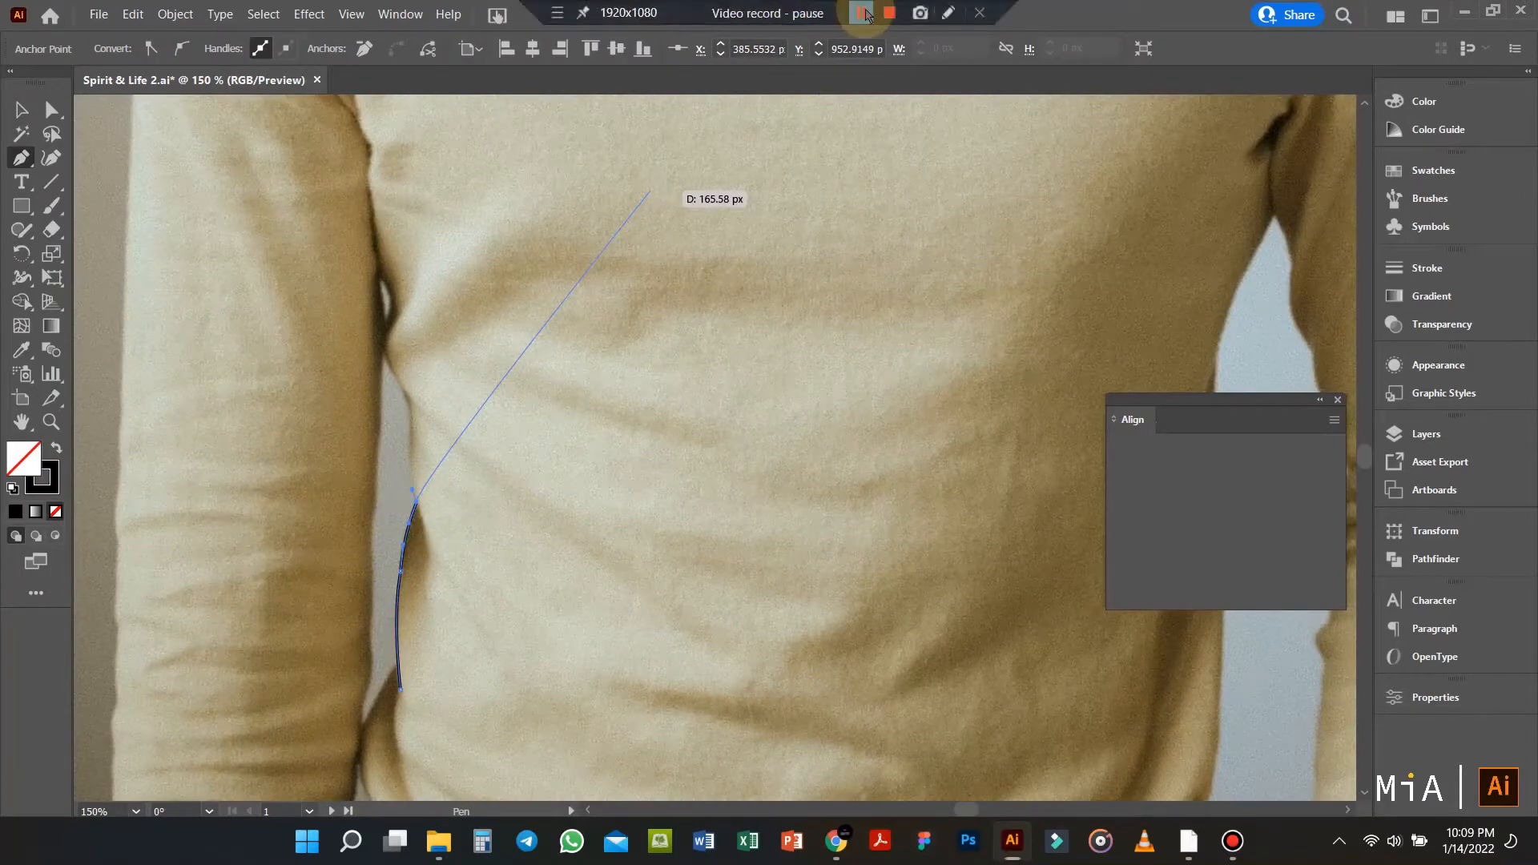
Step: Continue the Pen tool outline up the left edge of the torso, along the gap between sweater and sleeve
scroll(416, 520, "up", 2)
left_click_drag(434, 426, 432, 431)
left_click_drag(431, 433, 411, 425, "alt")
left_click_drag(405, 471, 415, 638)
left_click_drag(405, 418, 392, 382)
left_click_drag(429, 463, 543, 666)
left_click_drag(478, 478, 473, 387)
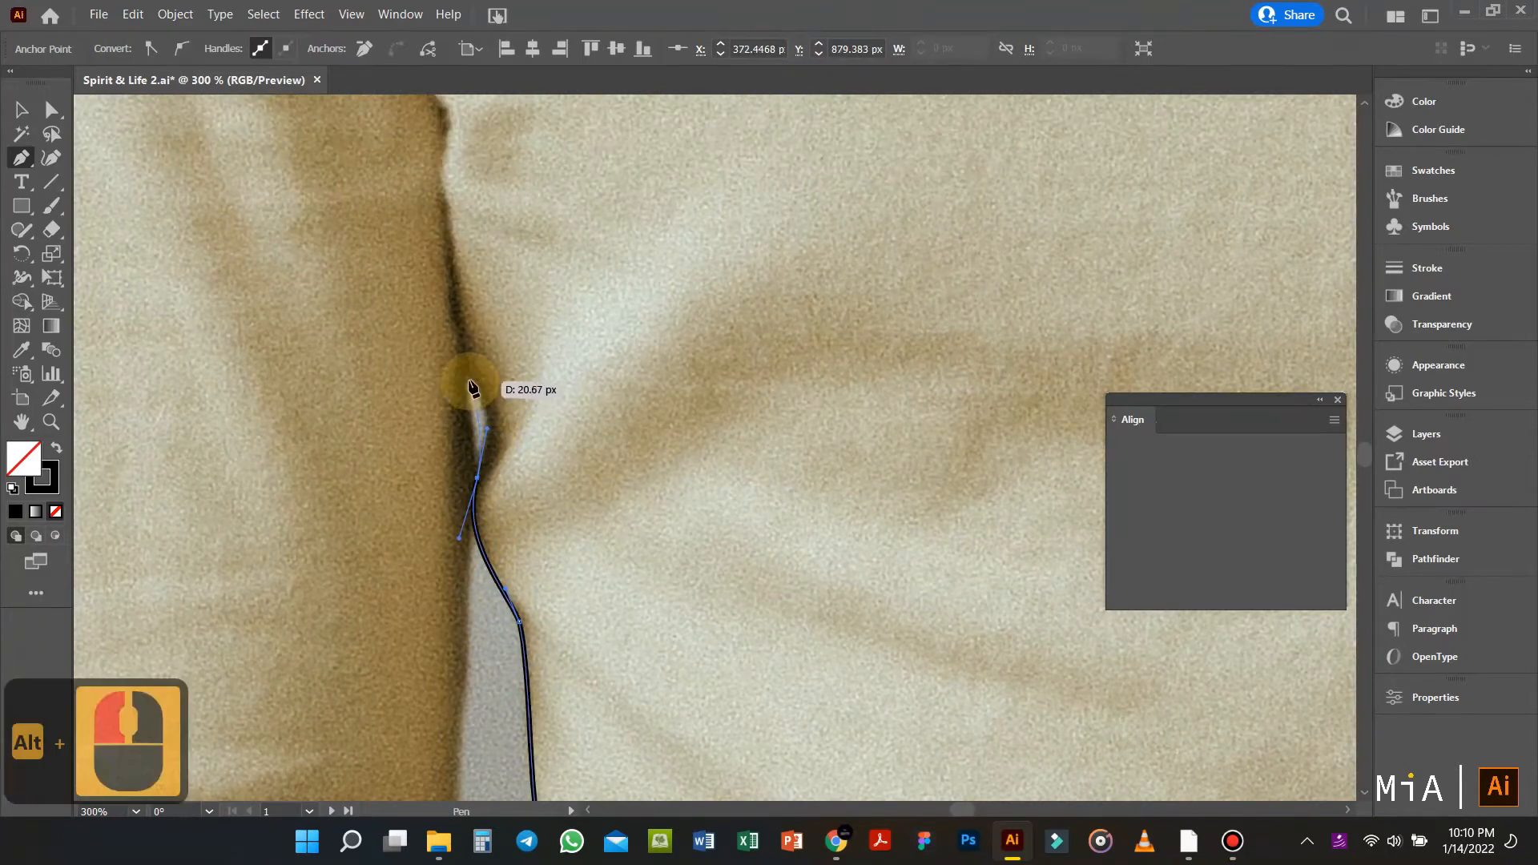
Step: Extend the outline up through the left armpit and along the sleeve seam to the shoulder point
scroll(470, 361, "down", 4)
scroll(496, 352, "up", 2)
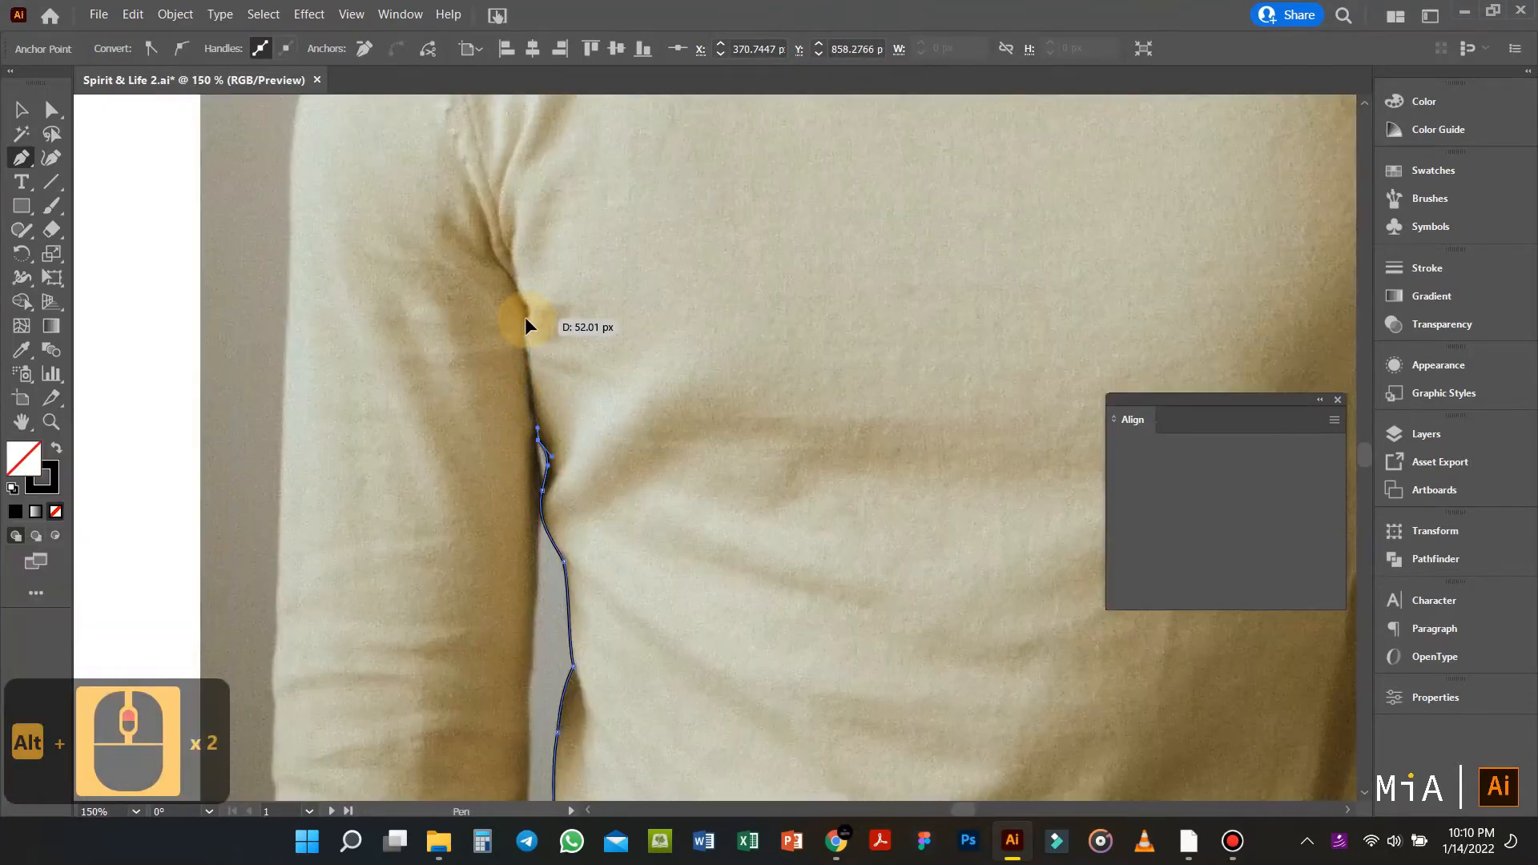
left_click_drag(532, 296, 533, 296)
left_click_drag(533, 296, 487, 406, "alt")
left_click_drag(469, 365, 455, 348)
left_click_drag(431, 269, 458, 465)
left_click_drag(451, 192, 351, 383)
Step: Trace the outline along the left shoulder to the jaw and start up the cheek
left_click_drag(500, 312, 502, 312)
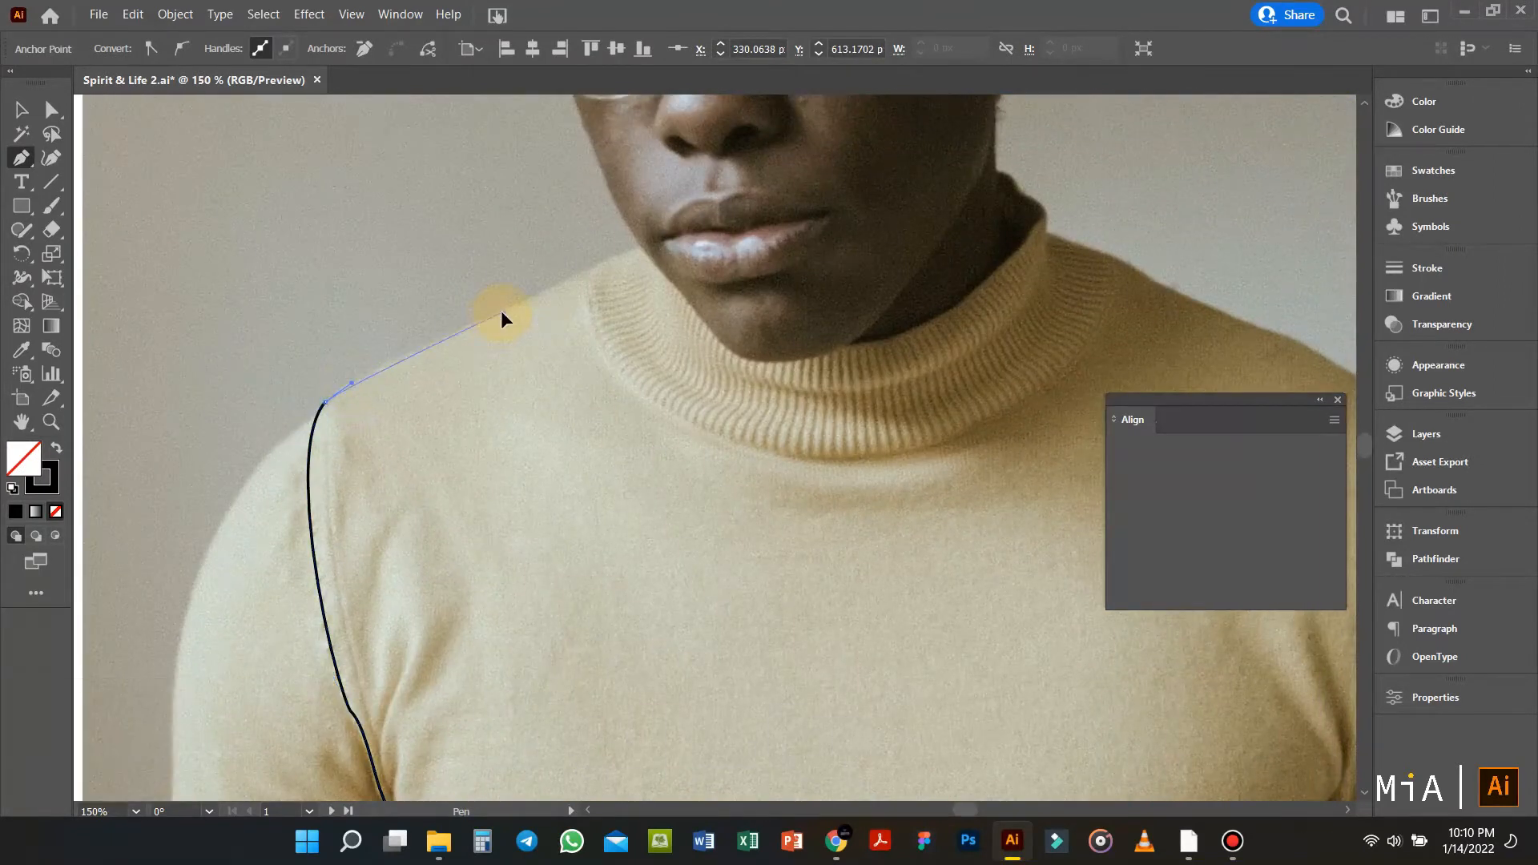
scroll(544, 298, "up", 5)
scroll(470, 429, "up", 2, "alt")
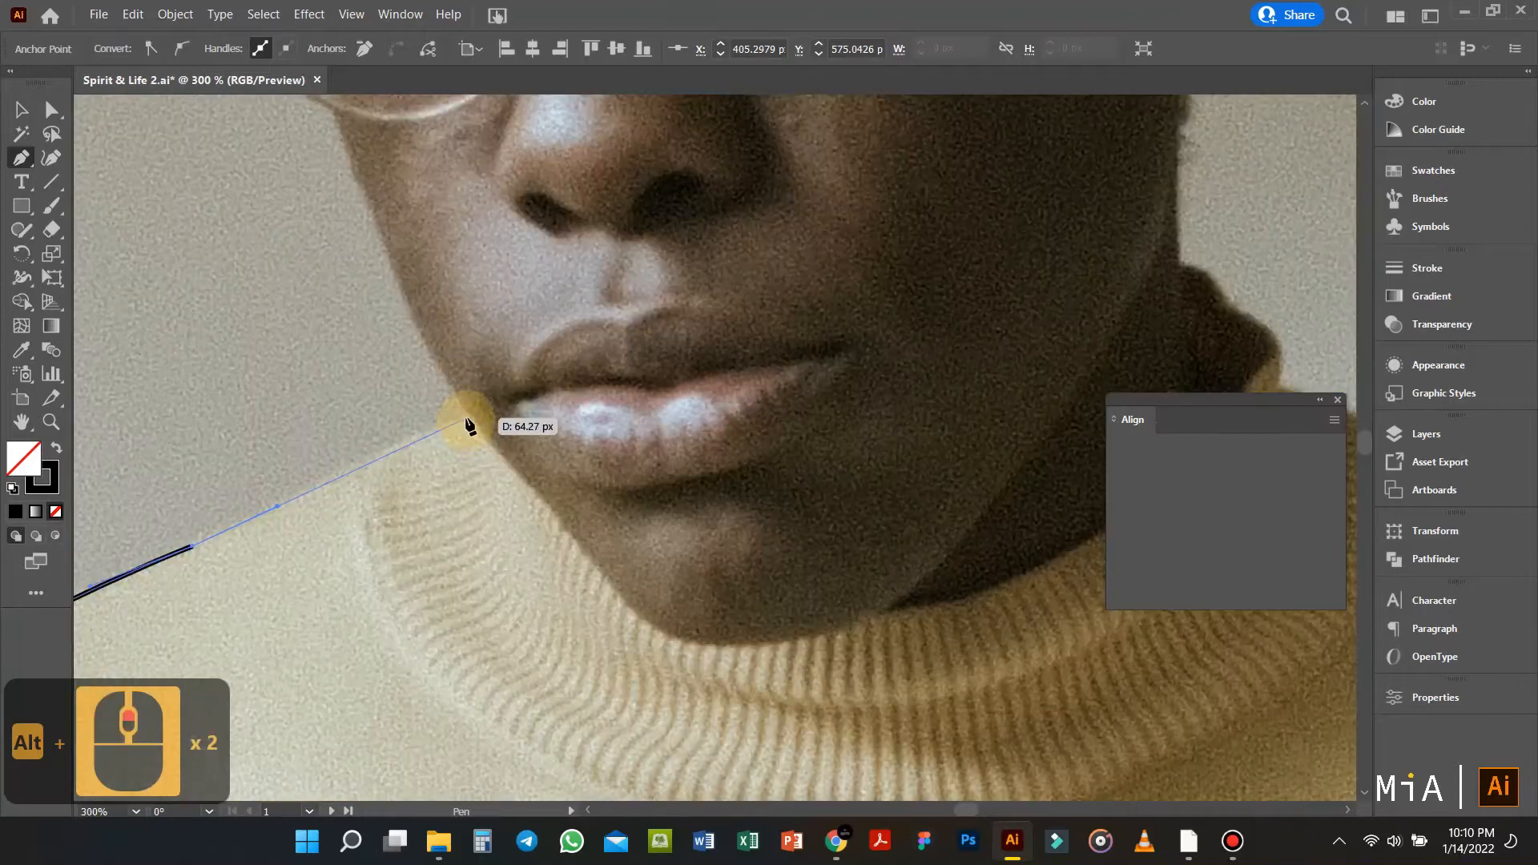
left_click_drag(457, 398, 458, 396, "alt")
left_click_drag(458, 396, 573, 616)
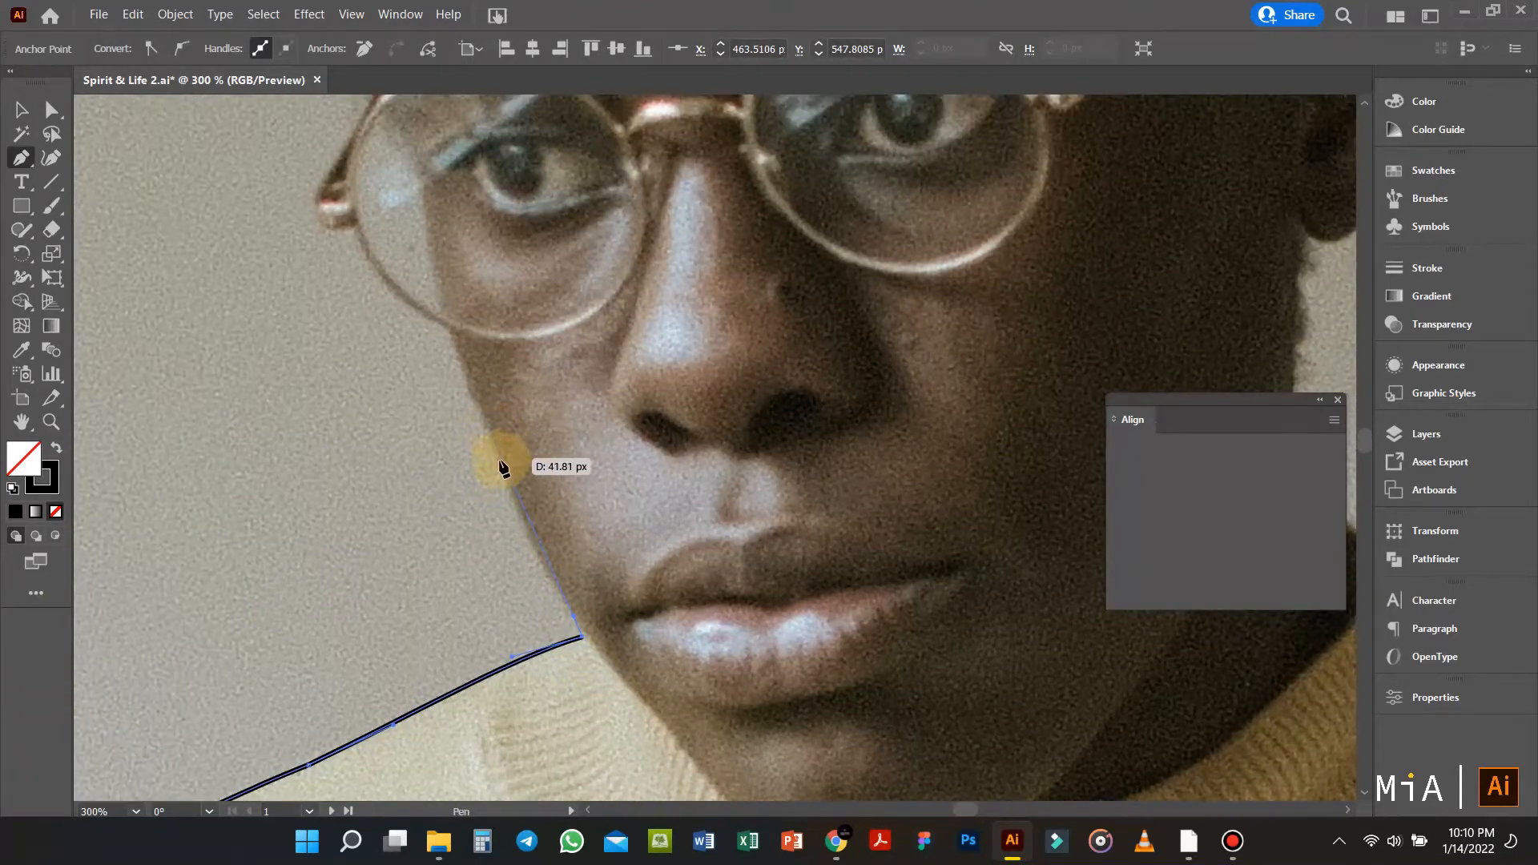
Step: Trace the outline up the cheek and around the outer rim and hinge of the glasses
scroll(484, 416, "down", 3, "alt")
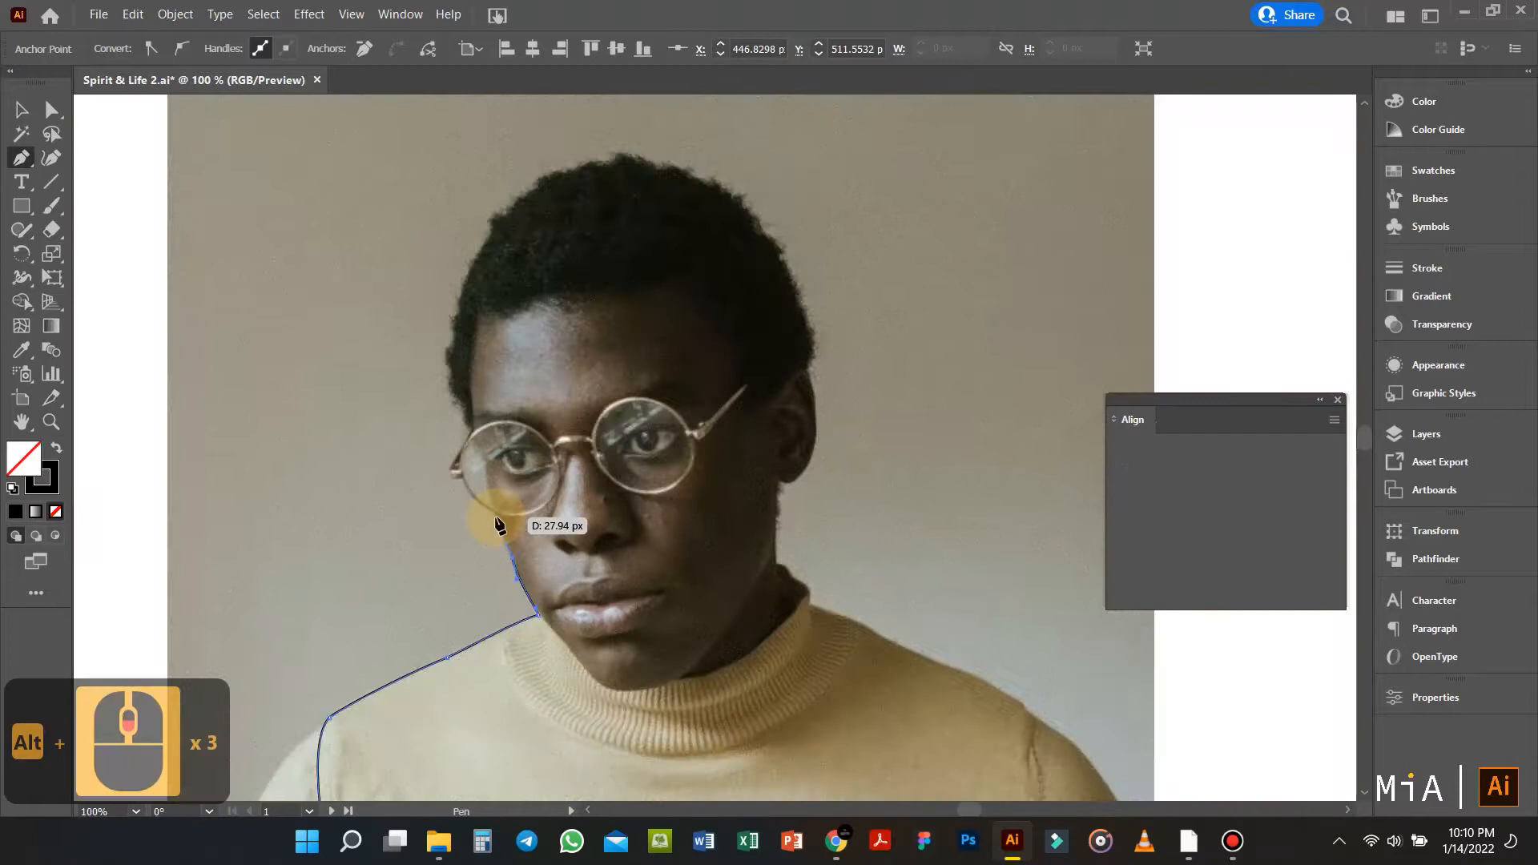
scroll(498, 525, "up", 2, "alt")
scroll(497, 525, "up", 1, "alt")
left_click_drag(481, 497, 454, 474)
mouse_move(390, 394)
left_mouse_down()
mouse_move(373, 323)
mouse_move(377, 395)
left_mouse_up()
left_click_drag(398, 397, 481, 415)
mouse_move(433, 385)
left_mouse_down()
mouse_move(436, 353)
mouse_move(437, 369)
left_mouse_up()
left_click_drag(467, 315, 448, 414)
Step: Trace the outline up the hair at the left temple, redoing one misplaced anchor point
left_click_drag(446, 414, 440, 324)
left_click_drag(440, 323, 420, 458)
left_click_drag(410, 452, 391, 429)
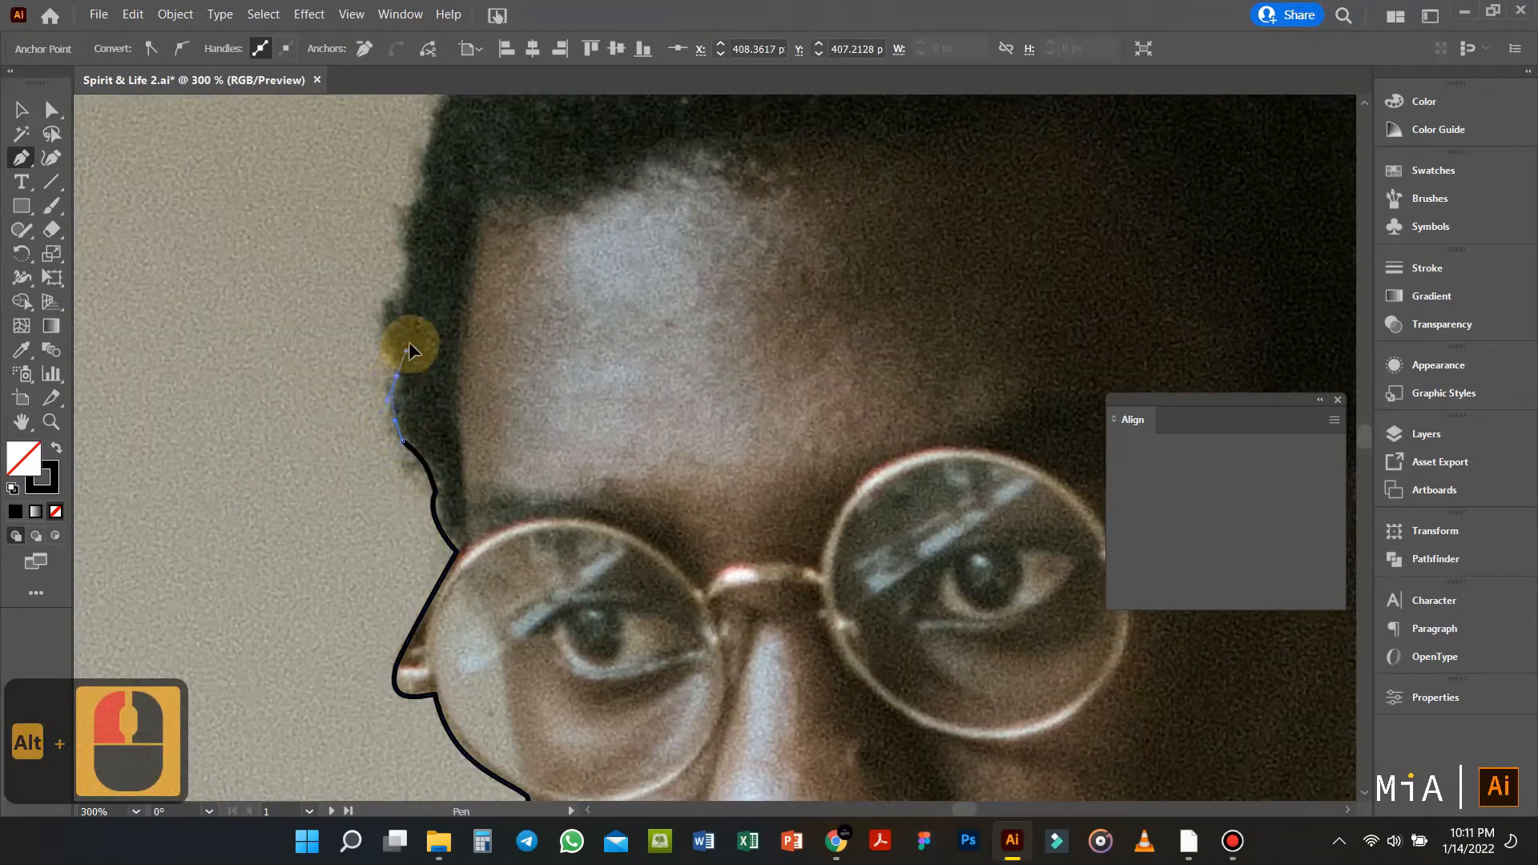
left_click_drag(385, 352, 386, 351)
left_click_drag(385, 352, 293, 479)
left_click_drag(306, 421, 344, 399)
key("ctrl+z")
left_click_drag(344, 400, 385, 369)
Step: Trace the outline along the upper left edge of the hair to the crown of the head
mouse_move(431, 300)
left_mouse_down()
mouse_move(450, 281)
mouse_move(431, 286)
left_mouse_up()
left_click_drag(431, 287, 396, 457)
left_click_drag(438, 416, 407, 471)
left_click_drag(498, 399, 512, 392)
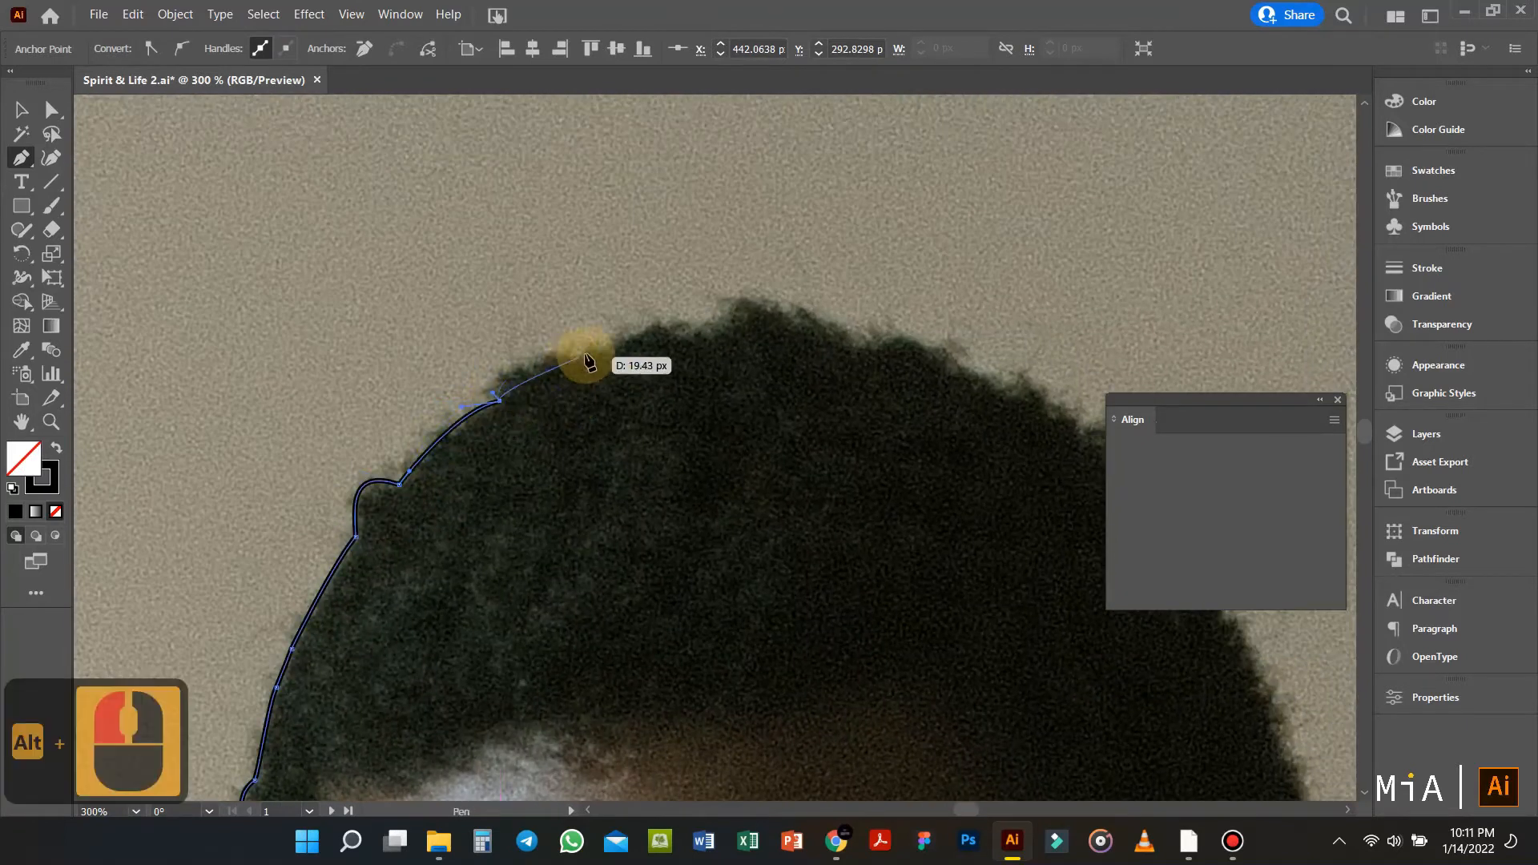
mouse_move(615, 386)
left_mouse_down()
mouse_move(583, 371)
mouse_move(602, 375)
mouse_move(825, 152)
mouse_move(716, 268)
mouse_move(776, 263)
mouse_move(745, 299)
left_mouse_up()
Step: Trace the outline from the crown down the right side of the hair, following its uneven edge
mouse_move(757, 304)
left_mouse_down()
mouse_move(467, 230)
mouse_move(576, 275)
left_mouse_up()
mouse_move(649, 278)
left_mouse_down()
mouse_move(680, 300)
mouse_move(553, 231)
left_mouse_up()
left_click_drag(599, 251, 619, 261)
left_click(608, 236)
left_click_drag(643, 278, 706, 331)
left_click_drag(707, 331, 601, 234)
left_click_drag(659, 303, 591, 234)
left_click(634, 296)
left_click(645, 326)
left_click_drag(646, 326, 576, 236)
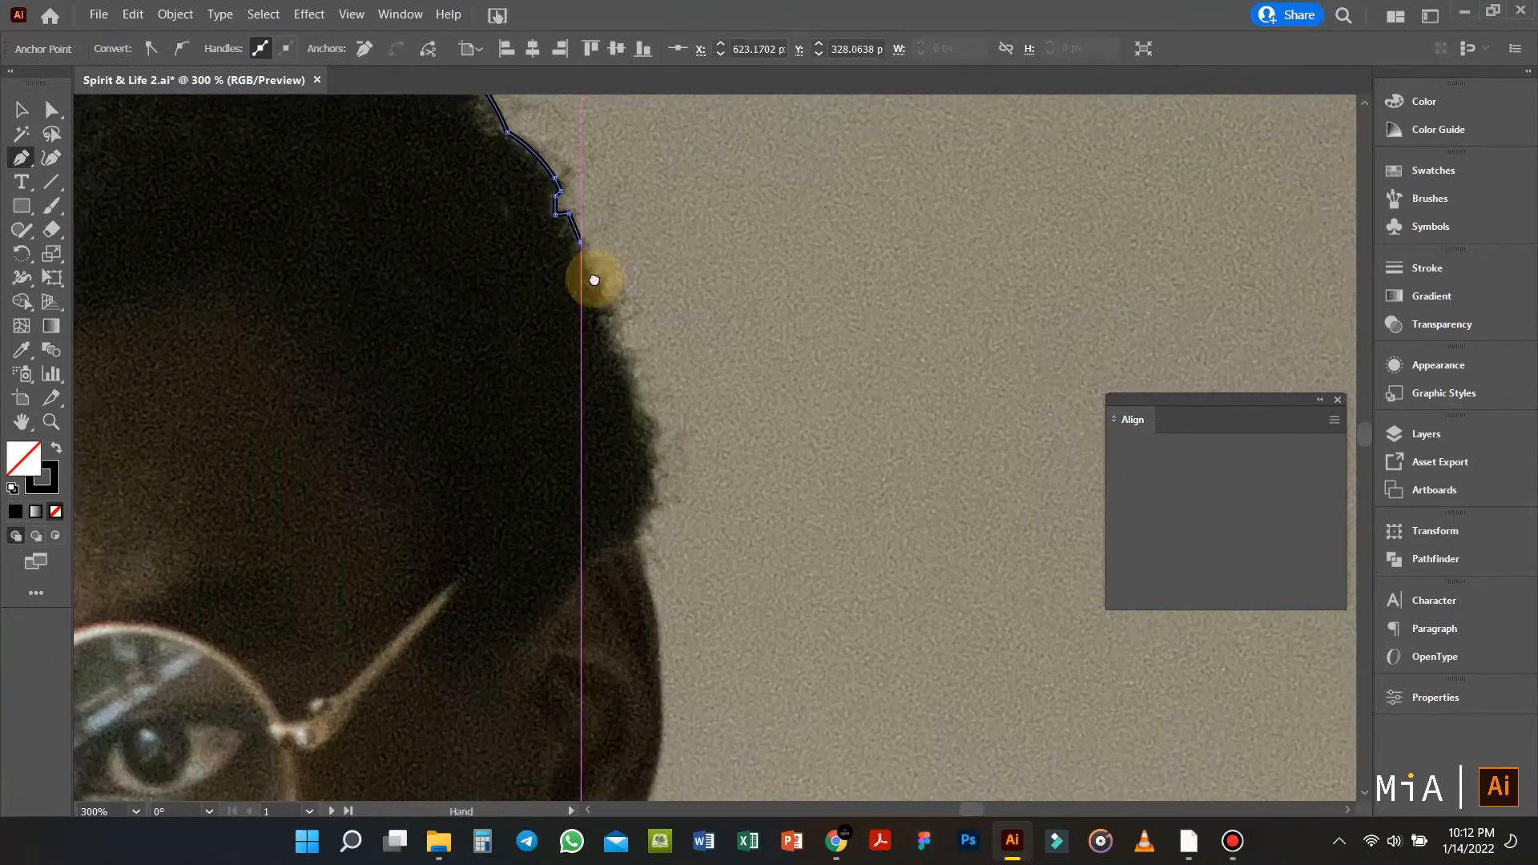
Step: Trace the outline down the remaining hair and around the ear to the bottom of the earlobe
left_click_drag(625, 359, 622, 347)
key("ctrl+z")
left_click_drag(633, 401, 588, 353)
left_click_drag(543, 425, 531, 271)
left_click(563, 402)
left_click_drag(543, 383, 543, 419)
left_click_drag(545, 428, 547, 274)
mouse_move(446, 440)
left_mouse_down()
mouse_move(409, 421)
mouse_move(443, 437)
left_mouse_up()
Step: Trace the outline down the back of the neck and around the turtleneck collar's edge
left_click(440, 460)
left_click_drag(434, 490, 432, 549)
left_click_drag(430, 551, 426, 613)
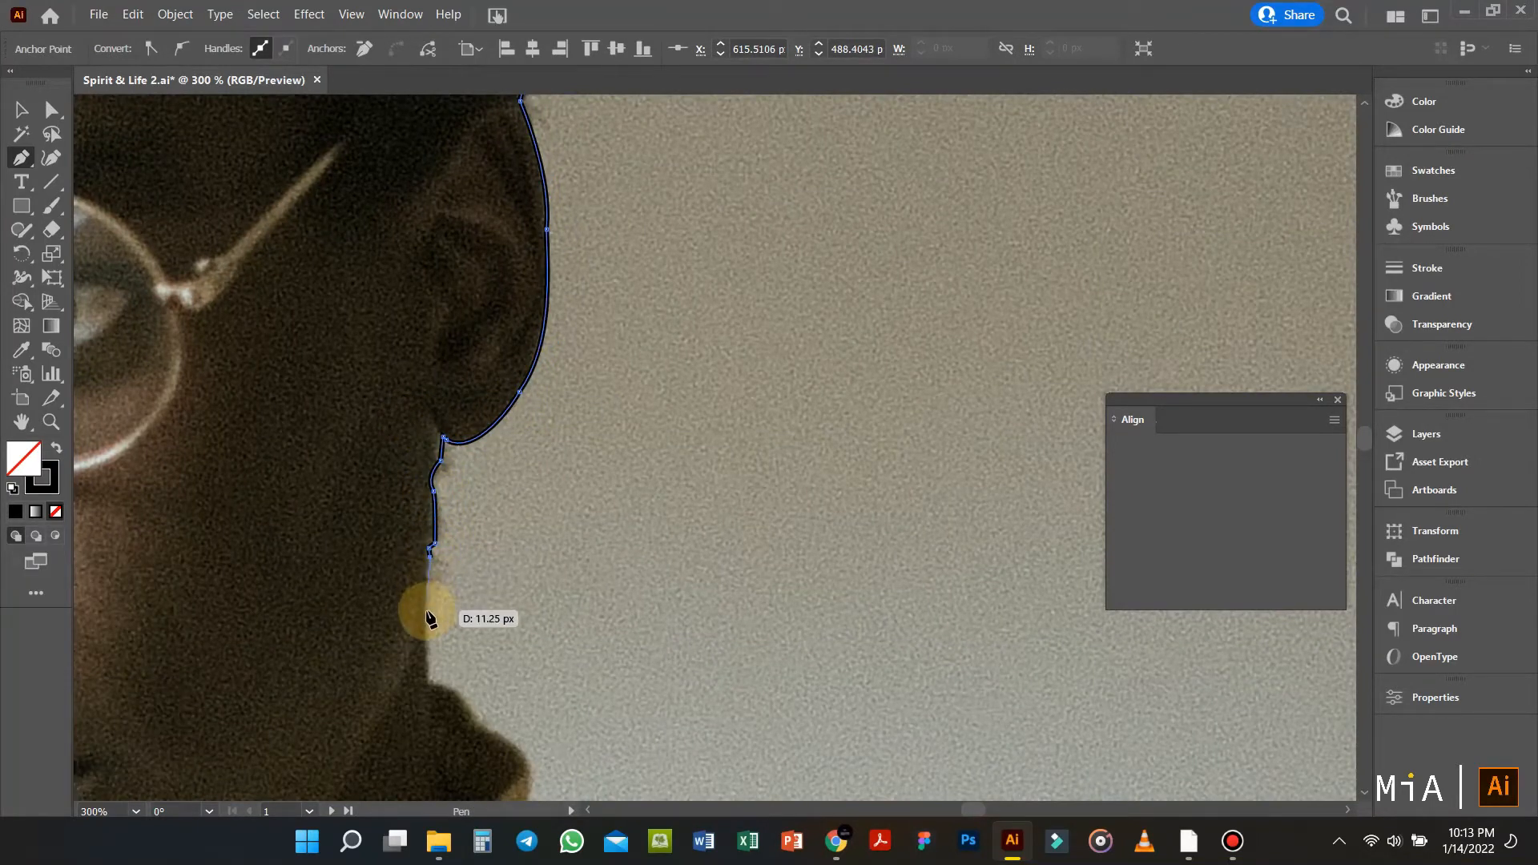
left_click_drag(439, 749, 379, 283)
mouse_move(394, 354)
left_mouse_down()
mouse_move(414, 397)
mouse_move(406, 363)
left_mouse_up()
left_click_drag(406, 362, 342, 255)
mouse_move(382, 312)
left_mouse_down()
mouse_move(370, 347)
mouse_move(380, 319)
left_mouse_up()
left_click(380, 330)
Step: Trace the outline along the right shoulder from the collar to the sleeve seam
left_click_drag(502, 372, 527, 385)
left_click_drag(532, 389, 377, 280)
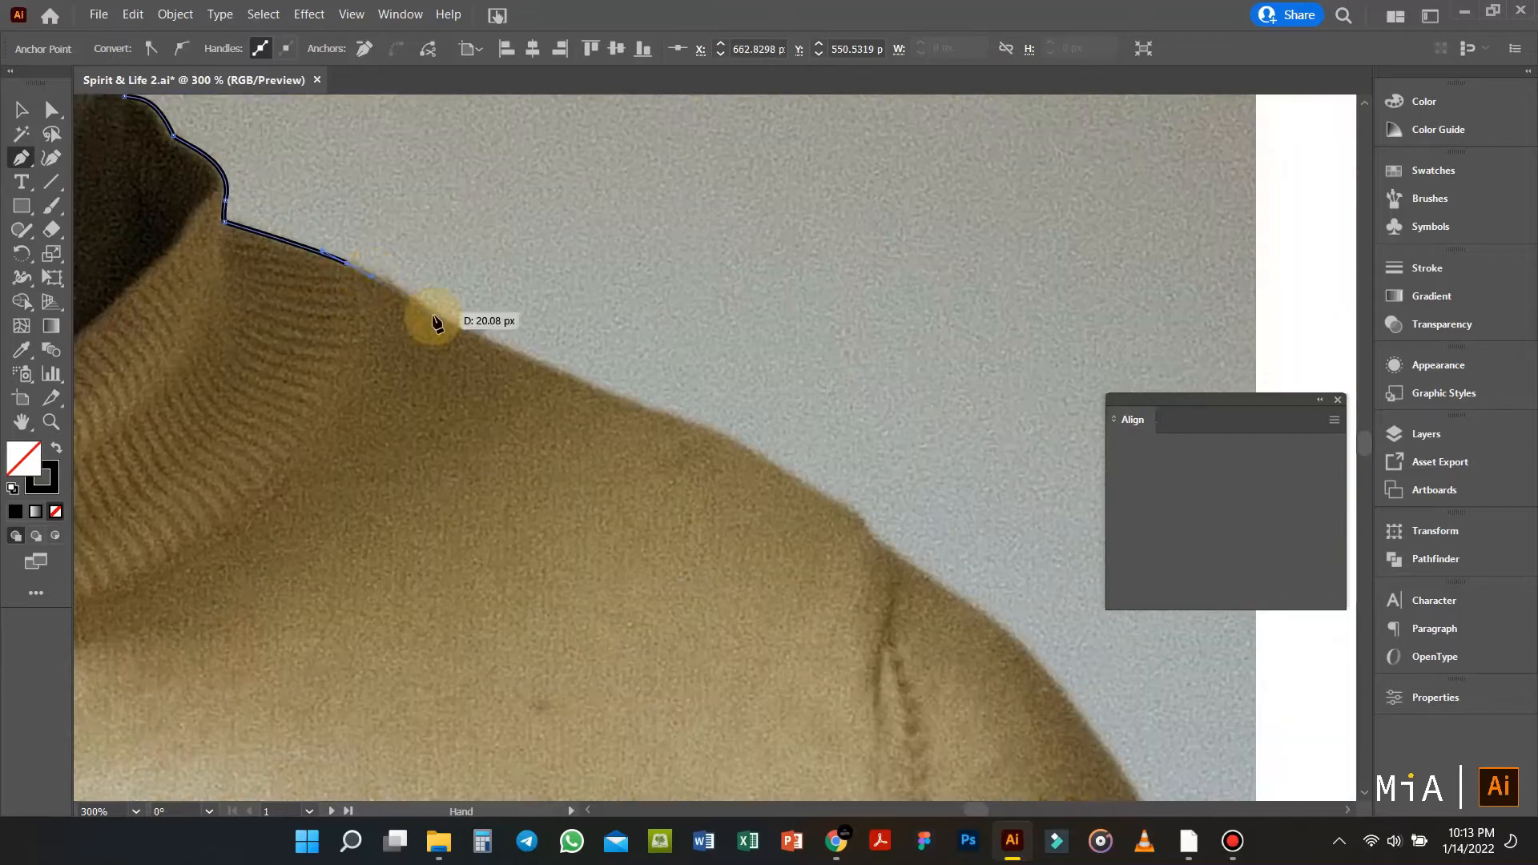
left_click_drag(517, 357, 418, 271)
left_click_drag(590, 337, 479, 241)
left_click_drag(602, 309, 537, 234)
scroll(537, 234, "down", 2)
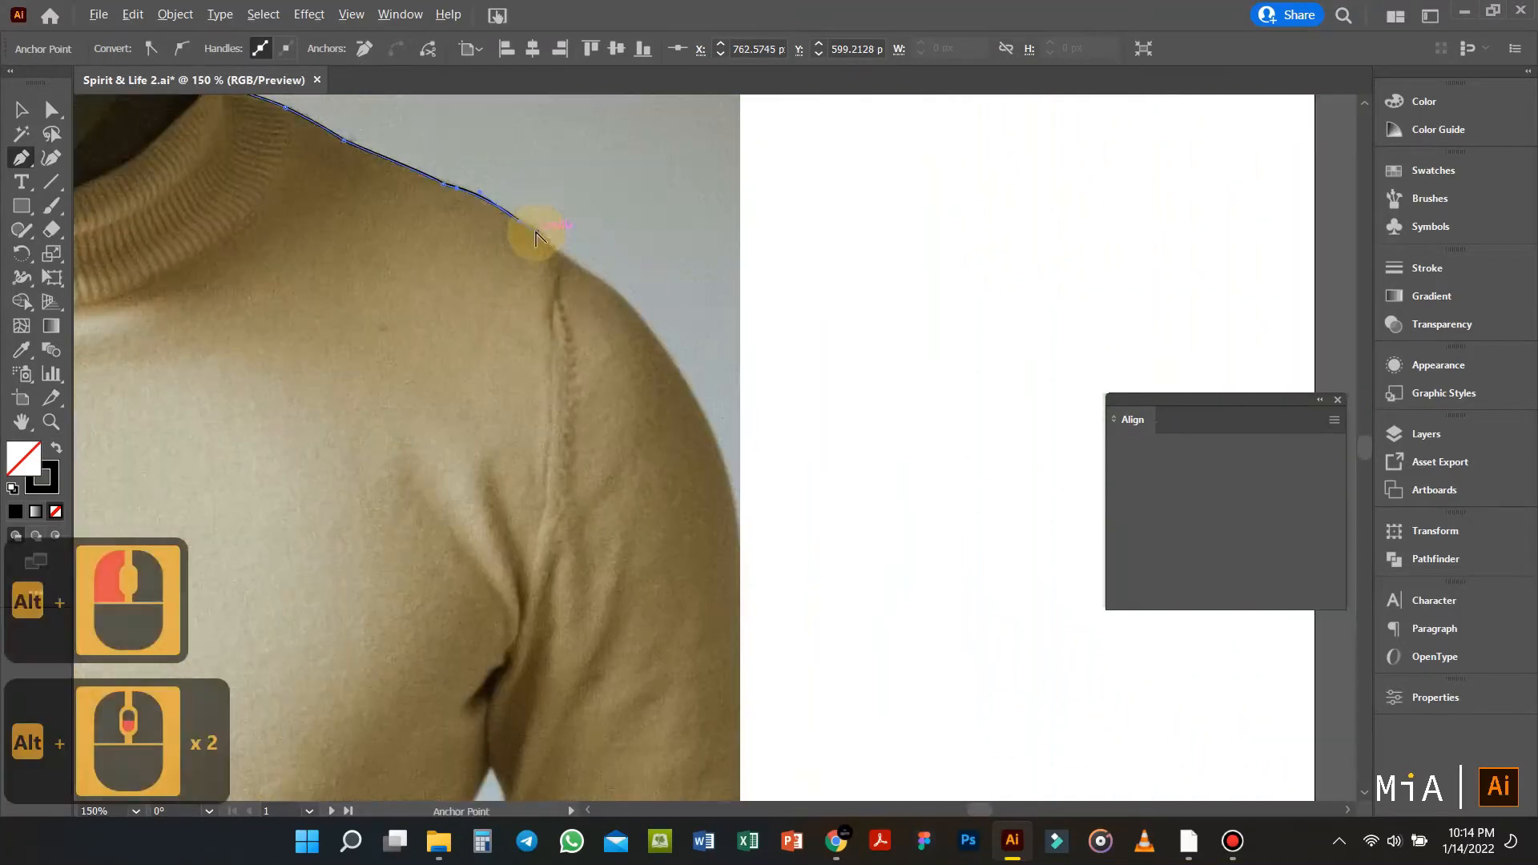
Step: Trace the outline down the right sleeve seam to the armpit, leaving the arm outside
left_click_drag(568, 329, 581, 233)
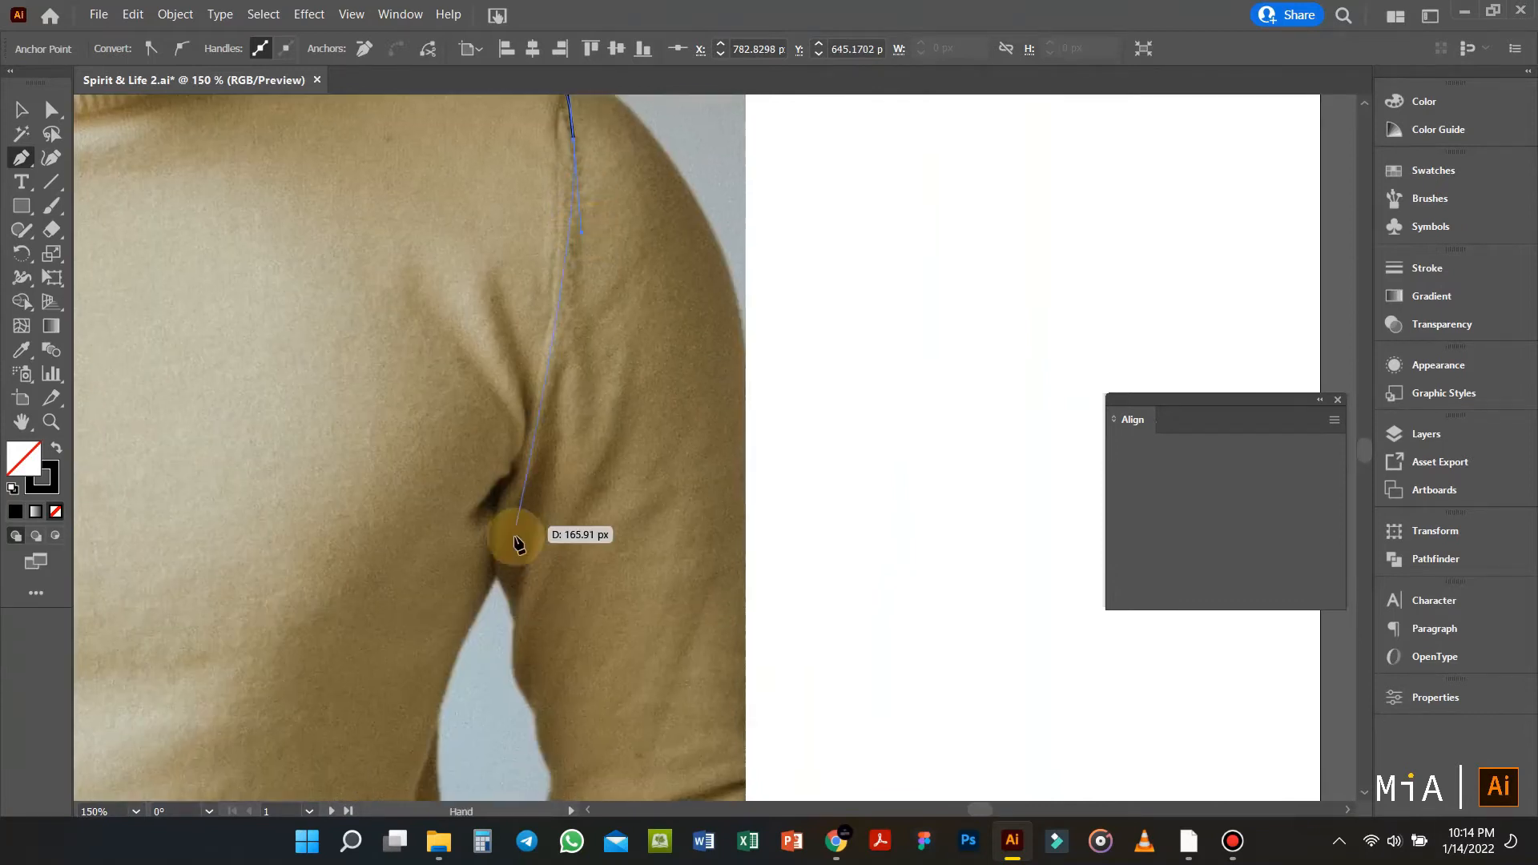
left_click_drag(492, 601, 477, 618)
left_click_drag(515, 563, 639, 230)
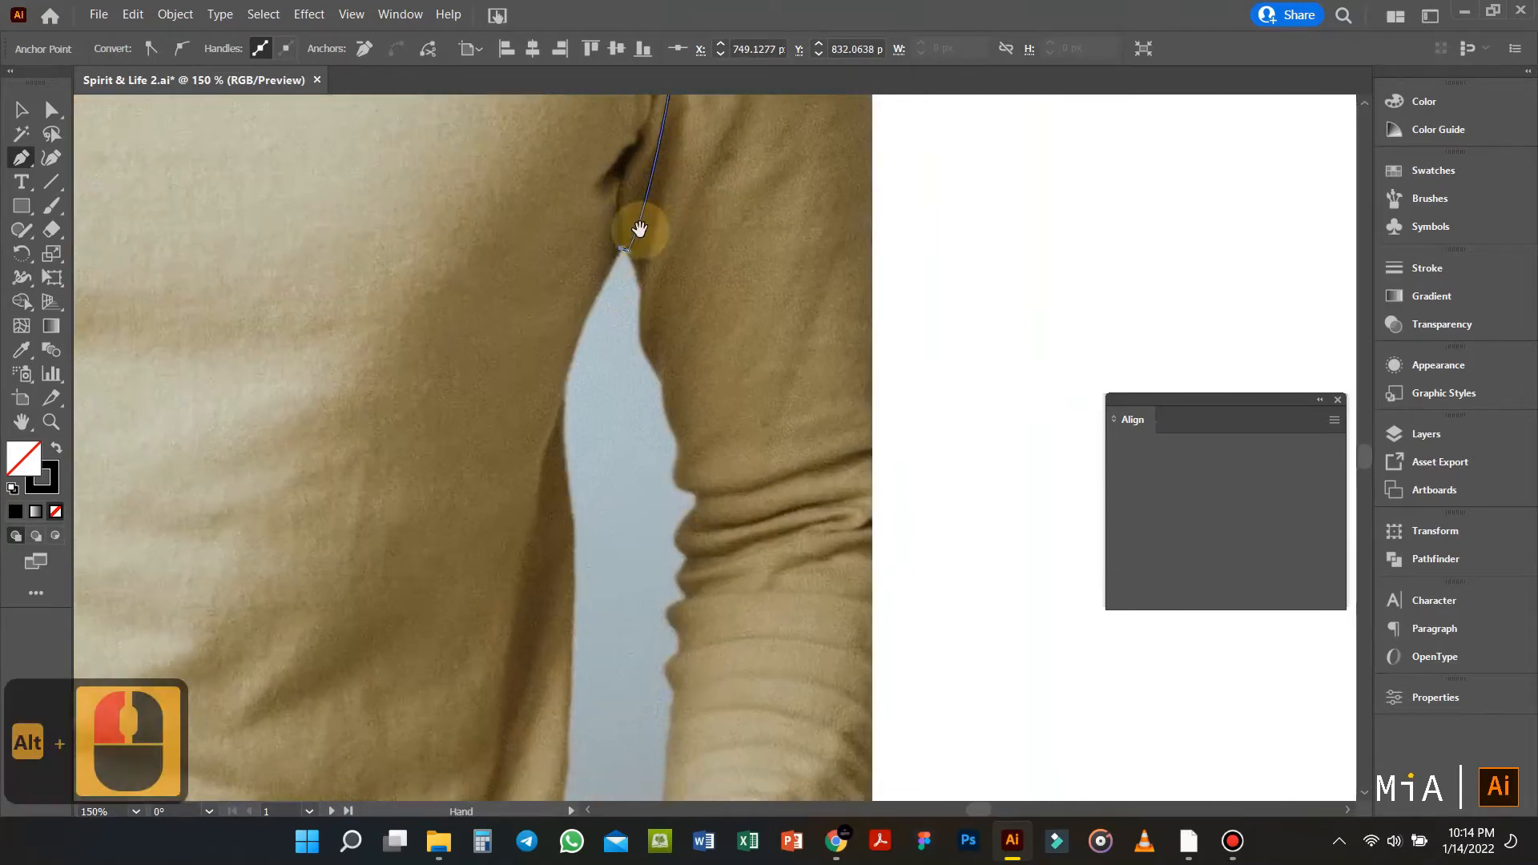
Step: Trace the outline down the torso's right side and close it with a downward curve across the lower sweater
left_click_drag(553, 432, 562, 416)
left_click_drag(574, 519, 549, 346)
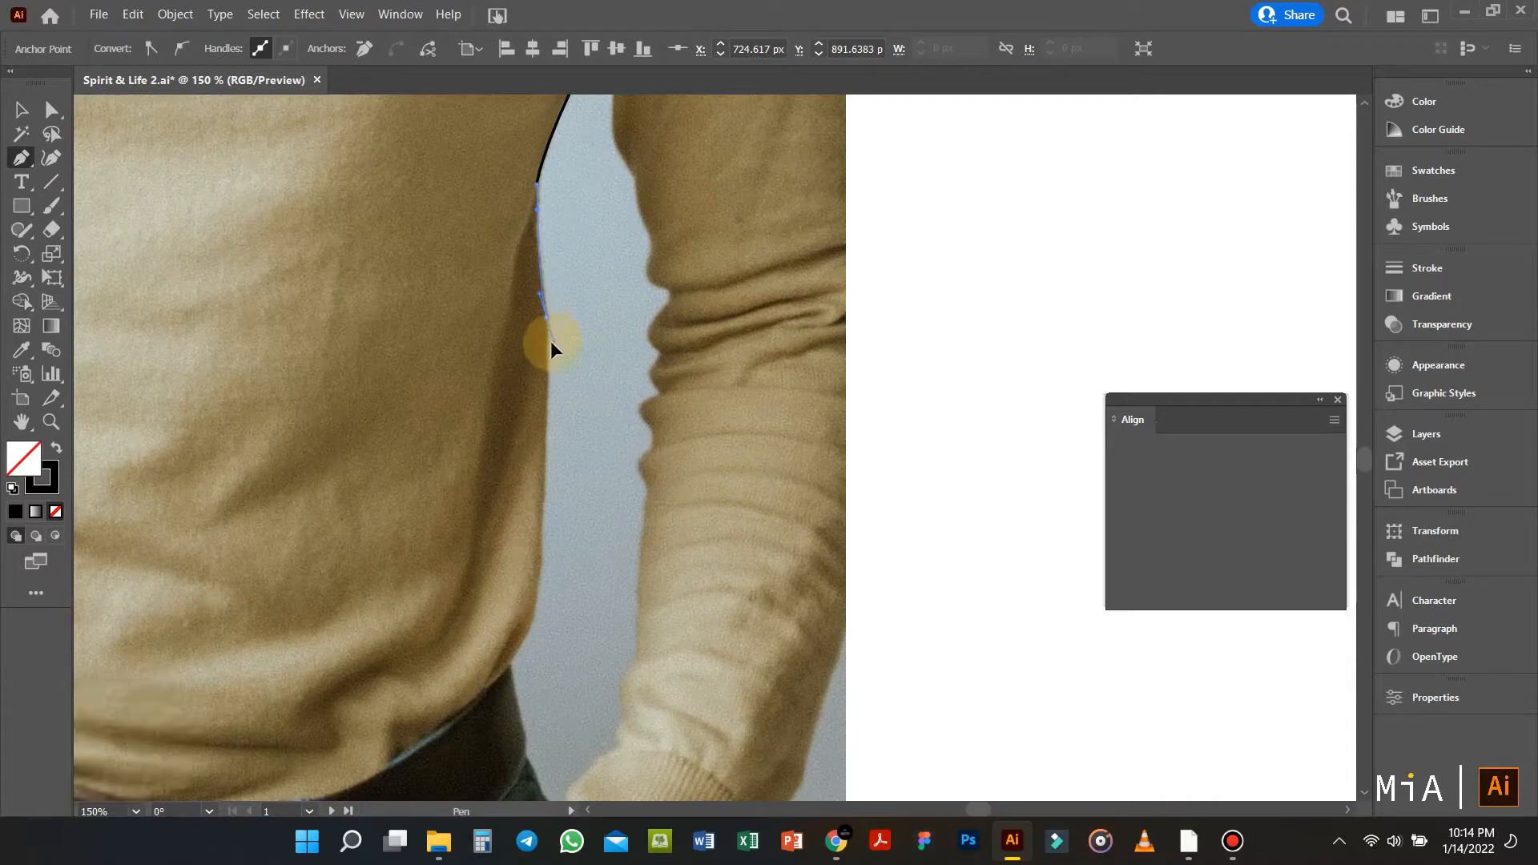
left_click_drag(549, 449, 556, 271)
scroll(546, 338, "down", 3)
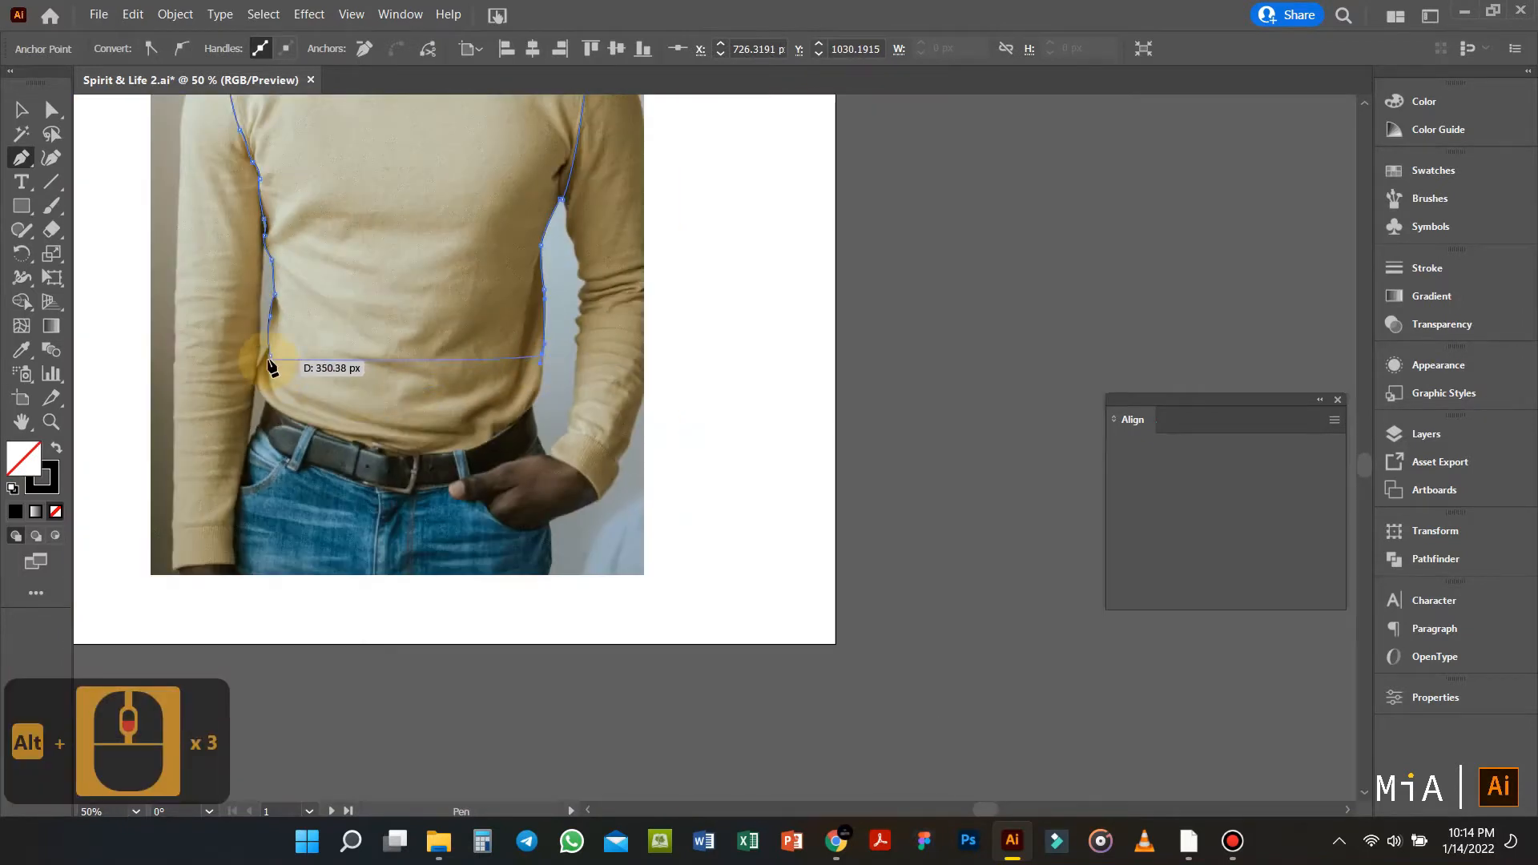
left_click_drag(269, 357, 210, 298)
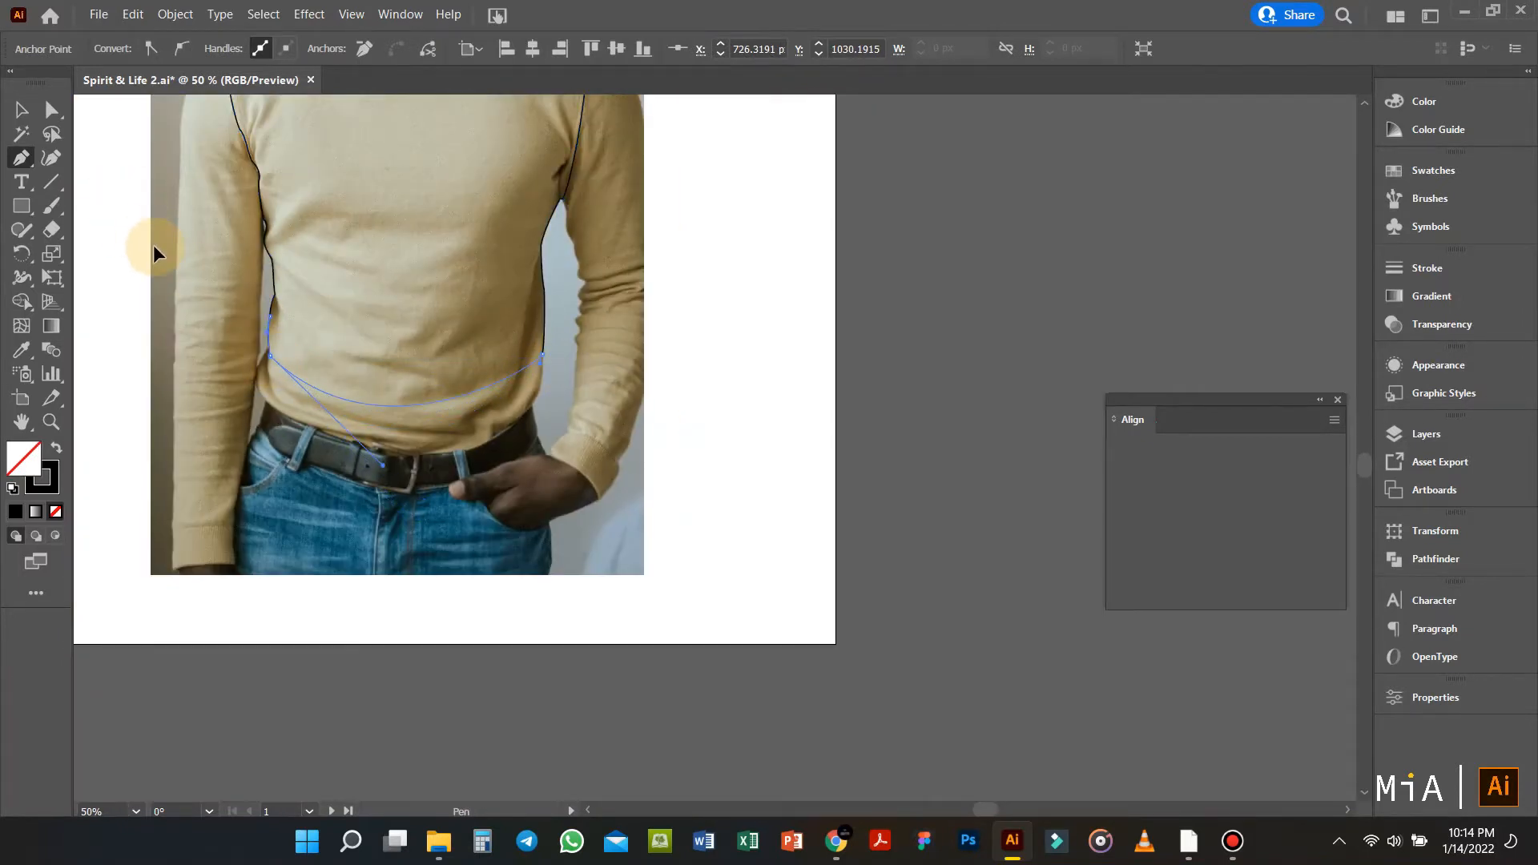
Step: Make a clipping mask from the photo and the traced outline to isolate the head and armless torso
key("v")
scroll(413, 298, "up", 3)
scroll(413, 298, "down", 2)
left_click(419, 281, "shift")
right_click(418, 280)
left_click(547, 454)
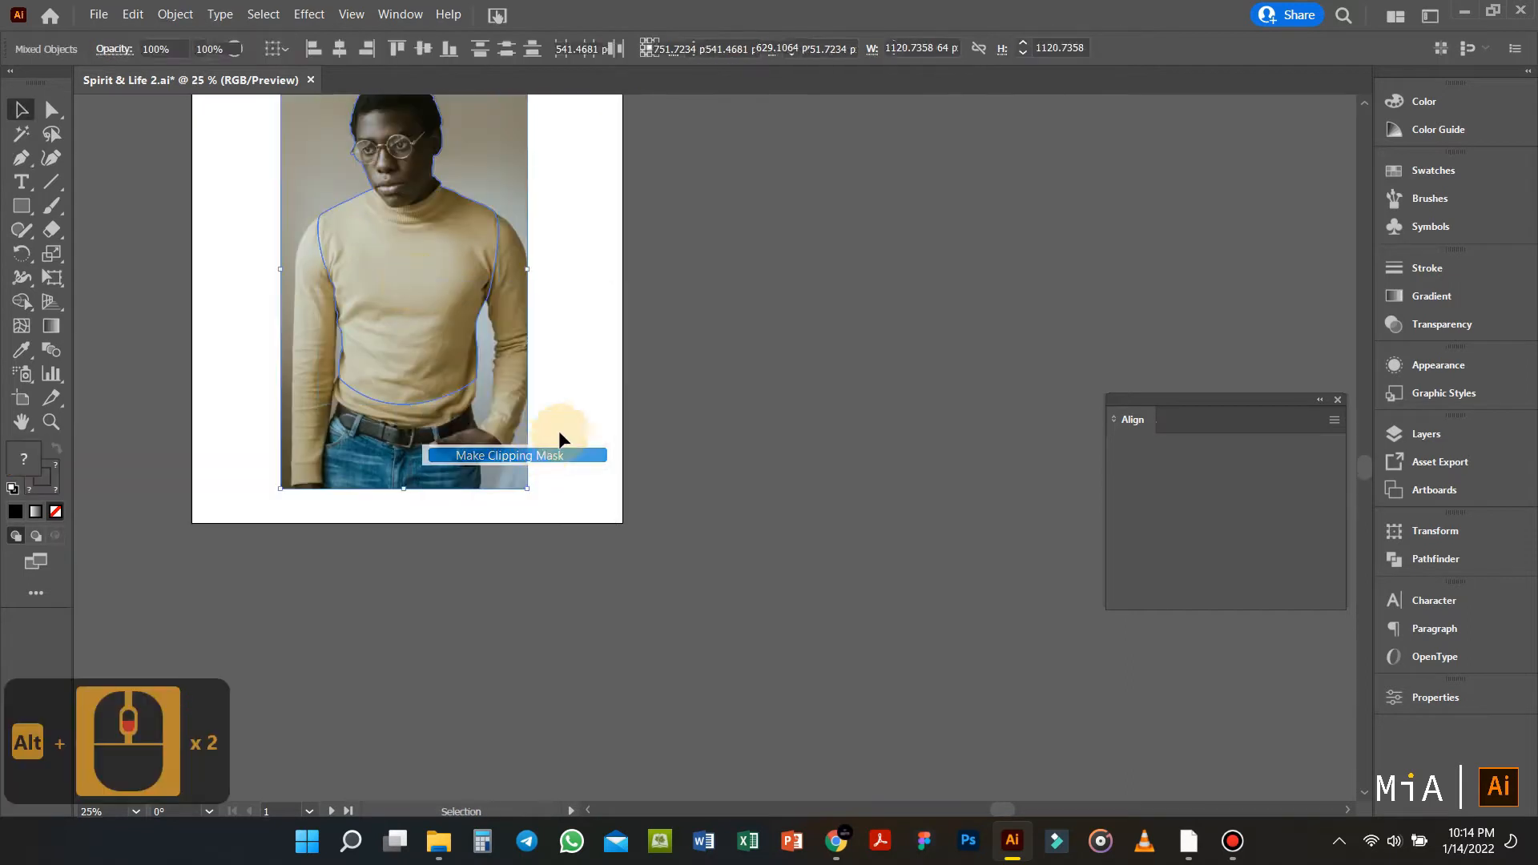
left_click(691, 328)
Step: Start a new Pen path beside the left cheek and curve it across the lower face to just below the ear
scroll(416, 316, "up", 1)
scroll(418, 321, "up", 1)
scroll(420, 240, "up", 2)
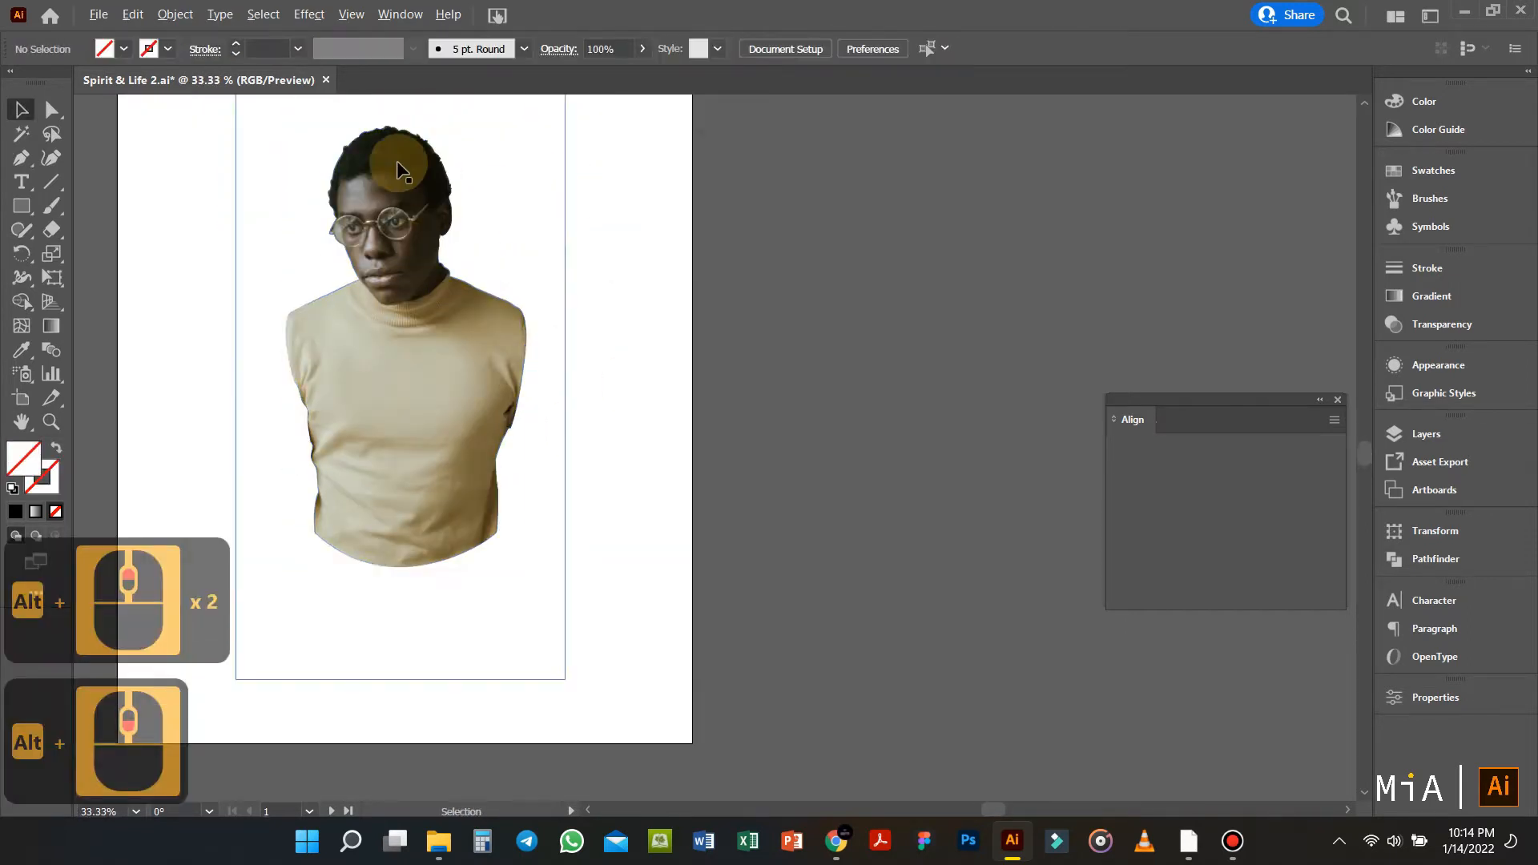
scroll(404, 156, "up", 1)
scroll(416, 256, "up", 1)
scroll(325, 416, "up", 2)
key("p")
left_click(287, 332)
left_click_drag(625, 261, 642, 243)
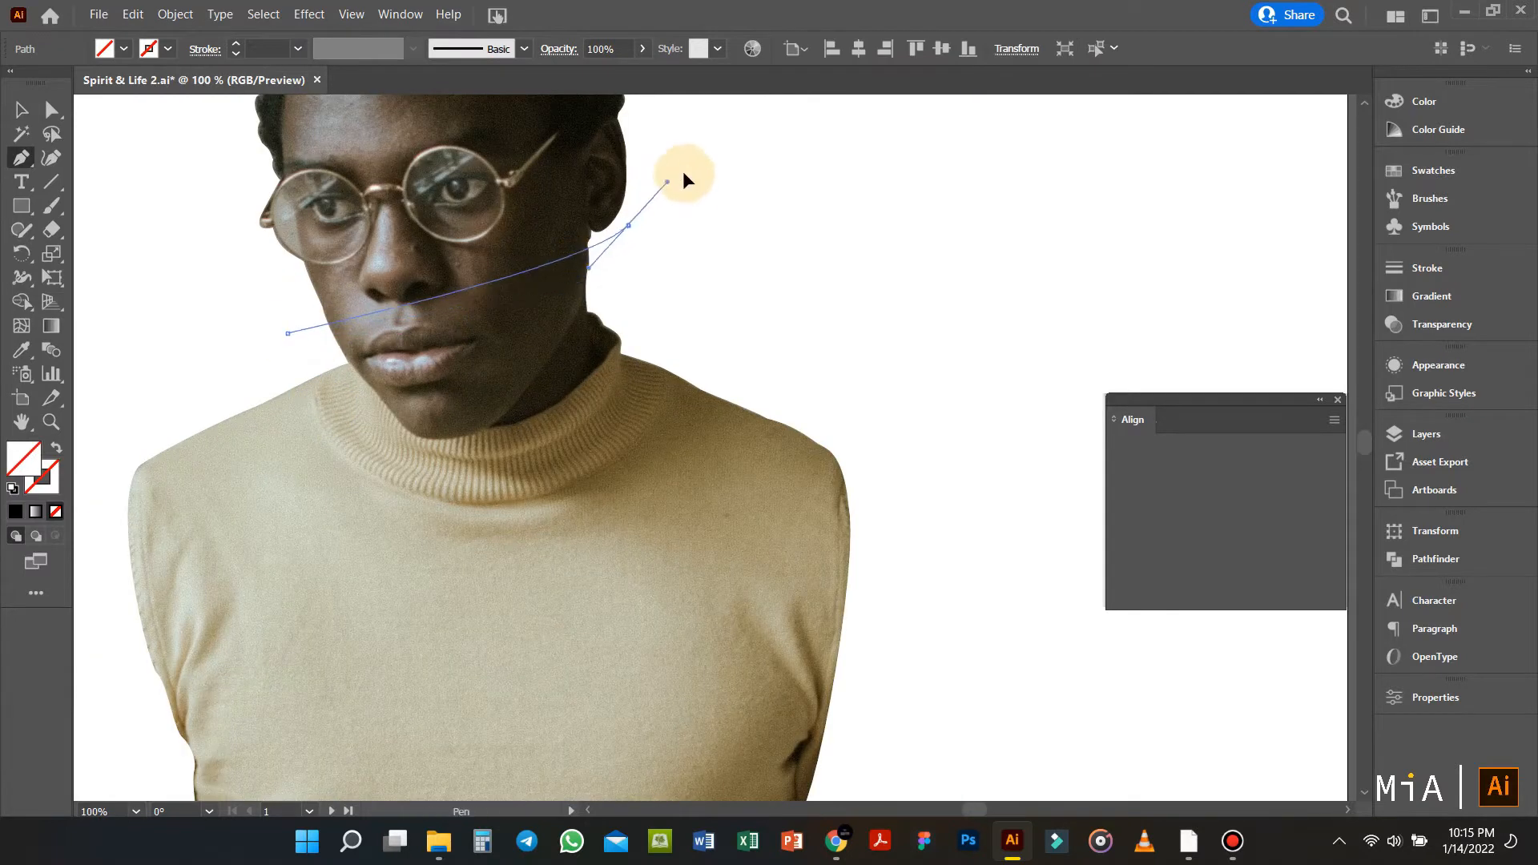
left_click_drag(766, 137, 628, 244)
scroll(627, 244, "down", 1)
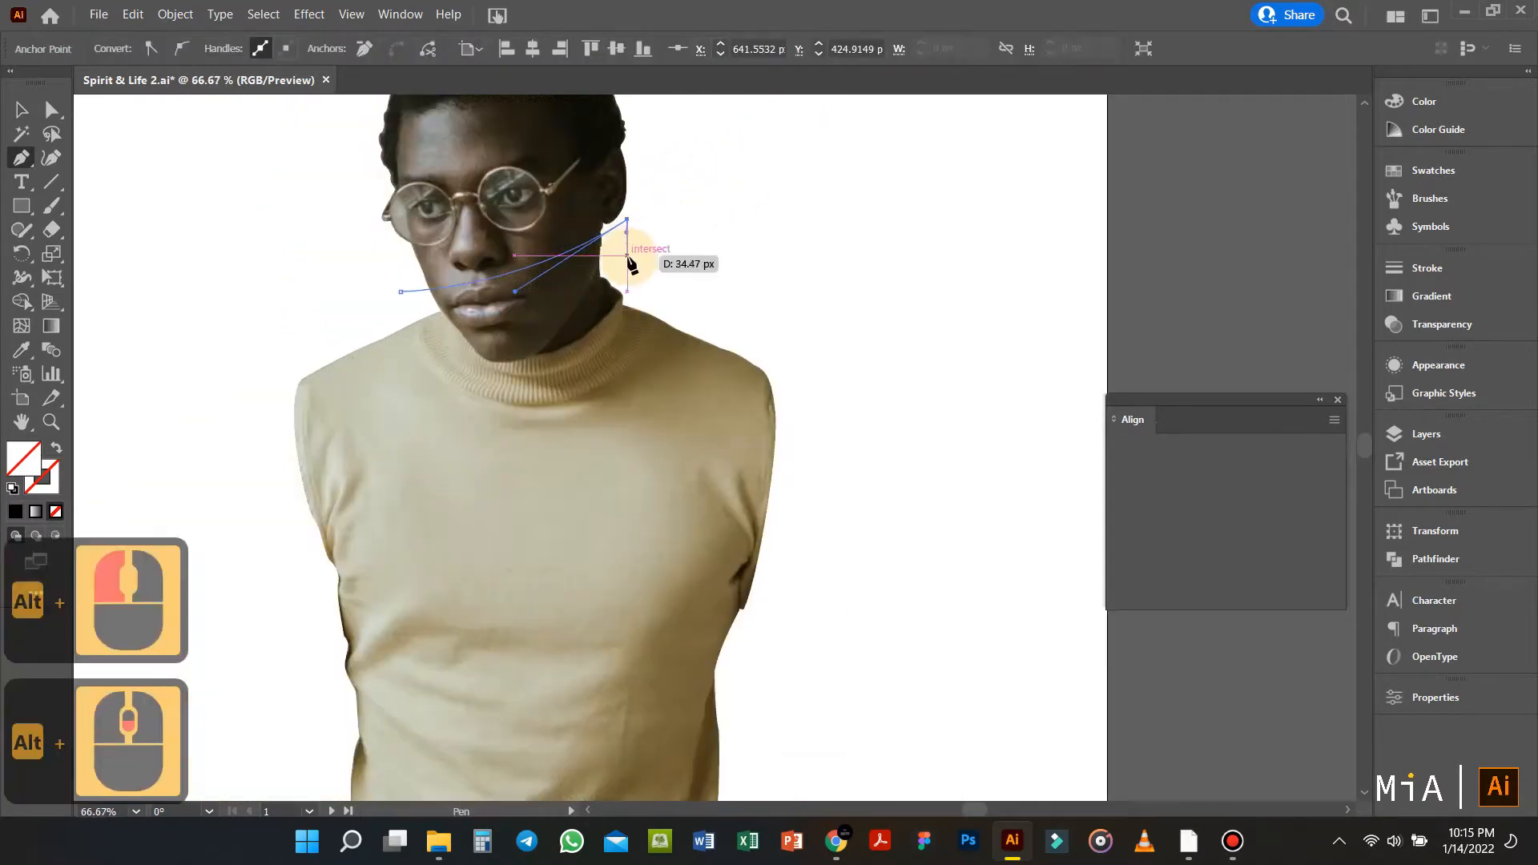
Step: Continue the path loosely outside the neck, right shoulder and right side of the torso down to the lower edge
left_click(726, 339)
left_click(782, 371)
left_click(785, 512)
left_click(745, 633)
left_click_drag(745, 633, 789, 414)
left_click(770, 441)
left_click(770, 479)
left_click(715, 641)
Step: Curve the path beneath the torso, run it up the left side and over the shoulder, and close it
left_click_drag(384, 608, 246, 464)
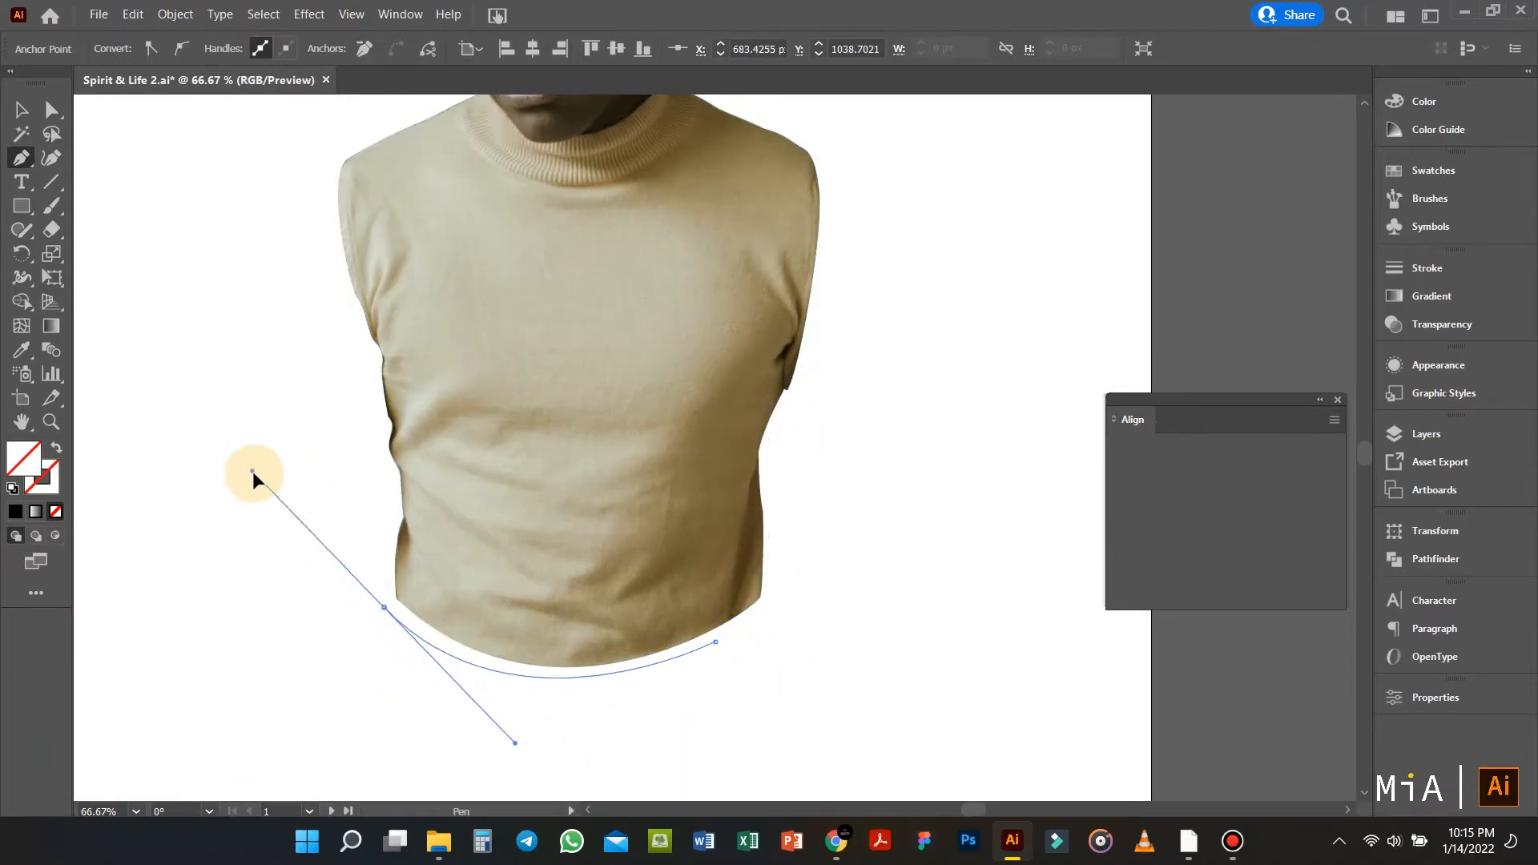
left_click(376, 566)
left_click(387, 498)
left_click(370, 373)
left_click(347, 303)
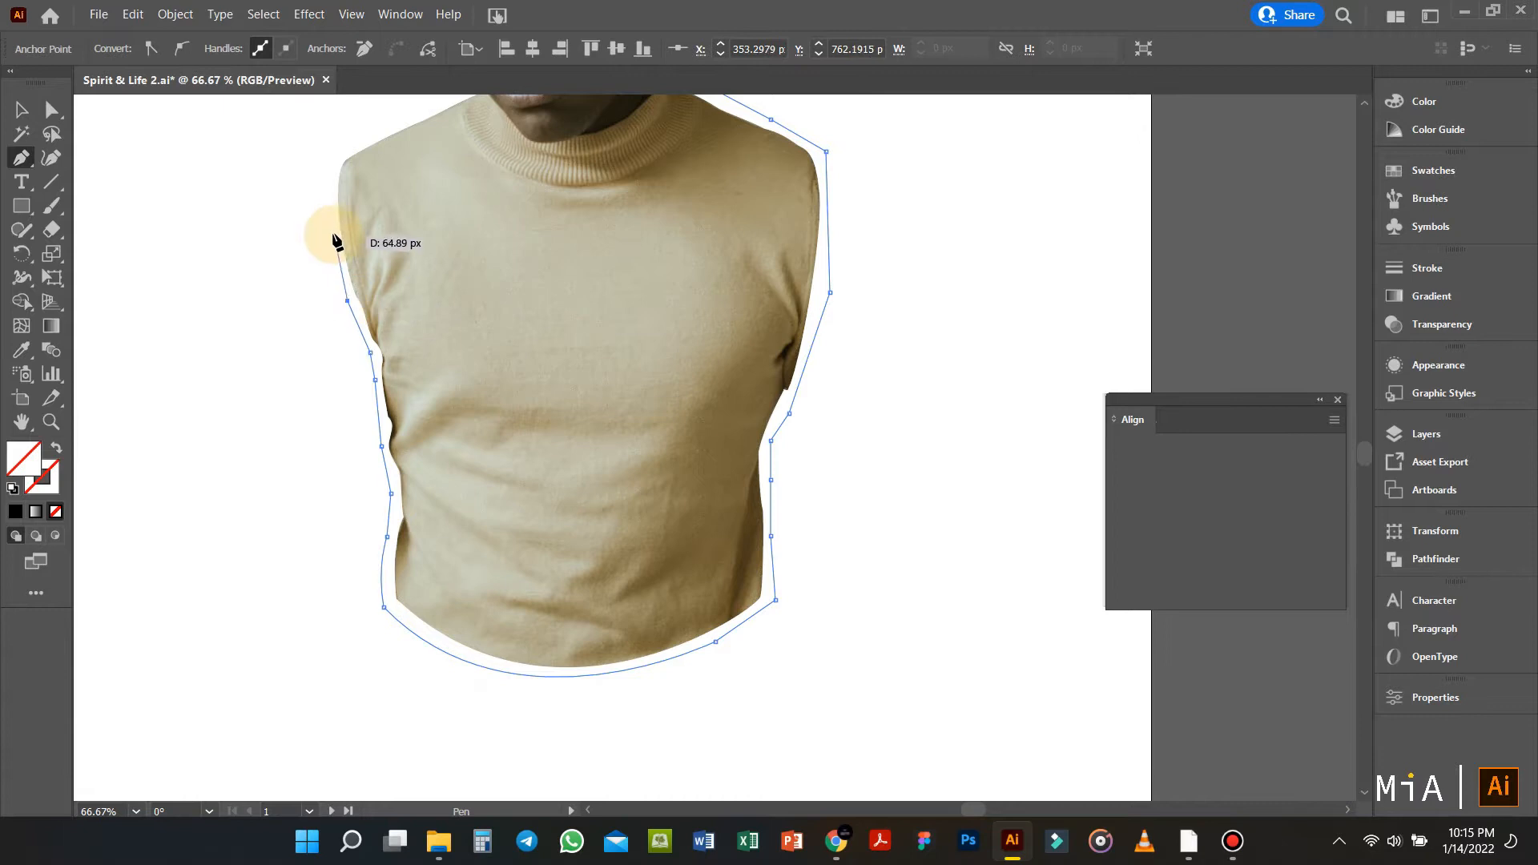
left_click_drag(325, 190, 363, 359)
left_click(363, 326)
left_click(411, 301)
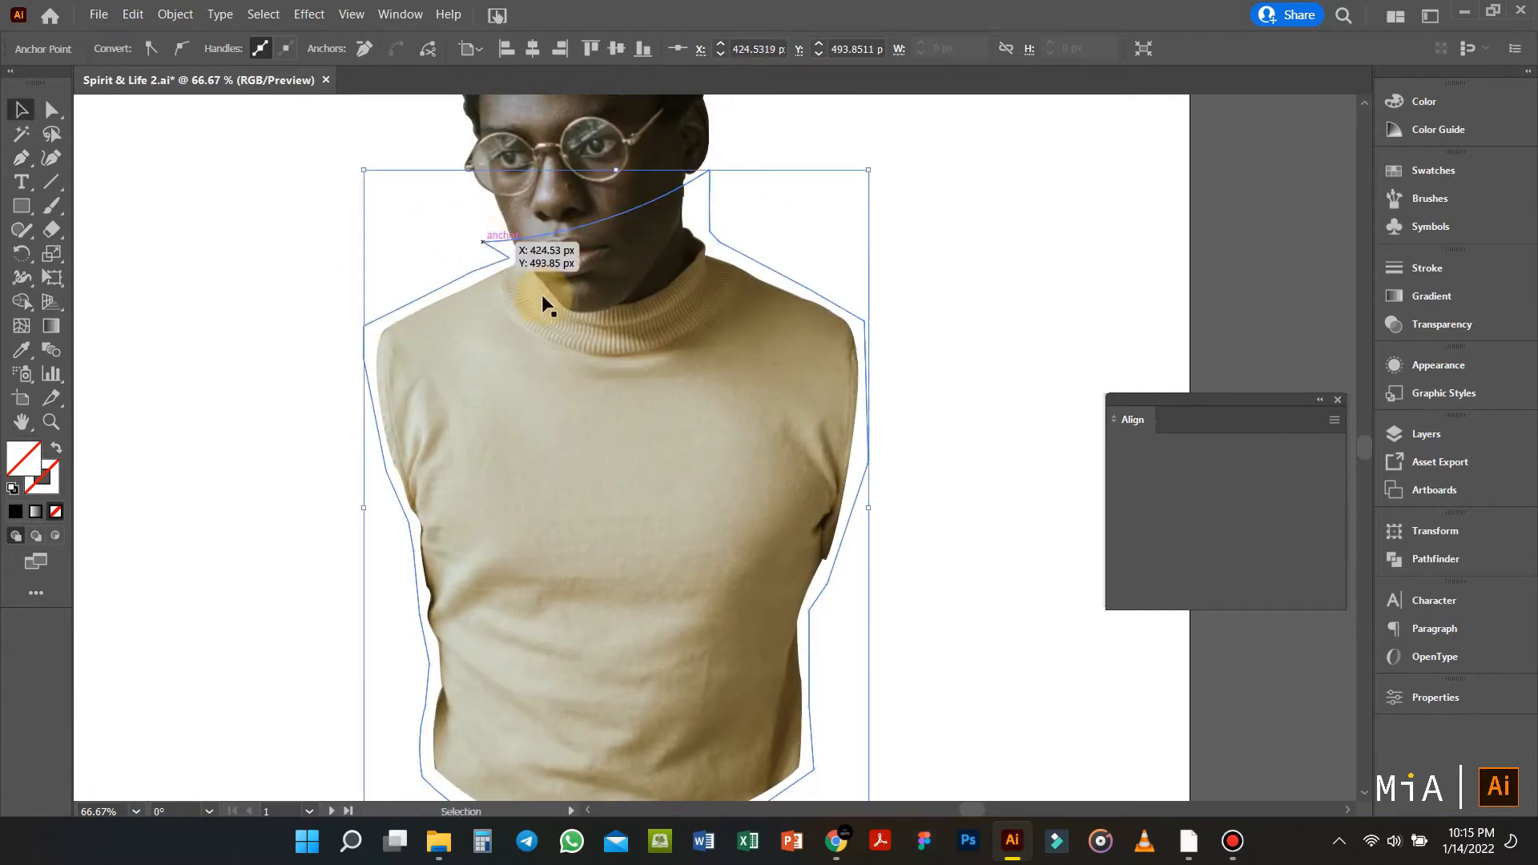
Step: Duplicate the cutout and make a clipping mask from one copy and the closed path around the torso
key("v")
left_click(617, 413, "alt")
left_click(766, 266, "shift")
right_click(765, 265)
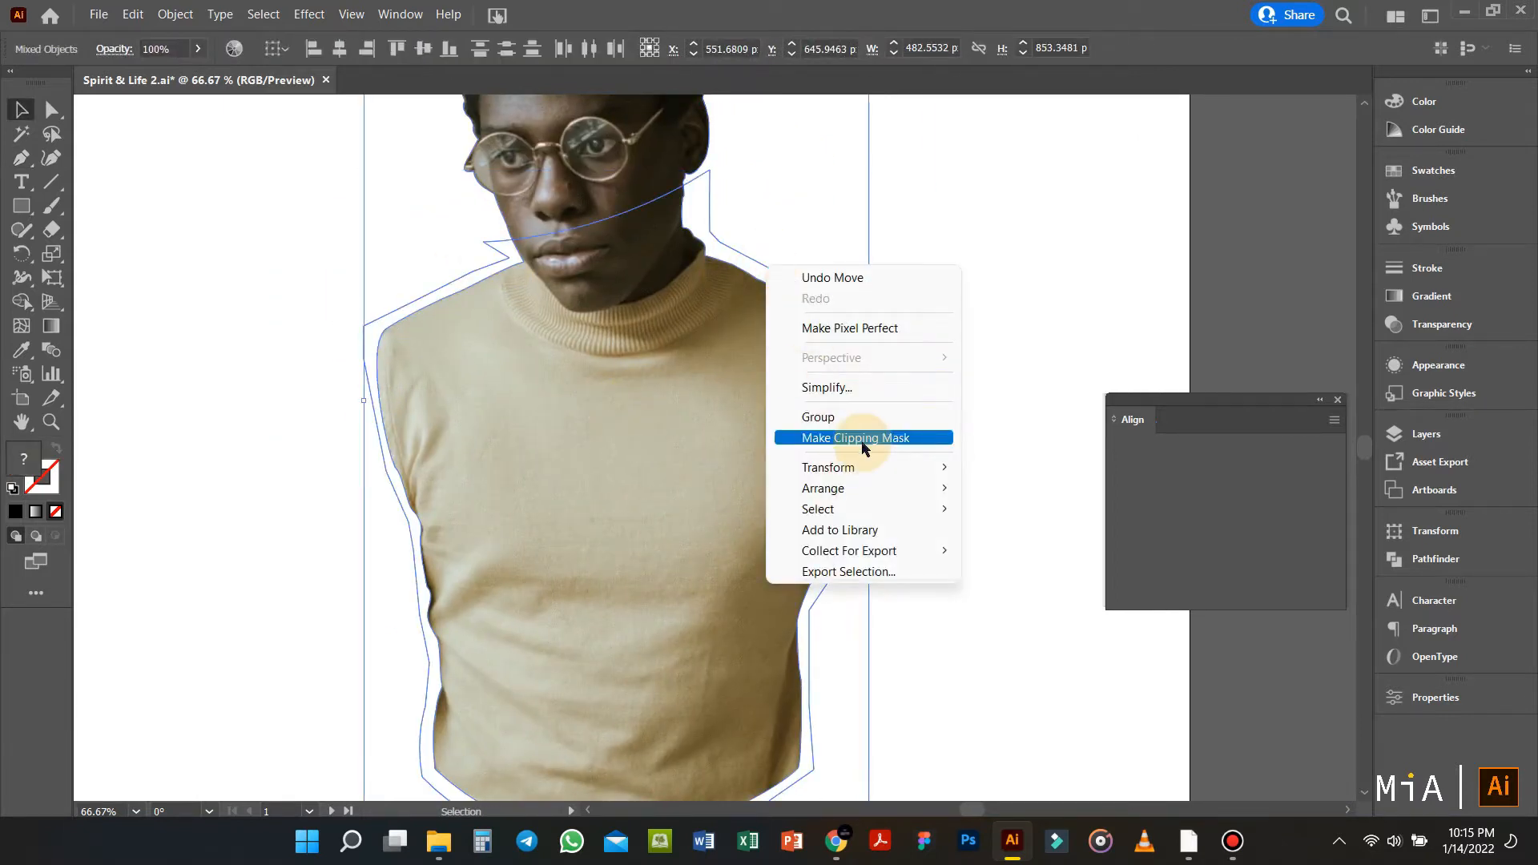
left_click(863, 438)
Step: Feather the edges of the full cutout and apply the same effect to the lower torso piece
scroll(591, 205, "up", 1, "alt")
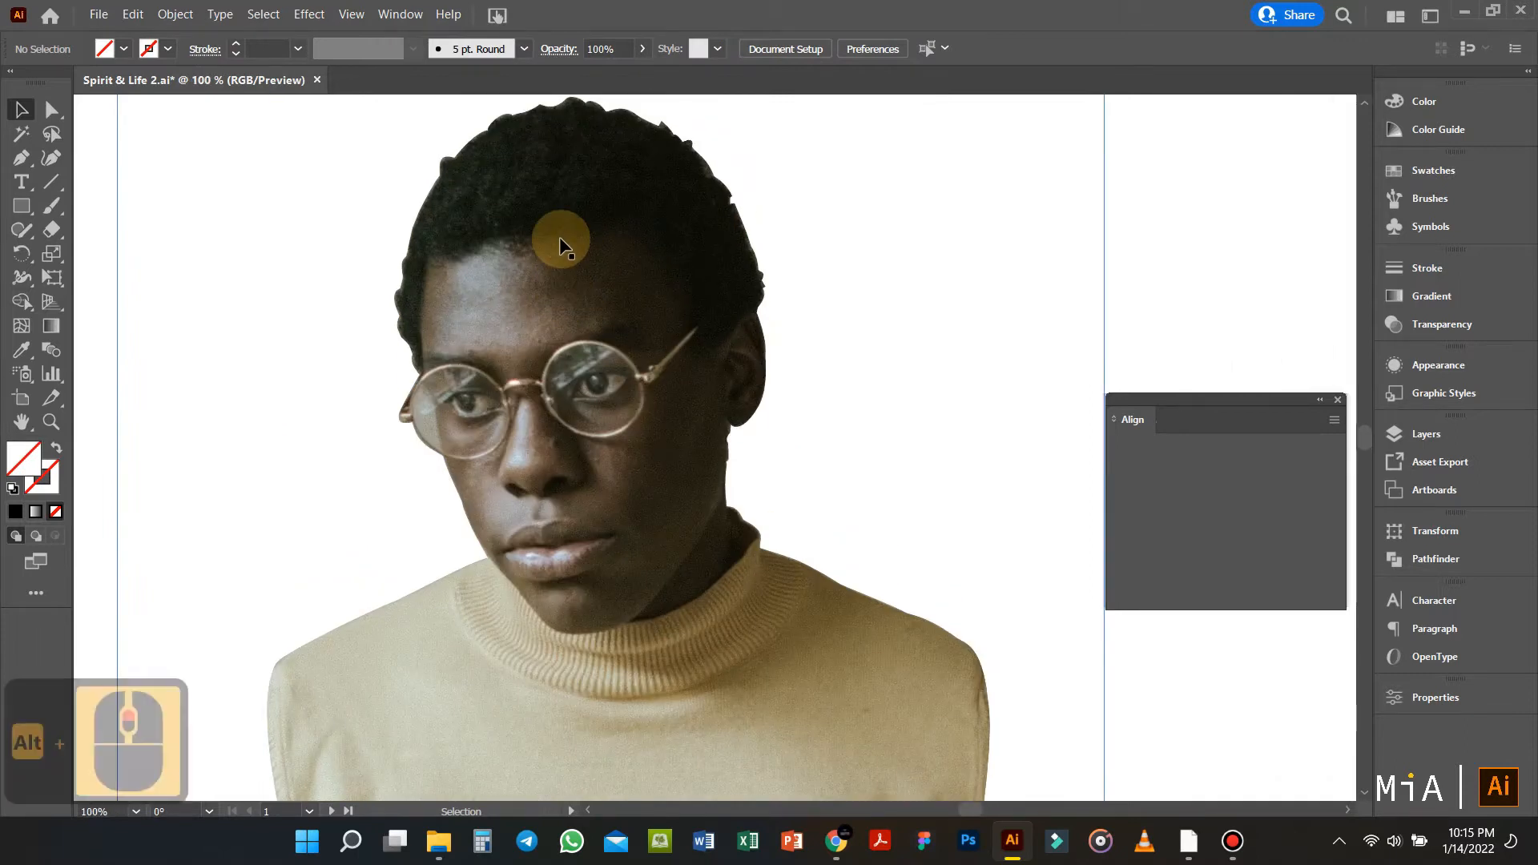
left_click(561, 233)
left_click(309, 14)
mouse_move(456, 277)
left_click(558, 294)
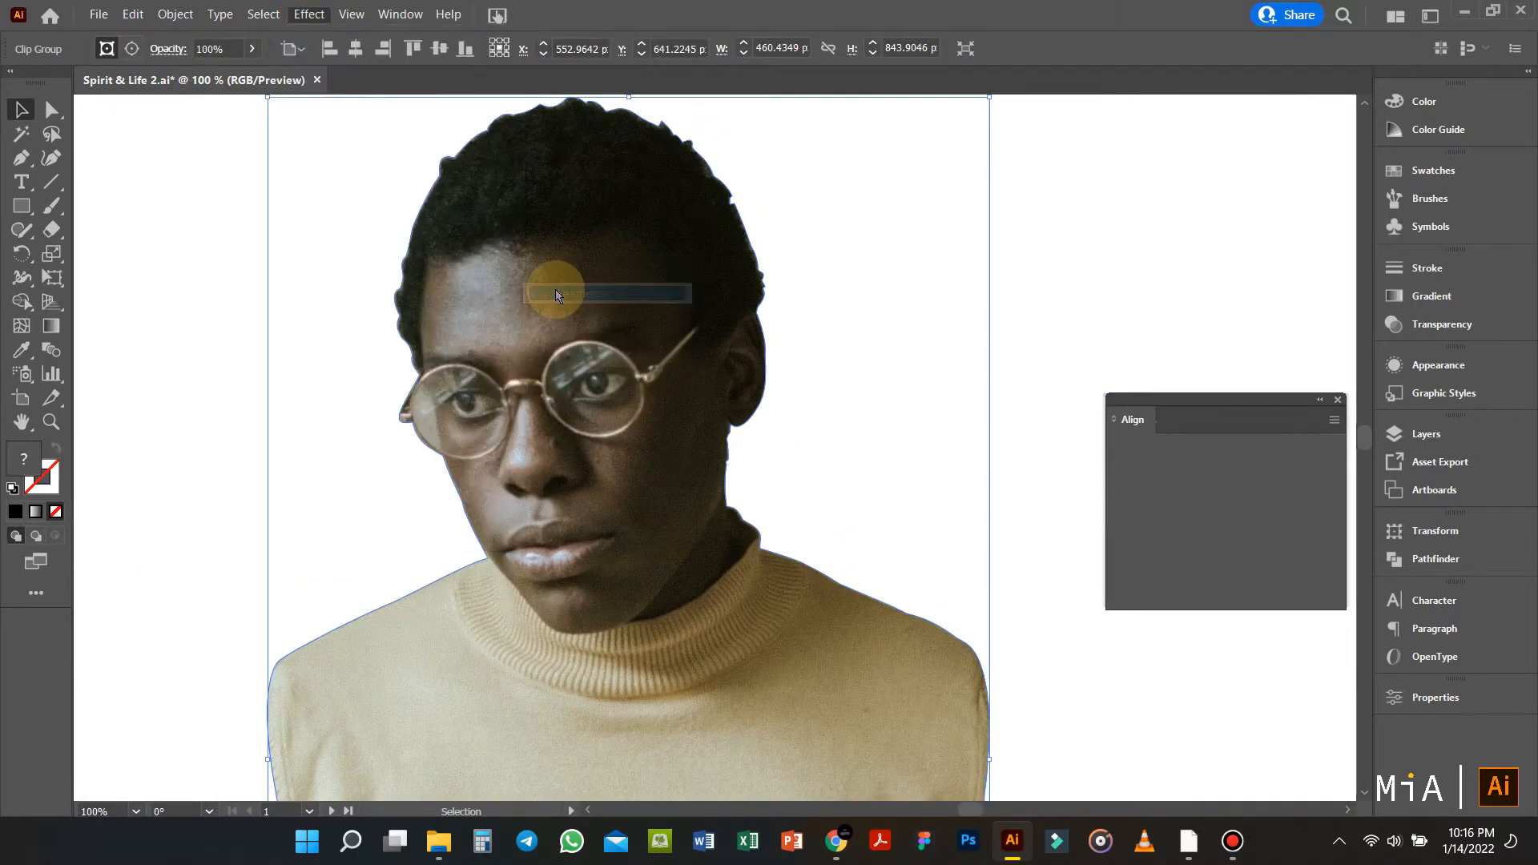
left_click(977, 357)
scroll(769, 529, "down", 2)
left_click(767, 538)
left_click(309, 14)
left_click(324, 34)
left_click(1001, 184)
Step: Draw a closed Pen path around the upper head, with a rising curve across the forehead as its lower edge
scroll(522, 260, "down", 1)
key("p")
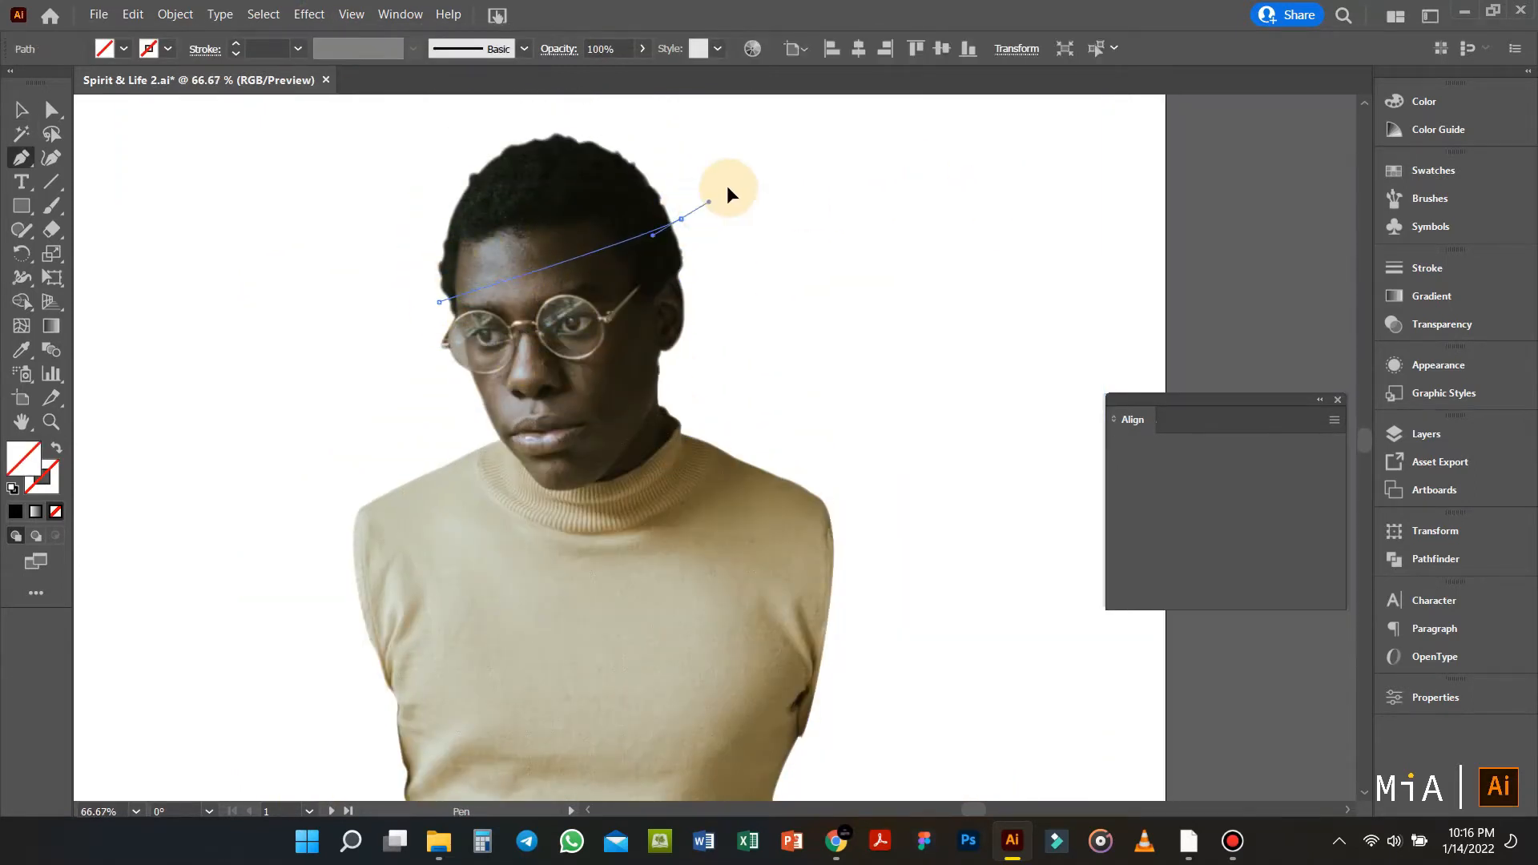
left_click(590, 116)
left_click(486, 111)
left_click(446, 140)
left_click(427, 214)
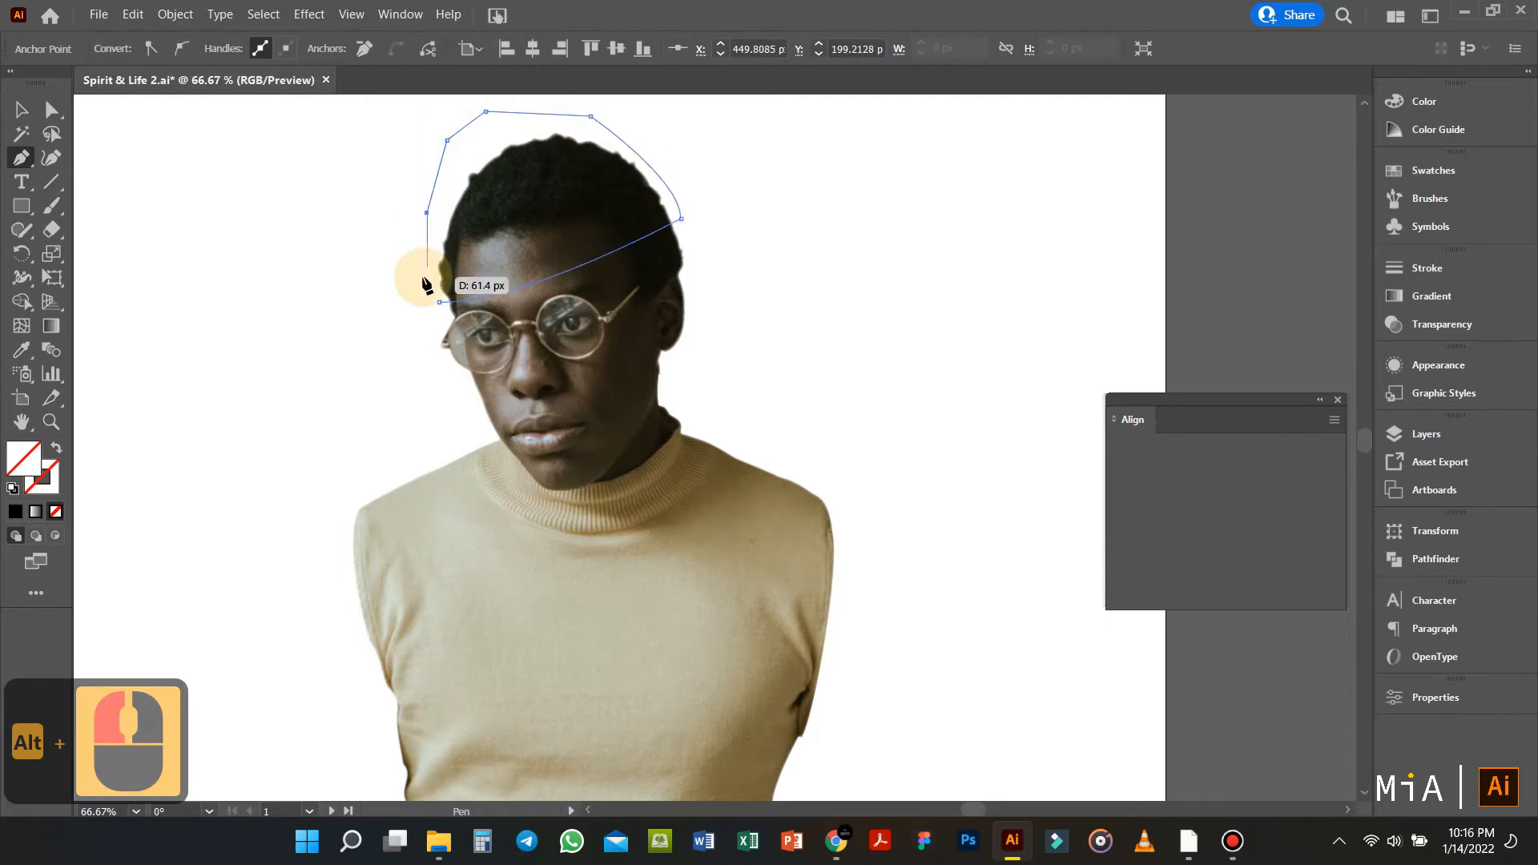
left_click(423, 277)
Step: Try to clip the full cutout to the path around the upper head
left_click(22, 110)
left_click(511, 245, "shift")
right_click(511, 245)
left_click(607, 419)
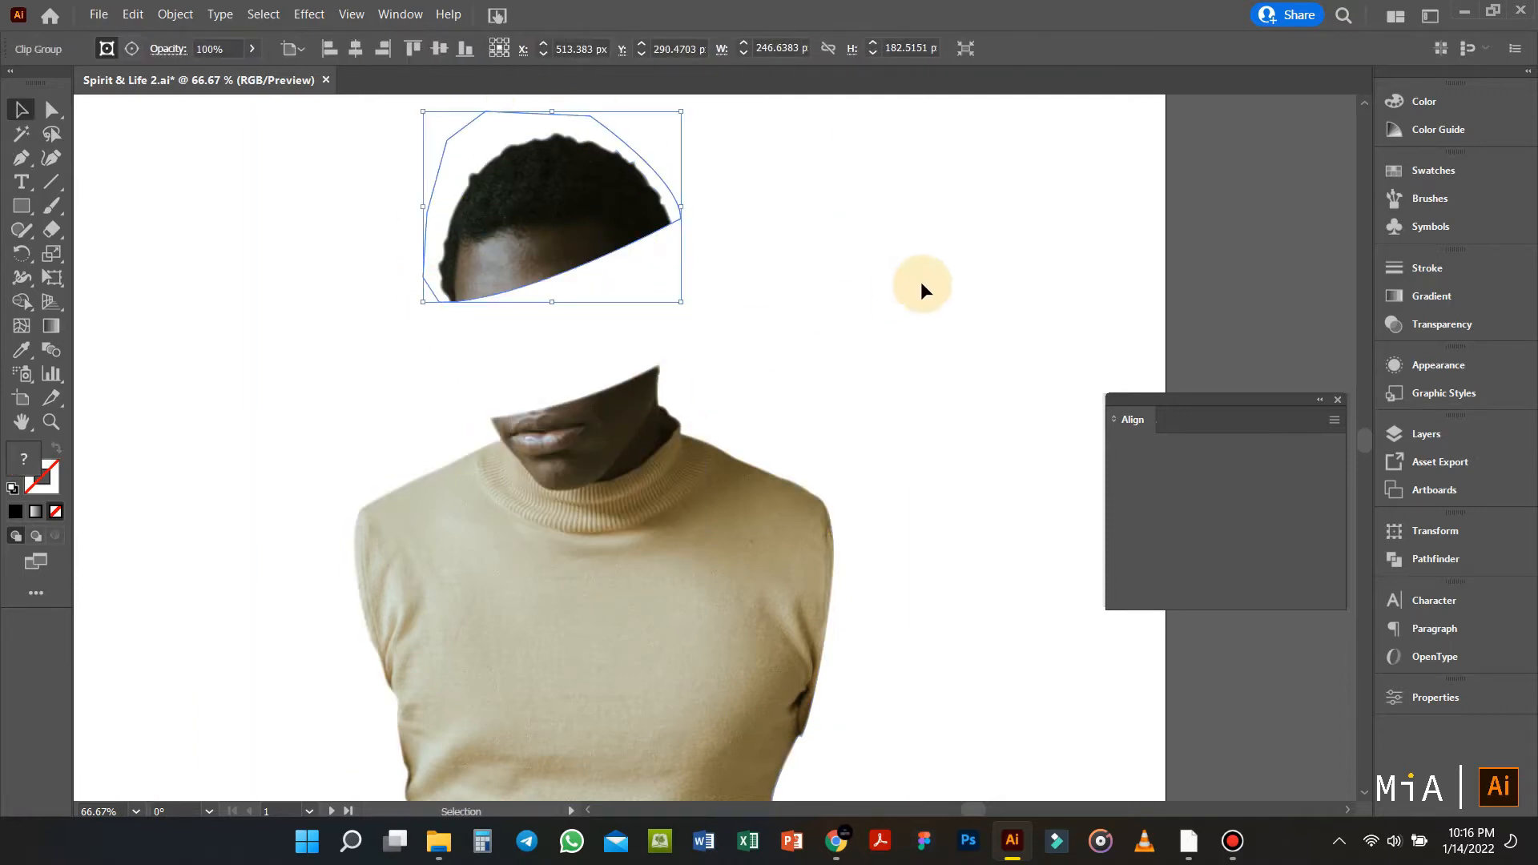
left_click(922, 283)
key("ctrl+z")
Step: Duplicate the full head-and-torso cutout
left_click(634, 242)
left_click(909, 212)
left_click(622, 195)
key("alt+Right")
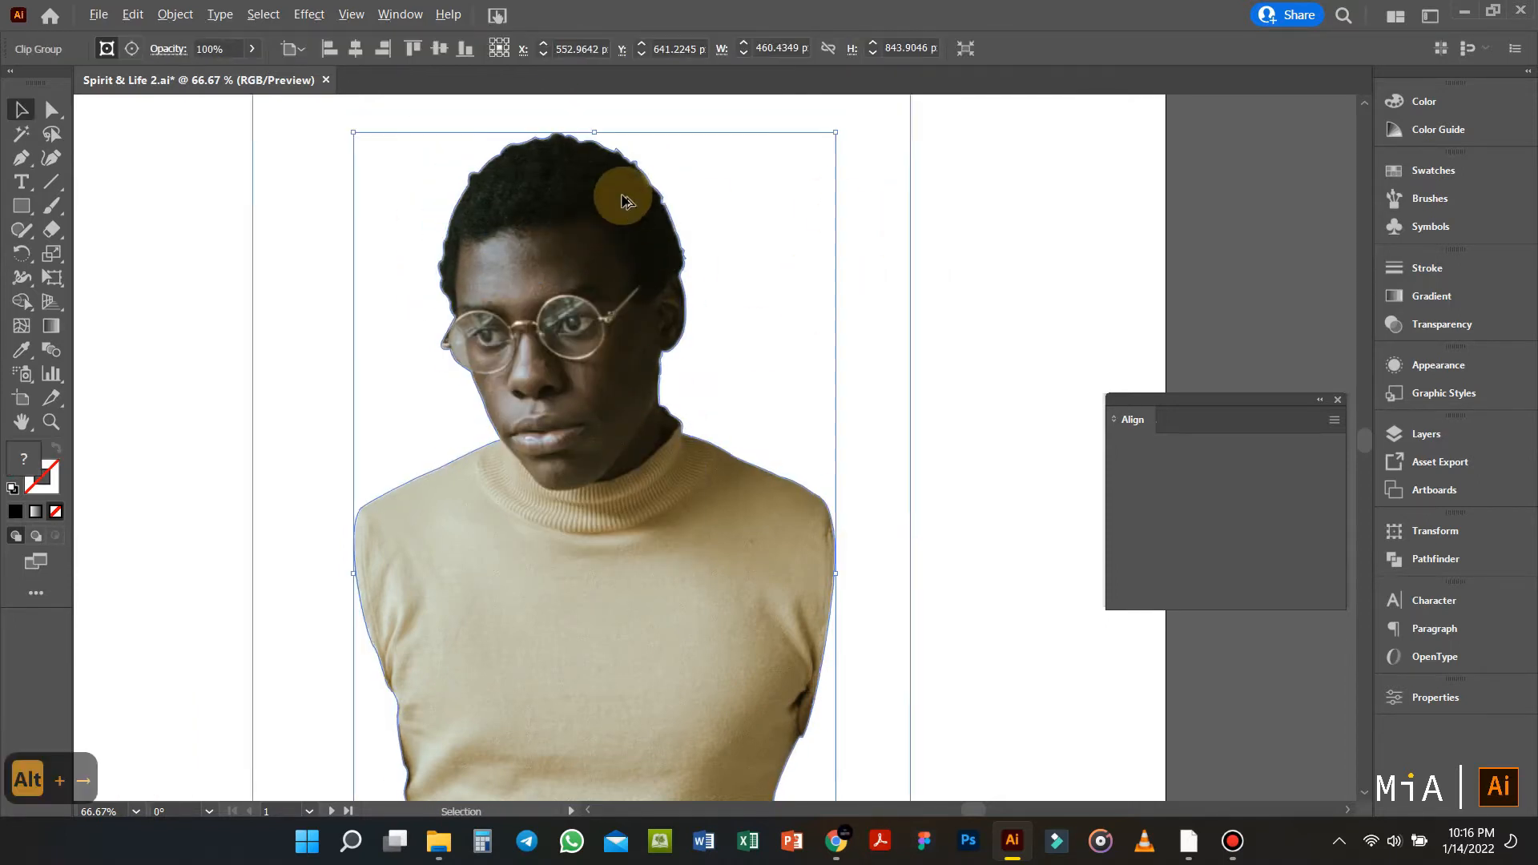
right_click(650, 165)
left_click(725, 317)
left_click(916, 277)
Step: Apply the default white fill and black stroke to the lower torso piece
left_click(669, 351)
key("d")
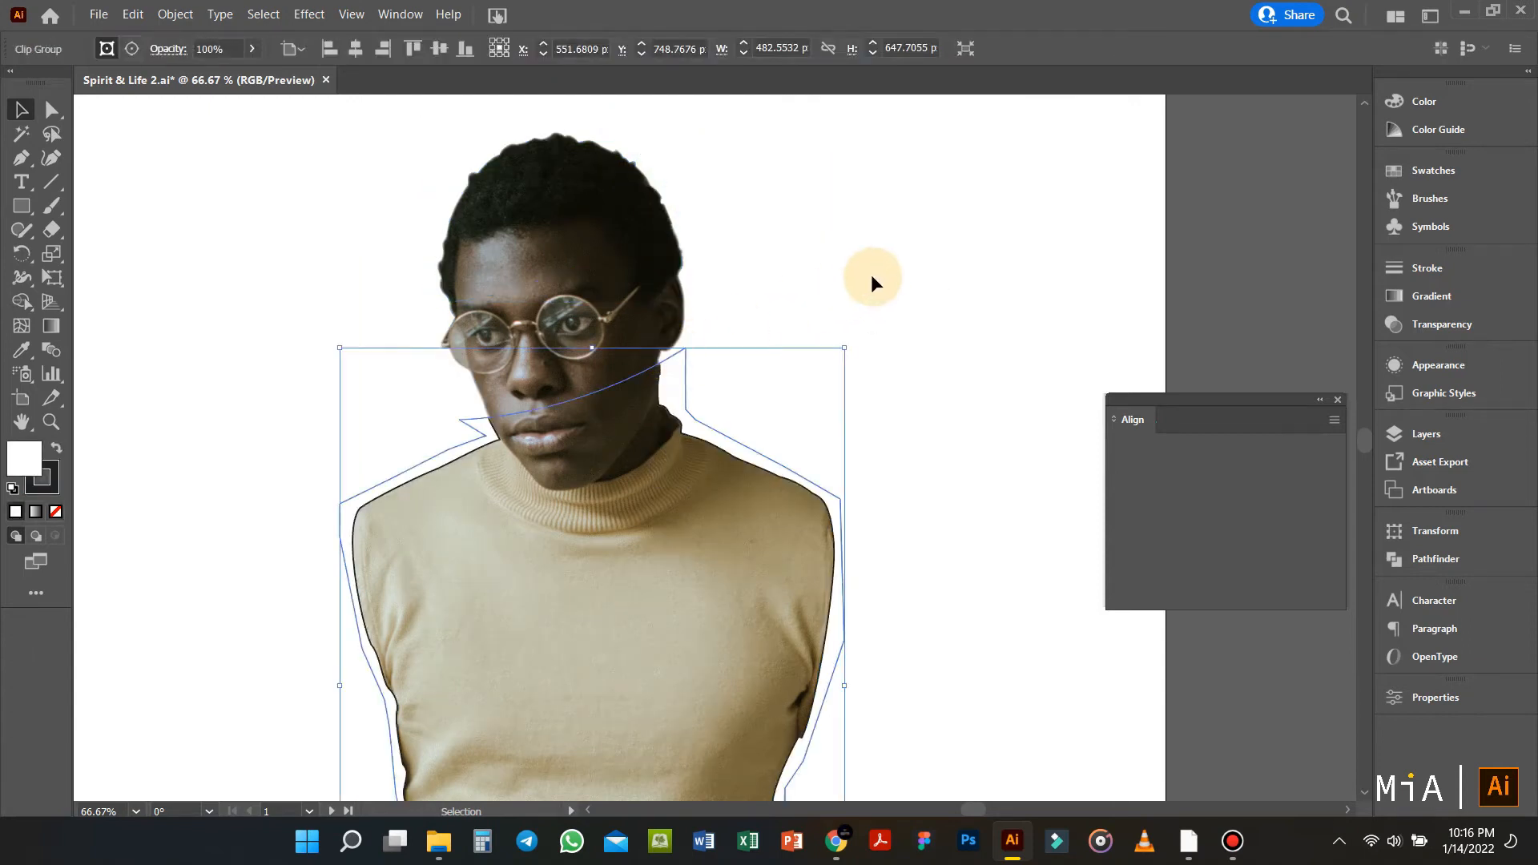
left_click(871, 274)
Step: Draw a closed Pen path around the middle of the face, from the cut above the mouth up to the forehead curve
scroll(529, 392, "up", 1)
key("p")
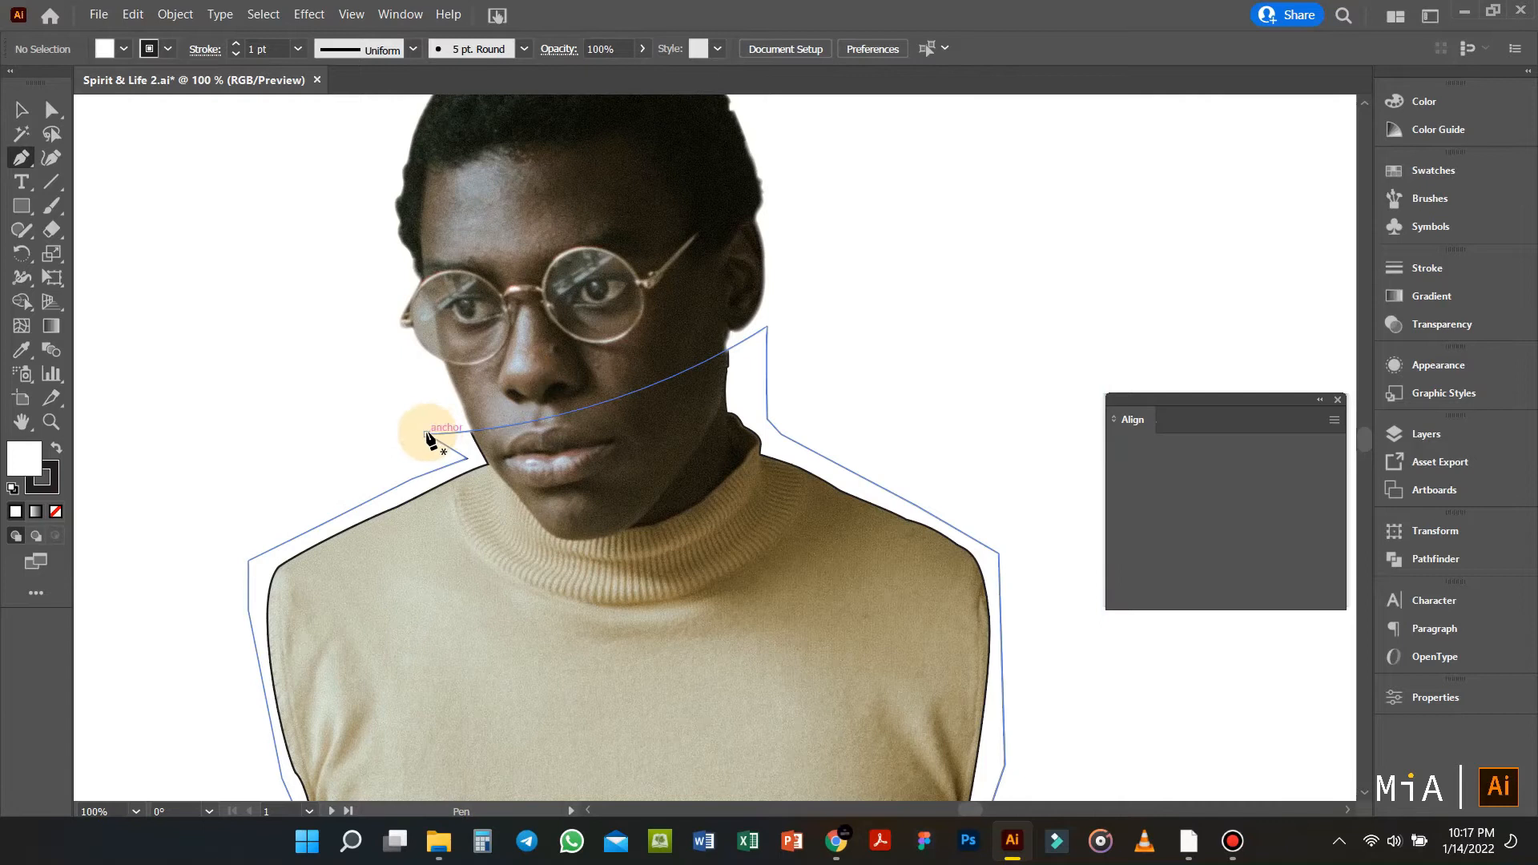
left_click(426, 435)
left_click_drag(954, 209, 789, 195)
scroll(720, 212, "up", 3)
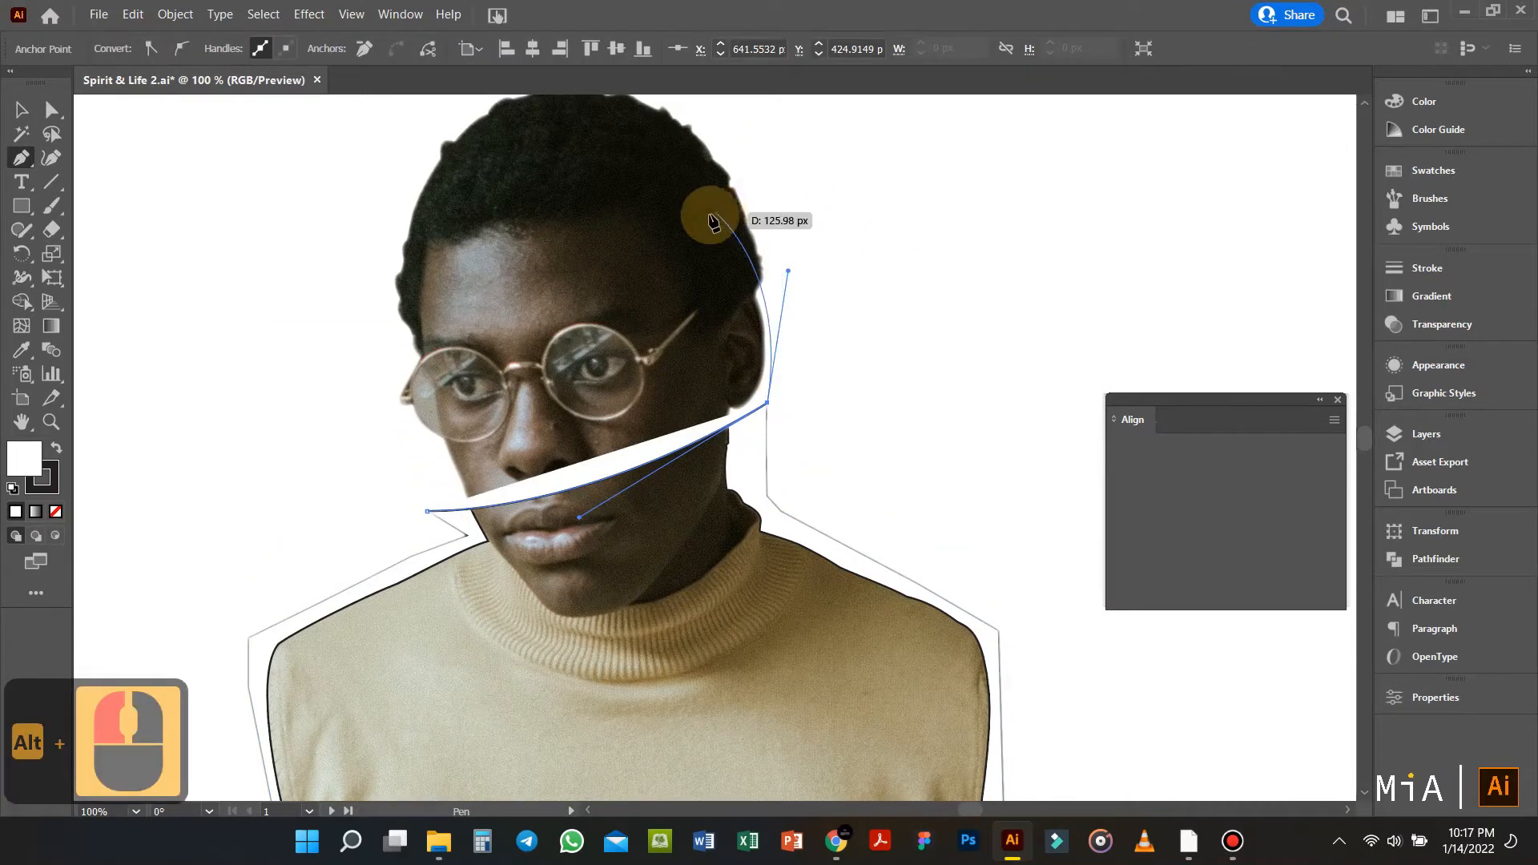
left_click(759, 212)
left_click_drag(253, 311, 382, 390)
left_click(427, 511)
key("v")
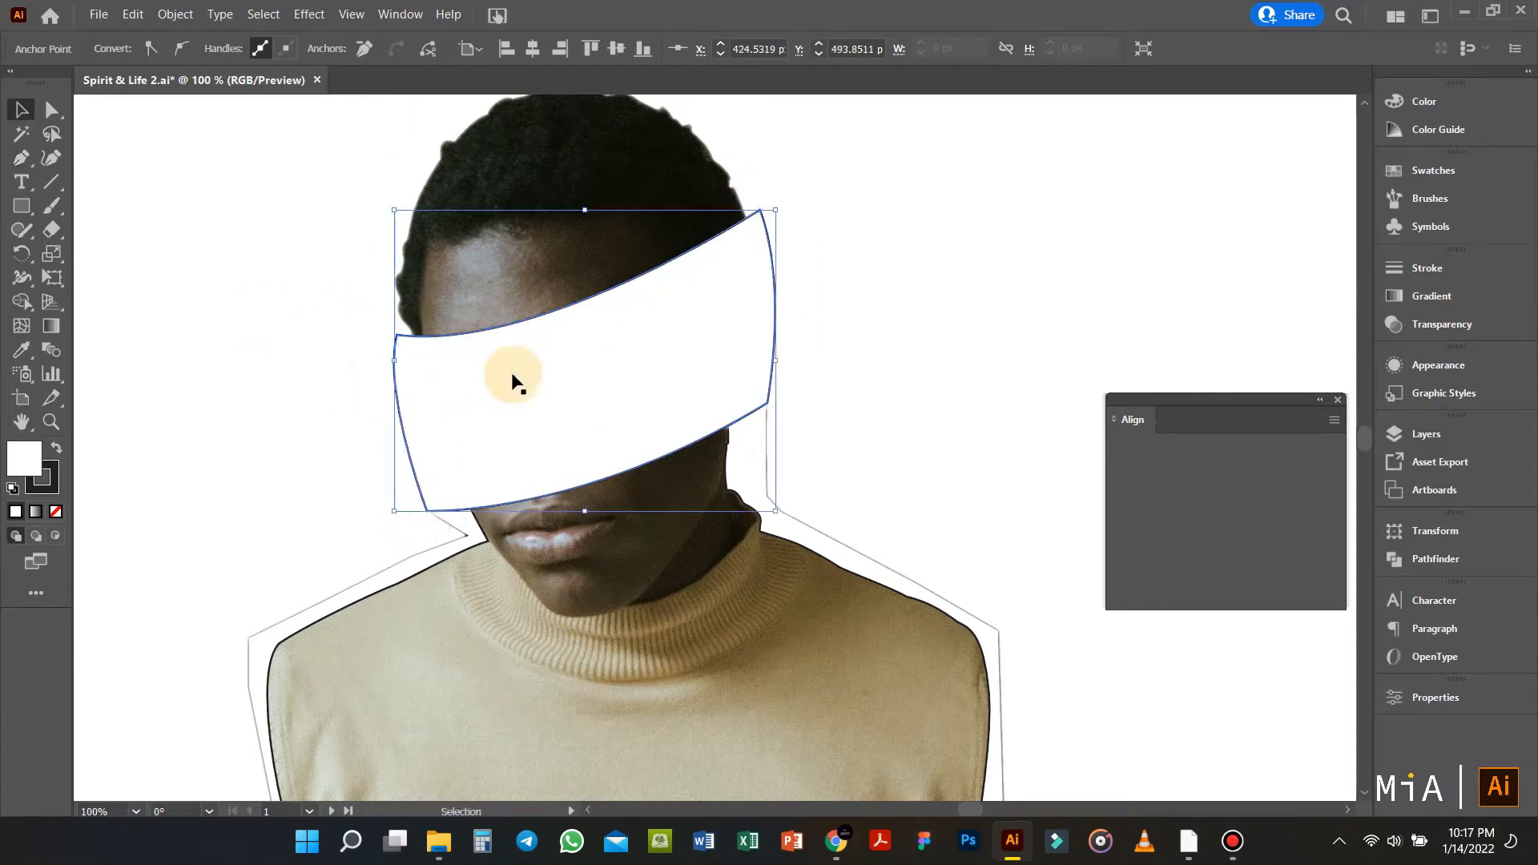
Step: Try to clip the cutout to the path around the middle of the face
left_click(629, 388)
left_click_drag(335, 345, 504, 402)
right_click(530, 401)
left_click(644, 580)
key("ctrl+z")
left_click(417, 359)
key("a")
key("ctrl+z")
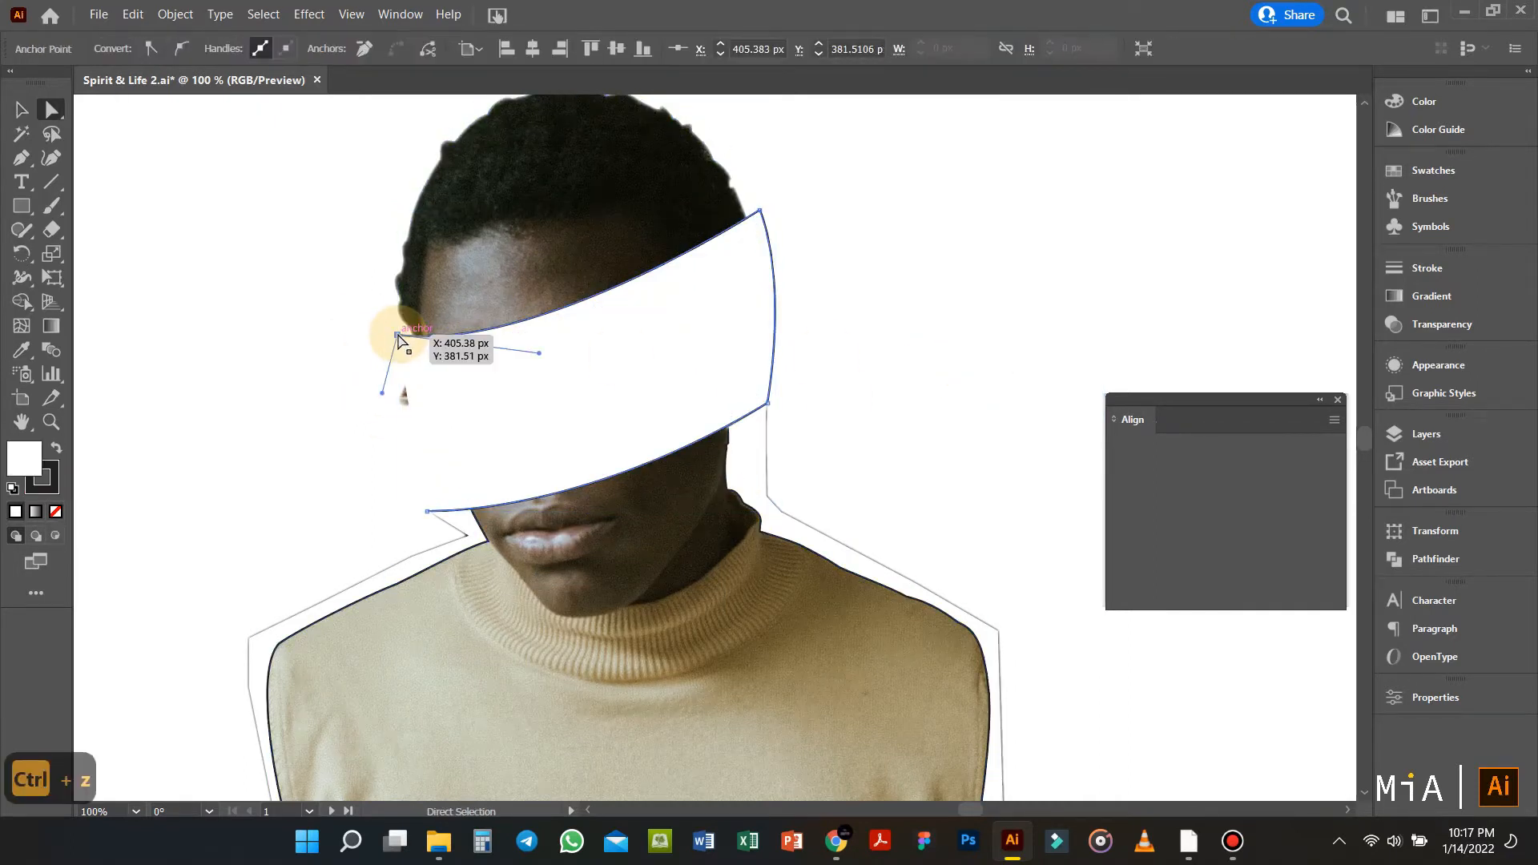
key("ctrl+z")
Step: Try to redraw the upper edge of the middle face path across the forehead
key("p")
left_click(760, 211)
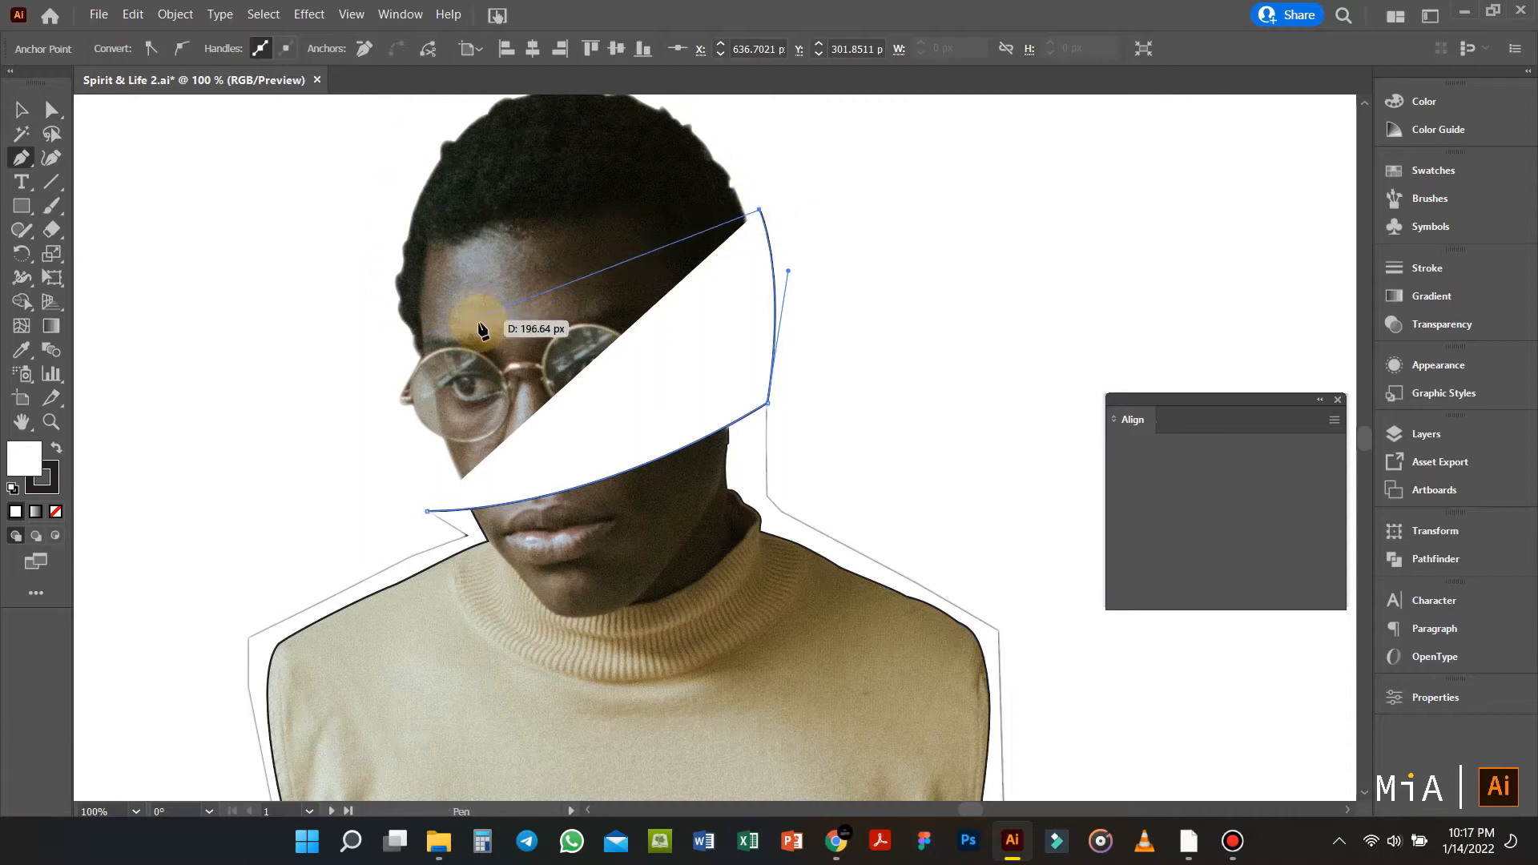
mouse_move(303, 310)
left_mouse_down()
mouse_move(362, 293)
mouse_move(348, 293)
mouse_move(363, 313)
left_mouse_up()
key("ctrl+z")
Step: Apply the default white fill and black stroke to the upper head piece
key("v")
left_click(376, 243)
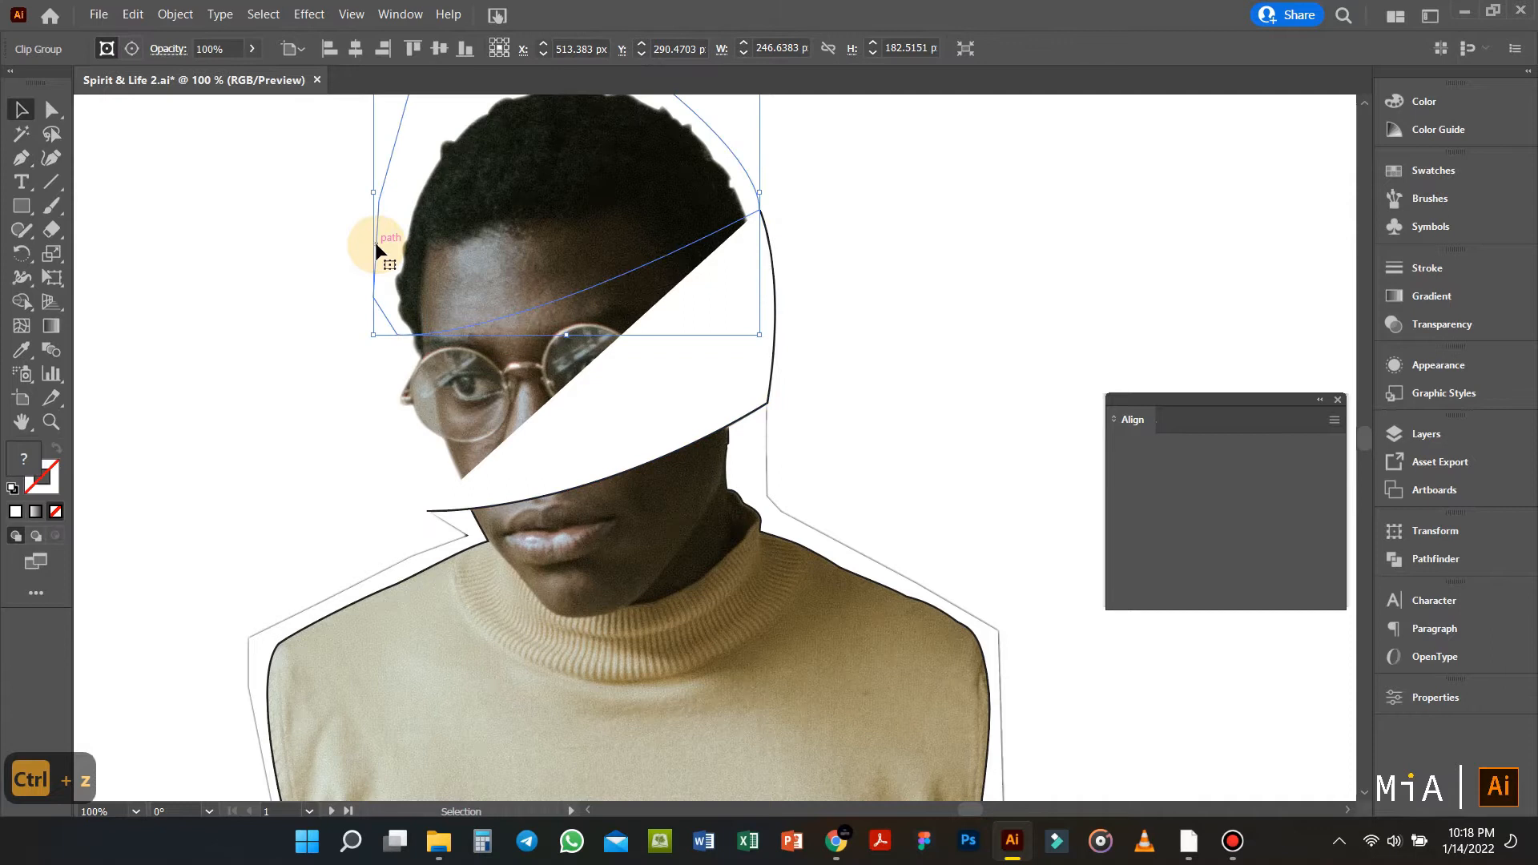
key("d")
left_click(954, 282)
Step: Continue the middle face path along the upper head piece's lower curve and clip the cutout to it
left_click(748, 295)
key("p")
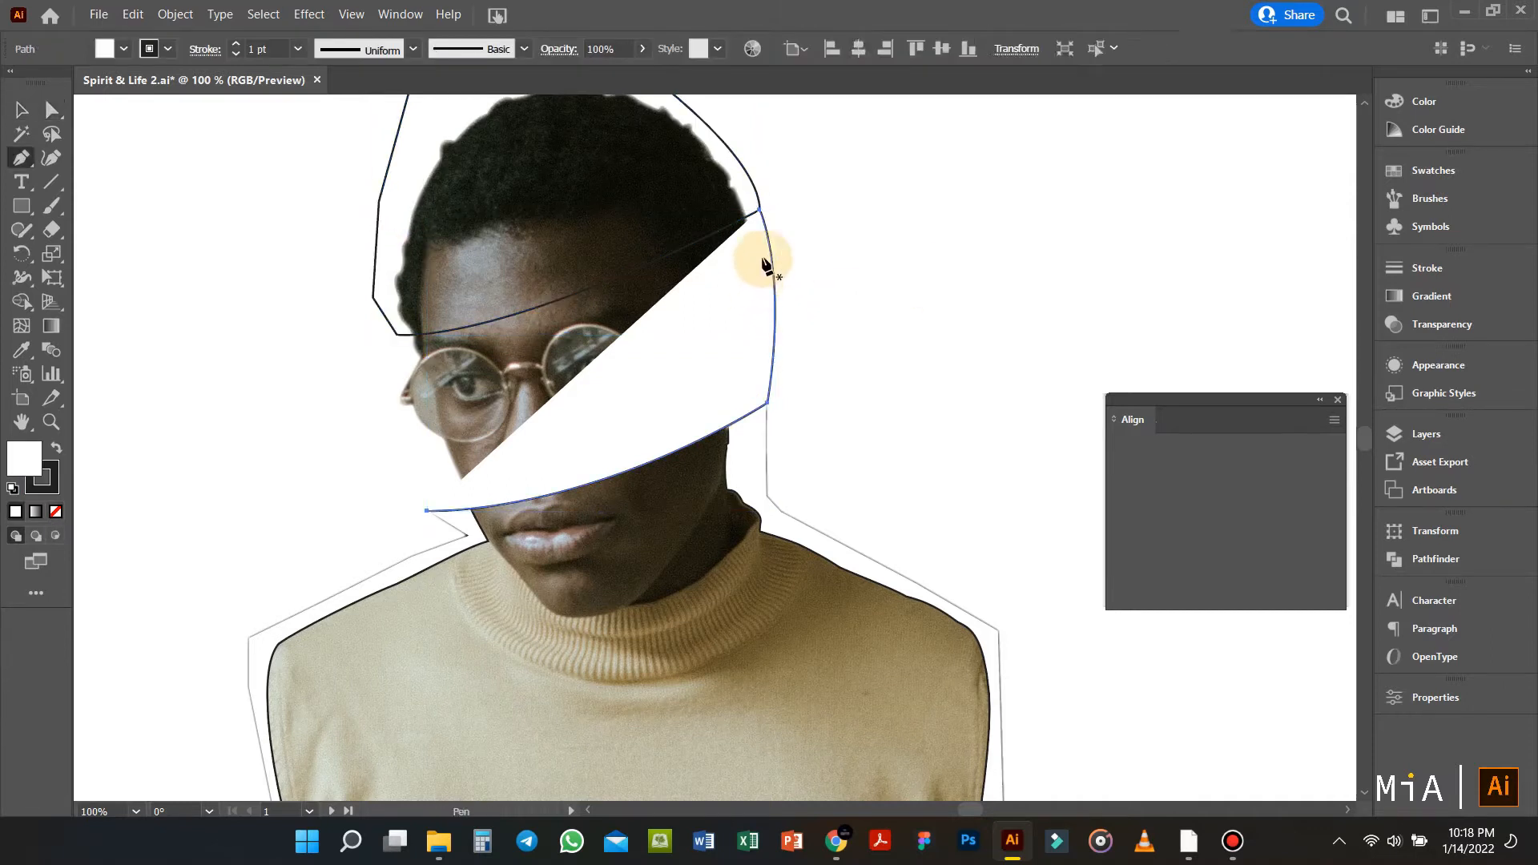
left_click(759, 211)
left_click_drag(398, 335, 513, 413)
right_click(514, 413)
left_click(609, 586)
left_click(939, 385)
Step: Remove the fill and stroke from the torso piece
left_click(766, 436)
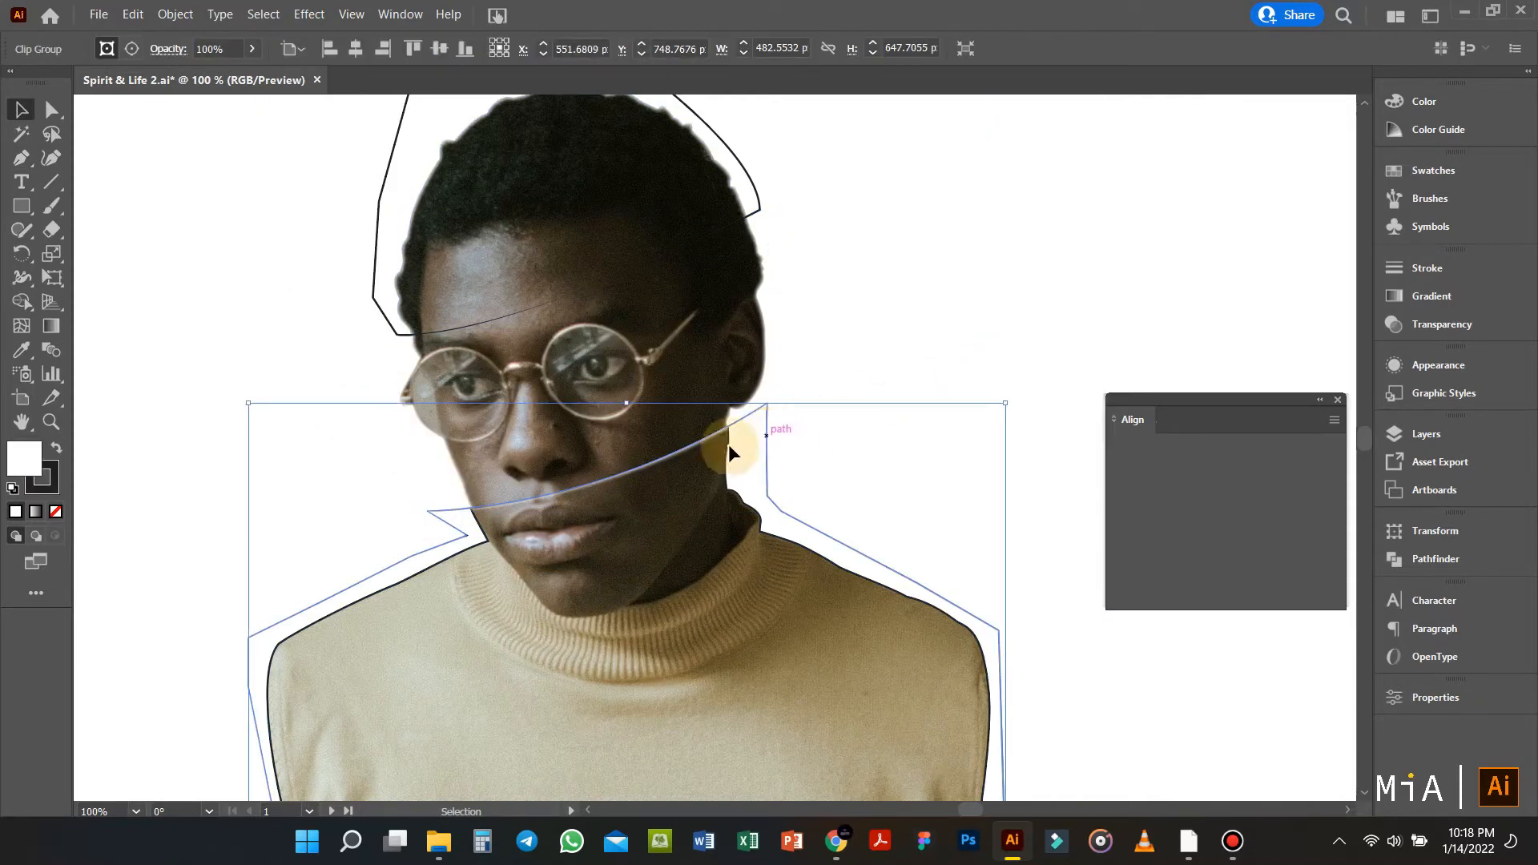
left_click(54, 509)
left_click(47, 486)
left_click(55, 511)
left_click(123, 462)
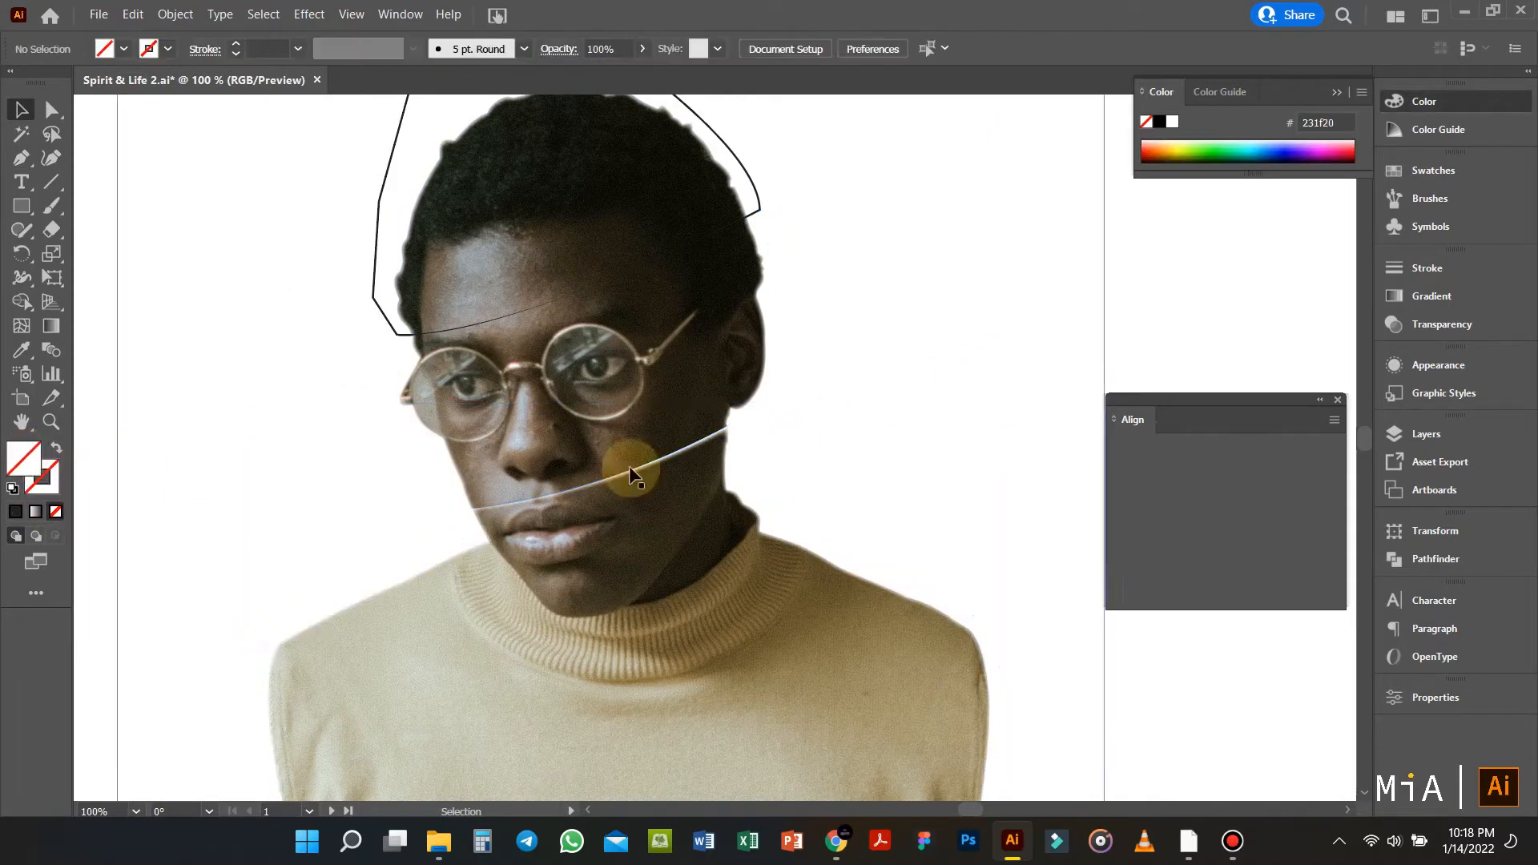
Step: Shift the clipping path of the middle face piece outward at its corner below the ear
scroll(641, 469, "up", 1)
key("ctrl+z")
left_click(612, 427)
scroll(771, 420, "up", 2)
scroll(772, 421, "down", 3)
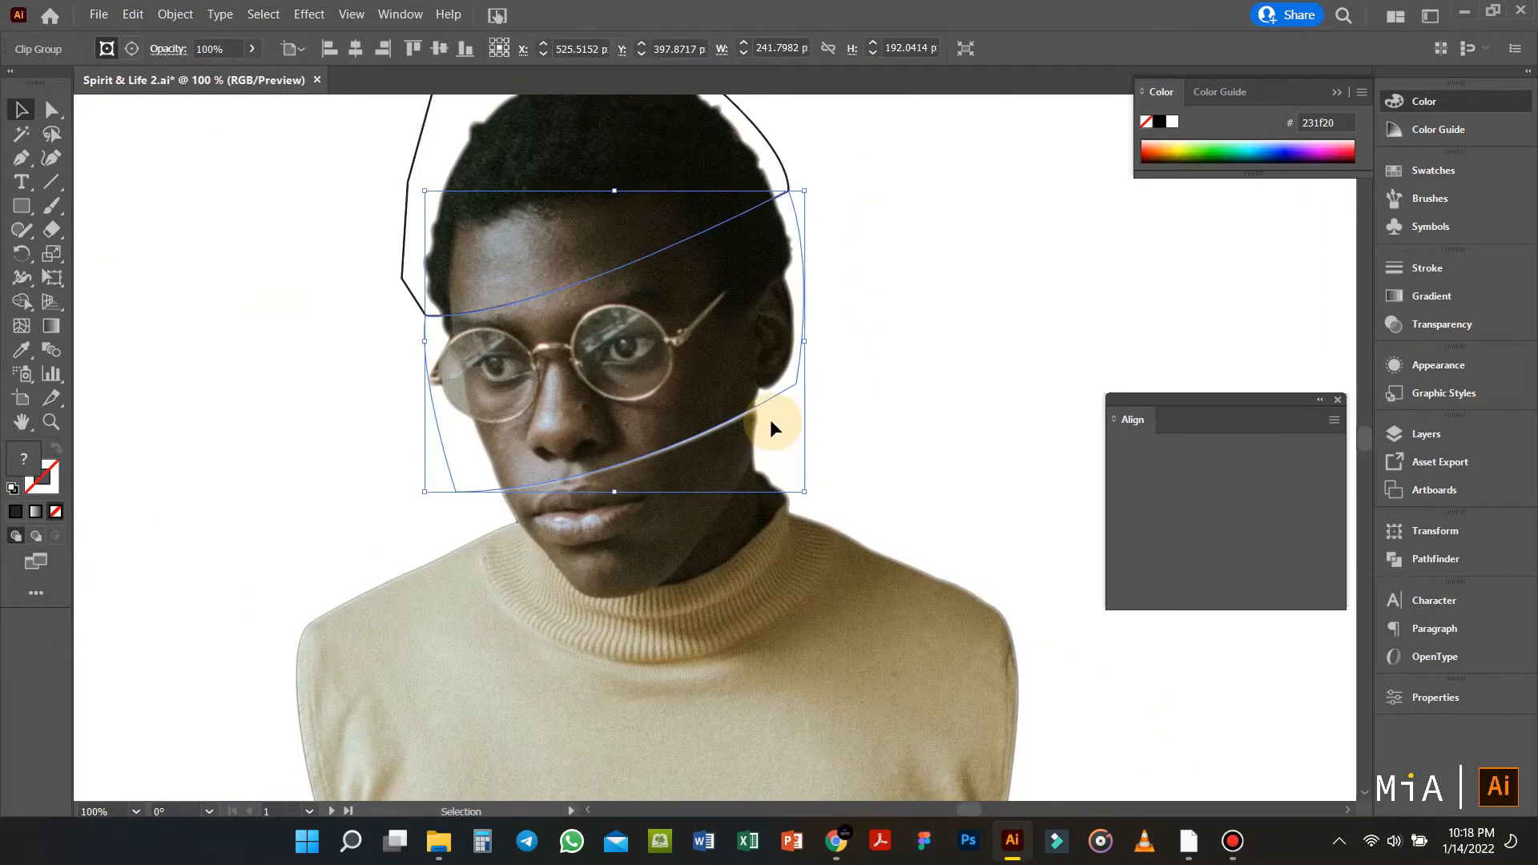
scroll(772, 421, "up", 3)
scroll(763, 422, "down", 1)
key("a")
left_click(829, 347)
left_click_drag(829, 346, 856, 346)
key("v")
left_click(977, 403)
Step: Fine-tune the opposite lower corner of the middle face piece's clipping path, beside the mouth
scroll(926, 420, "down", 2)
scroll(609, 489, "up", 2)
key("a")
left_click(610, 490)
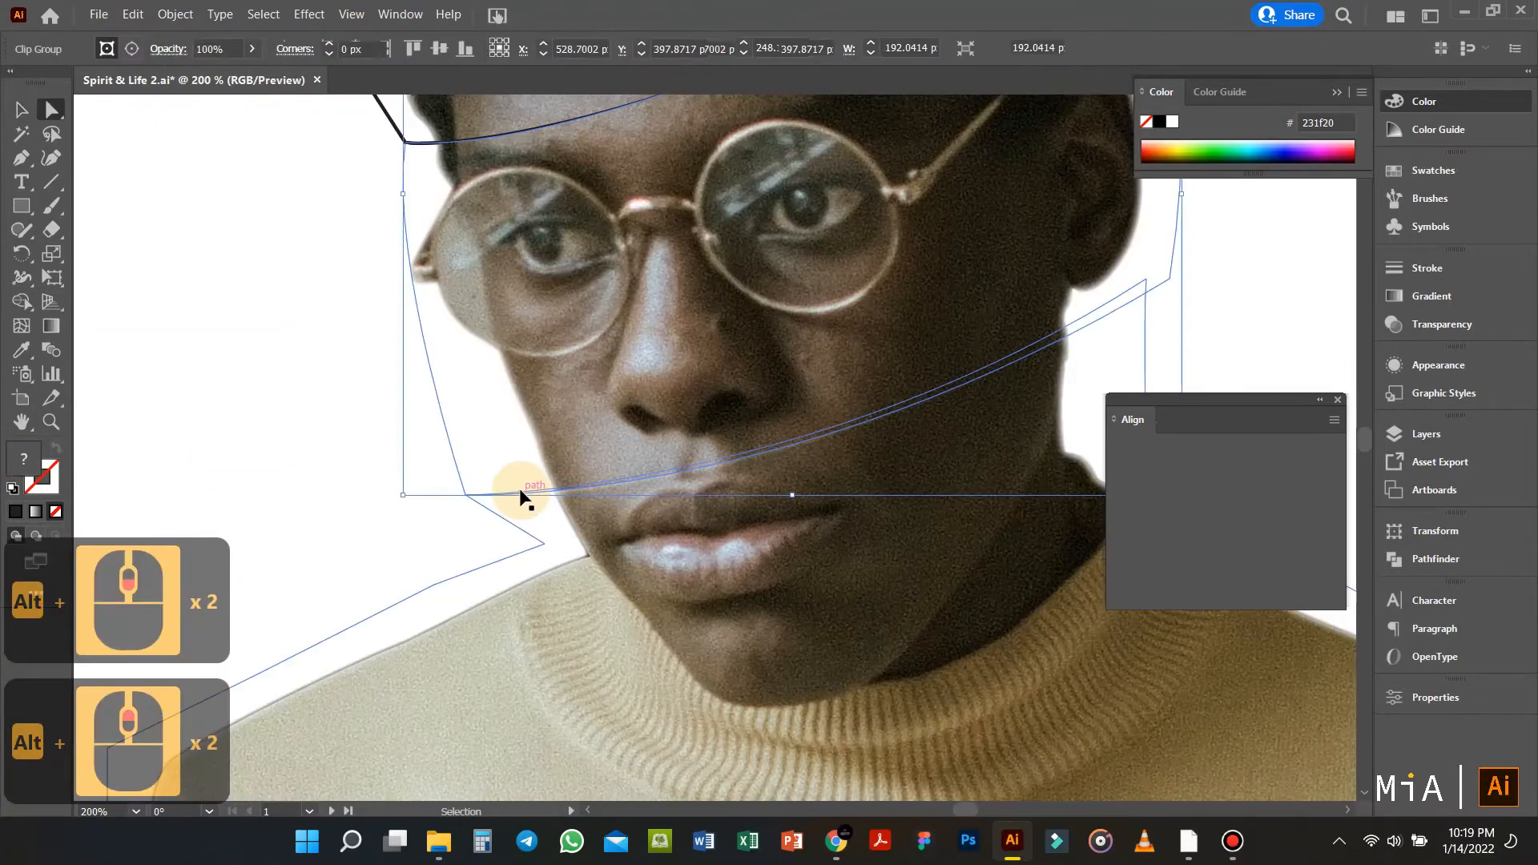
left_click(465, 495)
left_click_drag(455, 501, 454, 500)
key("v")
left_click(348, 477)
scroll(348, 477, "down", 4)
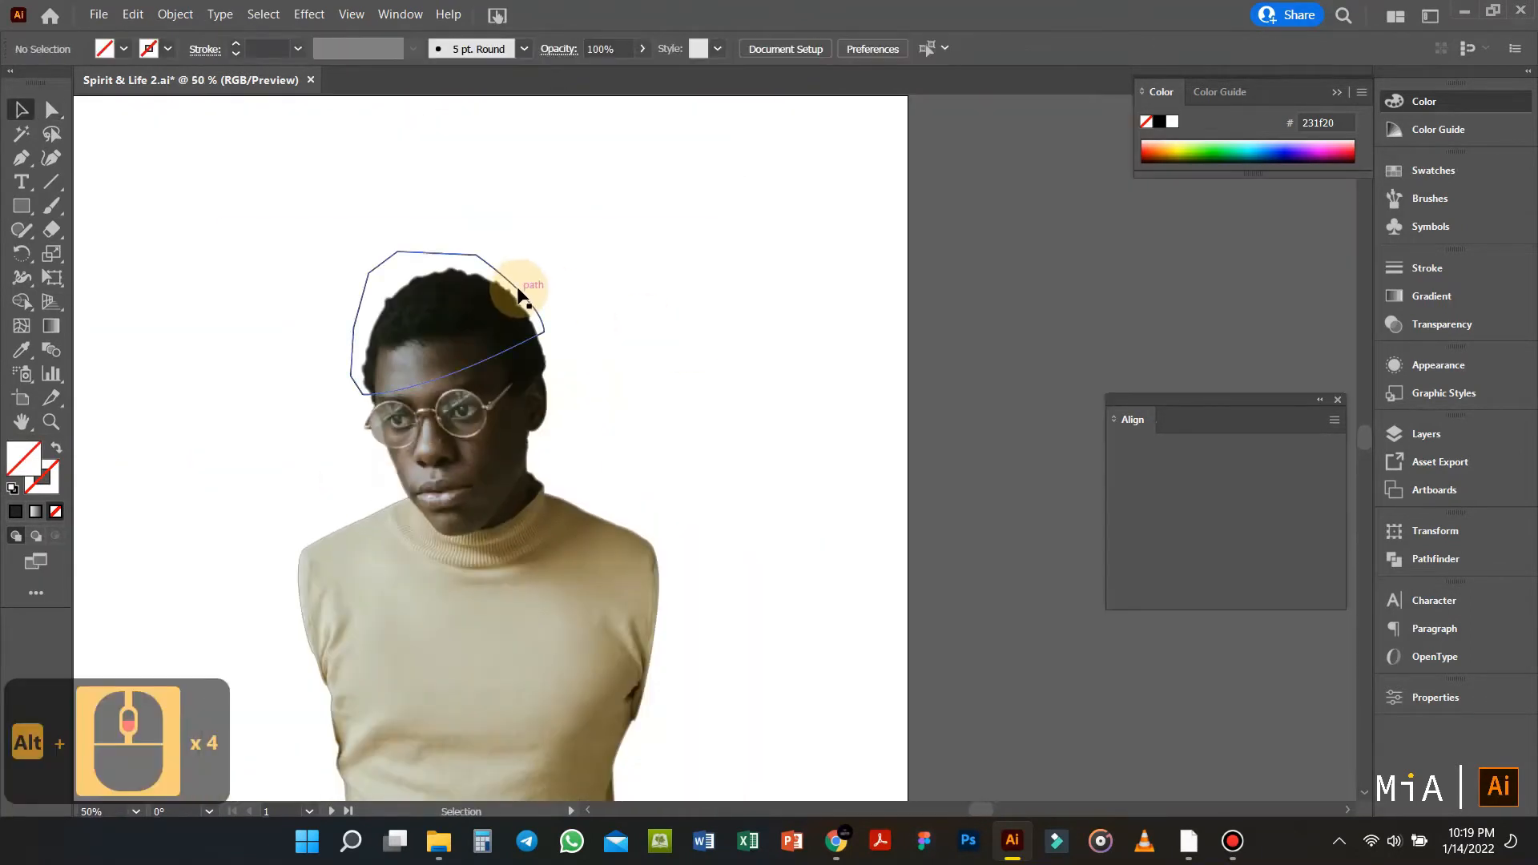
Step: Remove the outline from the upper head piece and try moving the piece straight up
left_click(514, 289)
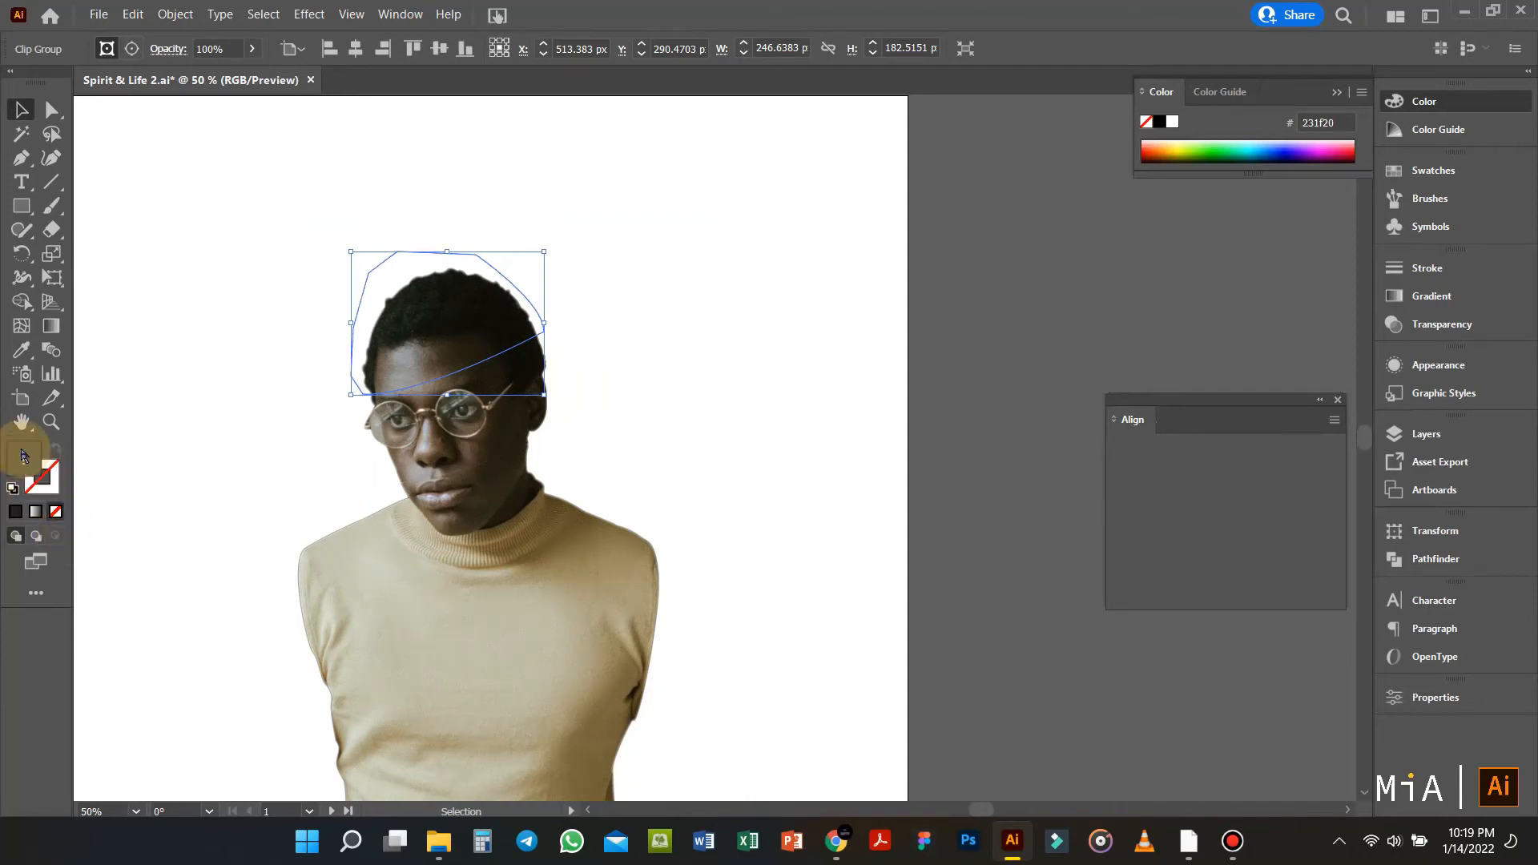
left_click_drag(431, 323, 429, 316)
key("ctrl+z")
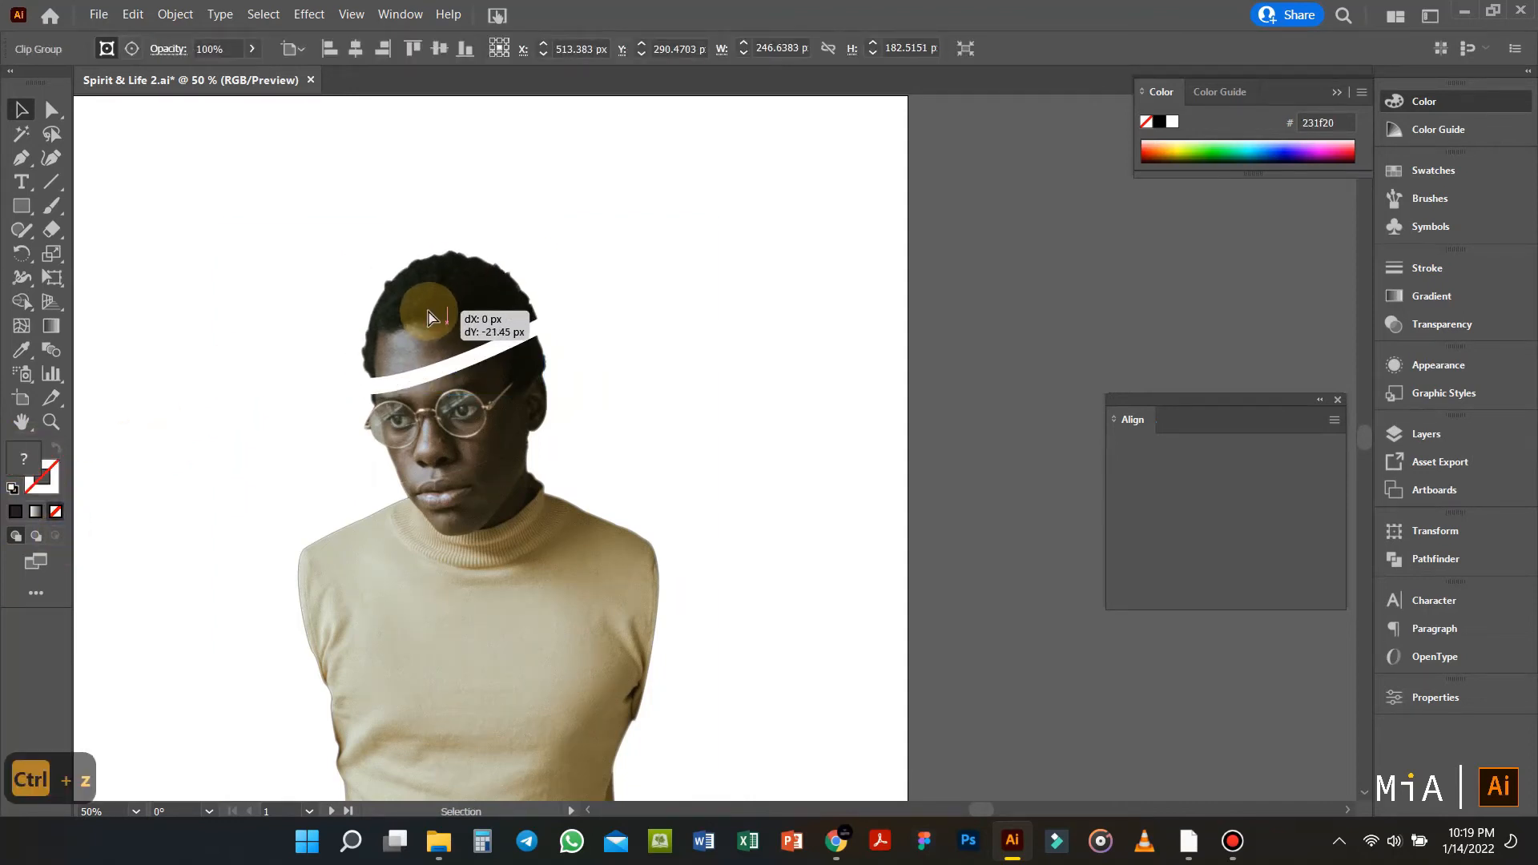
key("ctrl+z")
key("ctrl+shift+z")
key("ctrl+shift+z")
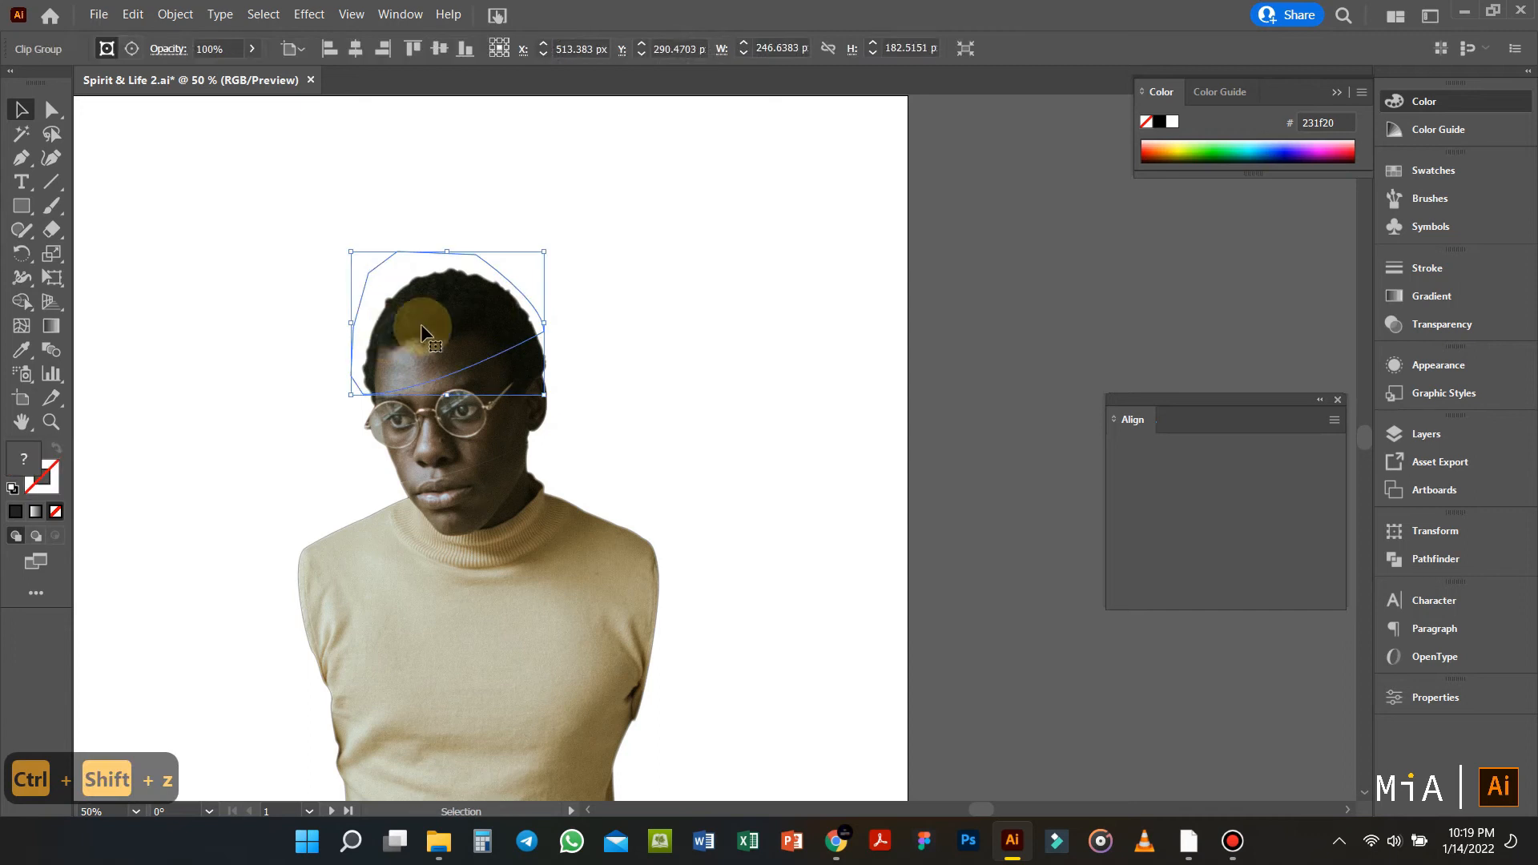
Step: Nudge the middle face piece up and to the left, opening a gap above the mouth
left_click(504, 415)
key("shift+Up")
key("shift+Left")
key("shift+Right")
key("shift+Left")
left_click(735, 384)
Step: Raise the upper head piece and fine-tune the middle face piece so that gaps separate all three pieces
scroll(543, 333, "up", 2)
left_click_drag(373, 421, 381, 420)
left_click(323, 265)
left_click_drag(323, 265, 330, 238)
left_click(690, 335)
left_click_drag(447, 434, 436, 426)
left_click(602, 551)
scroll(602, 551, "down", 3)
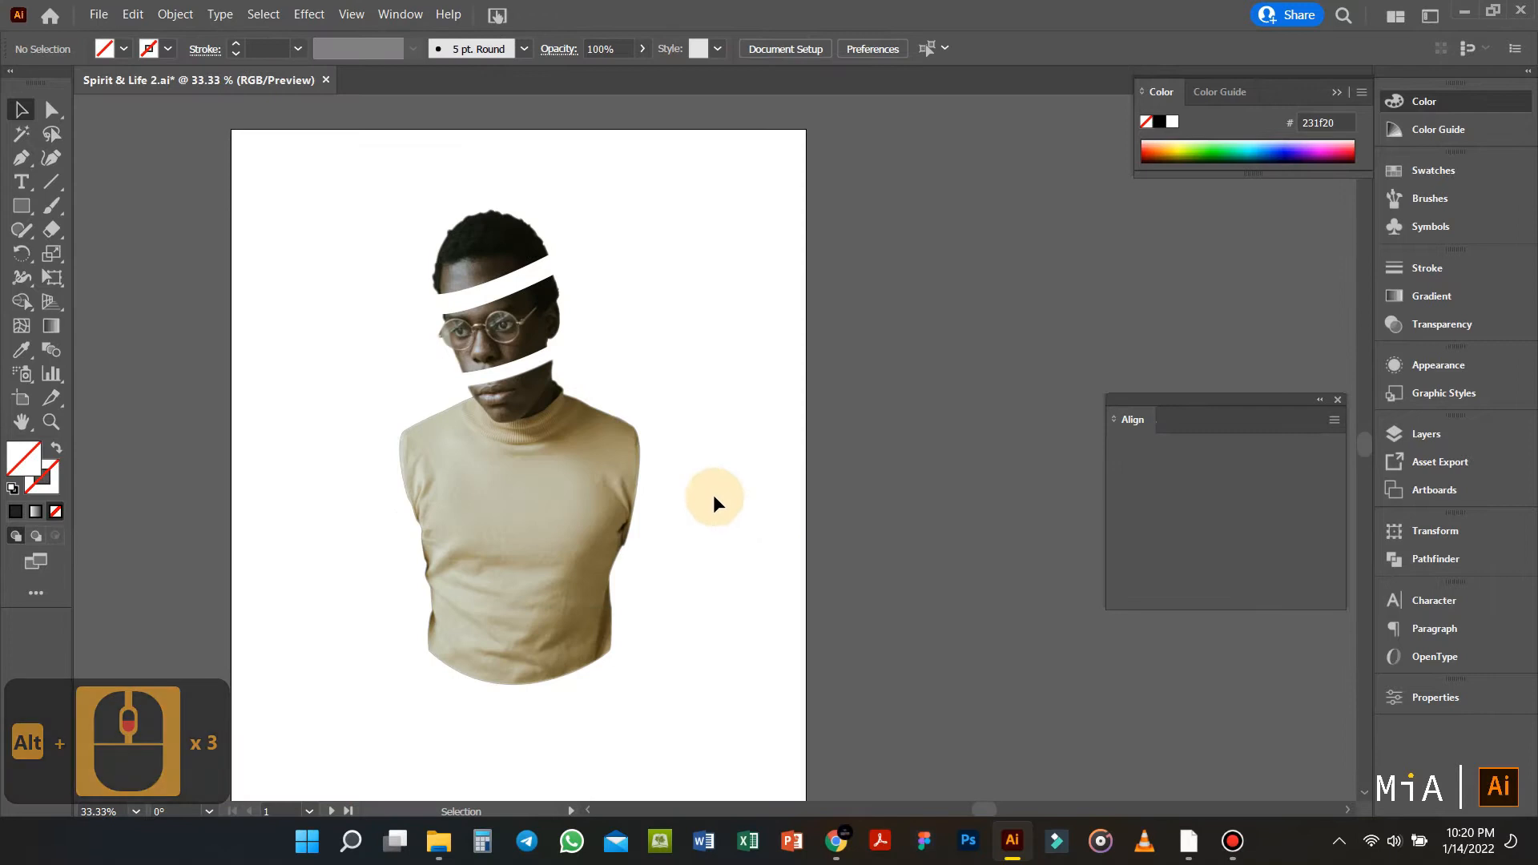
left_click(577, 505)
left_click(334, 382)
scroll(334, 381, "down", 1)
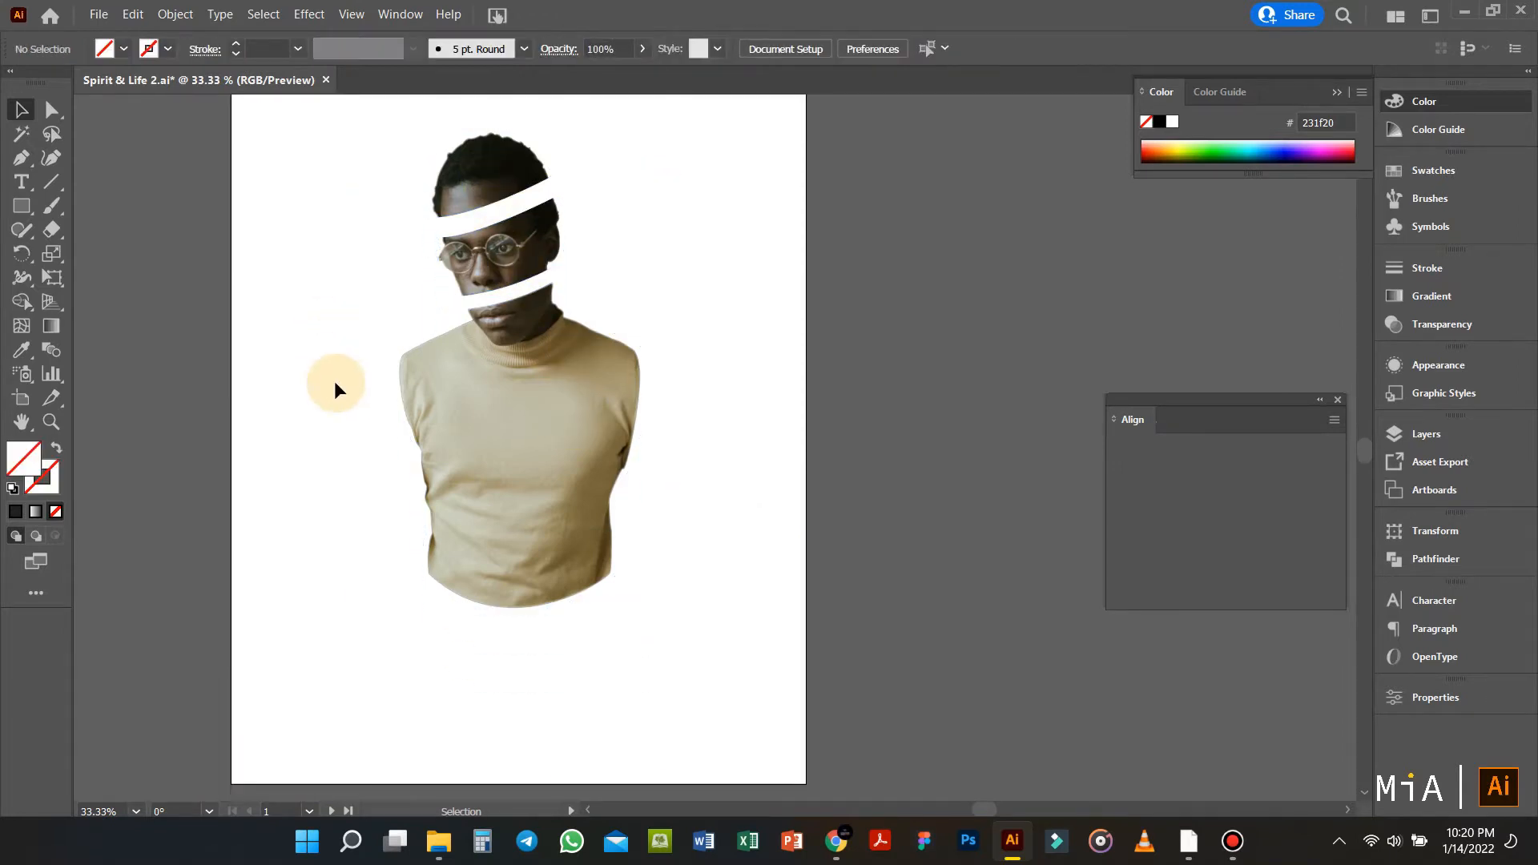
Step: Draw a background rectangle slightly larger than the artboard, fill it with C=0 M=0 Y=0 K=80, and send it to the back
scroll(334, 381, "down", 1)
key("m")
left_click_drag(254, 128, 696, 690)
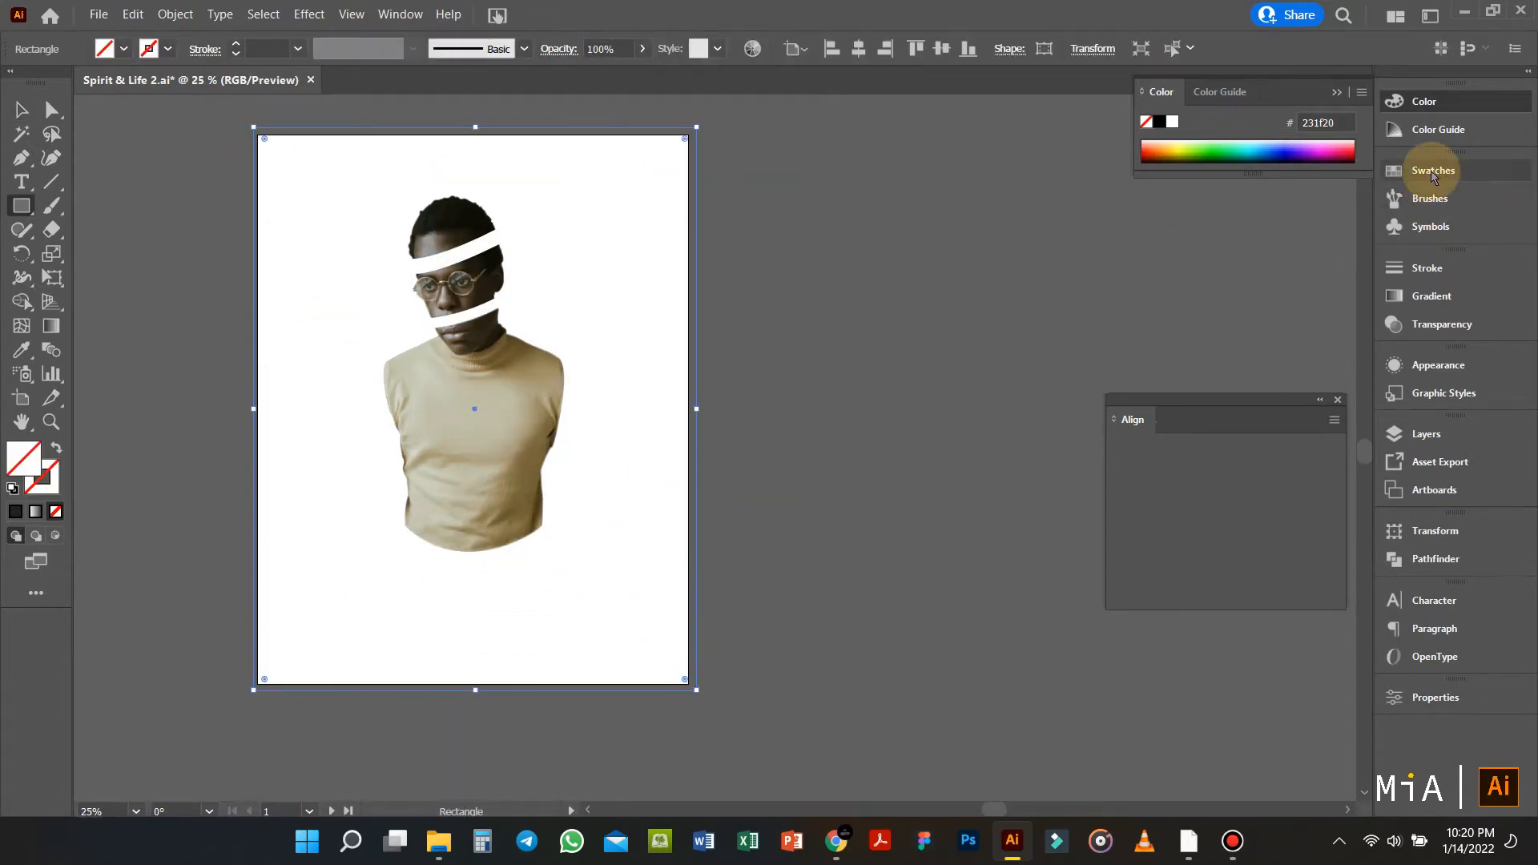
left_click(1433, 170)
left_click(1183, 241)
left_click(1186, 240)
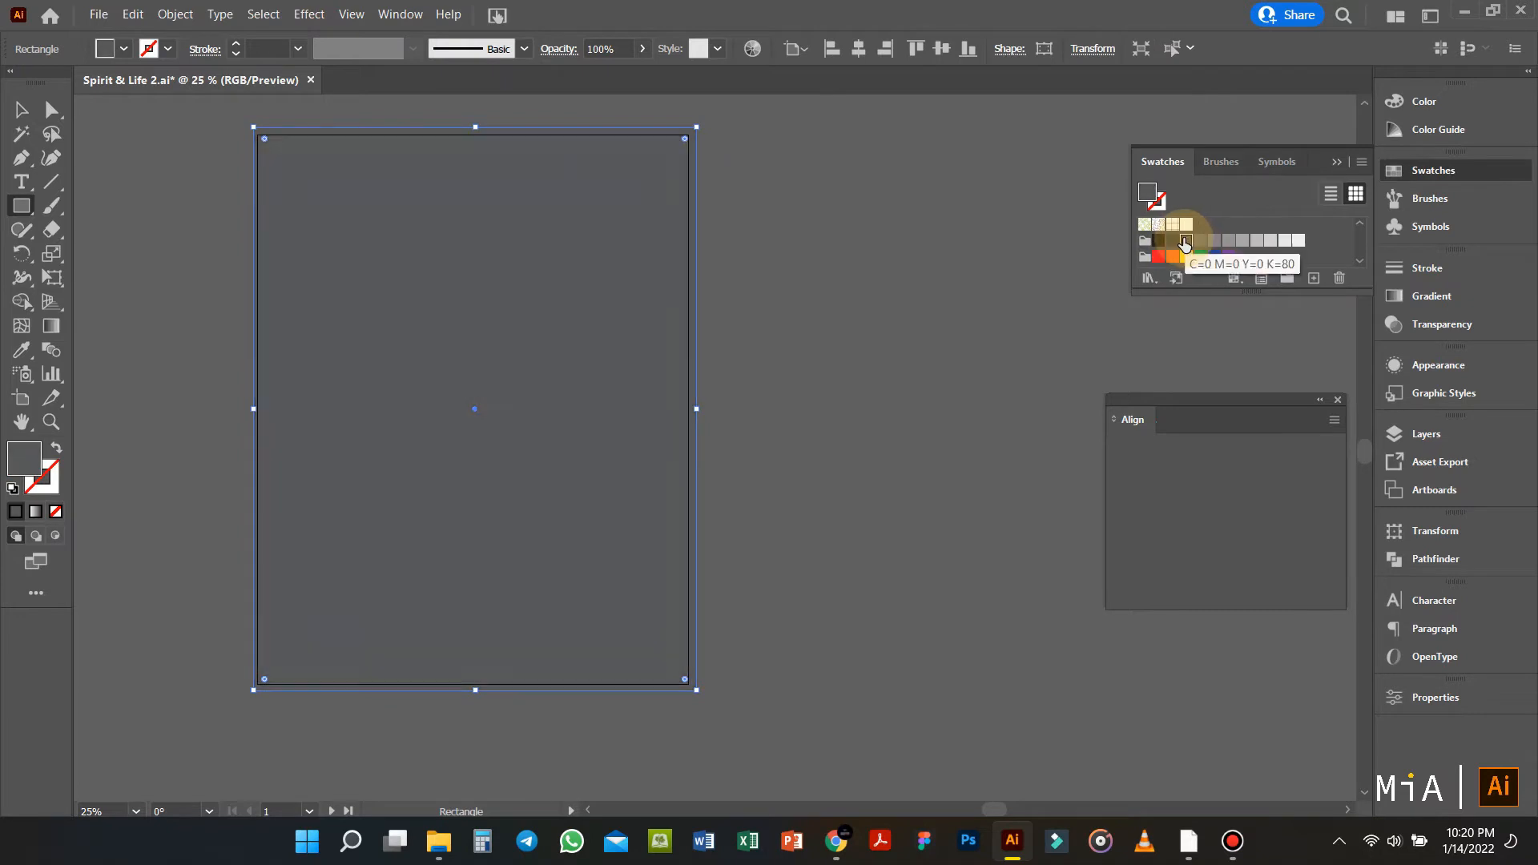
key("ctrl+shift+bracketleft")
left_click(731, 318, "ctrl")
Step: Draw a circle about 709 px in diameter over the man and fill it with yellow ffc60b
key("l")
left_click_drag(312, 204, 589, 482)
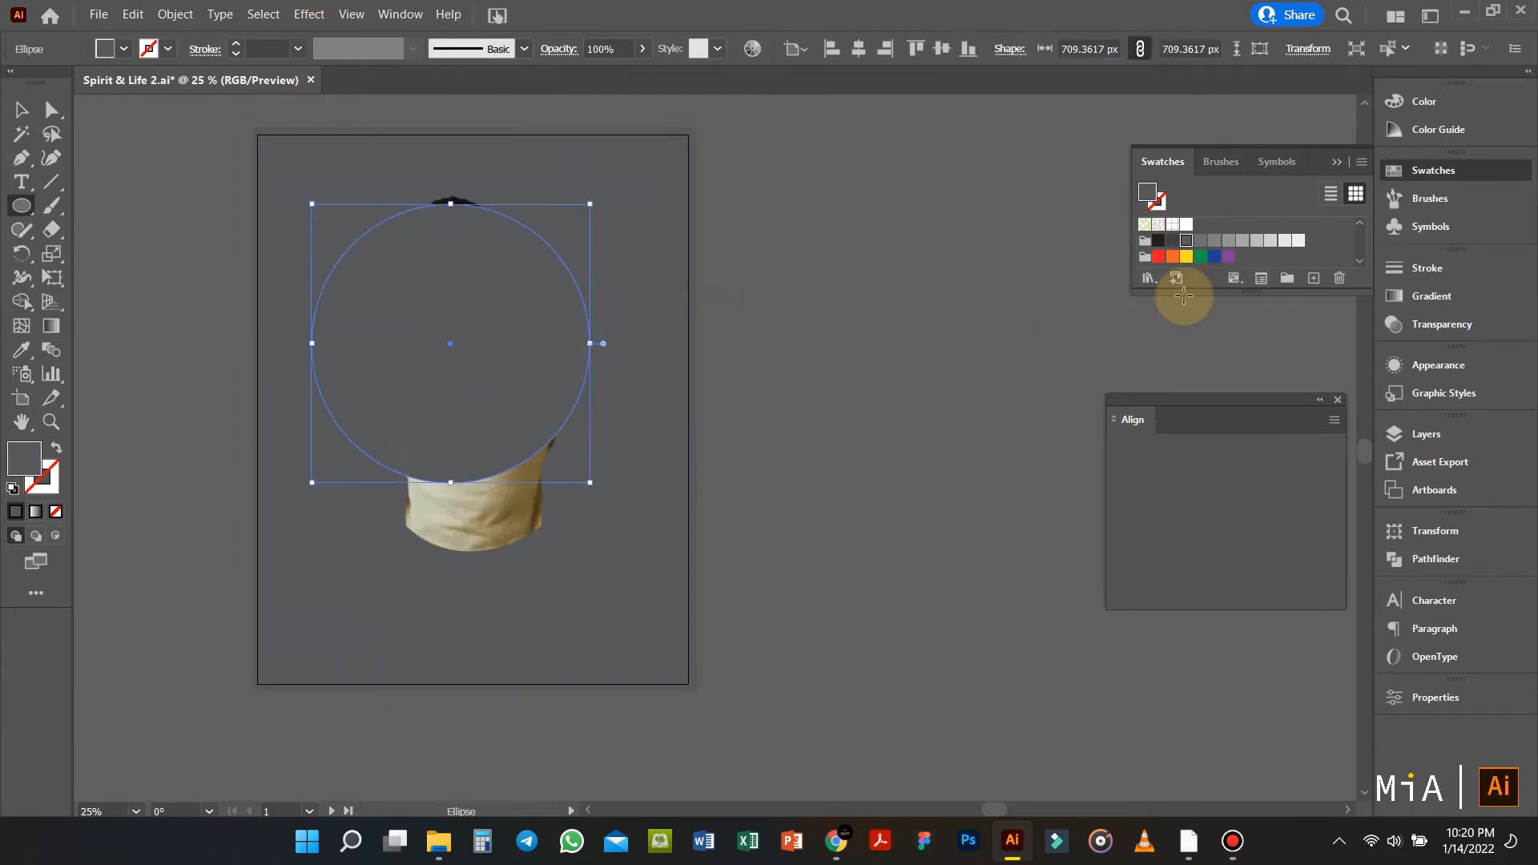
left_click(105, 49)
double_click(24, 458)
type("ffc60b")
key("Return")
Step: Move the yellow circle over the torso and place it behind the man, just in front of the grey background
key("v")
left_click_drag(415, 395, 446, 421)
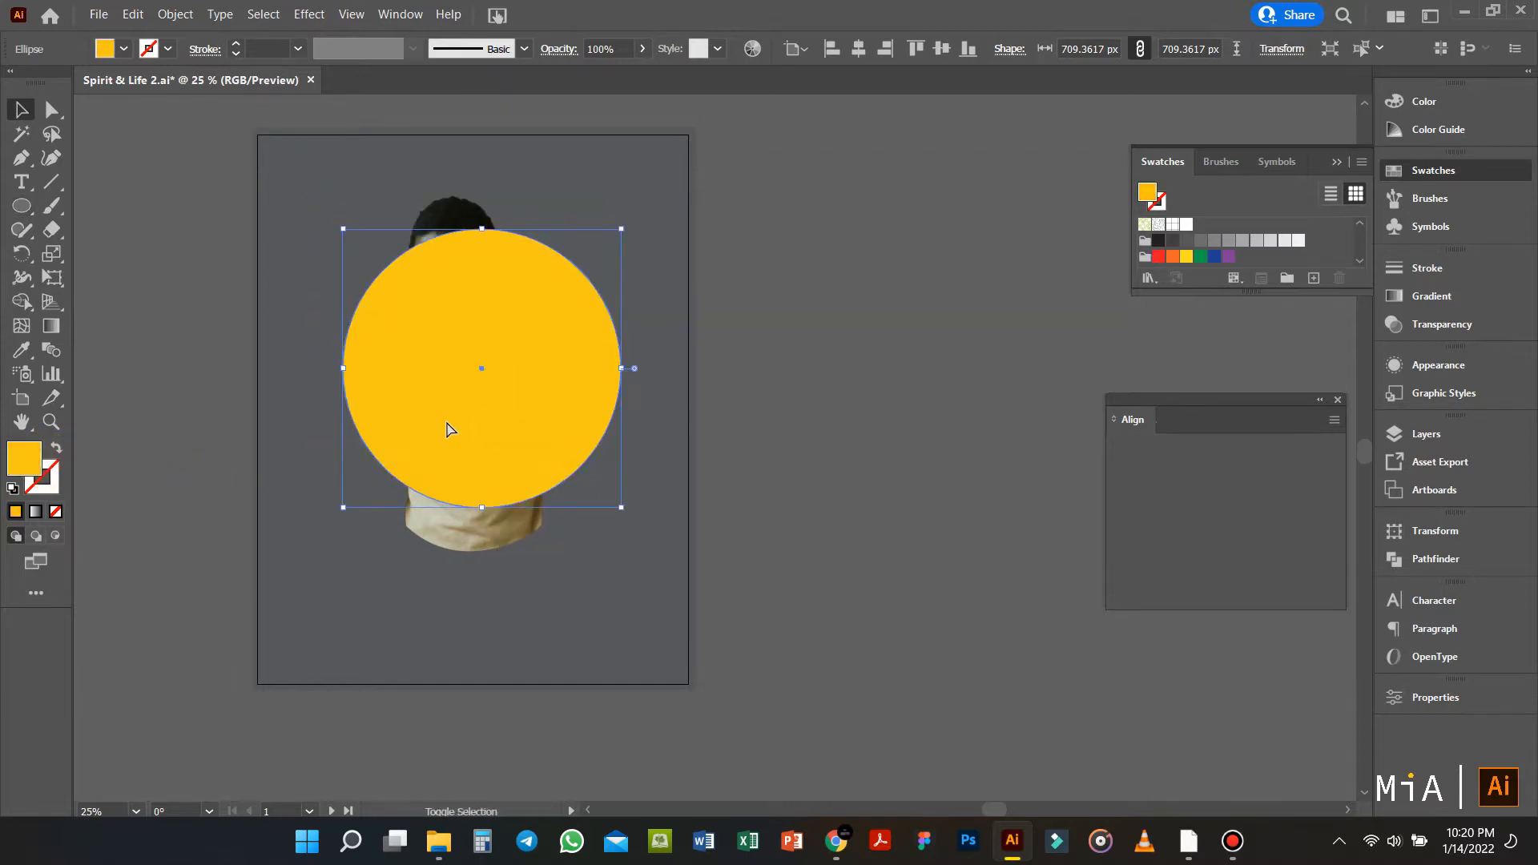
key("ctrl+shift+bracketleft")
key("ctrl+bracketright")
left_click(932, 402)
Step: Center the yellow circle horizontally and vertically on the artboard
scroll(681, 430, "up", 1)
scroll(680, 430, "left", 3)
left_click_drag(624, 354, 619, 367)
left_click(858, 49)
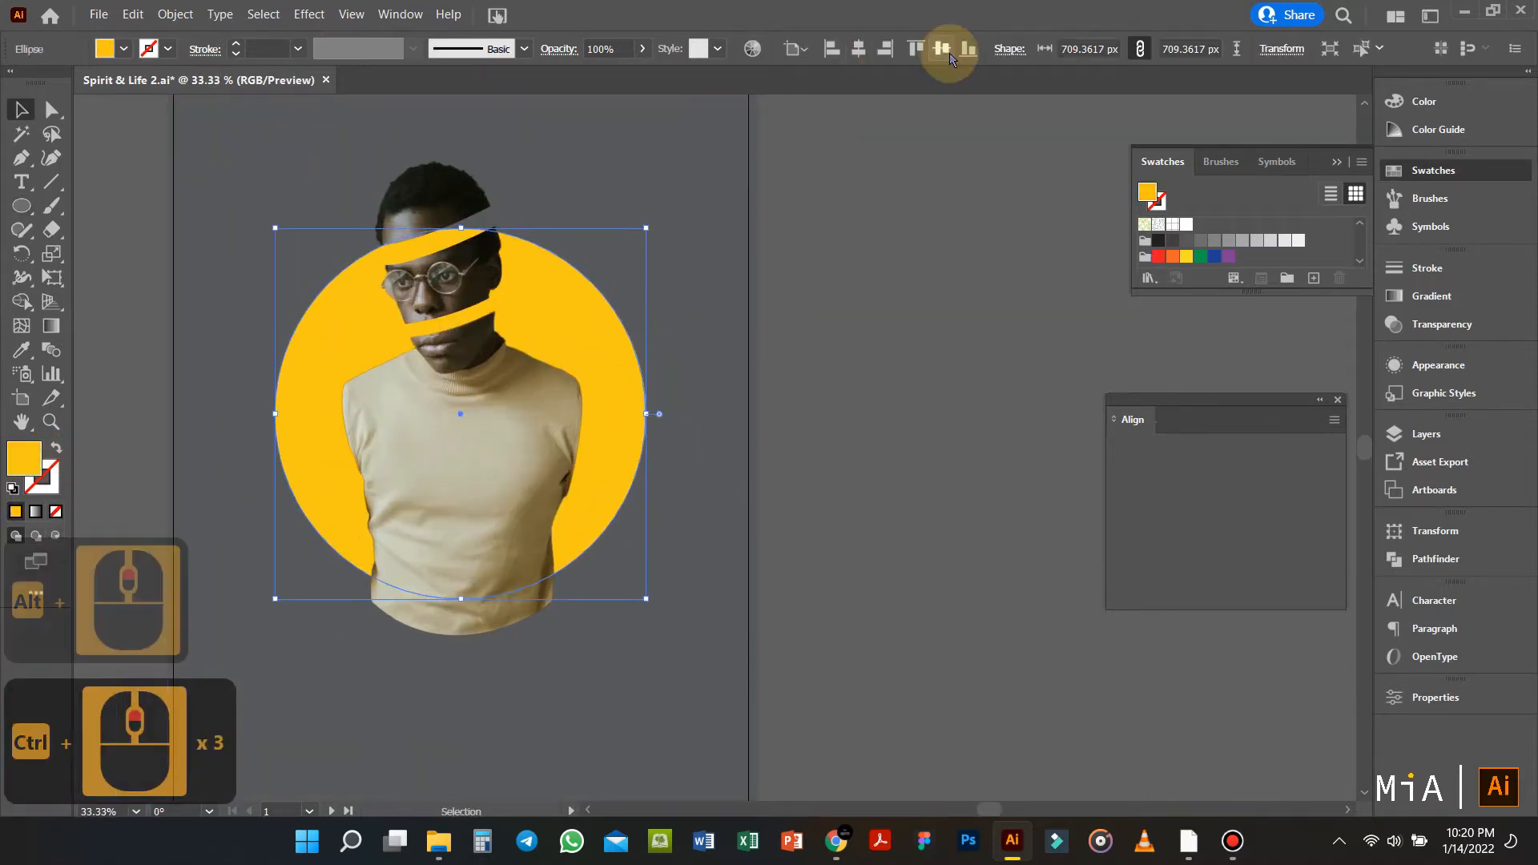
left_click(946, 49)
Step: Move the upper head, middle face and torso pieces slightly down together
left_click(461, 210)
left_click(481, 272, "shift")
left_click(503, 417, "shift")
left_click_drag(503, 418, 503, 425)
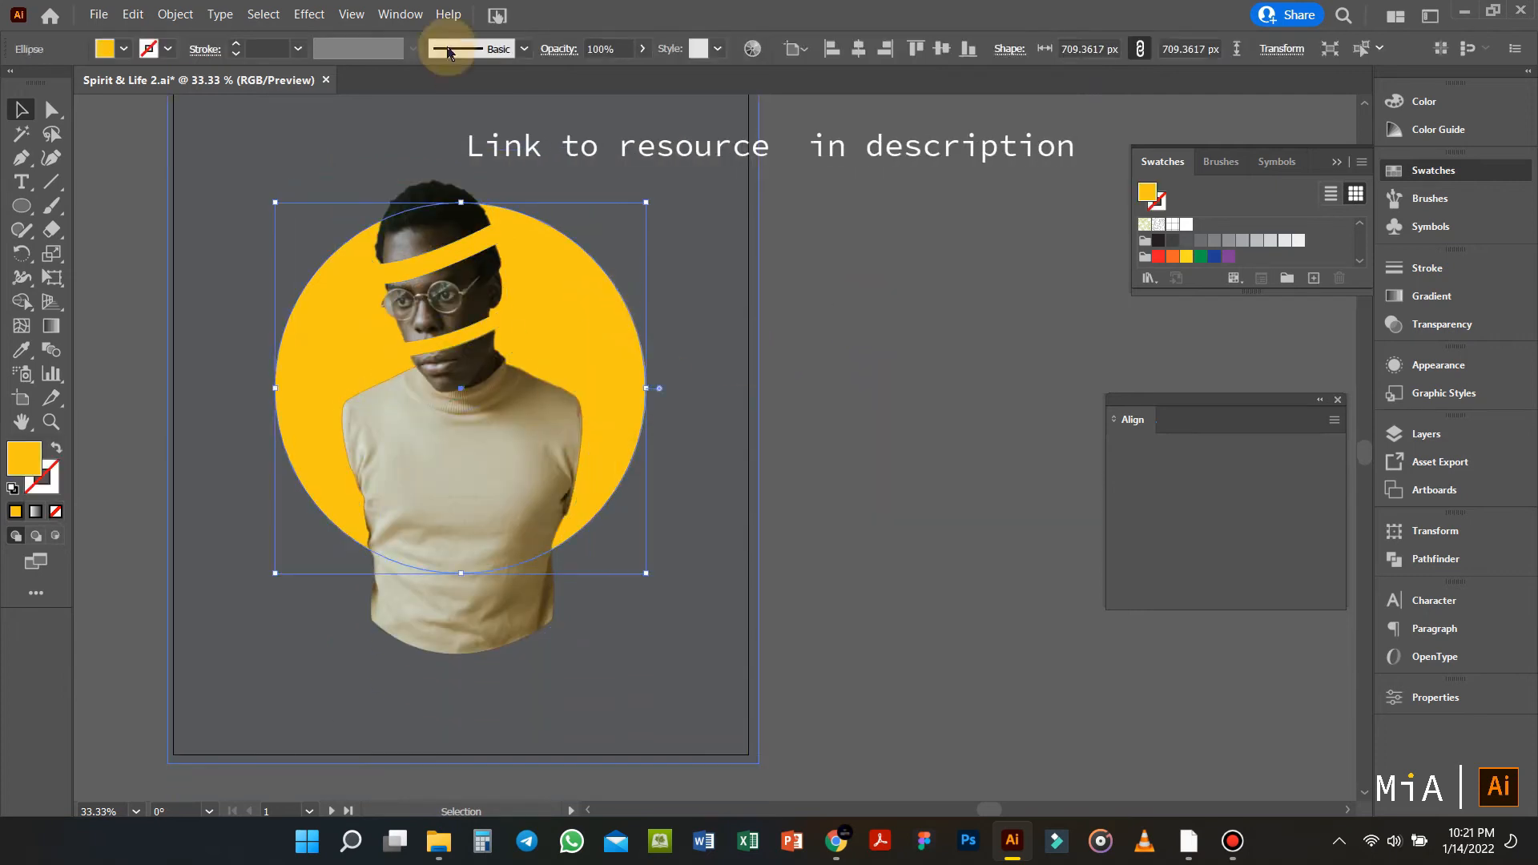
Step: Try the Feather and Gaussian Blur effects on the yellow circle to soften its edge
left_click(309, 14)
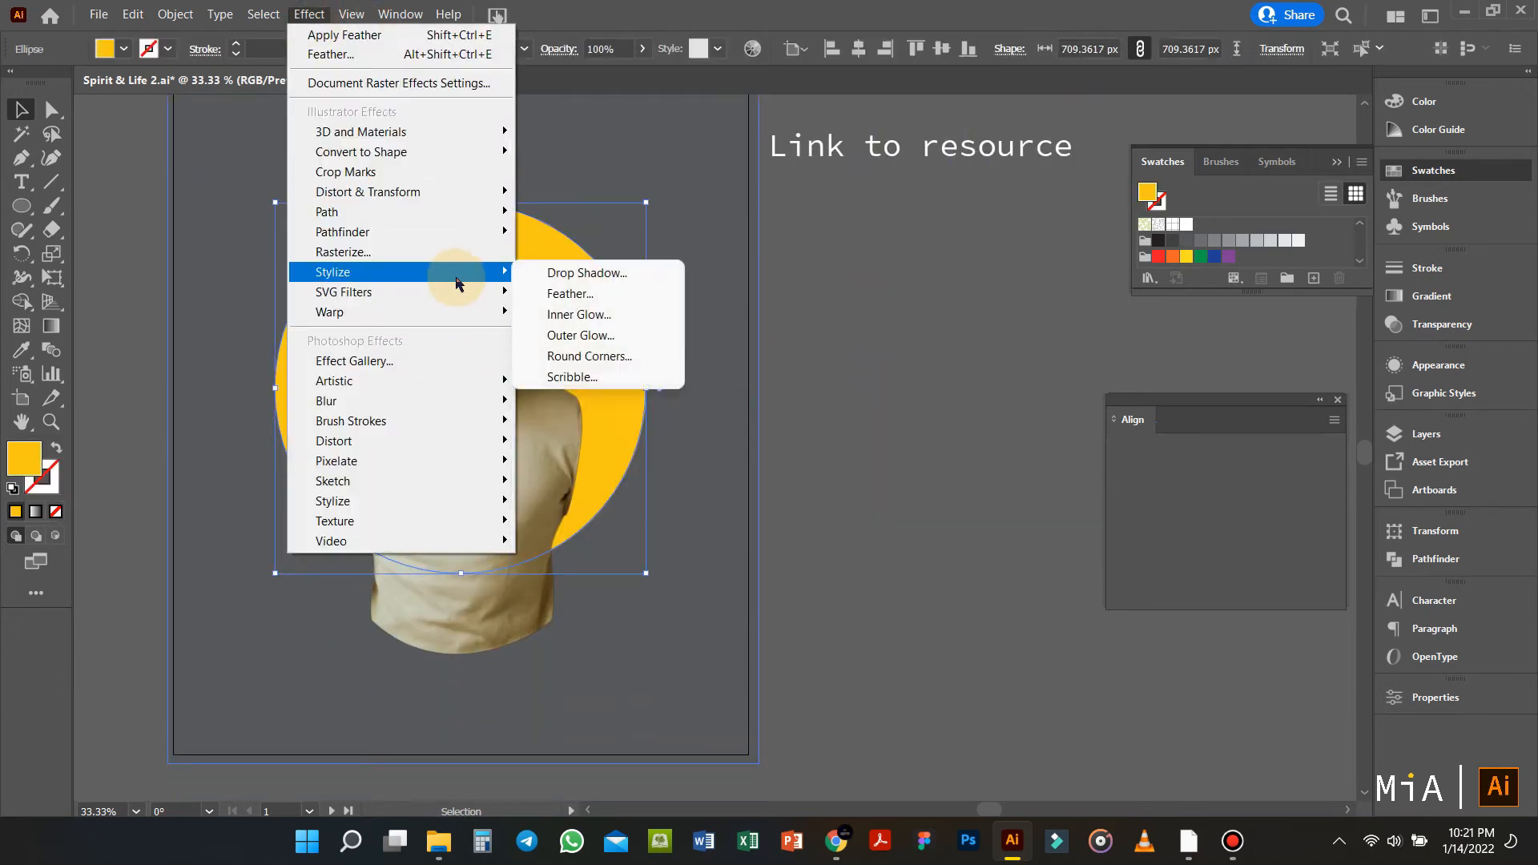
left_click(543, 294)
left_click(871, 495)
left_click(317, 12)
mouse_move(481, 401)
left_click(561, 401)
left_click(971, 347)
Step: Try a Spin Radial Blur with amount 50 and Good quality on the yellow circle
left_click(309, 14)
mouse_move(336, 377)
left_click(577, 418)
type("50")
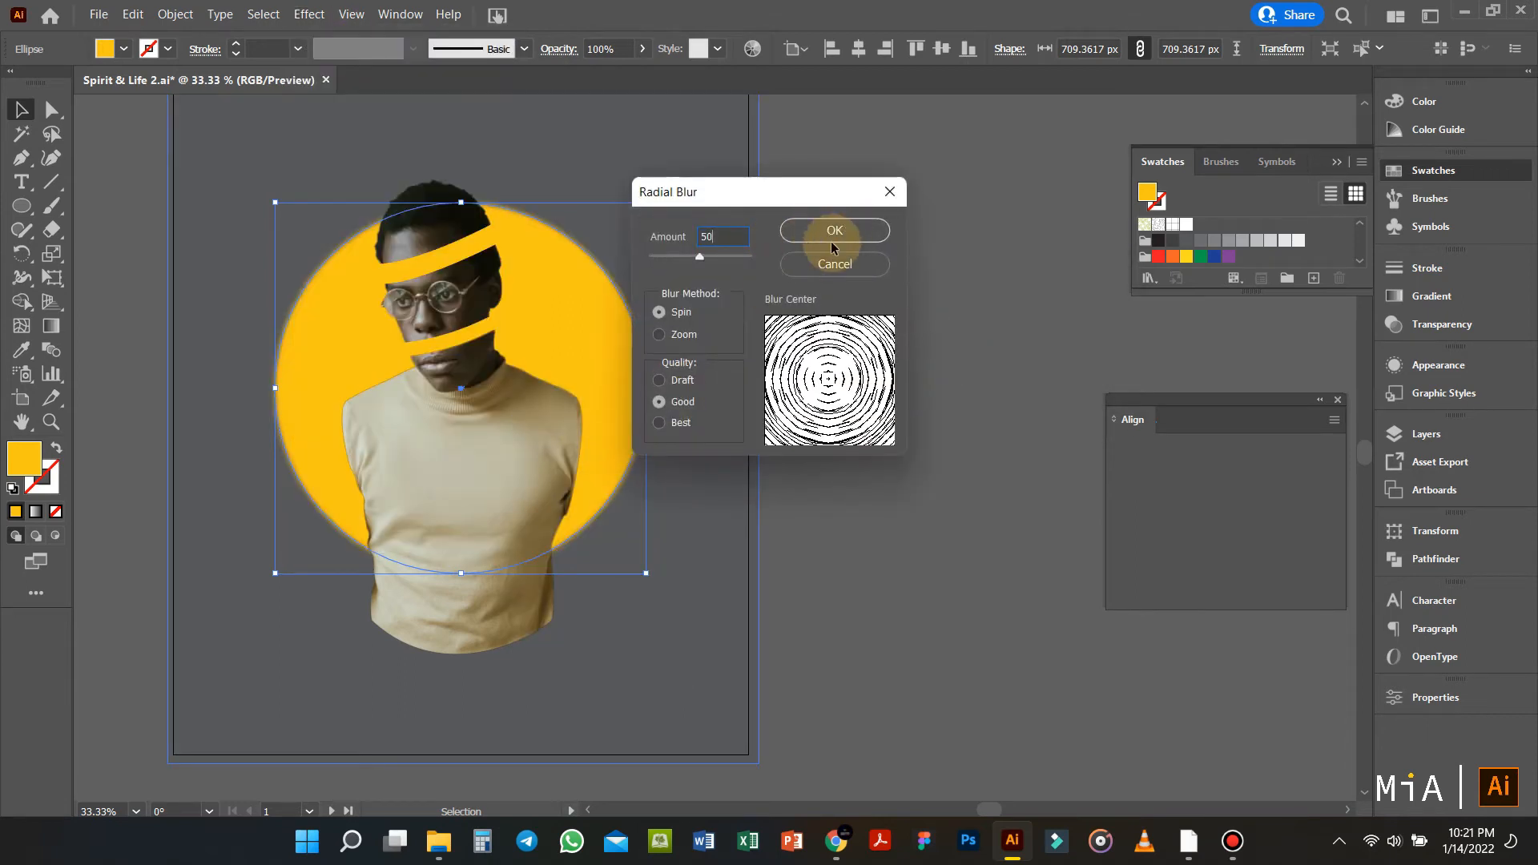
left_click(825, 231)
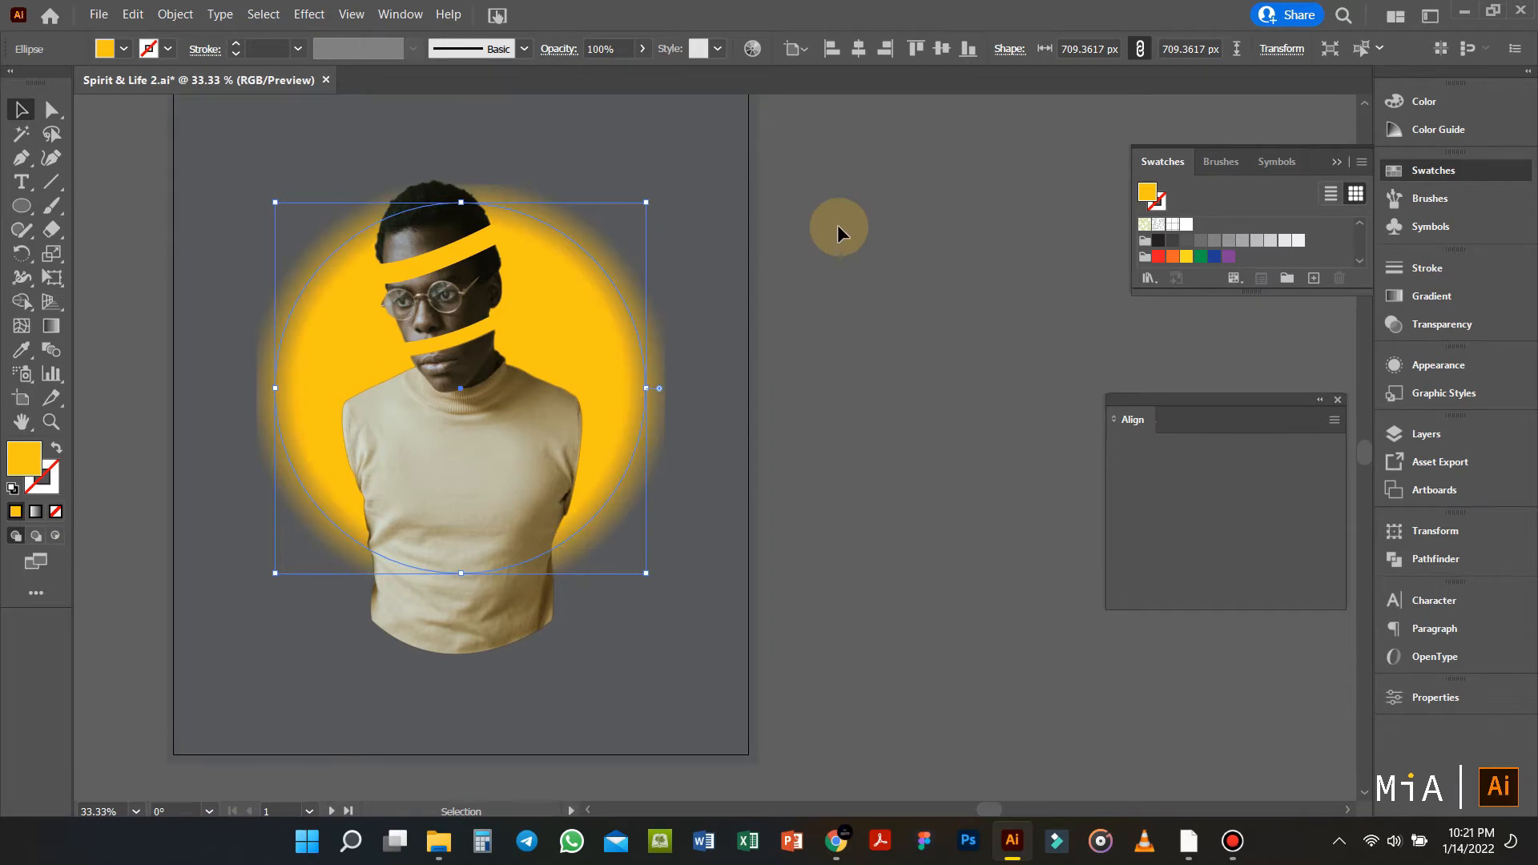
left_click(838, 226)
scroll(838, 232, "down", 3)
key("ctrl+z")
Step: Try setting the yellow circle's opacity to 40%
left_click(603, 206)
scroll(603, 206, "up", 3)
left_click_drag(629, 48, 570, 51)
type("40")
key("Return")
left_click(893, 310)
key("ctrl+z")
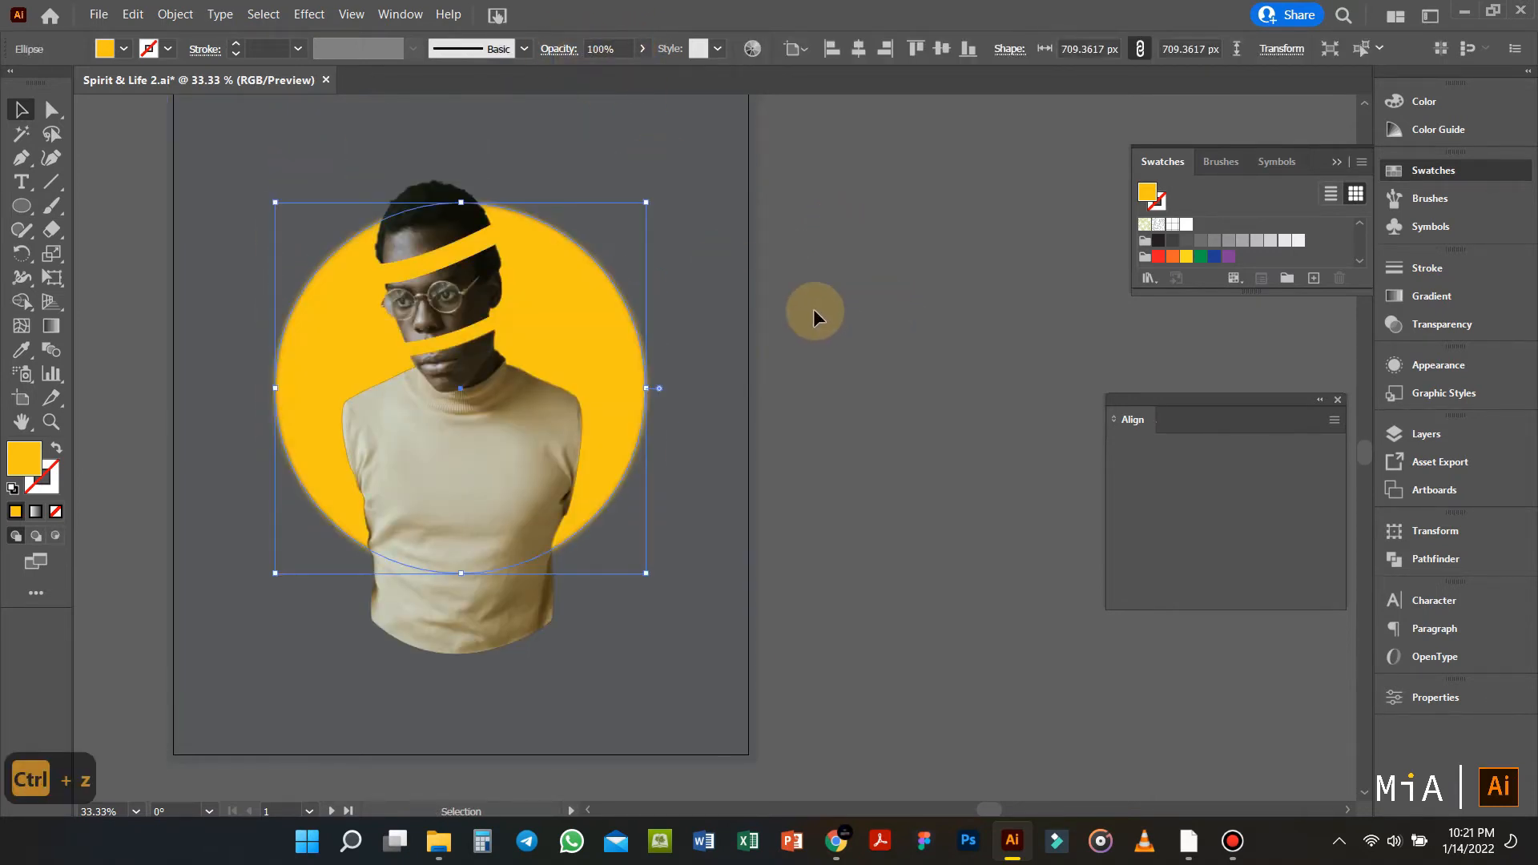
Step: Feather the yellow circle's edge with a radius of 60 px
left_click(309, 14)
left_click(571, 297)
left_click(958, 306)
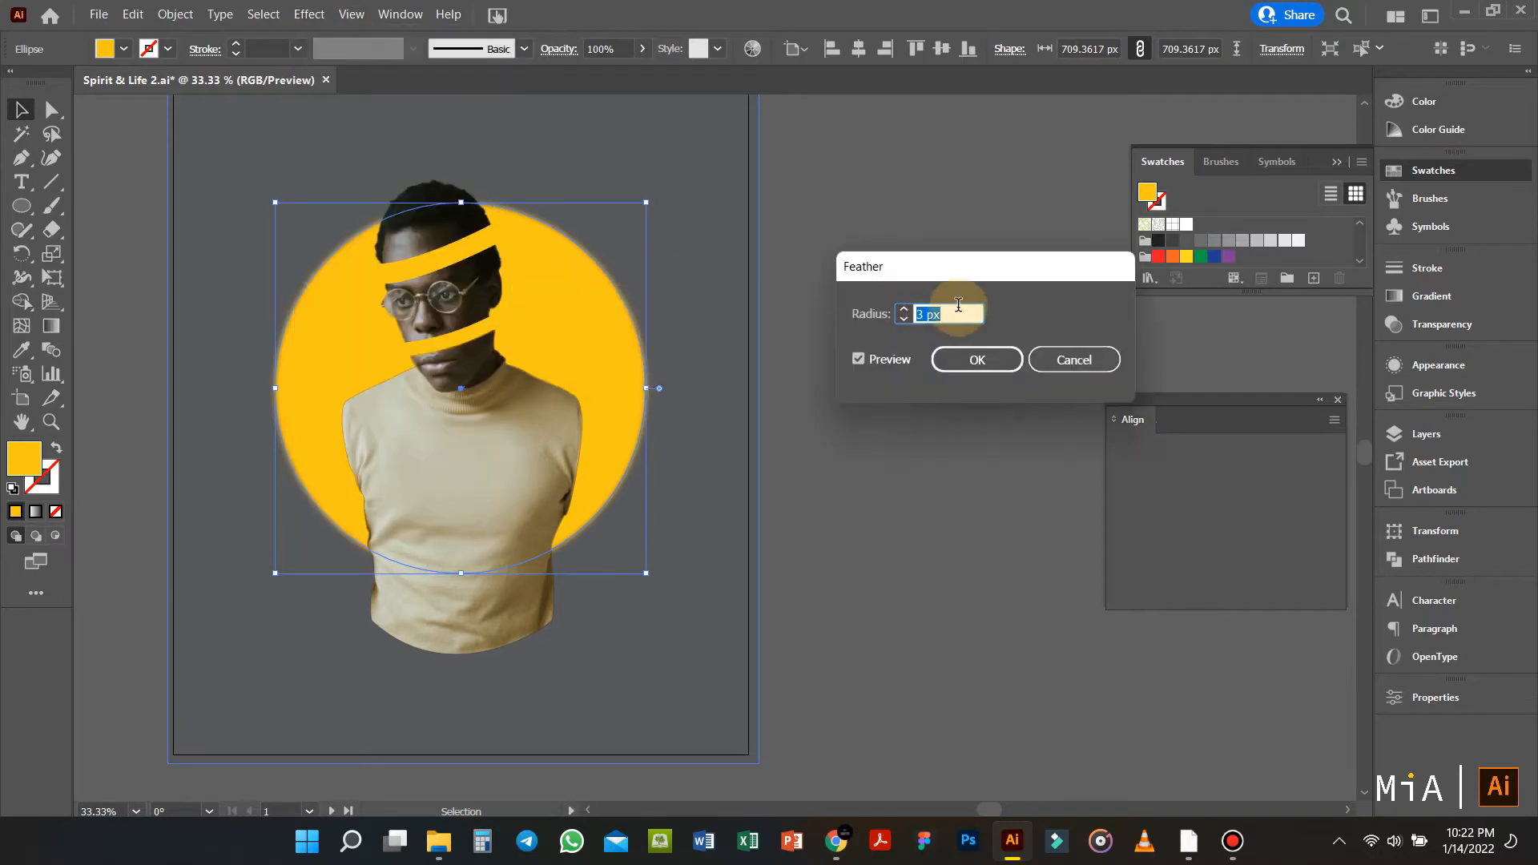
type("60")
key("Return")
left_click(906, 227)
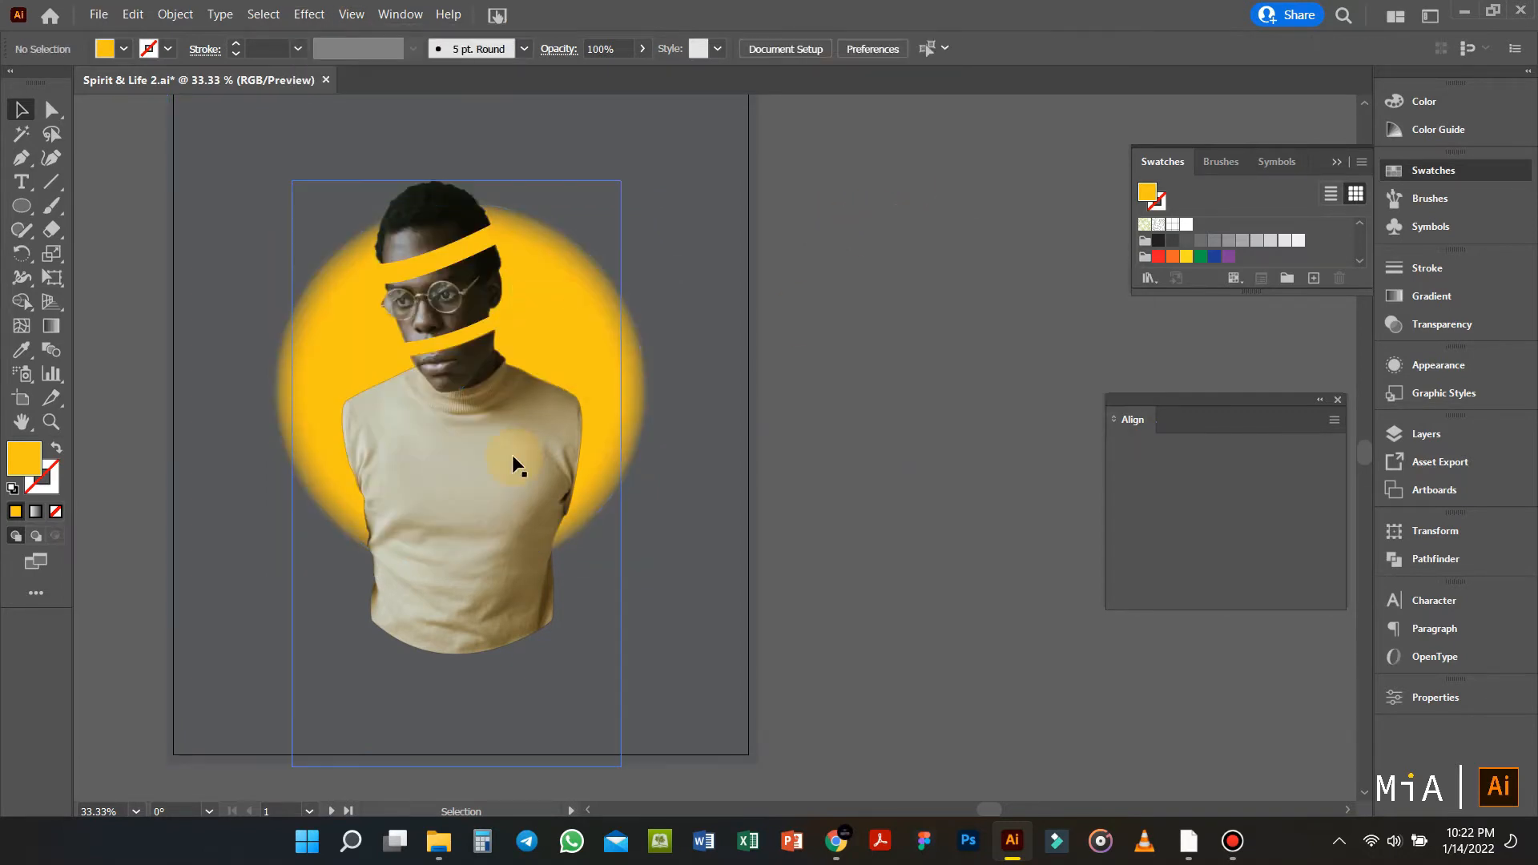
Step: Inspect the torso piece's fill and stroke settings up close at the cut above the mouth
scroll(354, 285, "up", 6)
scroll(264, 263, "up", 2)
left_click(265, 263)
left_click(15, 511)
left_click(24, 460)
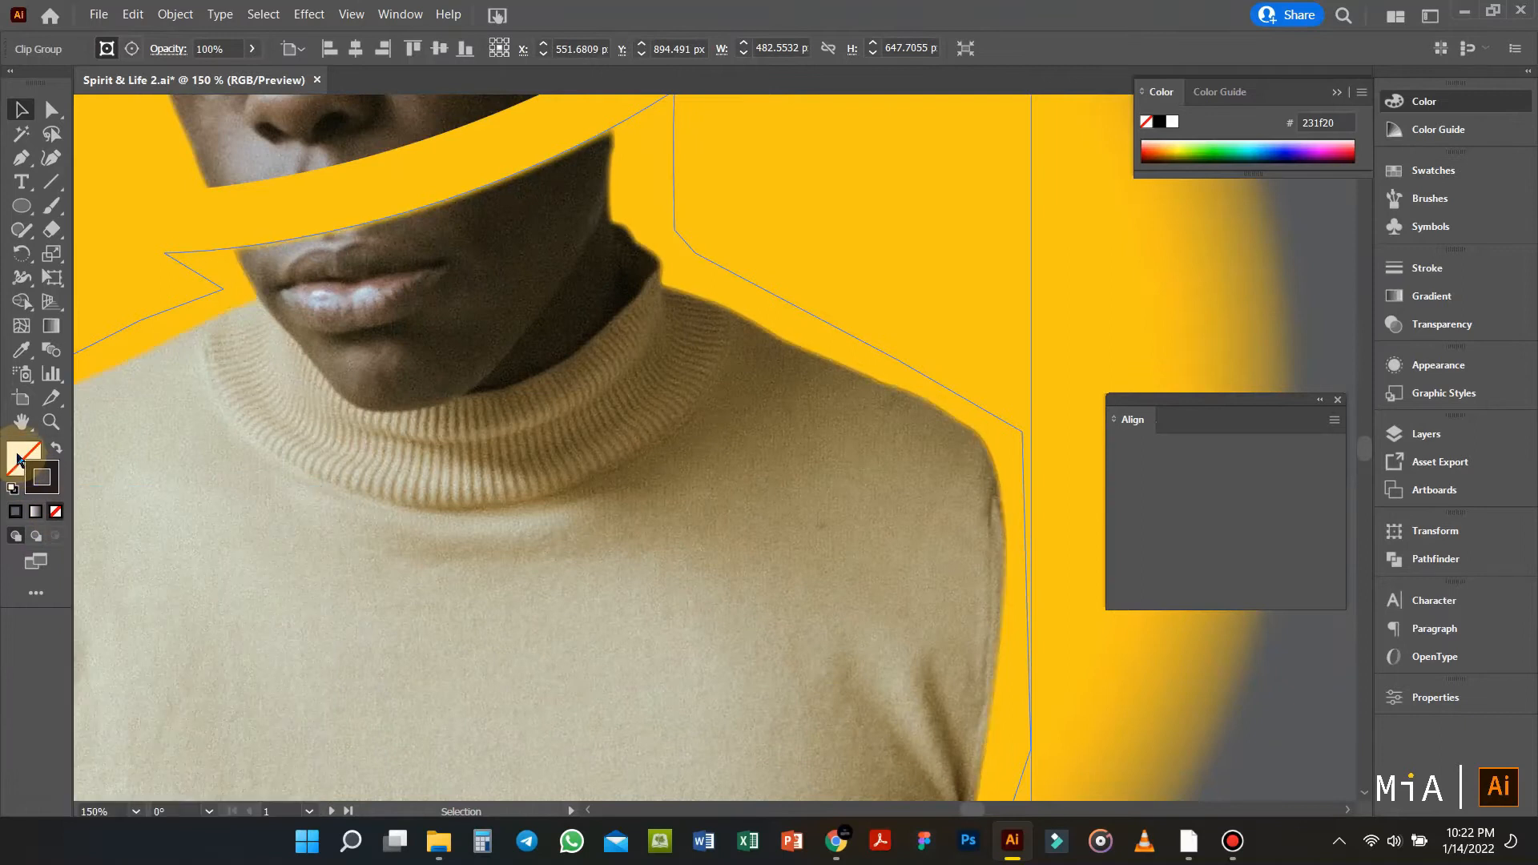
left_click(204, 207)
Step: Draw a flat yellow ellipse about 151 by 38 px over the cut above the mouth and shift it onto the cut
key("l")
mouse_move(219, 216)
left_mouse_down()
mouse_move(610, 152)
mouse_move(574, 127)
left_mouse_up()
scroll(582, 227, "up", 2)
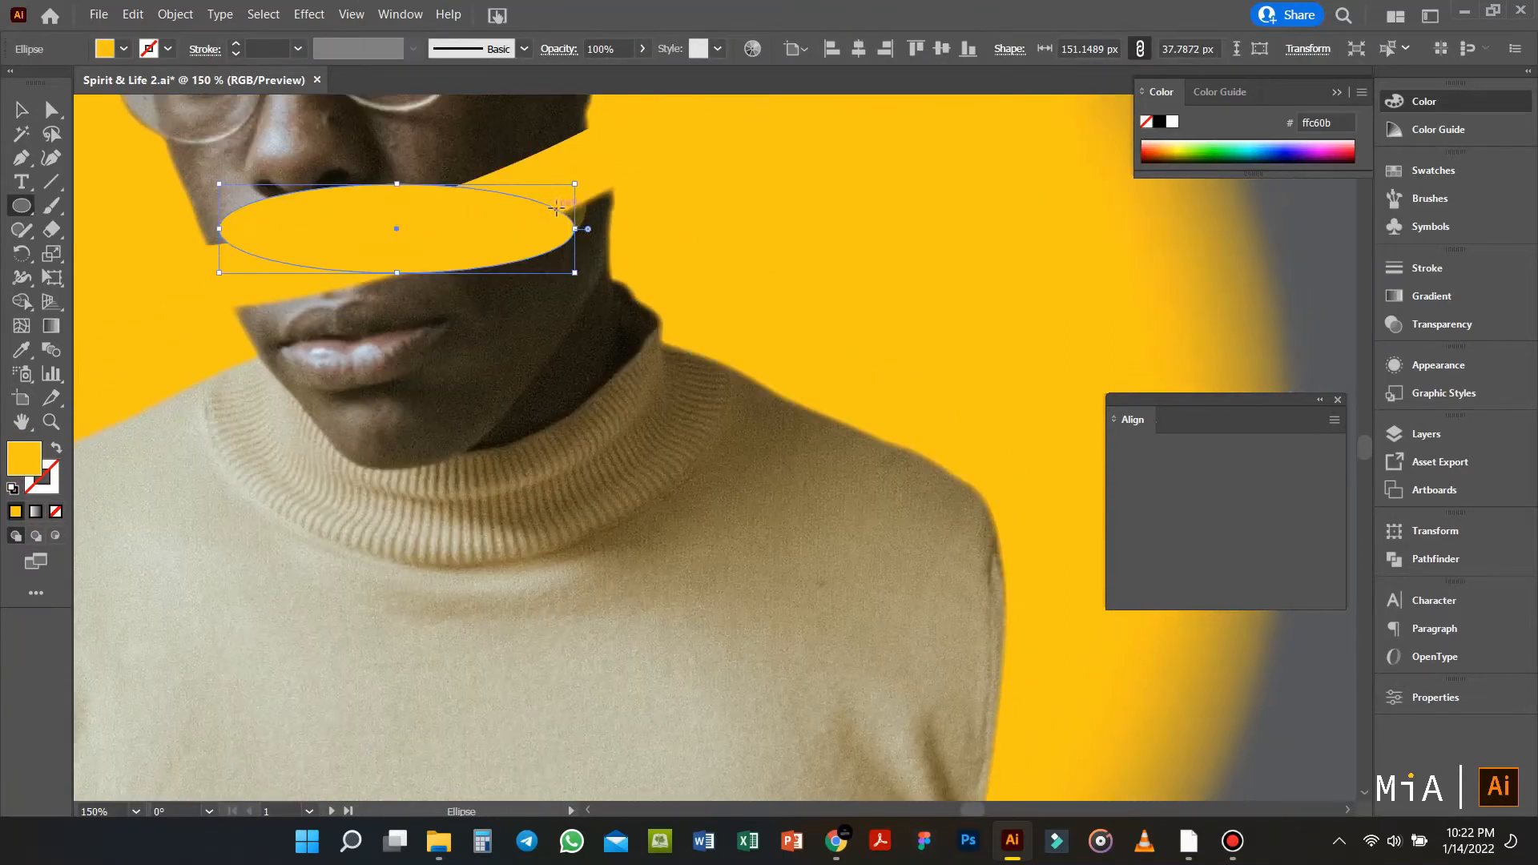
key("v")
left_click_drag(499, 289, 503, 328)
Step: Move the yellow circle aside and arrange the ellipse behind the torso piece, just above the grey background
mouse_move(583, 276)
left_mouse_down()
mouse_move(511, 236)
mouse_move(420, 290)
left_mouse_up()
scroll(868, 247, "down", 3)
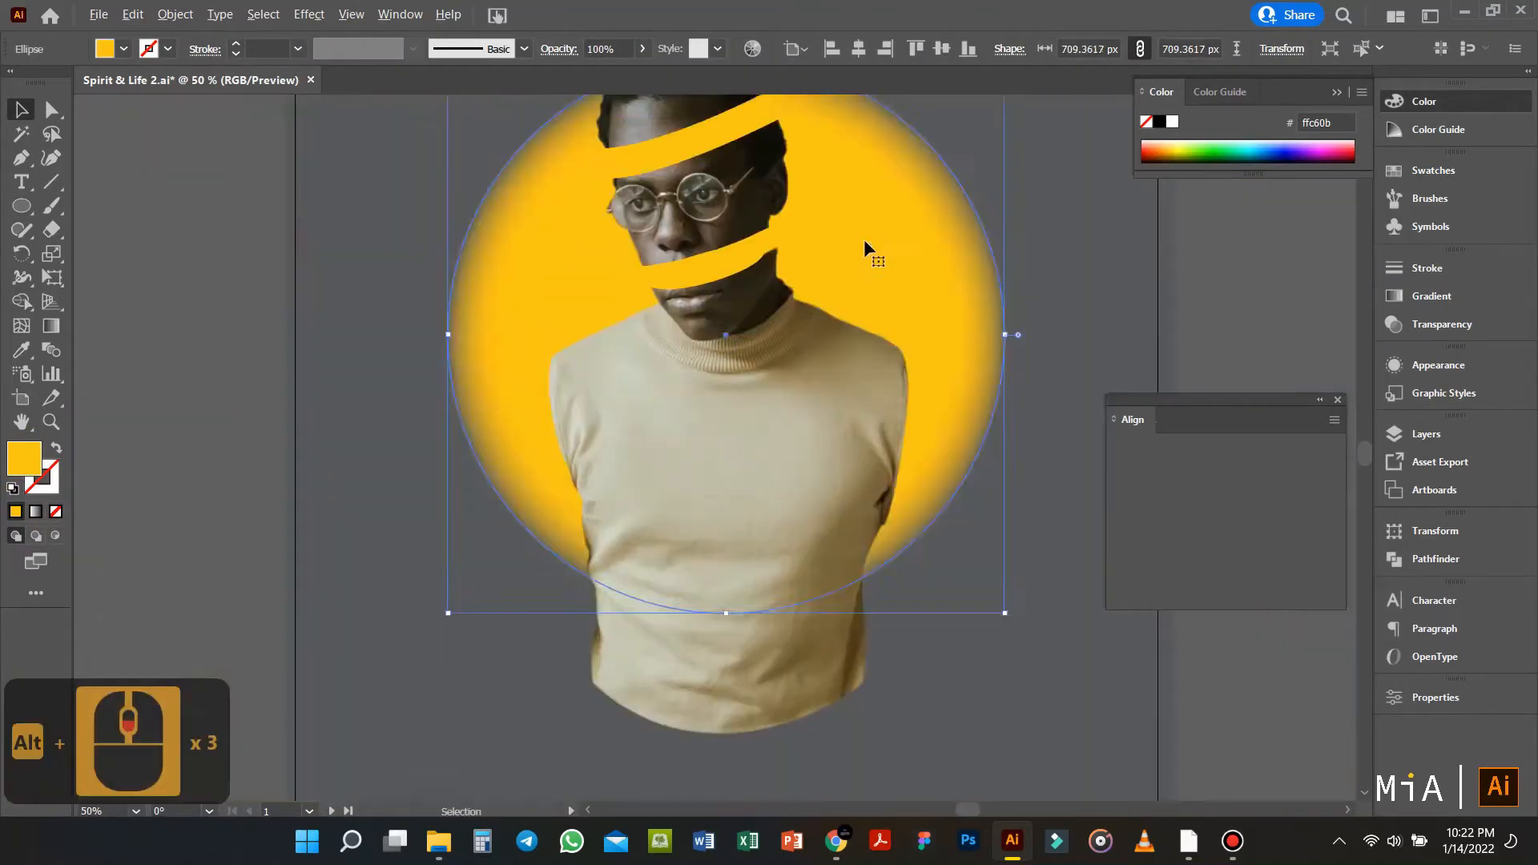
scroll(737, 275, "up", 3)
key("ctrl+shift+[")
key("ctrl+]")
Step: Position and rotate the ellipse to follow the slanted cut above the mouth
scroll(699, 272, "up", 1)
left_click_drag(675, 276, 677, 319)
left_click_drag(891, 238, 920, 195)
Step: Pull the ellipse's two end anchors in to meet the edges of the lower face
key("a")
scroll(911, 231, "up", 1)
left_click_drag(135, 416, 151, 431)
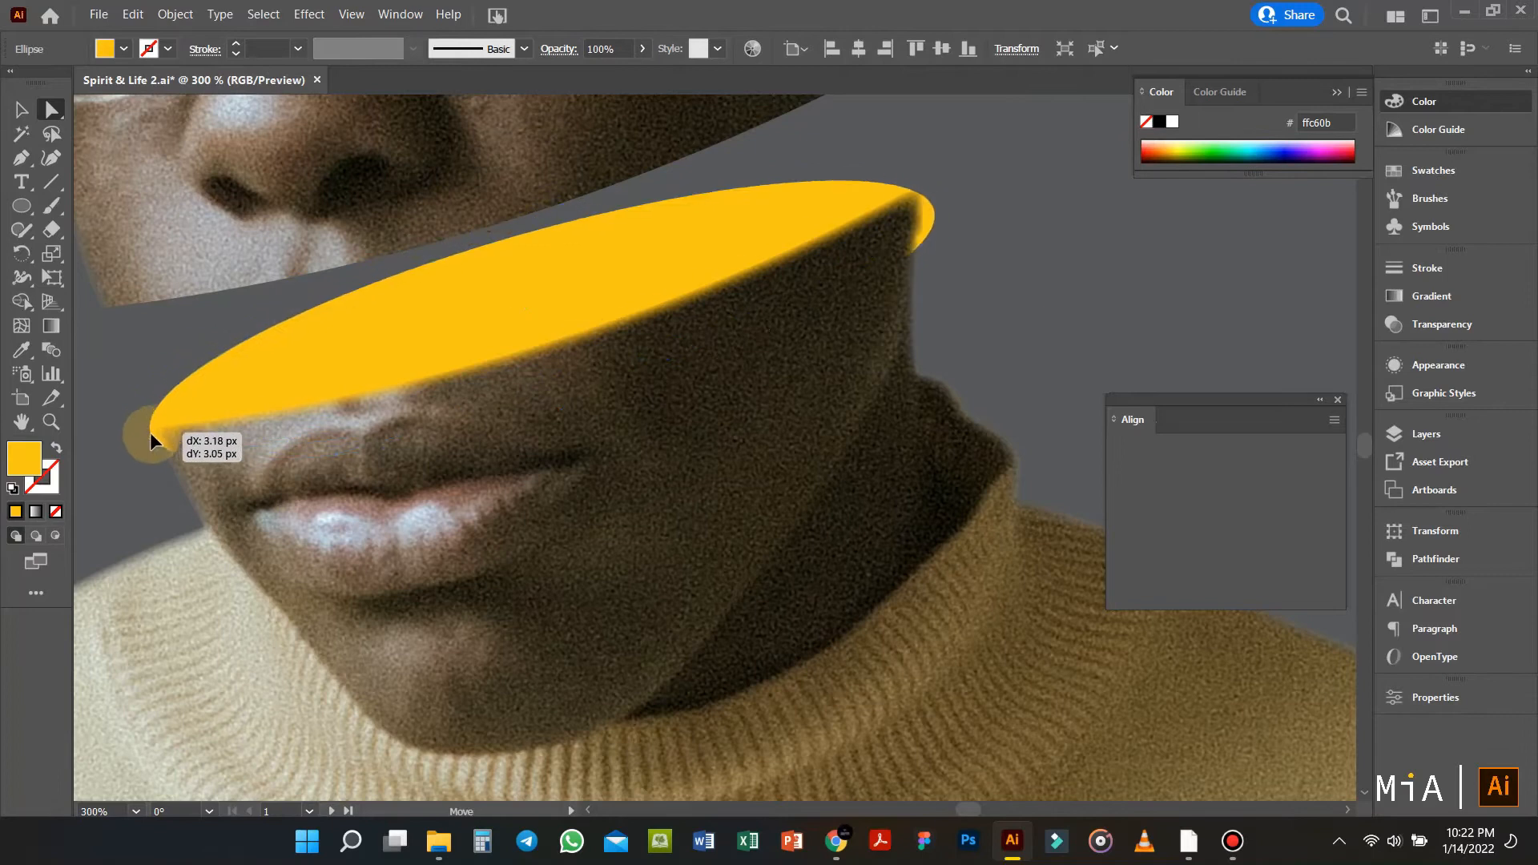
left_click_drag(942, 209, 913, 189)
Step: Flatten the ellipse's lower curve by moving its bottom anchor up towards the cut line
scroll(1064, 223, "down", 2)
scroll(686, 333, "up", 2)
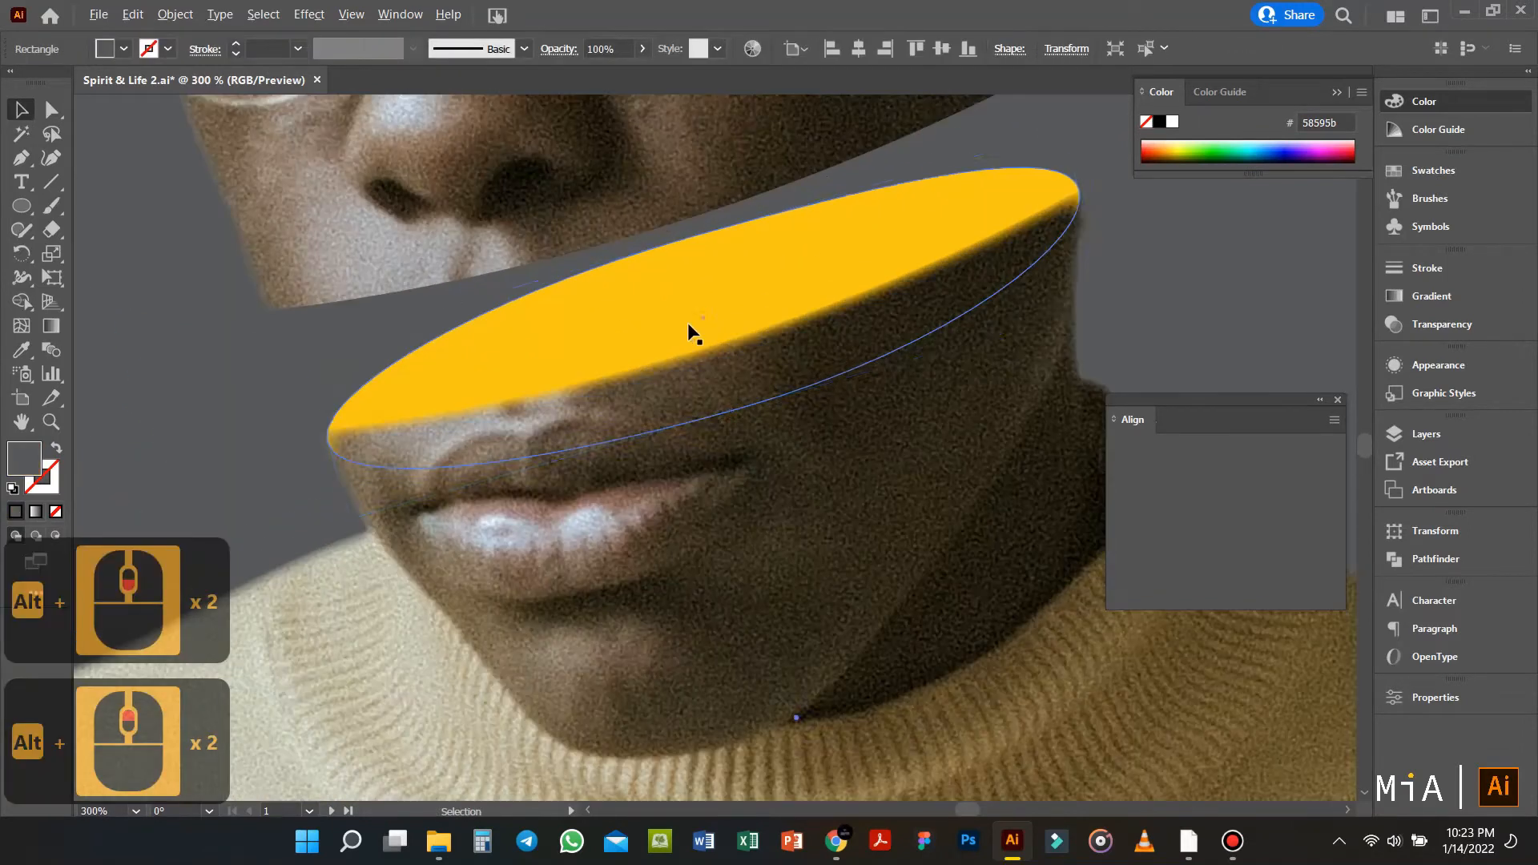
left_click_drag(738, 409, 631, 384)
key("ctrl+z")
scroll(631, 384, "down", 4)
key("v")
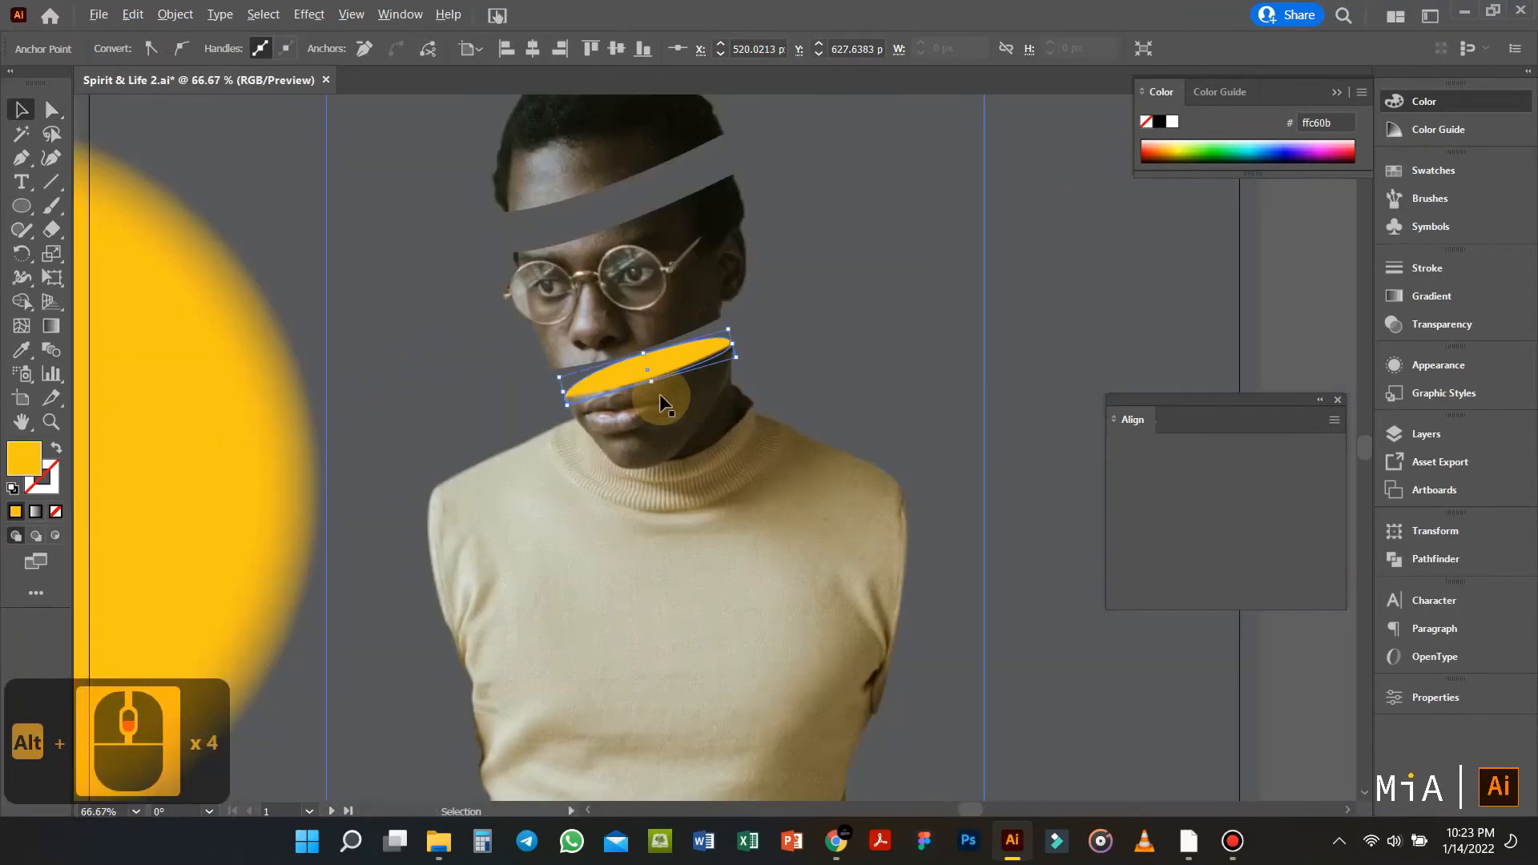
Step: Reshape the torso piece's clipping path along the cut above the mouth by adjusting its curve handle
scroll(660, 391, "up", 4)
left_click(670, 392)
key("a")
scroll(469, 430, "down", 4)
scroll(312, 424, "up", 1)
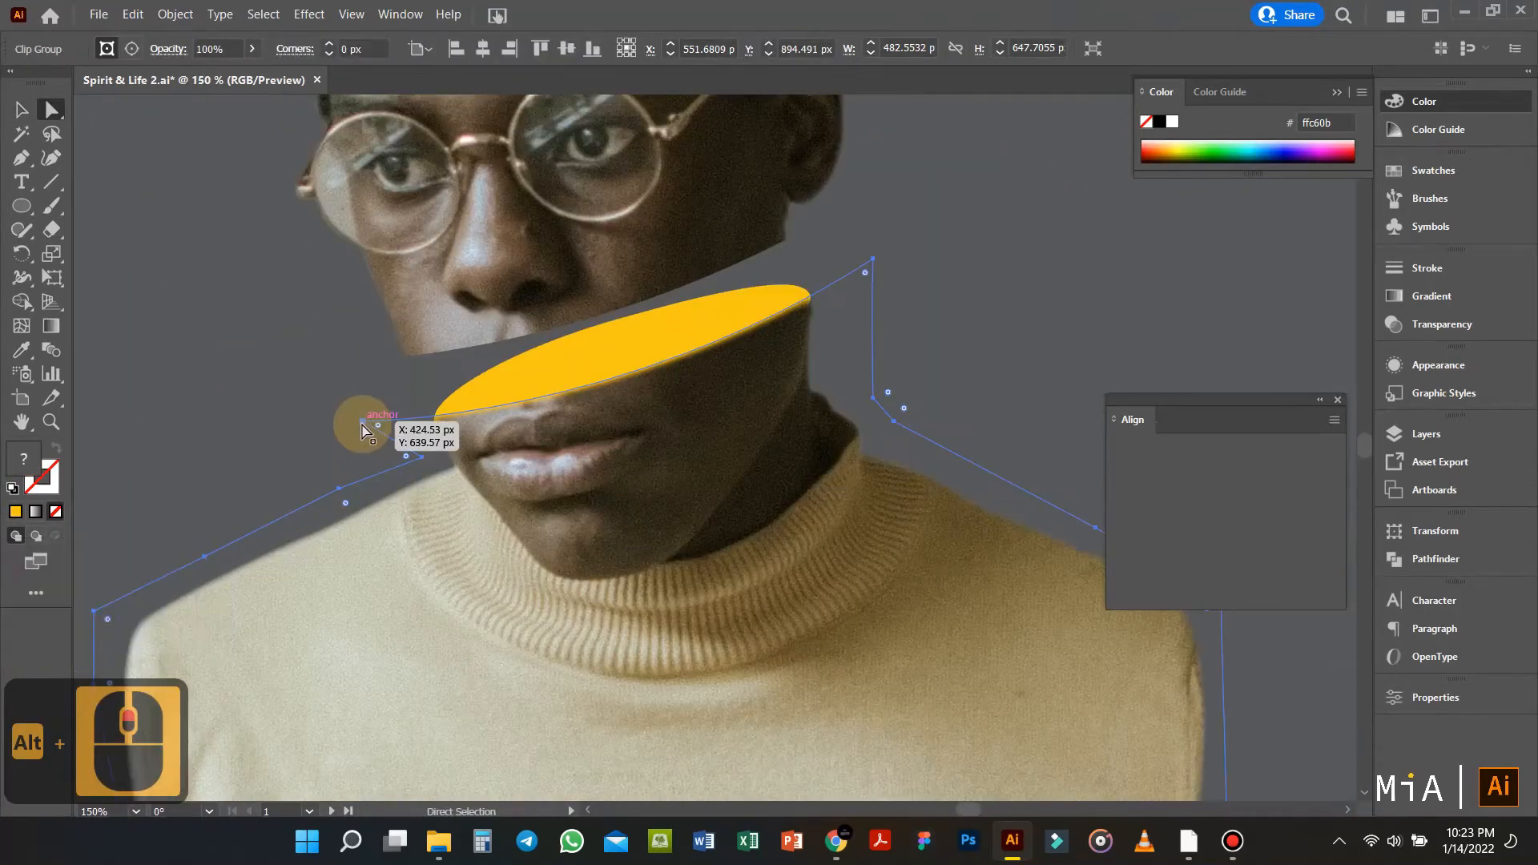
left_click(363, 422)
left_click_drag(618, 426, 705, 417)
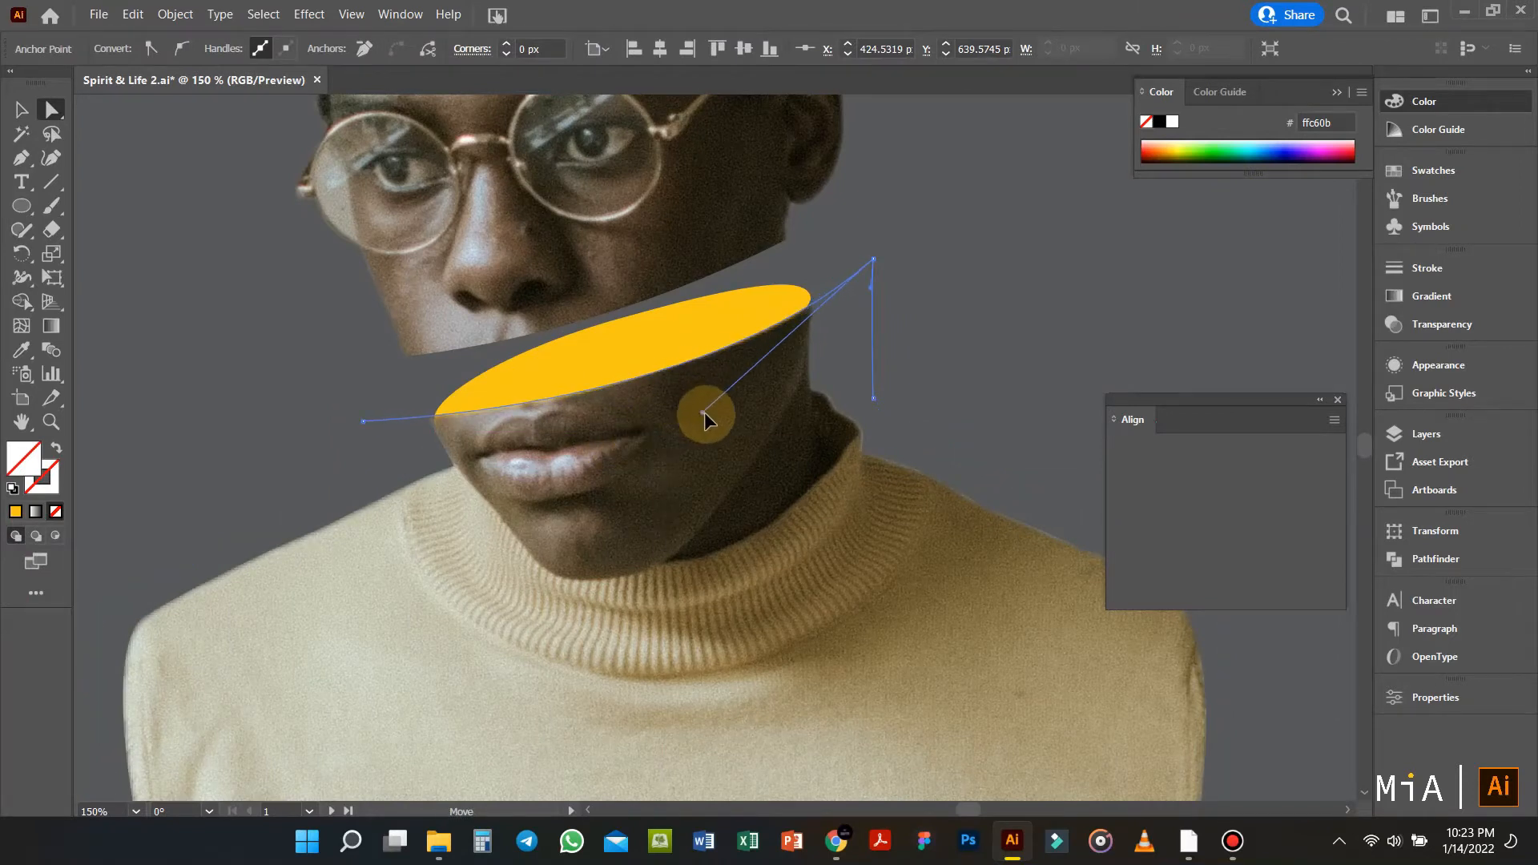
Step: Nudge the ellipse's ear-side end down to line up with the torso piece's cut edge
key("v")
left_click(783, 309)
scroll(821, 357, "up", 3)
left_click_drag(815, 335, 810, 354)
scroll(812, 354, "down", 2)
left_click(931, 353)
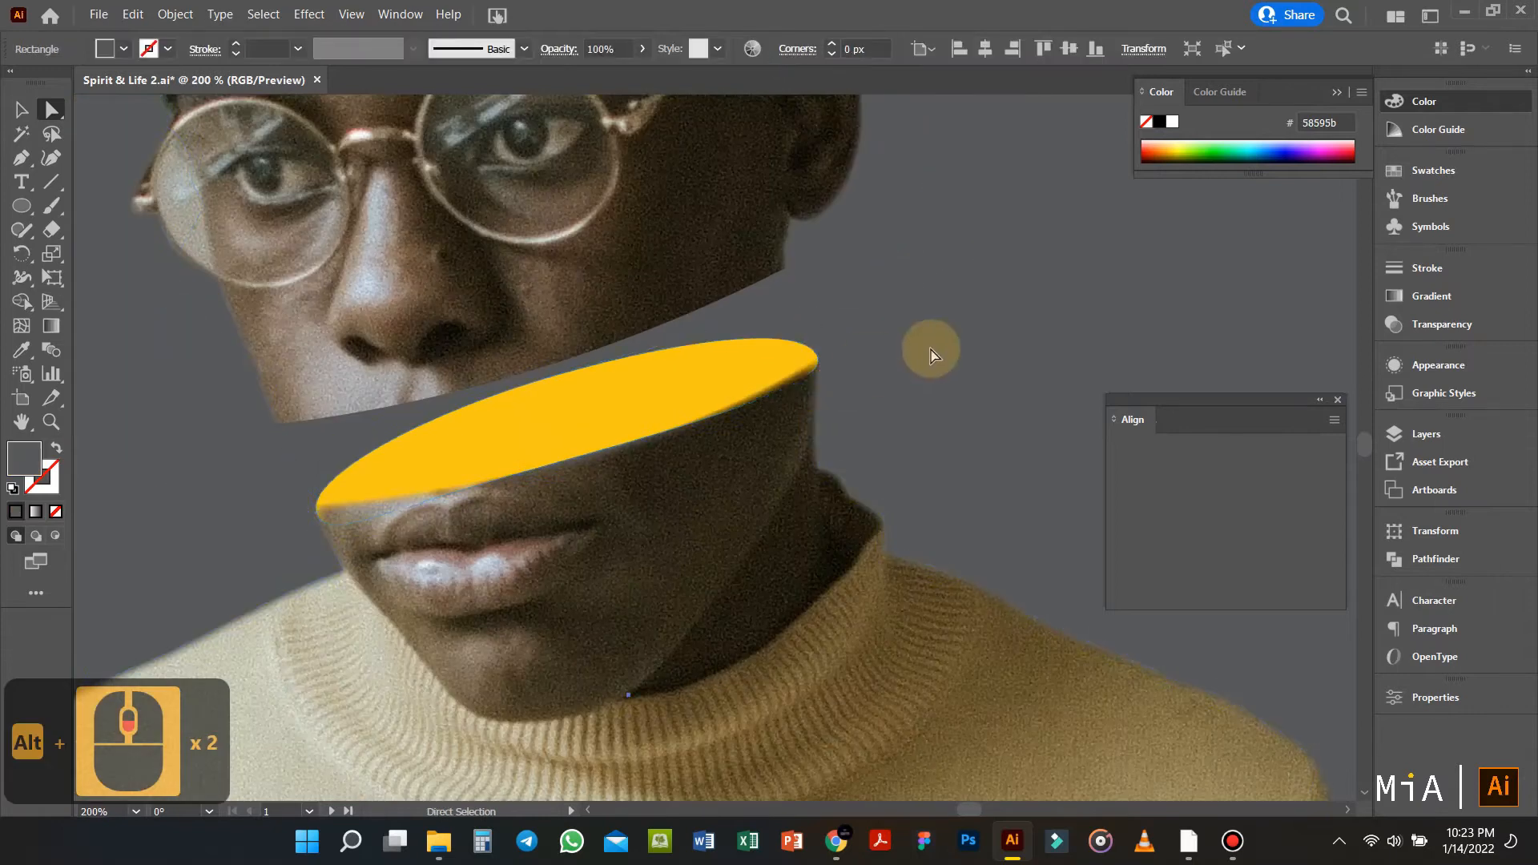
scroll(748, 361, "up", 1)
key("v")
scroll(709, 449, "down", 4)
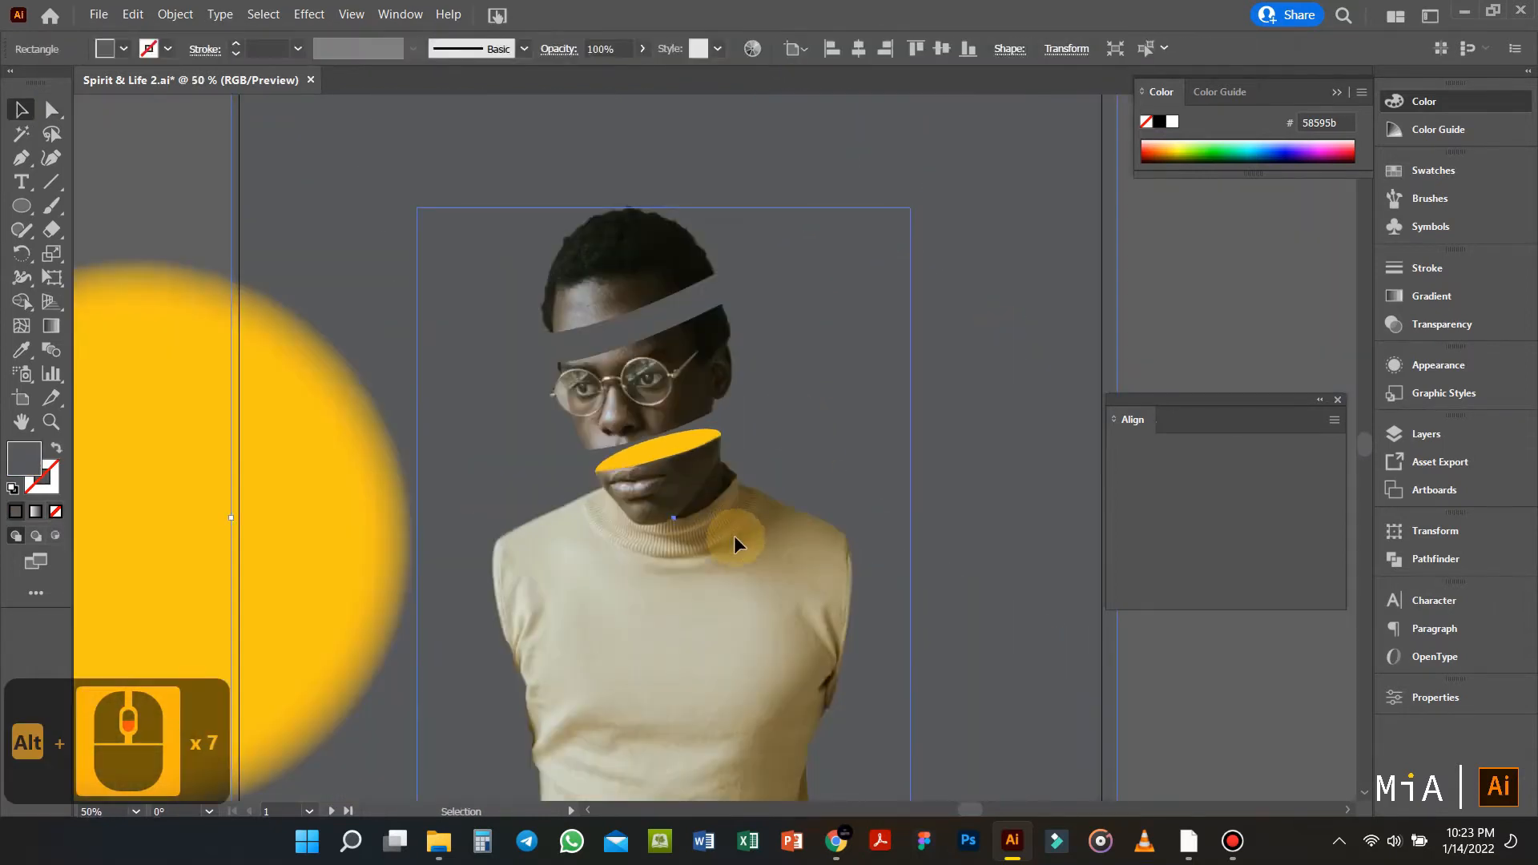
Step: Check the torso piece's feather radius
left_click(734, 535)
scroll(734, 535, "up", 2)
left_click(1438, 365)
left_click(1204, 438)
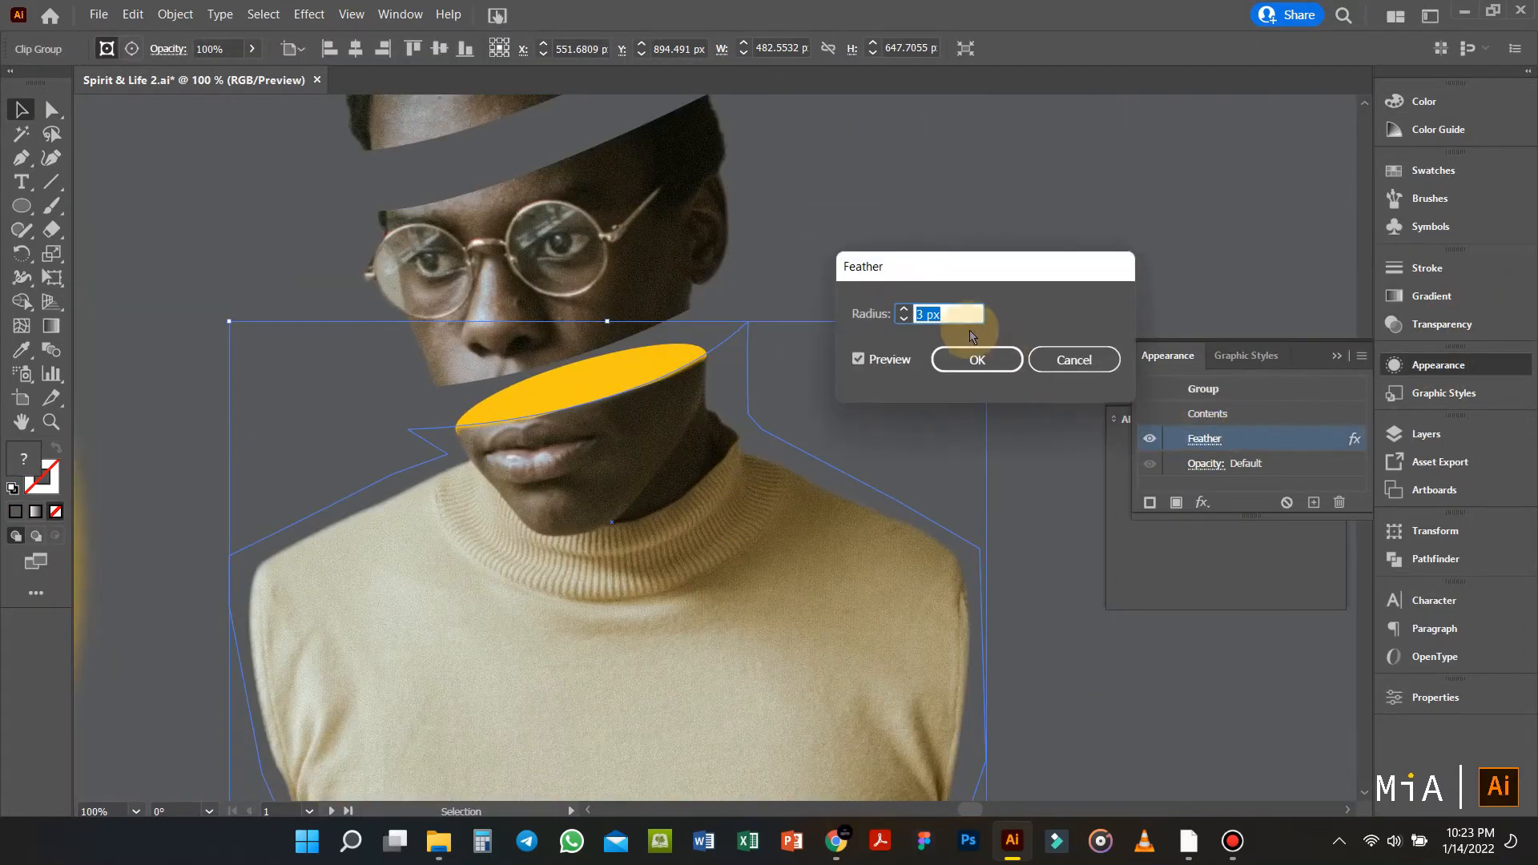
left_click(993, 368)
left_click(961, 315)
Step: Feather the ellipse's edge with a radius of 2 px
scroll(528, 416, "up", 3)
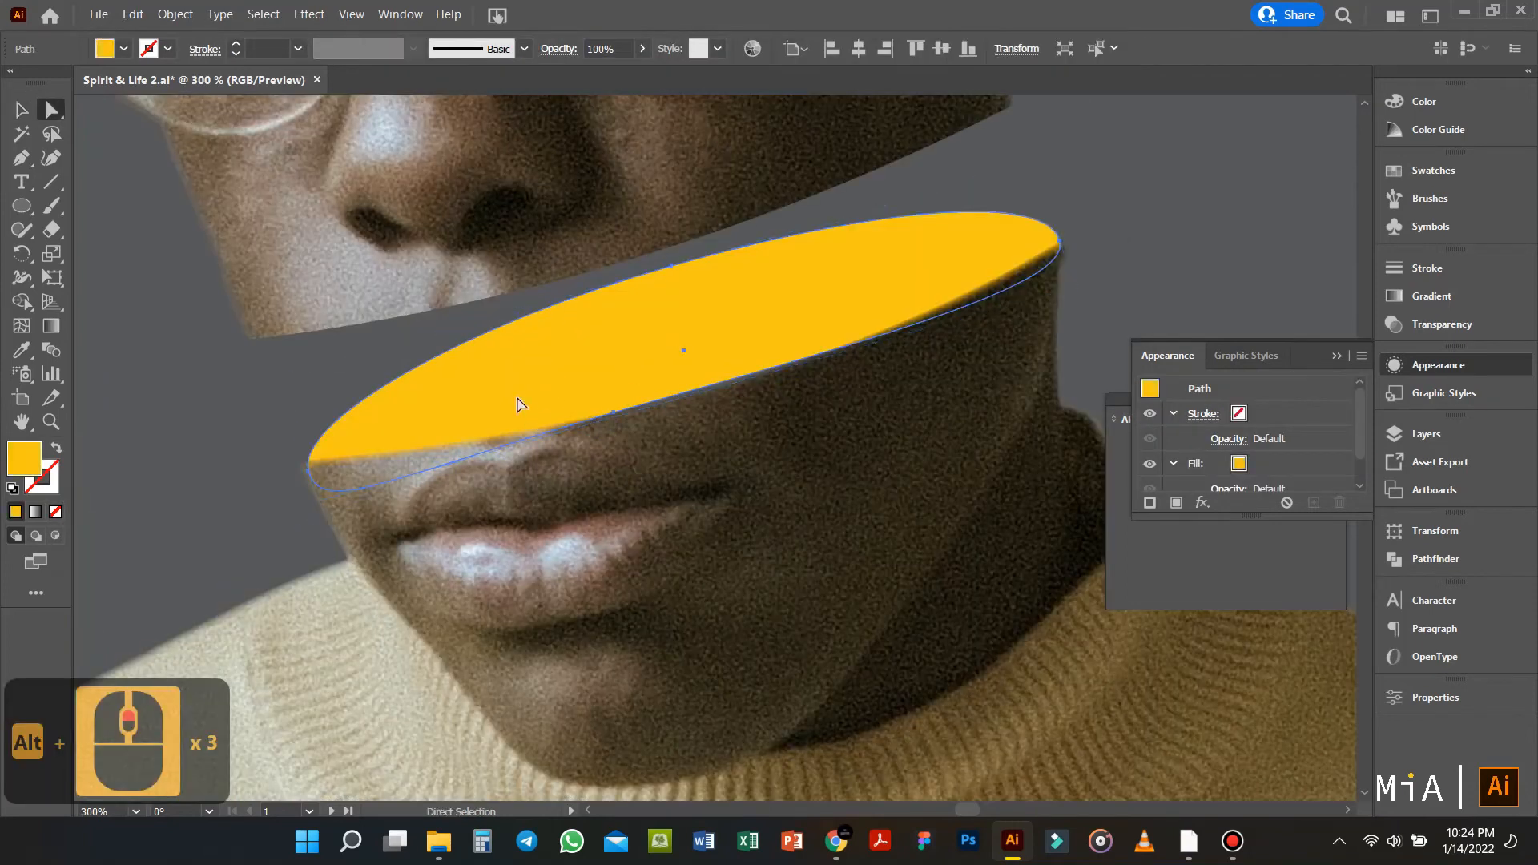
scroll(516, 404, "up", 3)
left_click(457, 412)
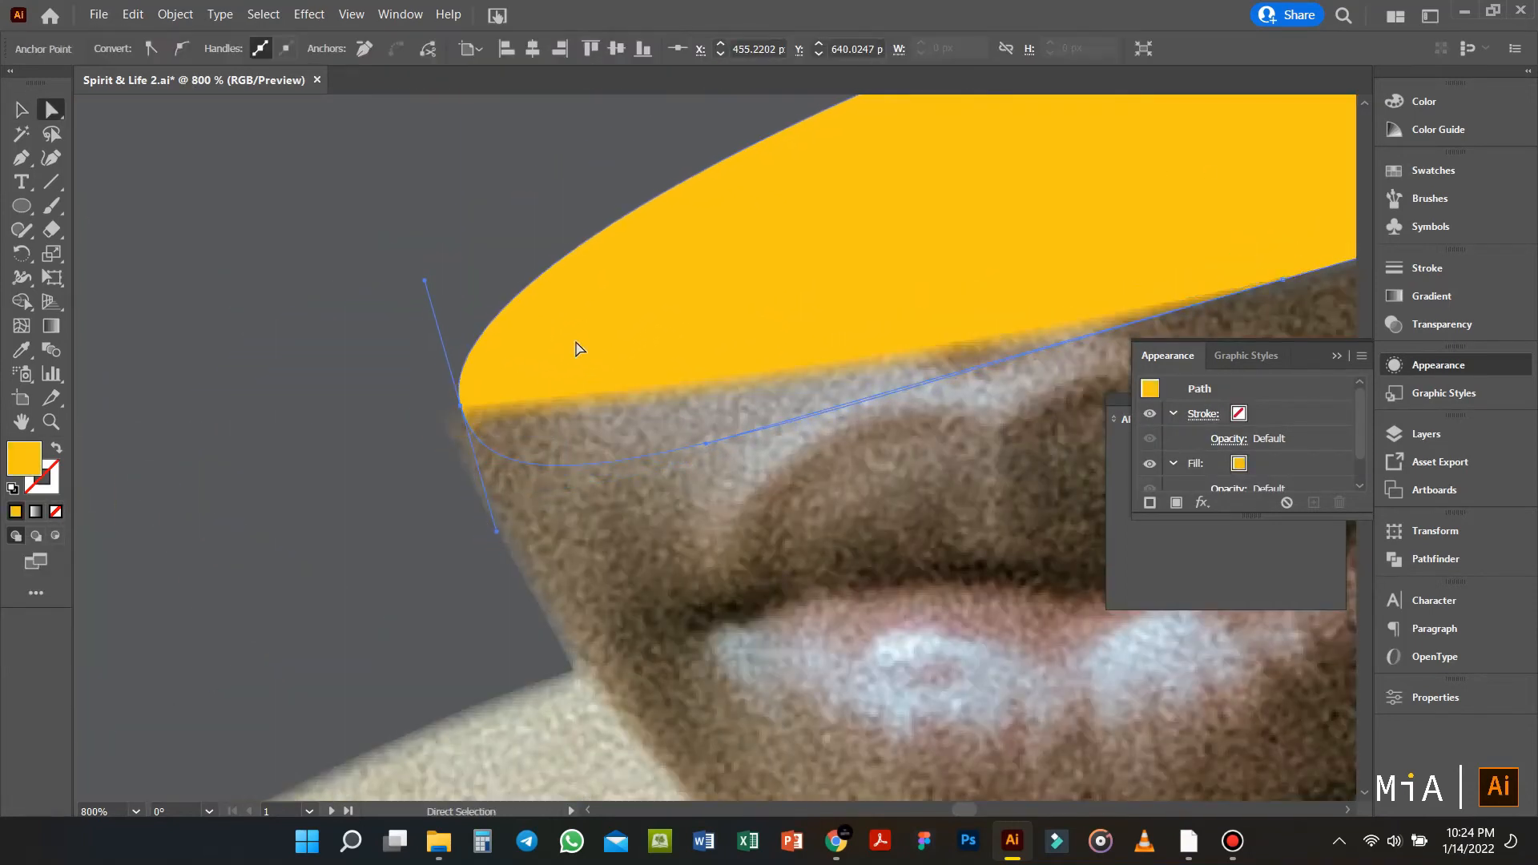
left_click(308, 14)
left_click(336, 44)
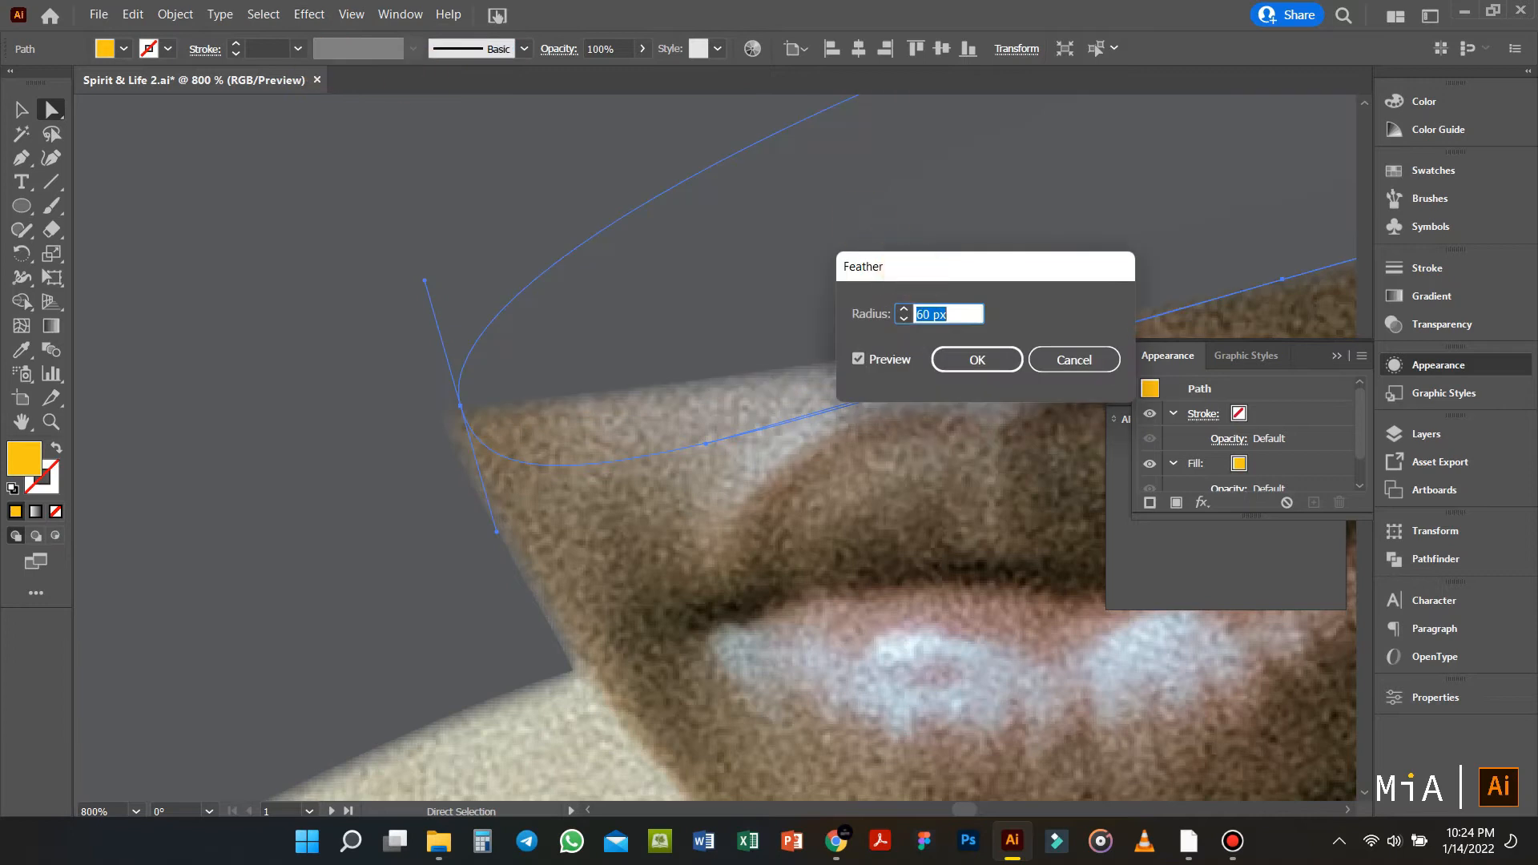
type("2")
key("Return")
scroll(727, 375, "down", 8)
key("v")
scroll(1069, 254, "right", 10)
left_click(1068, 254)
scroll(583, 353, "up", 4)
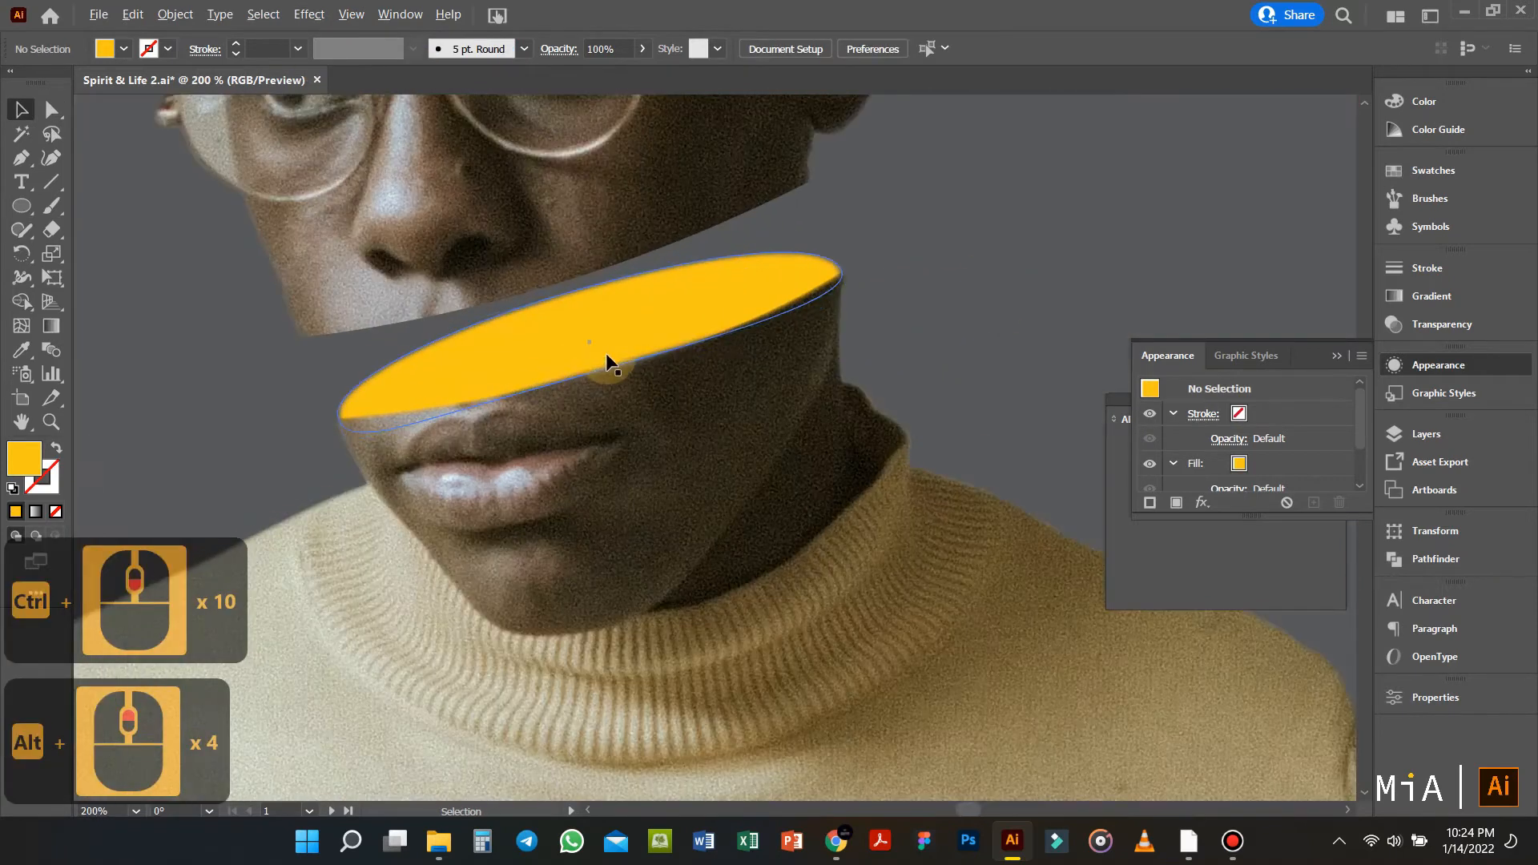
Step: Try a white-to-black linear gradient on the ellipse and recolour its white stop light grey
left_click(606, 363)
left_click(1409, 296)
left_click(1157, 422)
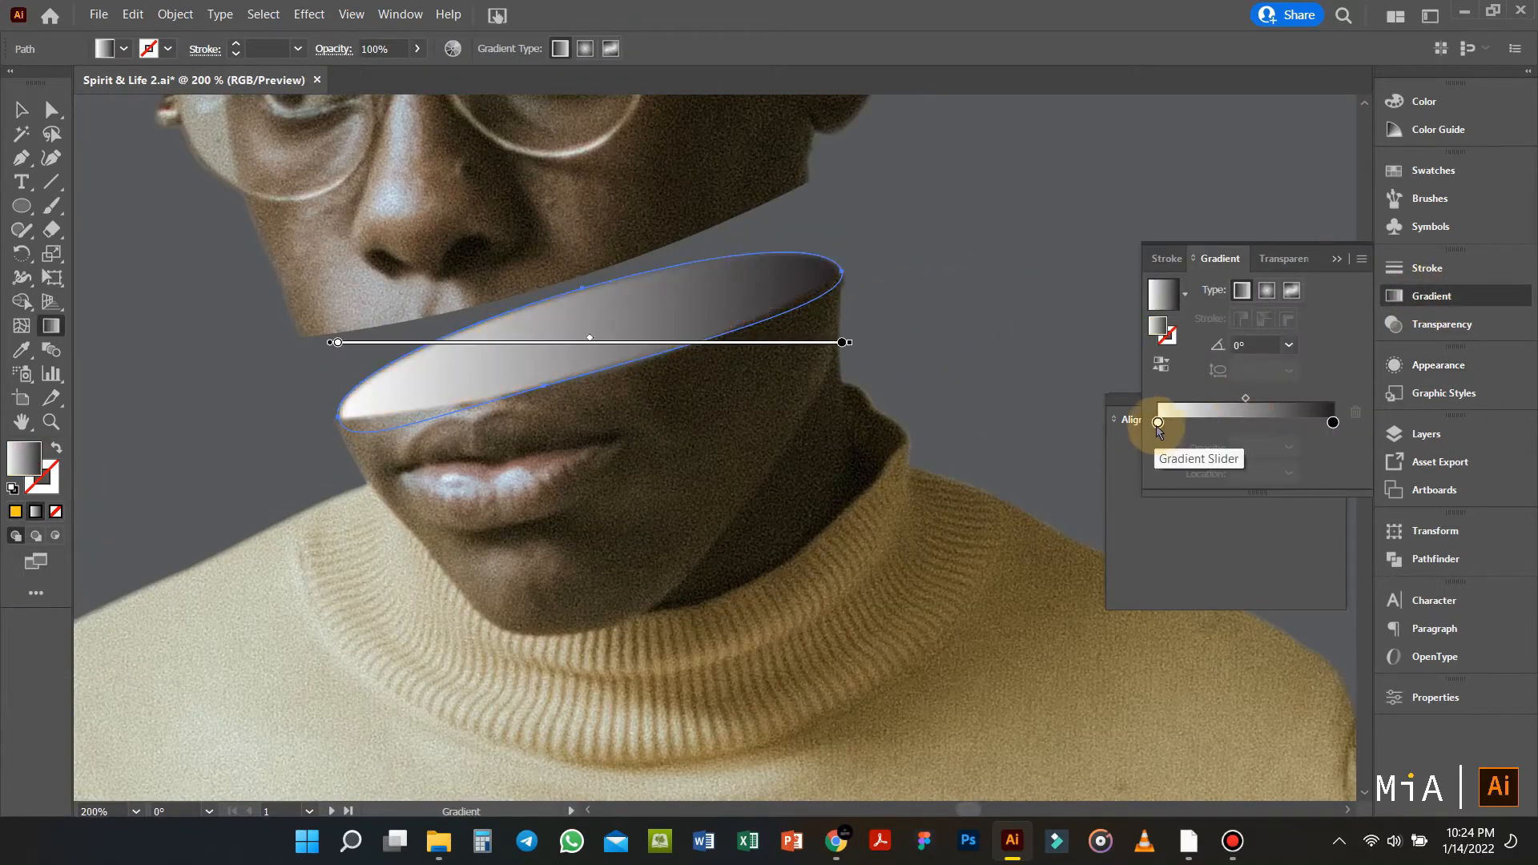
left_click(1158, 422)
double_click(25, 462)
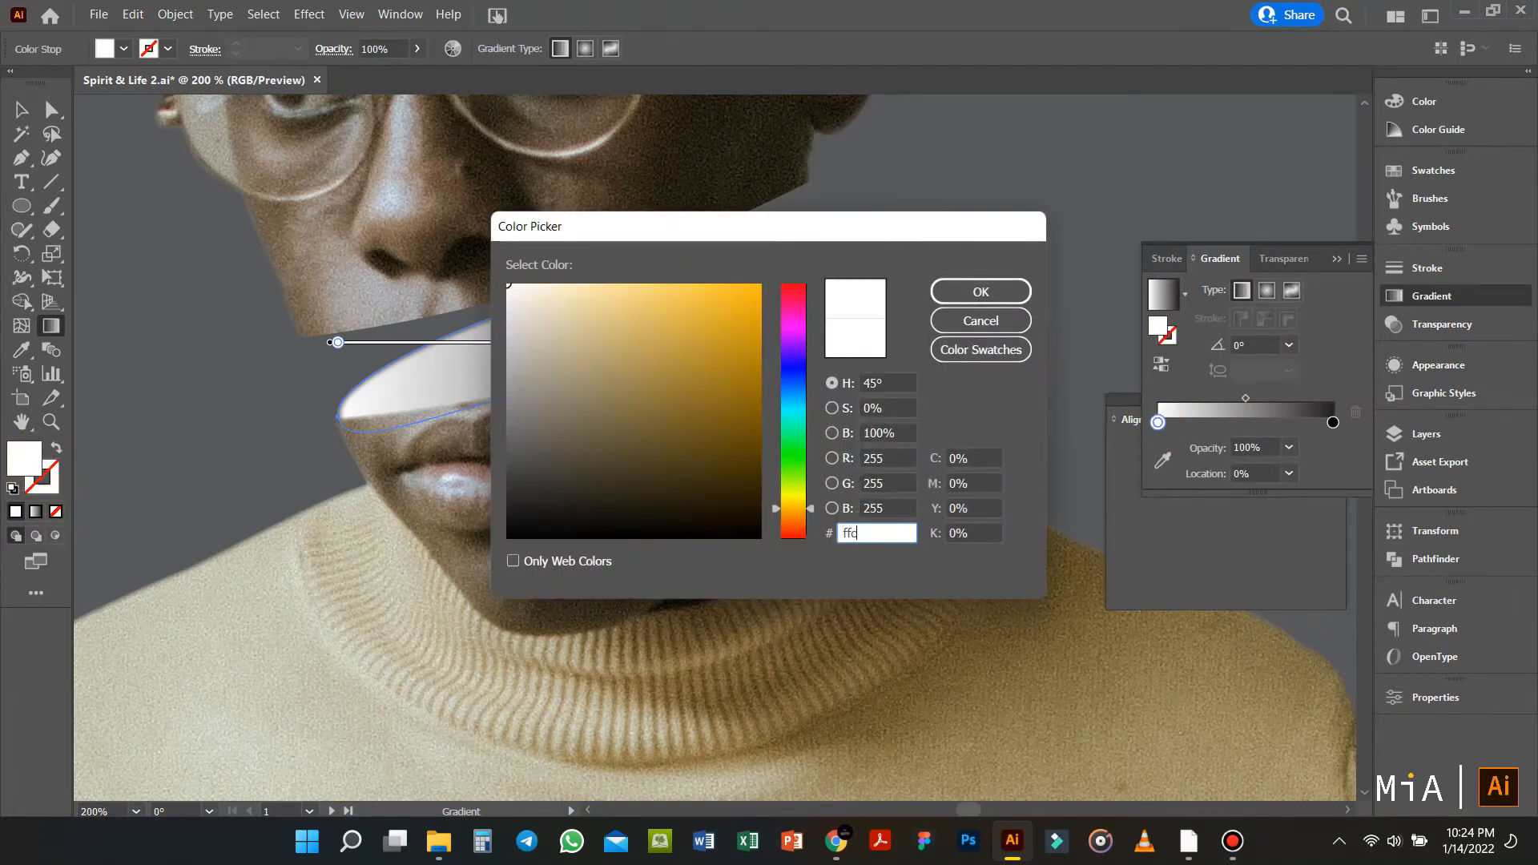
left_click(992, 307)
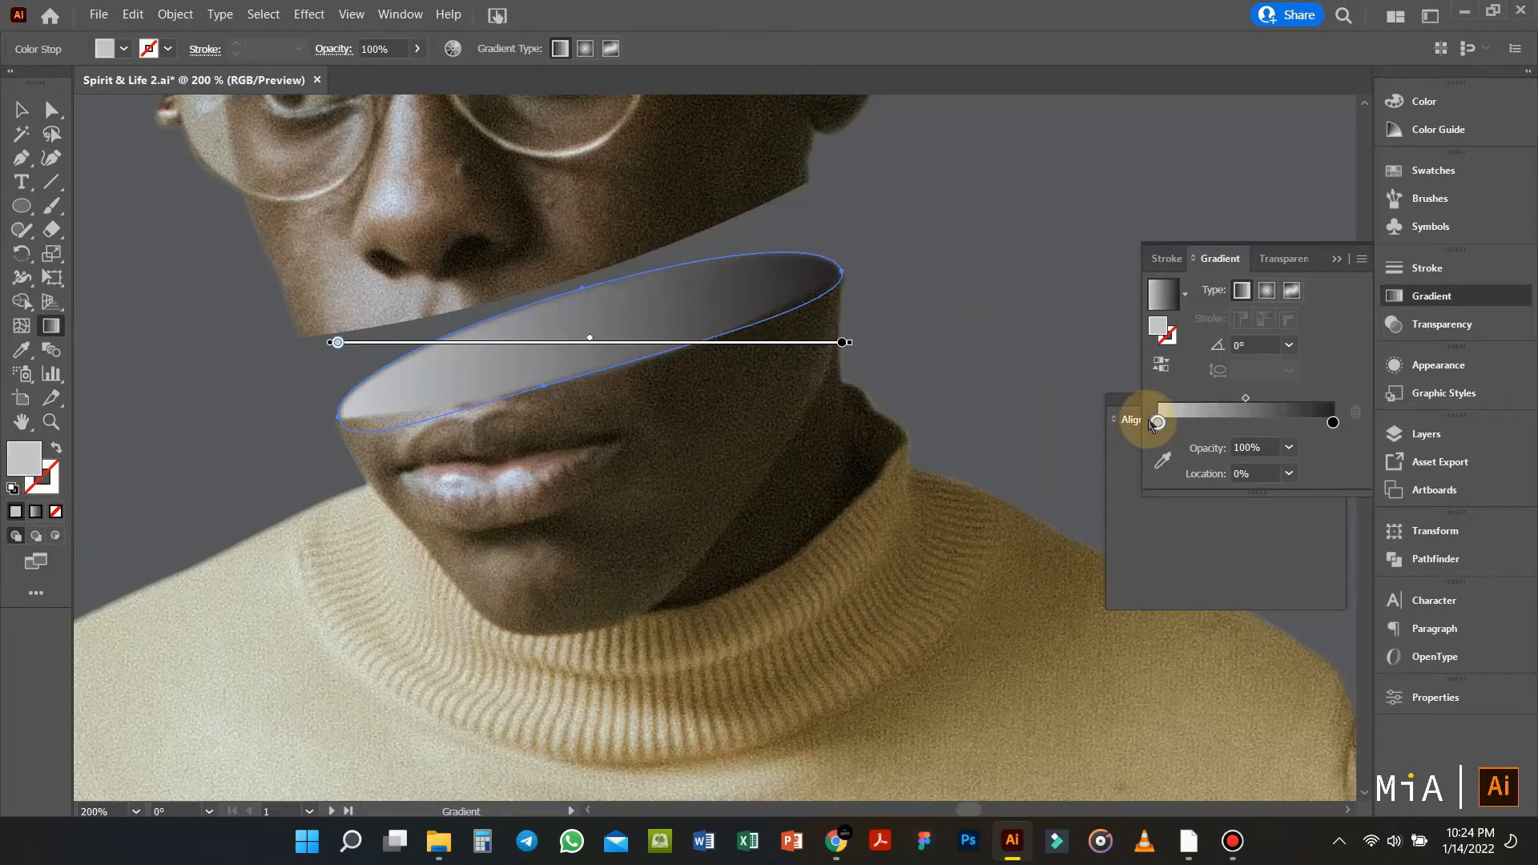
double_click(25, 462)
left_click(1009, 282)
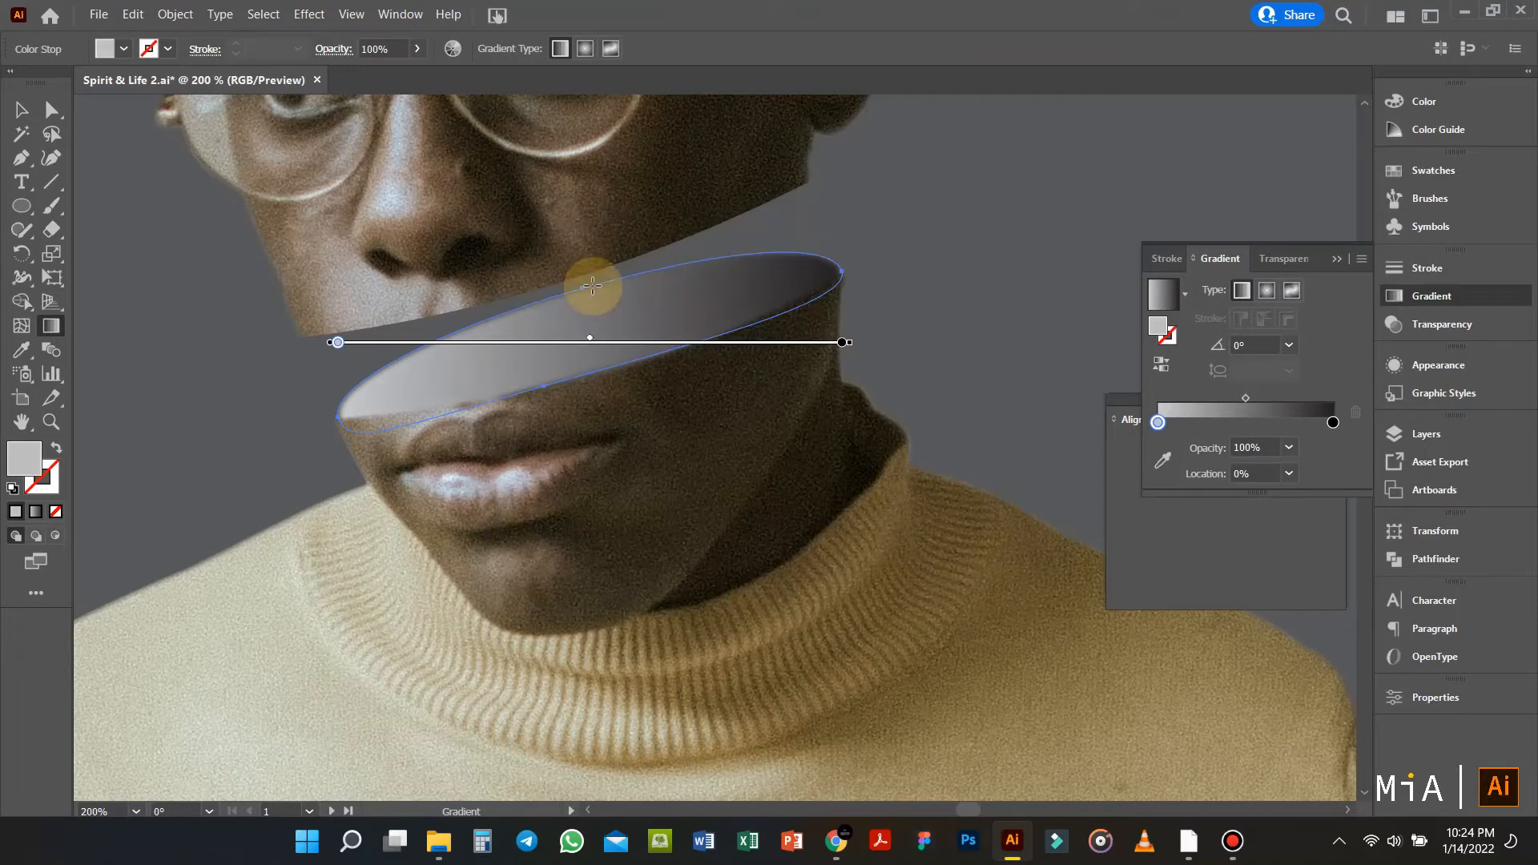
Step: Run the ellipse's gradient steeply upwards across the cut and apply a yellow-to-orange-to-red preset gradient
key("v")
left_click_drag(847, 251, 852, 258)
key("g")
left_click_drag(624, 488, 562, 232)
left_click(1185, 294)
left_click(1078, 362)
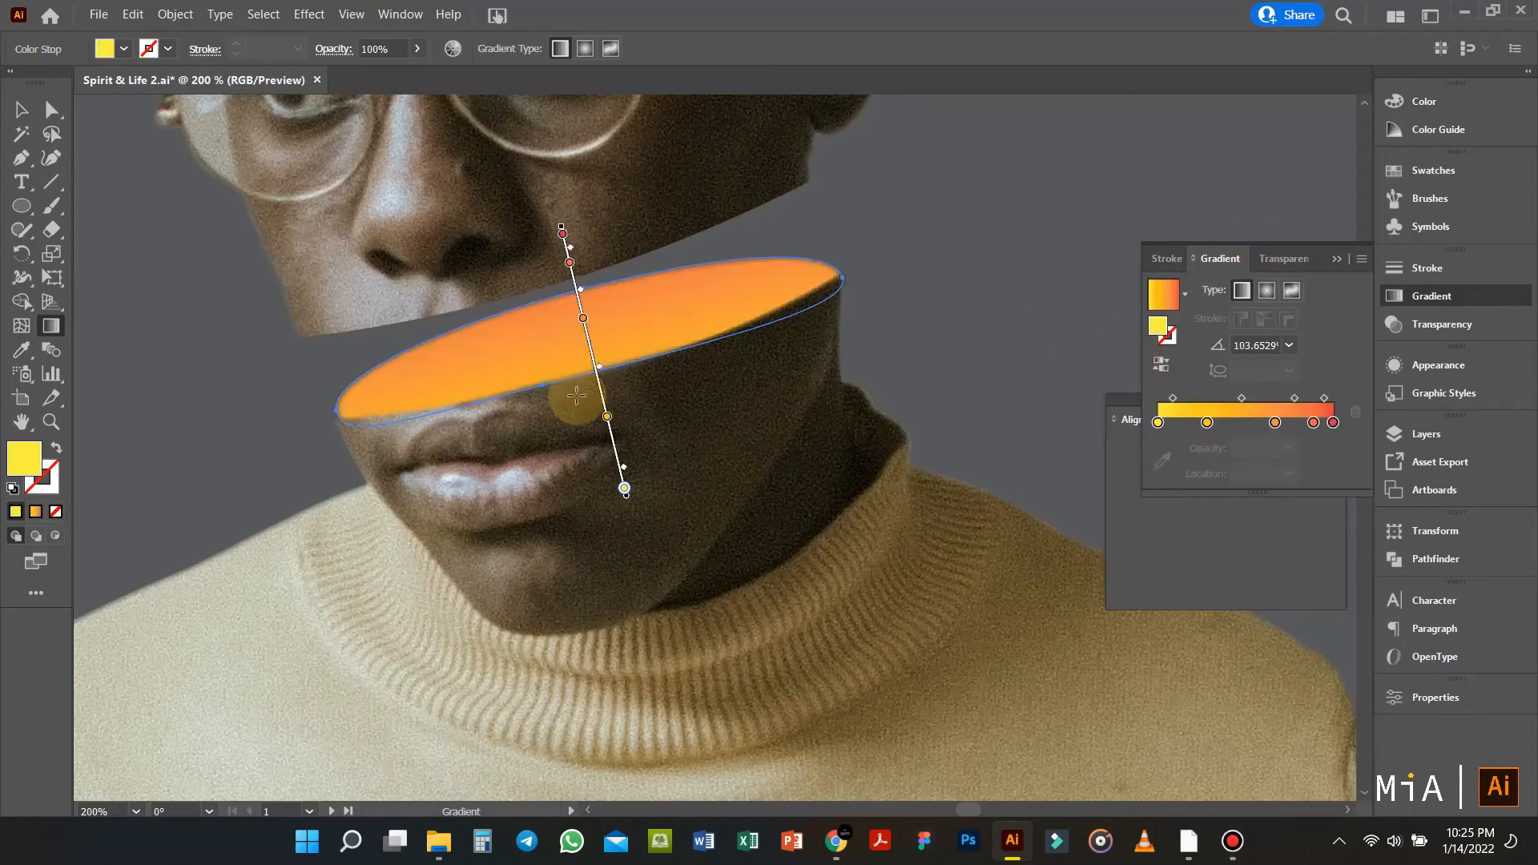
Step: Remove one red stop from the ellipse's gradient and place the inner stops at about 22% and 68%
left_click(610, 431)
key("ctrl+z")
left_click_drag(583, 318, 583, 315)
double_click(610, 431)
left_click(354, 565)
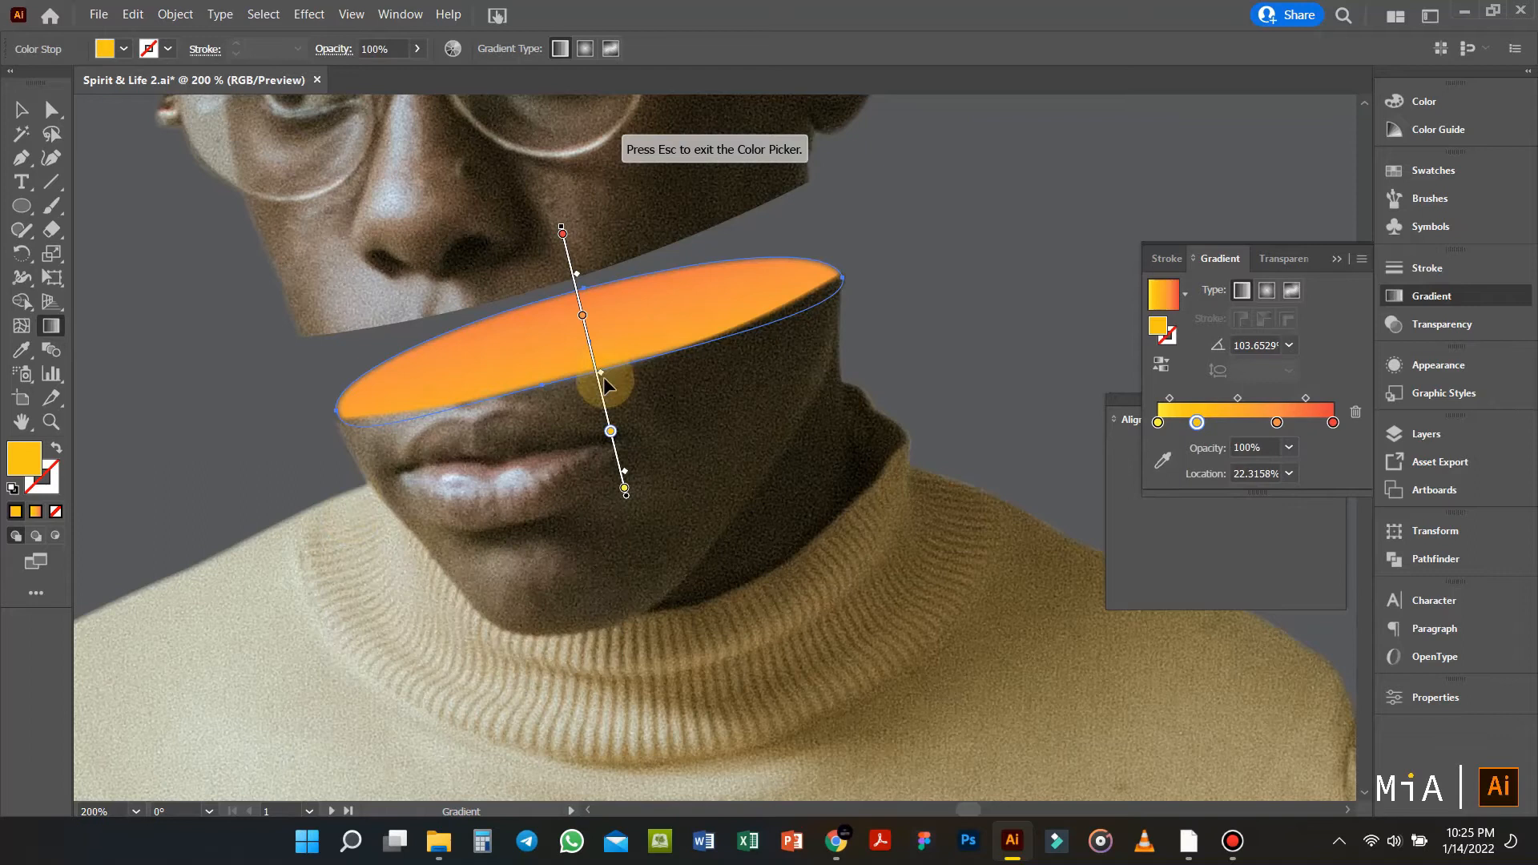
Step: Set the gradient's orange stop to colour ffc20e and move it closer to the yellow stops
double_click(582, 314)
left_click(324, 382)
type("ffc")
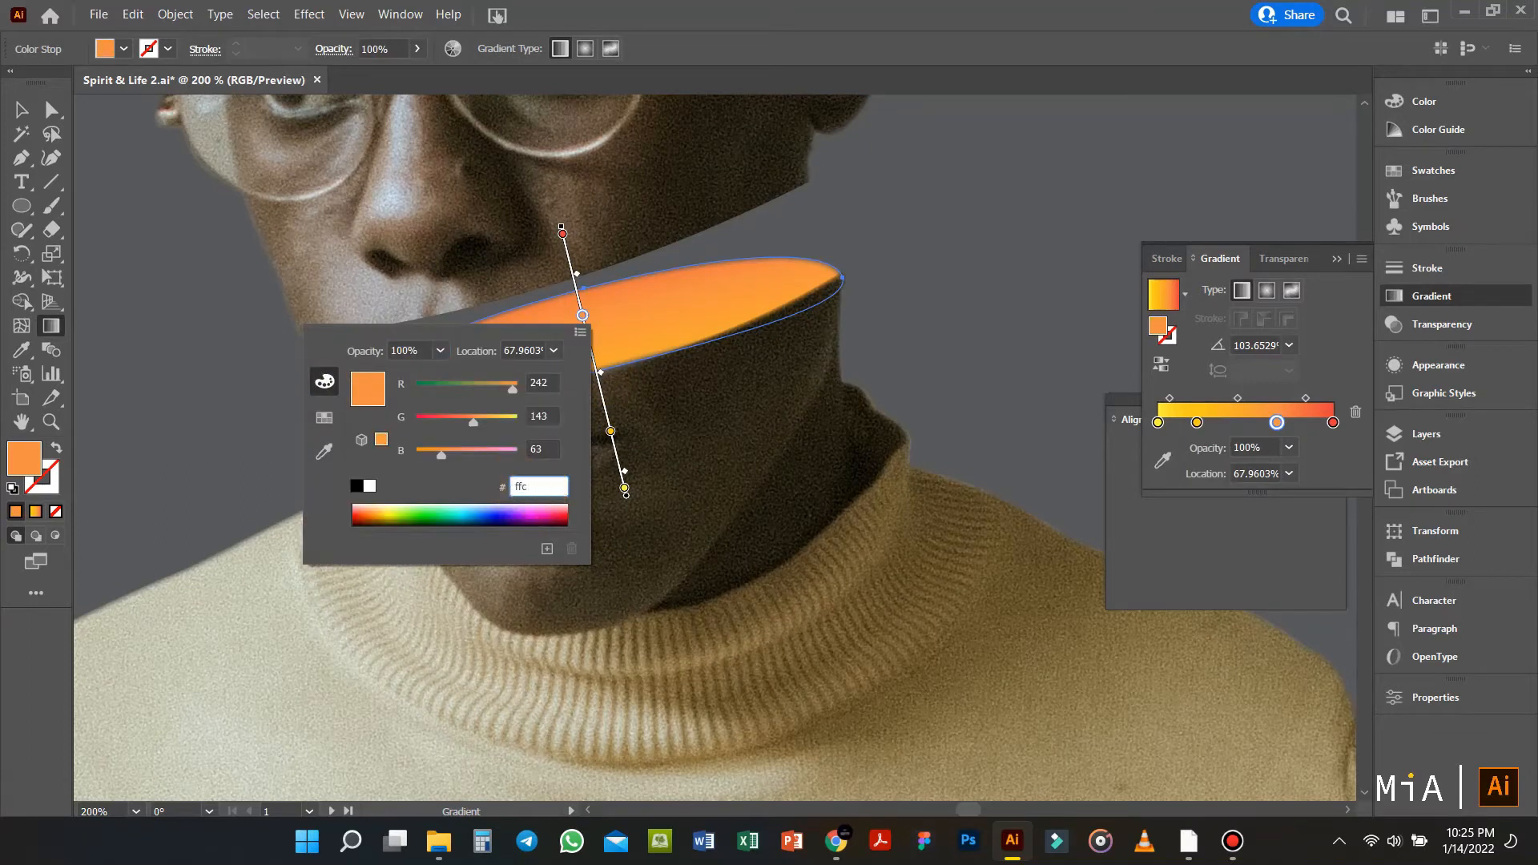
type("20e")
key("Return")
left_click_drag(583, 315, 590, 346)
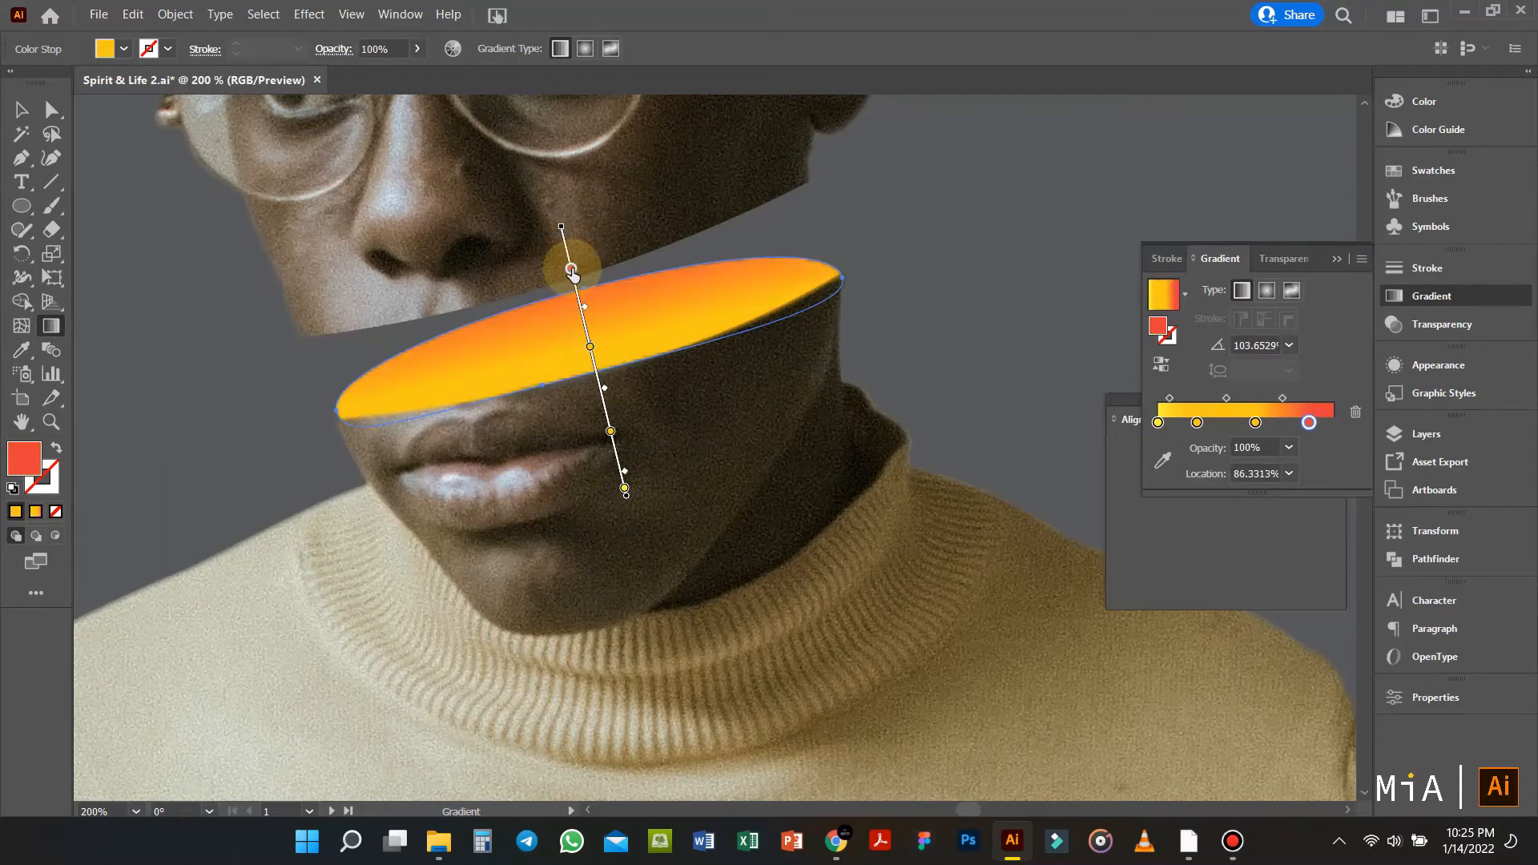
Step: Recolour the gradient's red end stop dark teal by lowering its red value
double_click(571, 270)
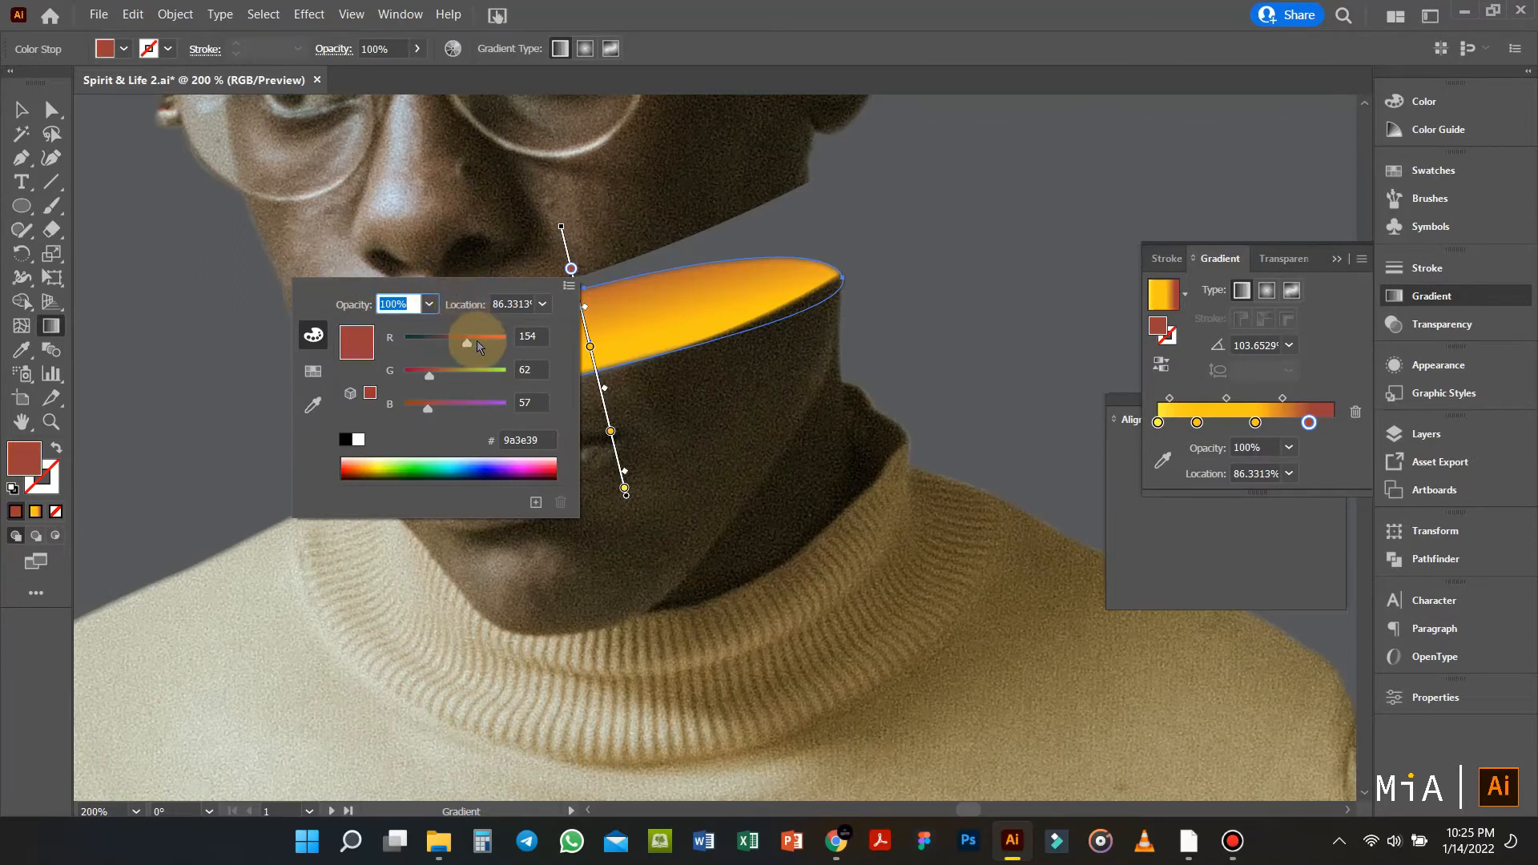
left_click_drag(476, 346, 430, 345)
left_click(815, 433)
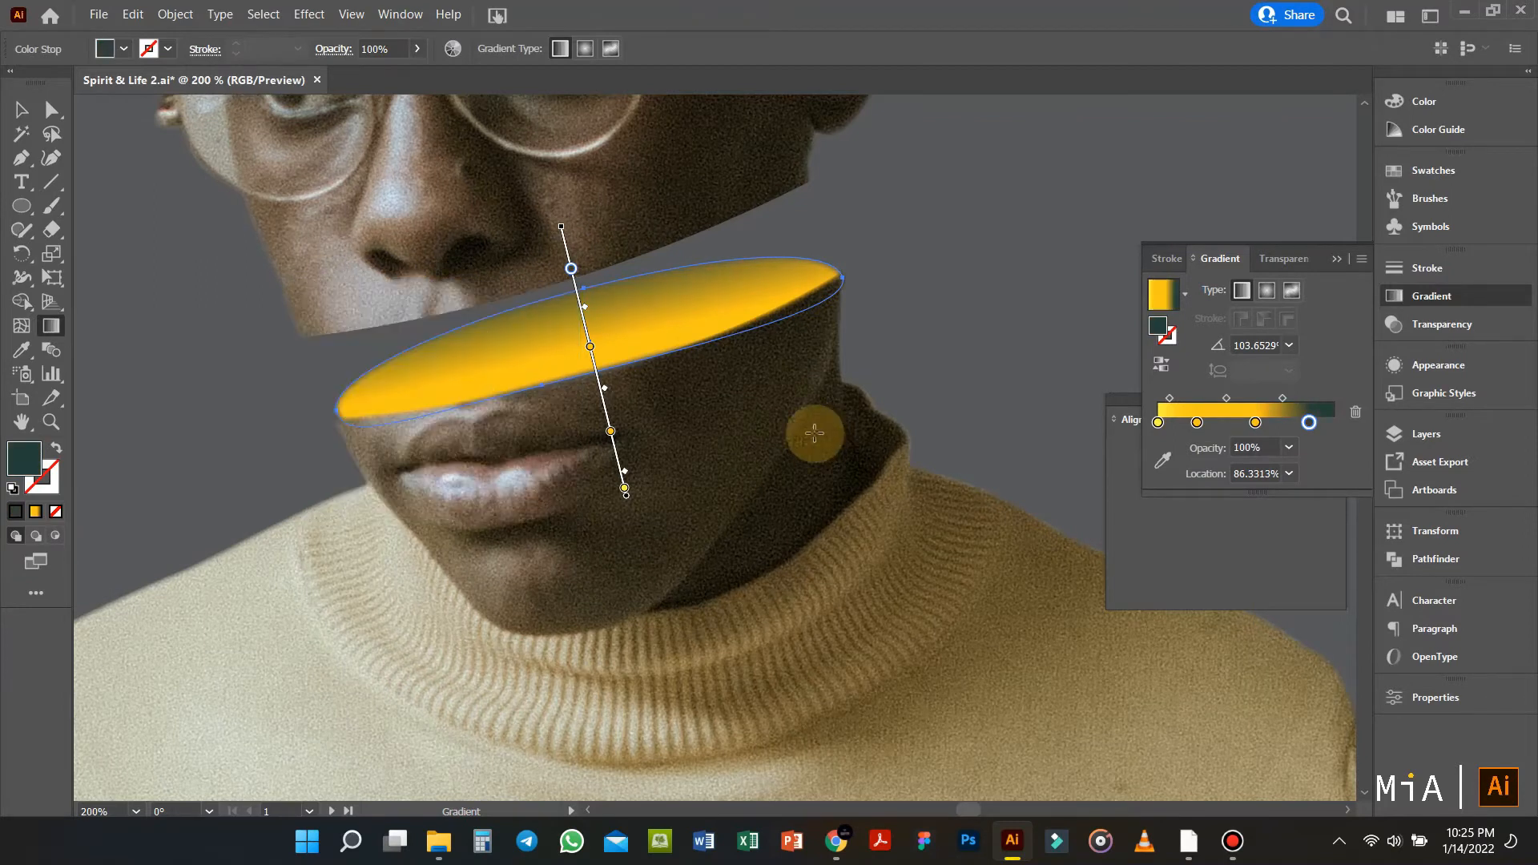
key("v")
scroll(684, 415, "down", 1)
scroll(688, 415, "down", 3)
left_click(996, 576)
scroll(712, 493, "right", 1)
scroll(612, 381, "up", 2)
Step: Slim the ellipse above the mouth by moving its top anchor down
left_click(535, 316)
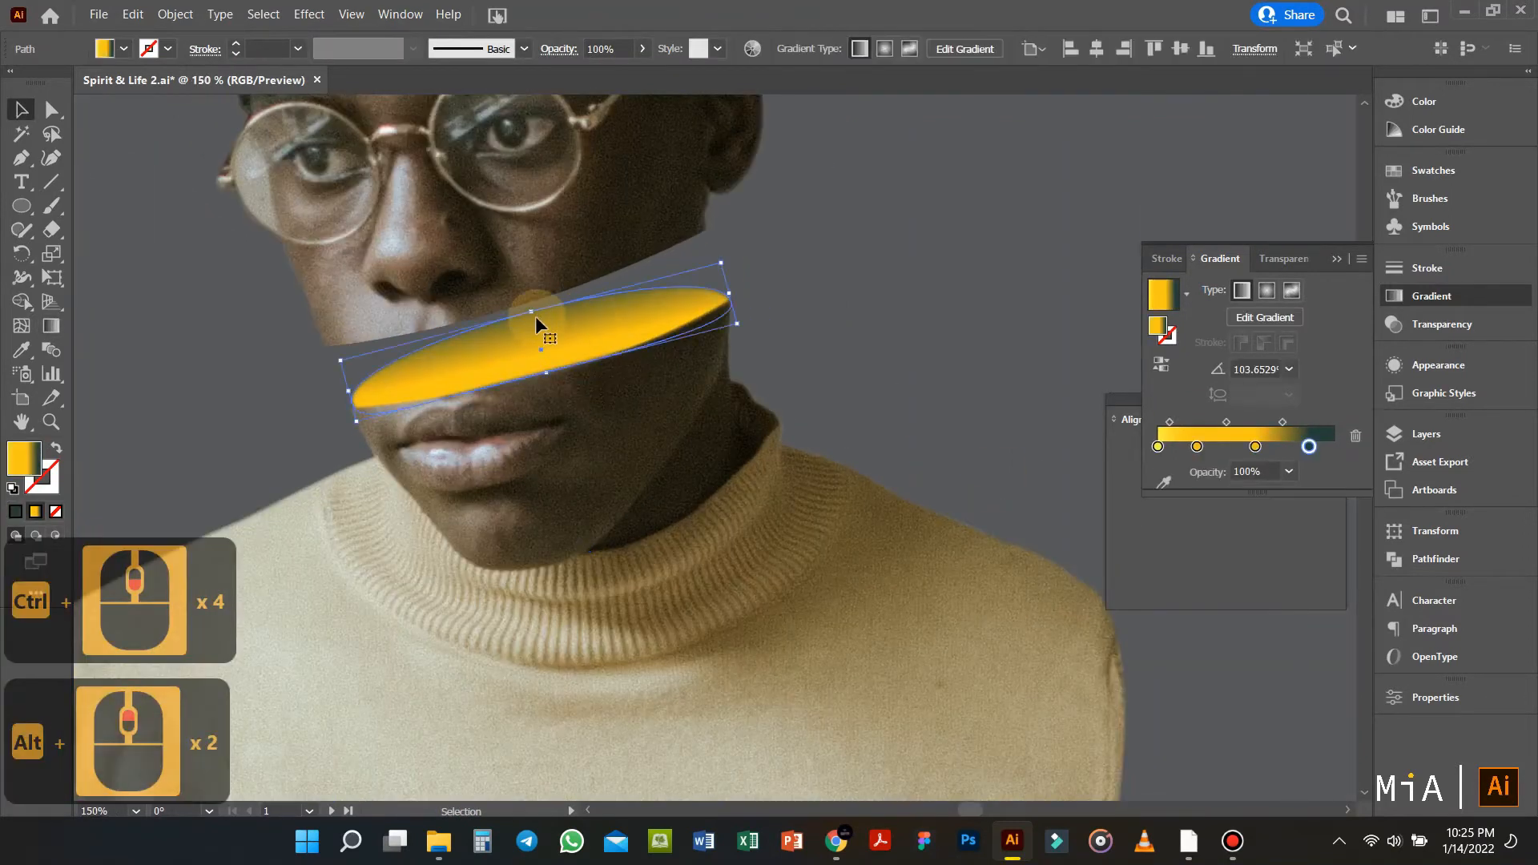
scroll(535, 330, "up", 1)
key("a")
scroll(551, 330, "up", 1)
mouse_move(531, 288)
left_mouse_down()
mouse_move(564, 247)
mouse_move(526, 263)
mouse_move(549, 303)
left_mouse_up()
scroll(549, 306, "down", 2)
key("v")
left_click(555, 234)
left_click(586, 316)
Step: Change the gradient's dark end stop to a dark grey swatch
key("g")
double_click(526, 264)
left_click(268, 366)
left_click(327, 367)
key("a")
key("v")
scroll(834, 326, "down", 3)
scroll(780, 343, "up", 2)
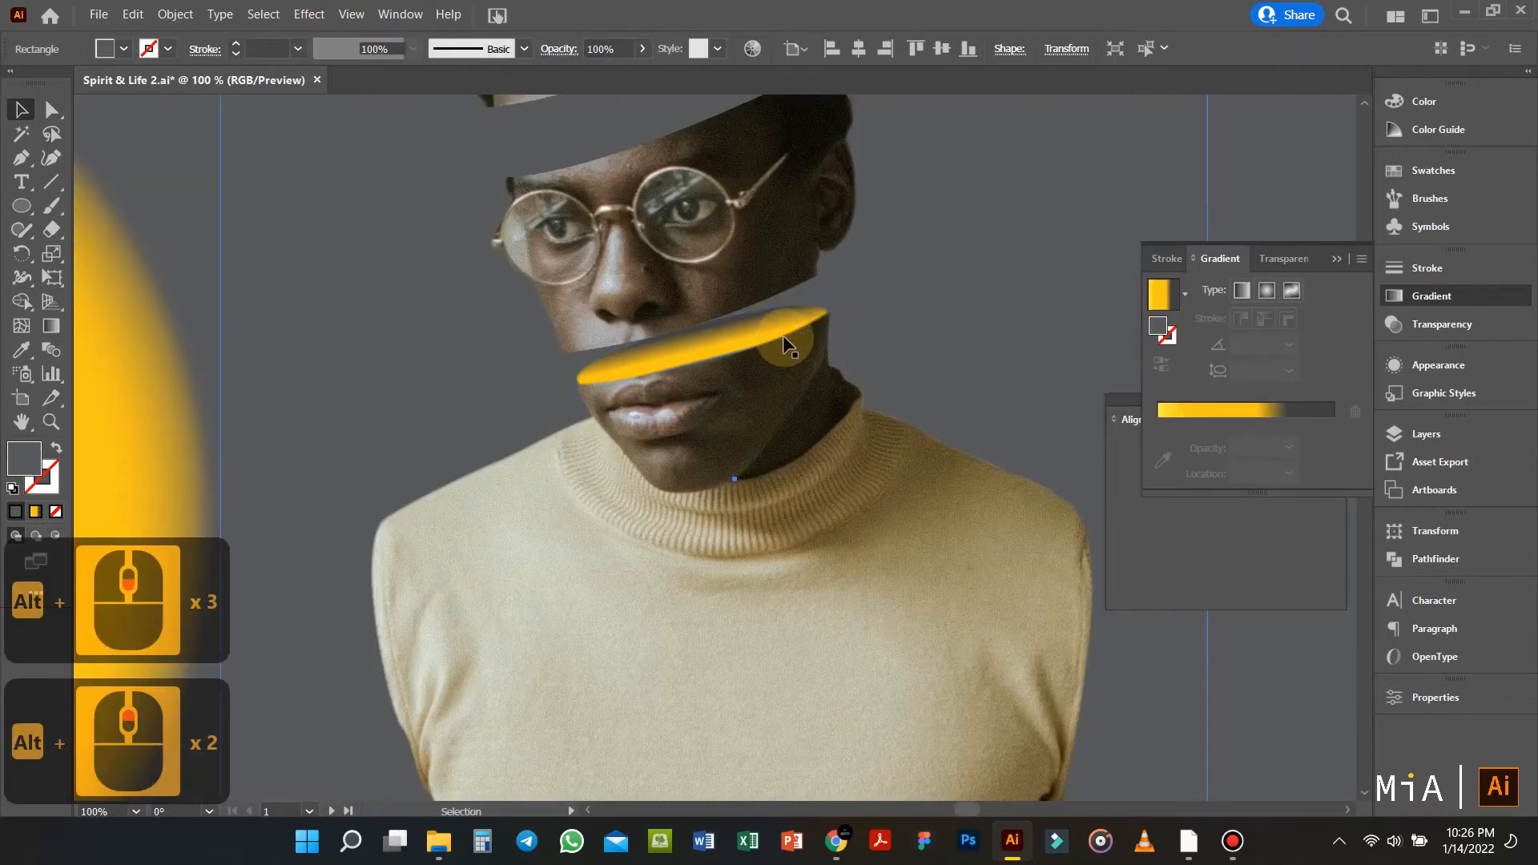
Step: Redraw the ellipse's gradient direction at about 103° so the yellow fades to dark grey at the back edge
key("g")
left_click_drag(697, 325, 756, 402)
mouse_move(659, 307)
left_mouse_down()
mouse_move(695, 212)
mouse_move(671, 212)
left_mouse_up()
left_click_drag(729, 468, 681, 251)
key("v")
scroll(719, 419, "down", 2)
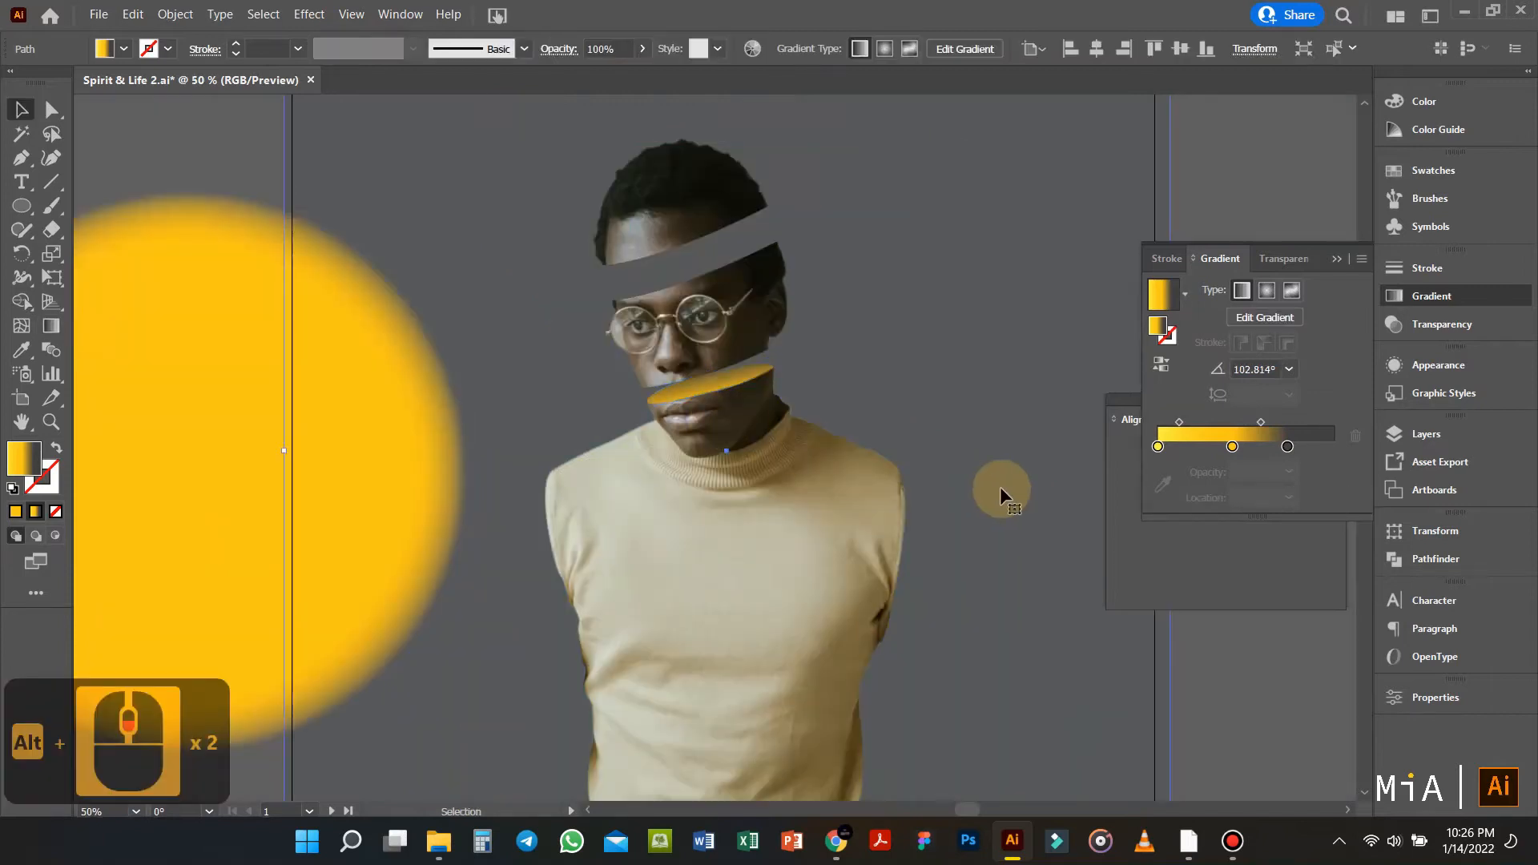
left_click(1000, 487)
Step: Lower the face piece slightly towards the ellipse above the mouth
scroll(781, 406, "up", 2)
left_click_drag(671, 280, 671, 285)
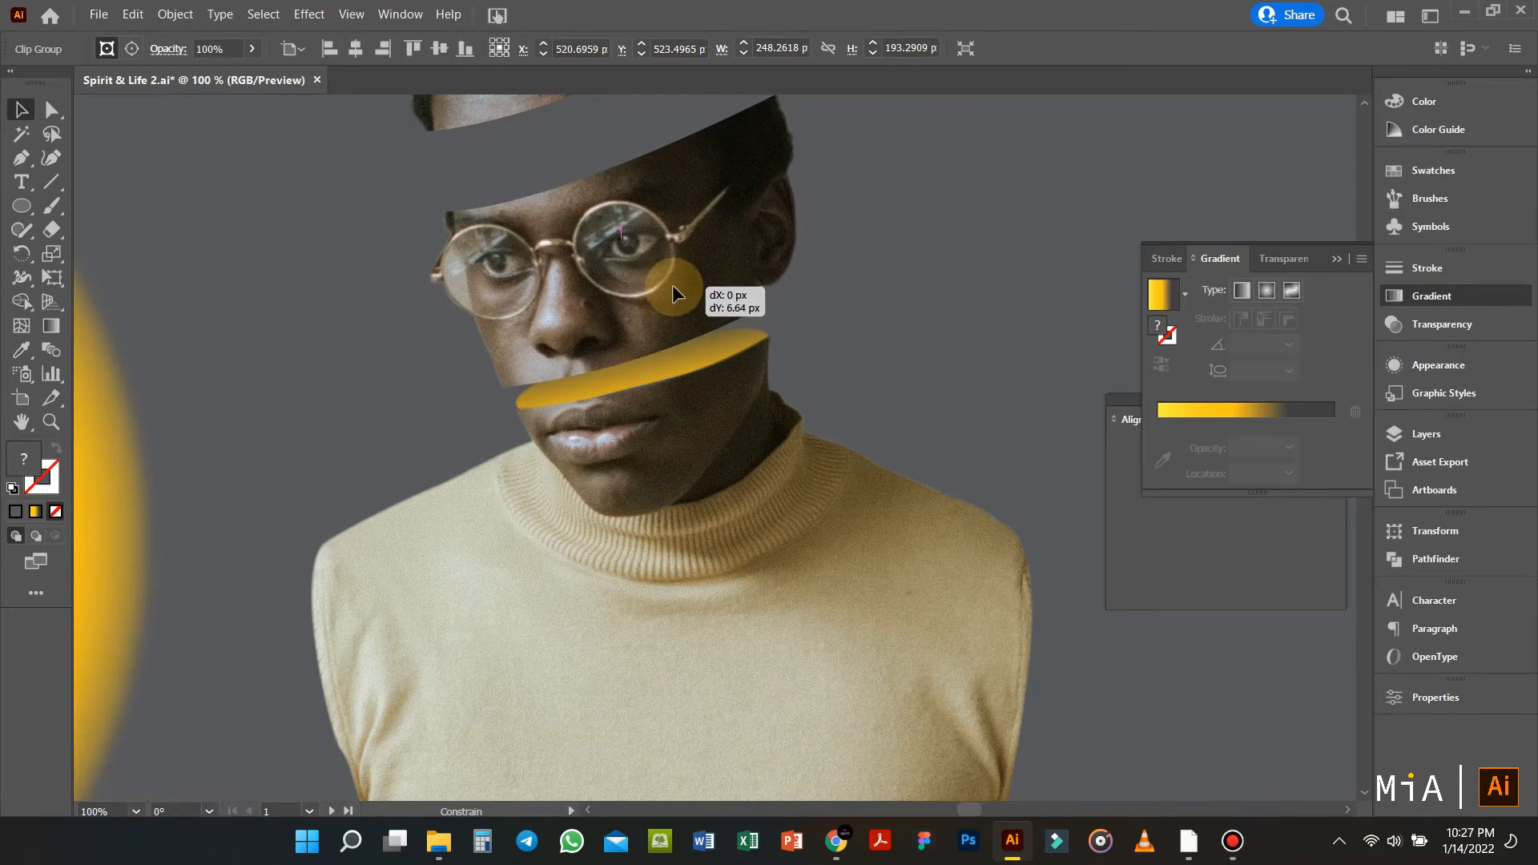
scroll(876, 342, "down", 2)
left_click(862, 343)
scroll(750, 319, "up", 2)
left_click_drag(750, 321, 746, 315)
Step: Duplicate the gradient ellipse up to the forehead cut and stretch it to the cut's width
scroll(750, 321, "up", 4)
left_click(773, 514)
left_click_drag(774, 512, 765, 286)
scroll(811, 275, "up", 3)
left_click_drag(851, 196, 1094, 151)
Step: Adjust the forehead ellipse's end and edge anchors to fit the face piece's upper cut
key("a")
scroll(1041, 168, "down", 4)
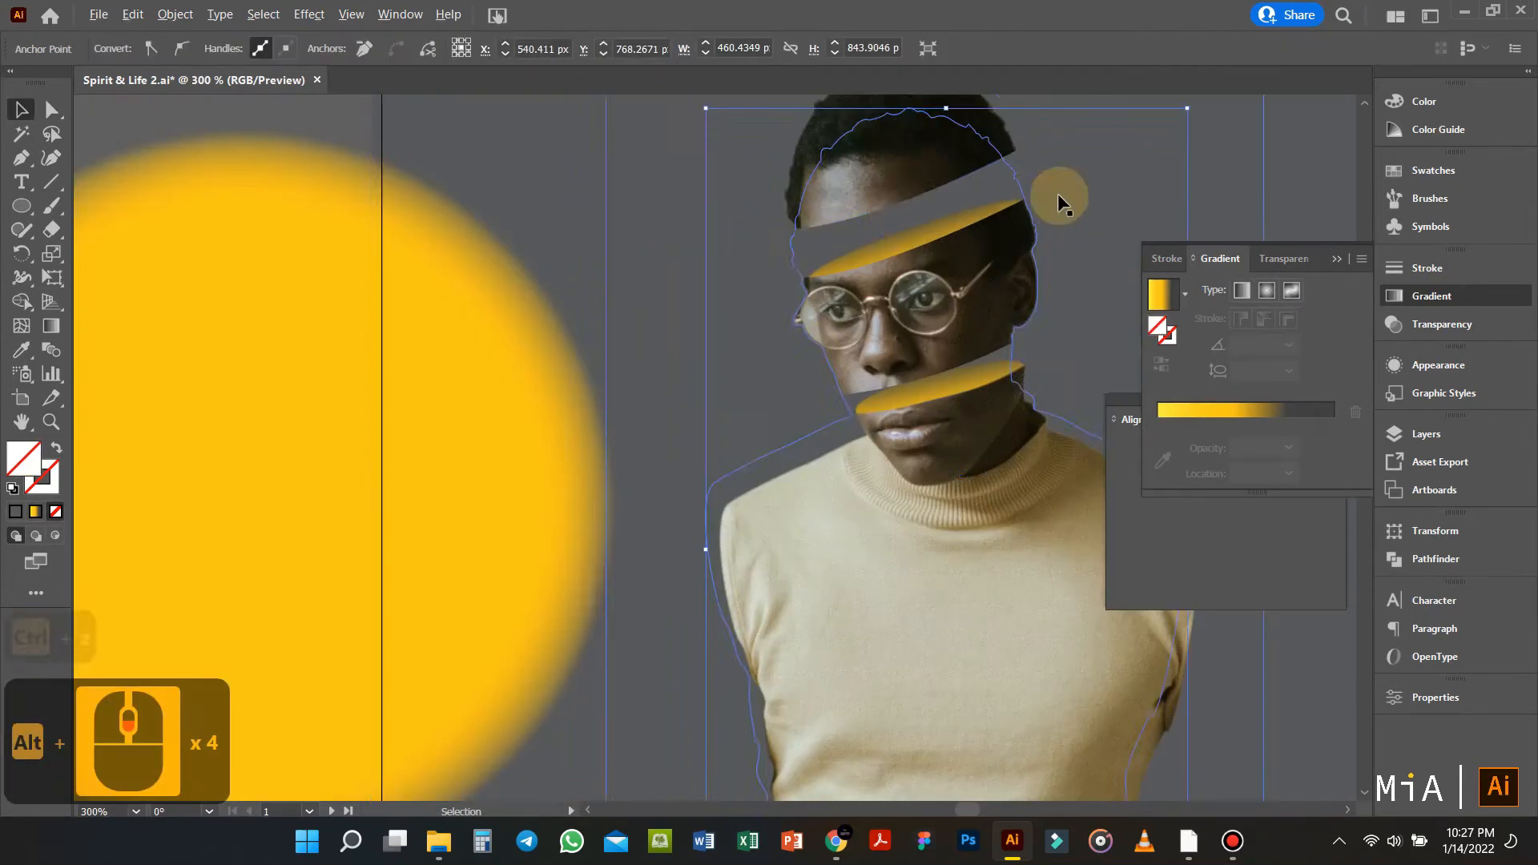
scroll(737, 252, "up", 2)
scroll(640, 368, "up", 4)
left_click_drag(349, 446, 302, 418)
scroll(305, 418, "down", 5)
scroll(605, 324, "up", 4)
left_click_drag(747, 254, 744, 286)
Step: Move the head piece down closer to the forehead ellipse
scroll(759, 251, "down", 7)
key("v")
left_click(597, 218)
scroll(672, 241, "up", 2)
scroll(681, 245, "up", 2)
scroll(744, 287, "down", 6)
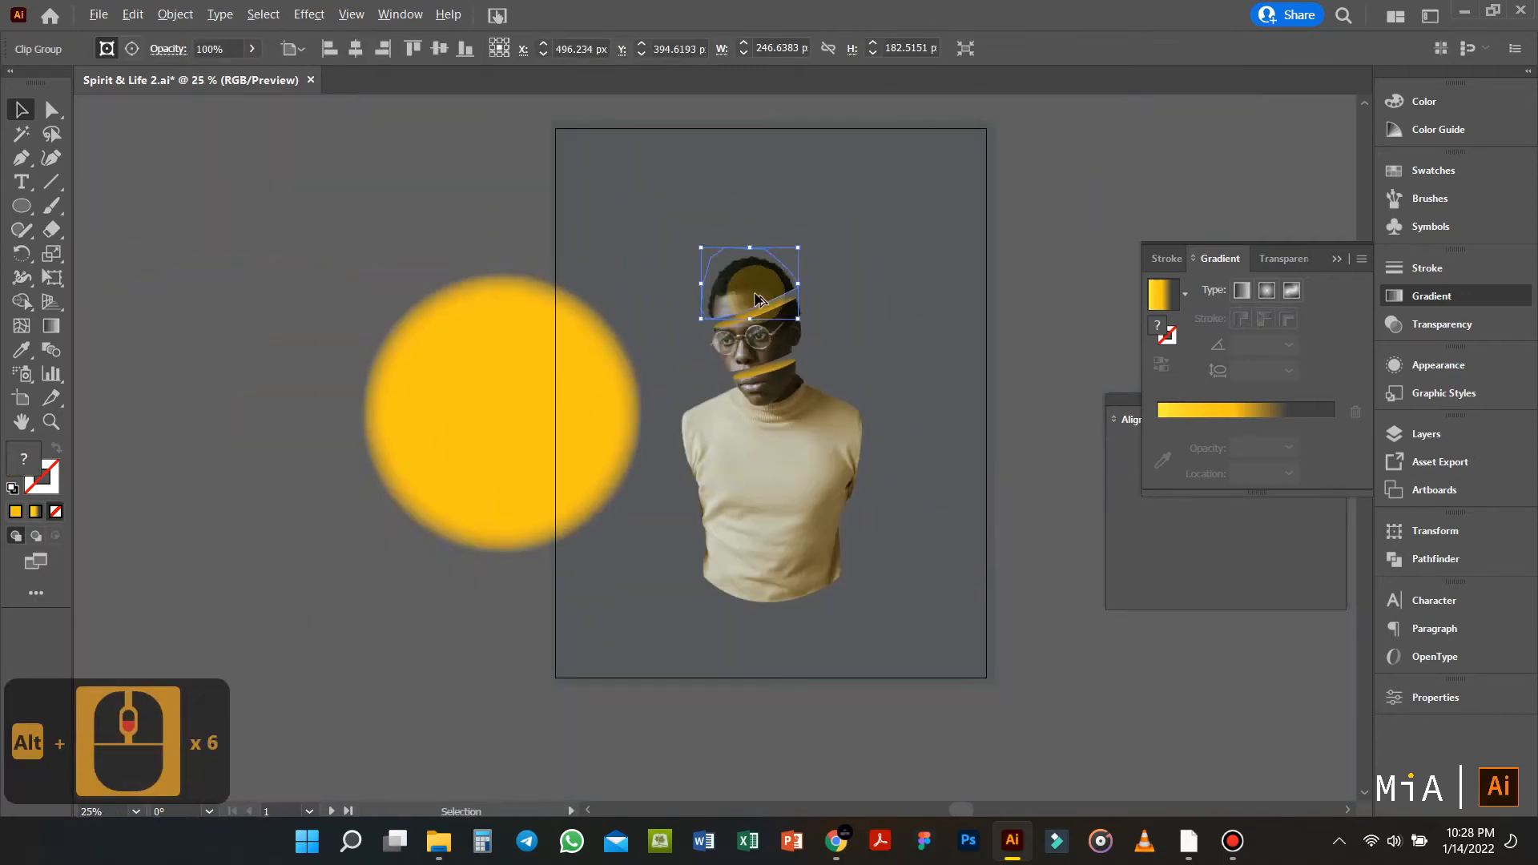
Step: Delete the large yellow circle beside the portrait
left_click(665, 308)
scroll(657, 311, "right", 6)
left_click(334, 396)
key("Delete")
left_click(356, 347)
Step: Isolate the torso clip group and try to outline its clipping path with a dark 3 pt stroke
scroll(692, 552, "up", 1)
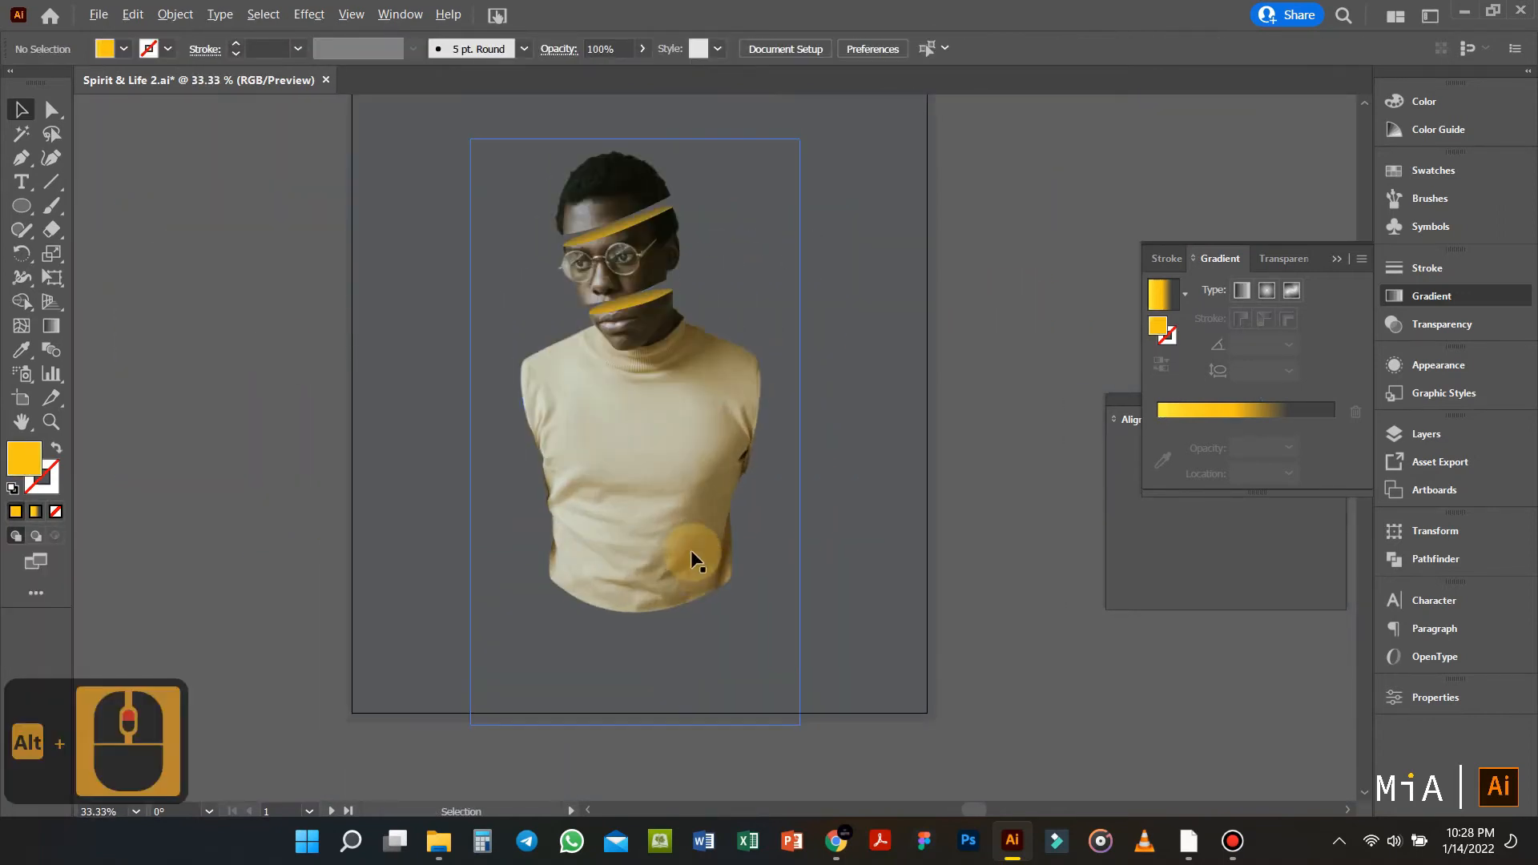
scroll(691, 550, "up", 1)
double_click(655, 610)
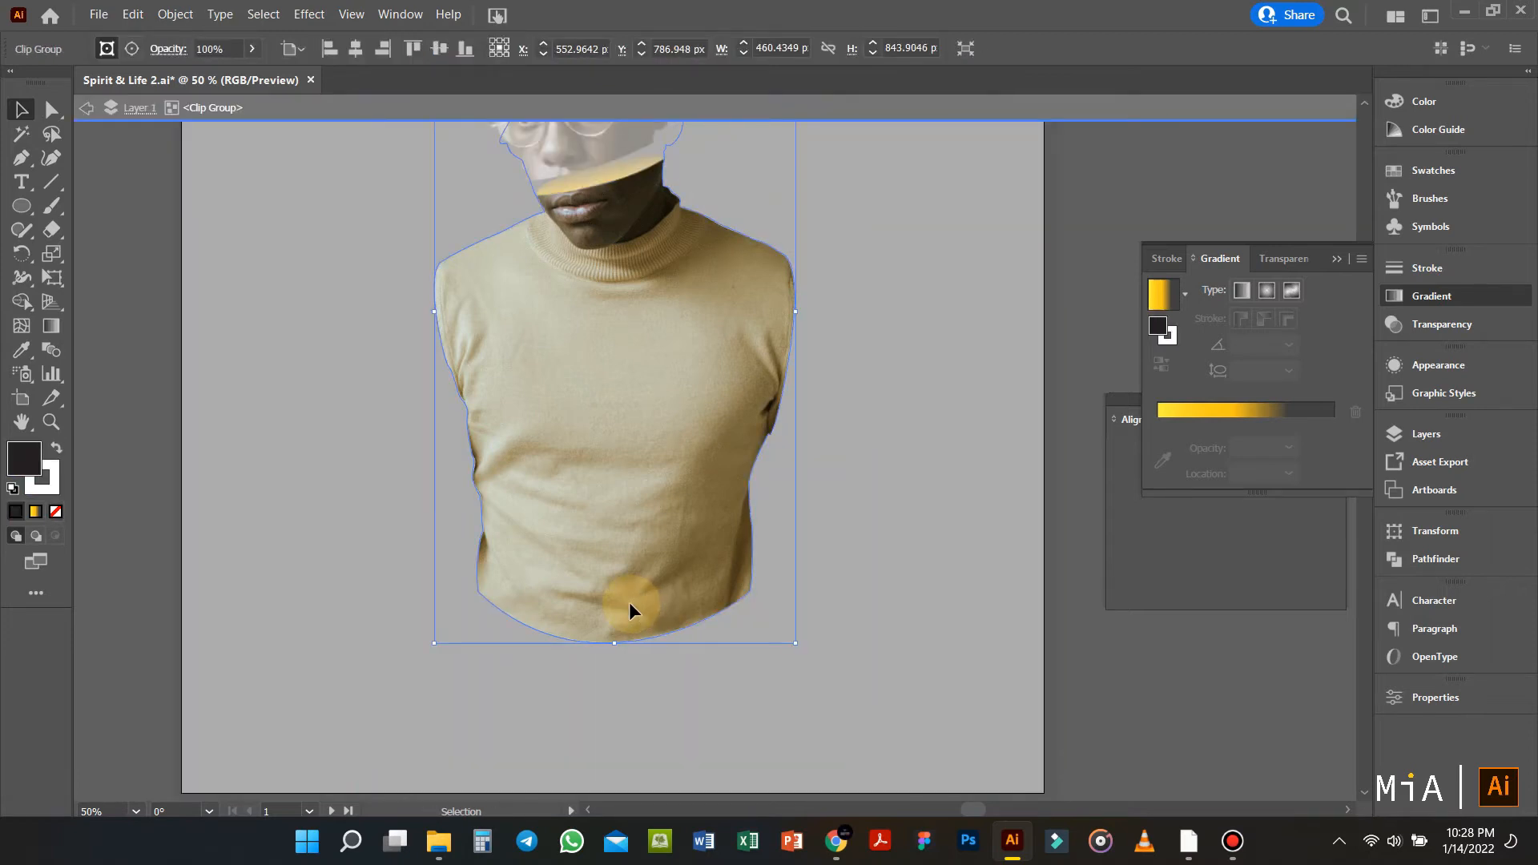
left_click(50, 490)
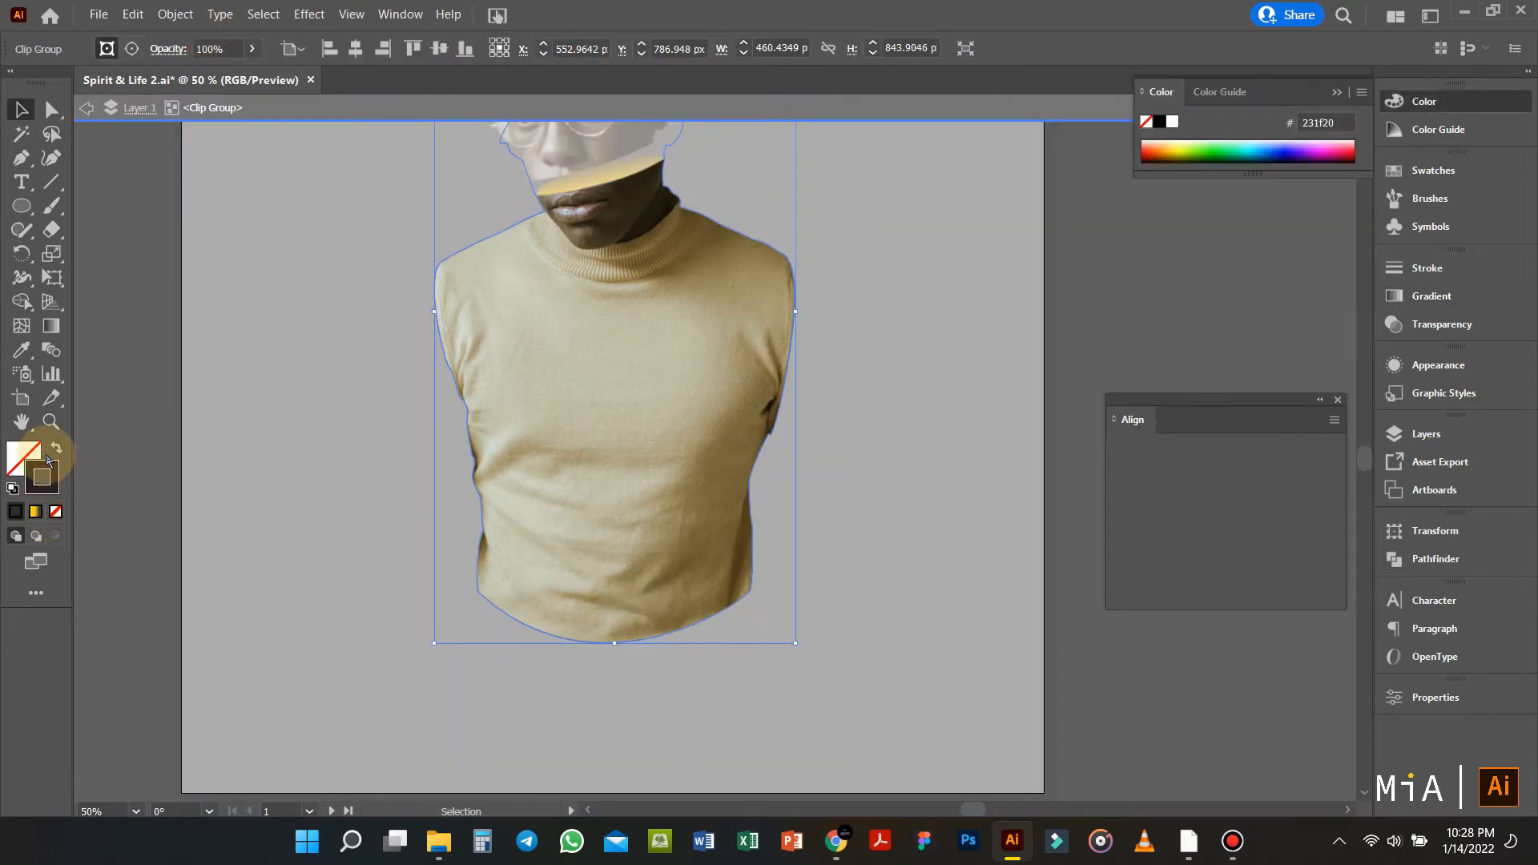
left_click(106, 49)
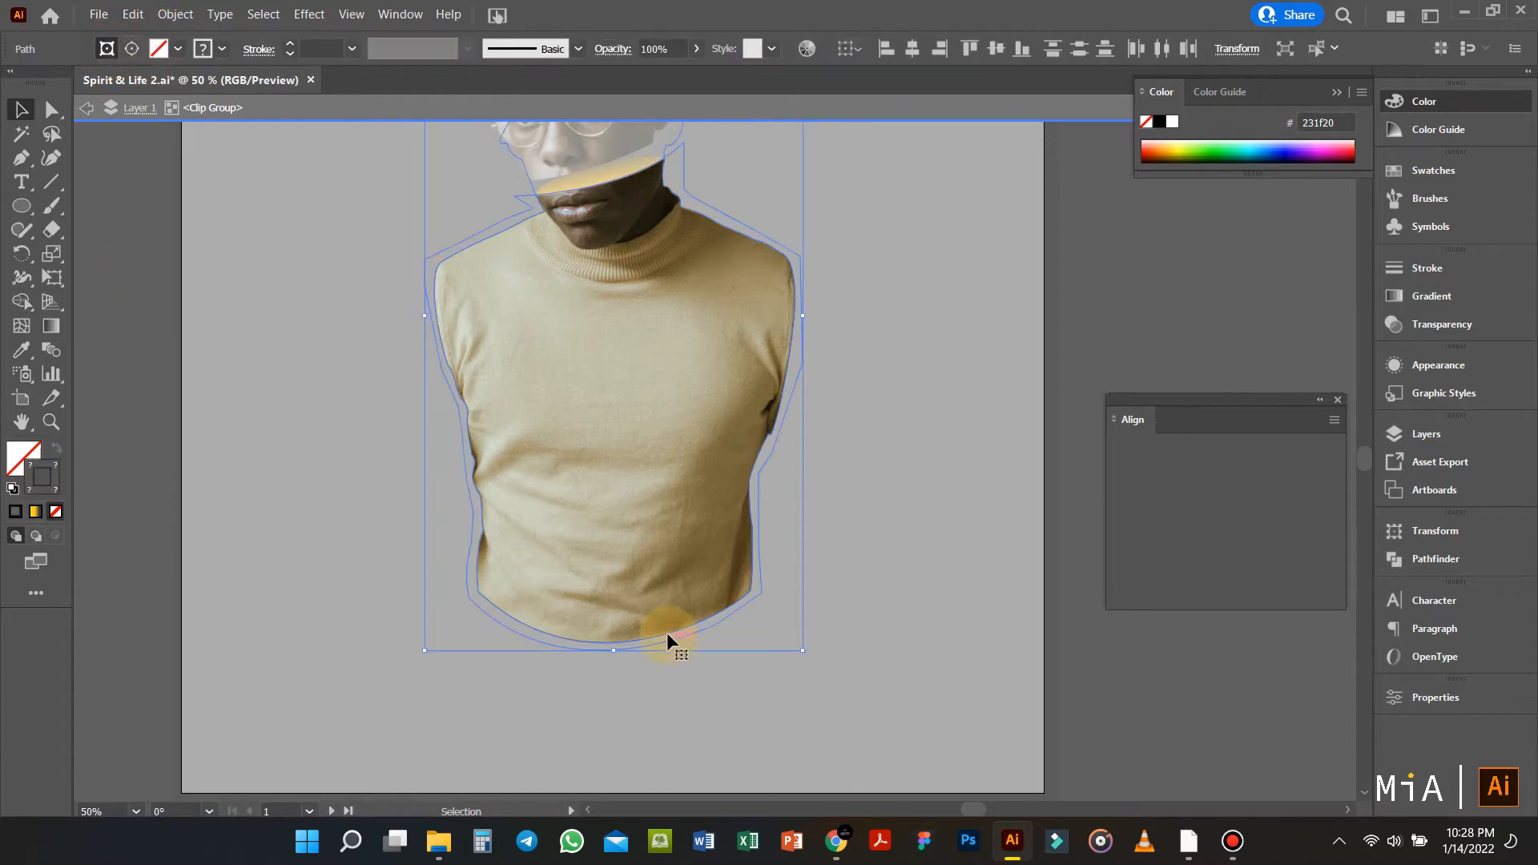
left_click(320, 48)
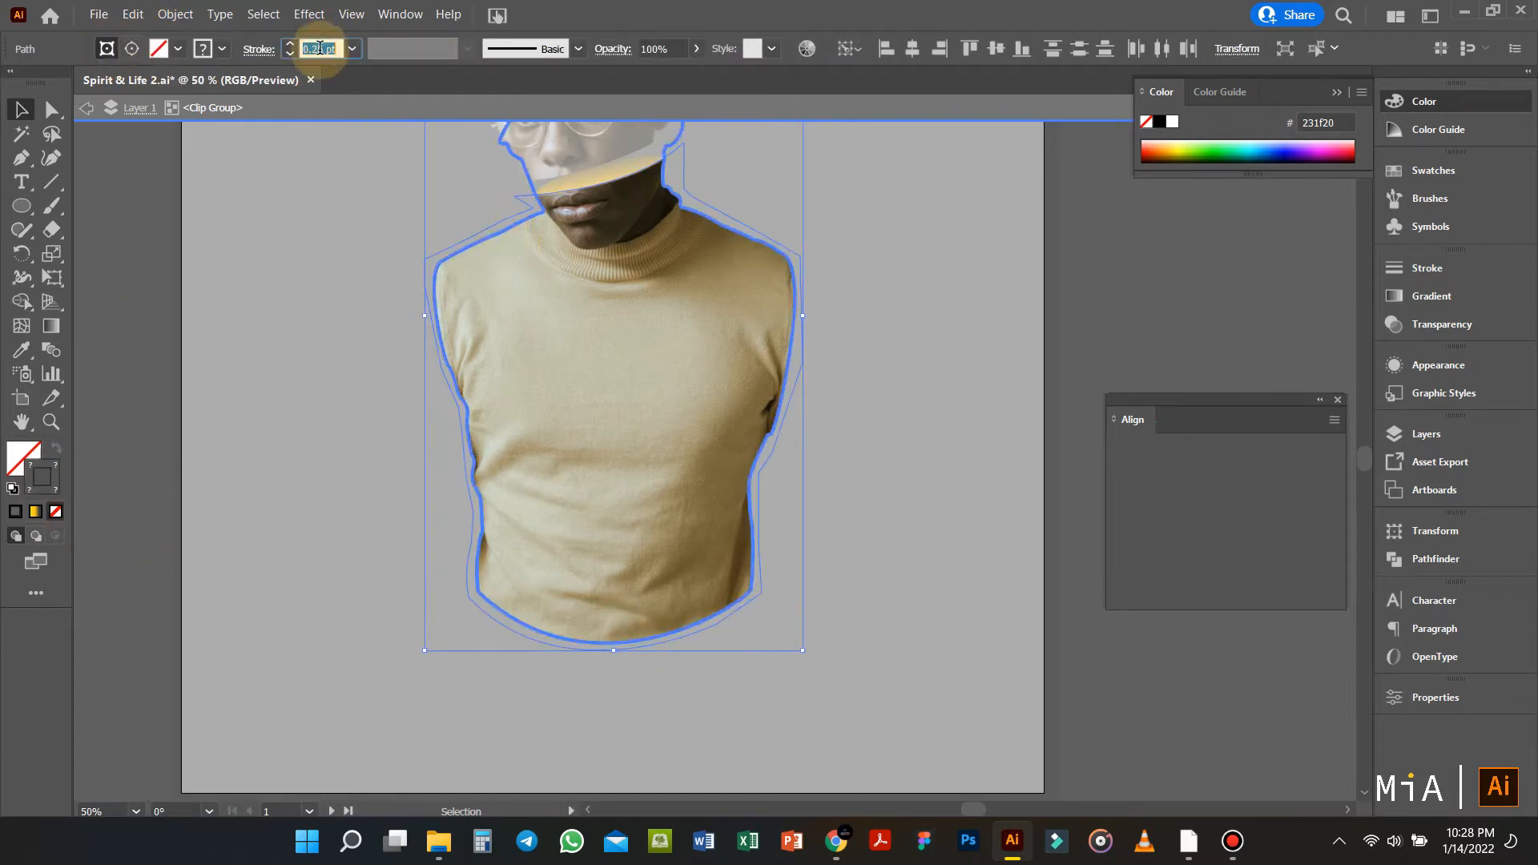
type("12")
key("Return")
type("4")
key("Return")
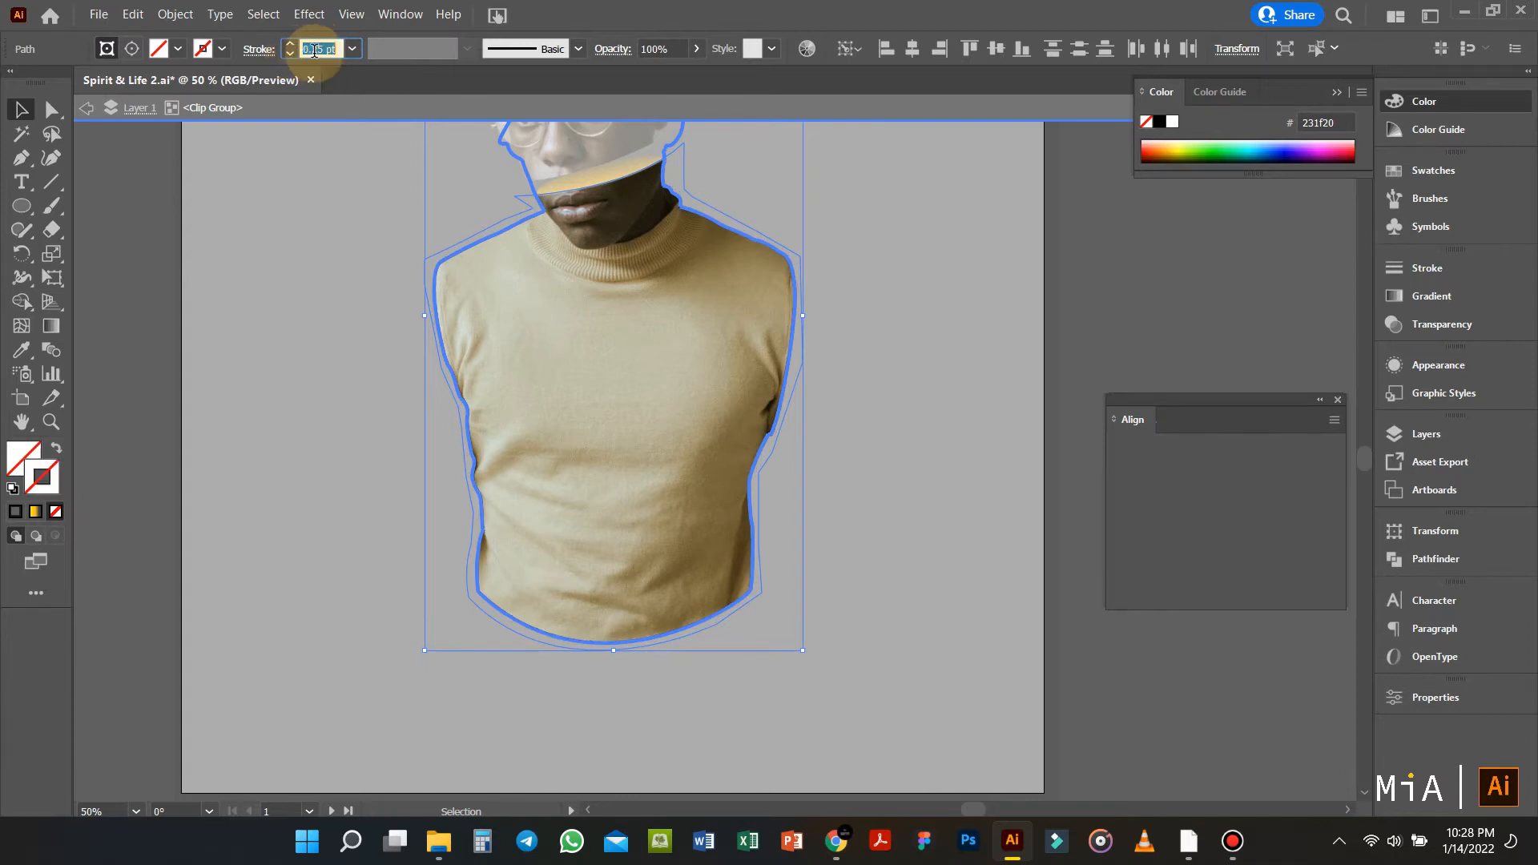
left_click(262, 50)
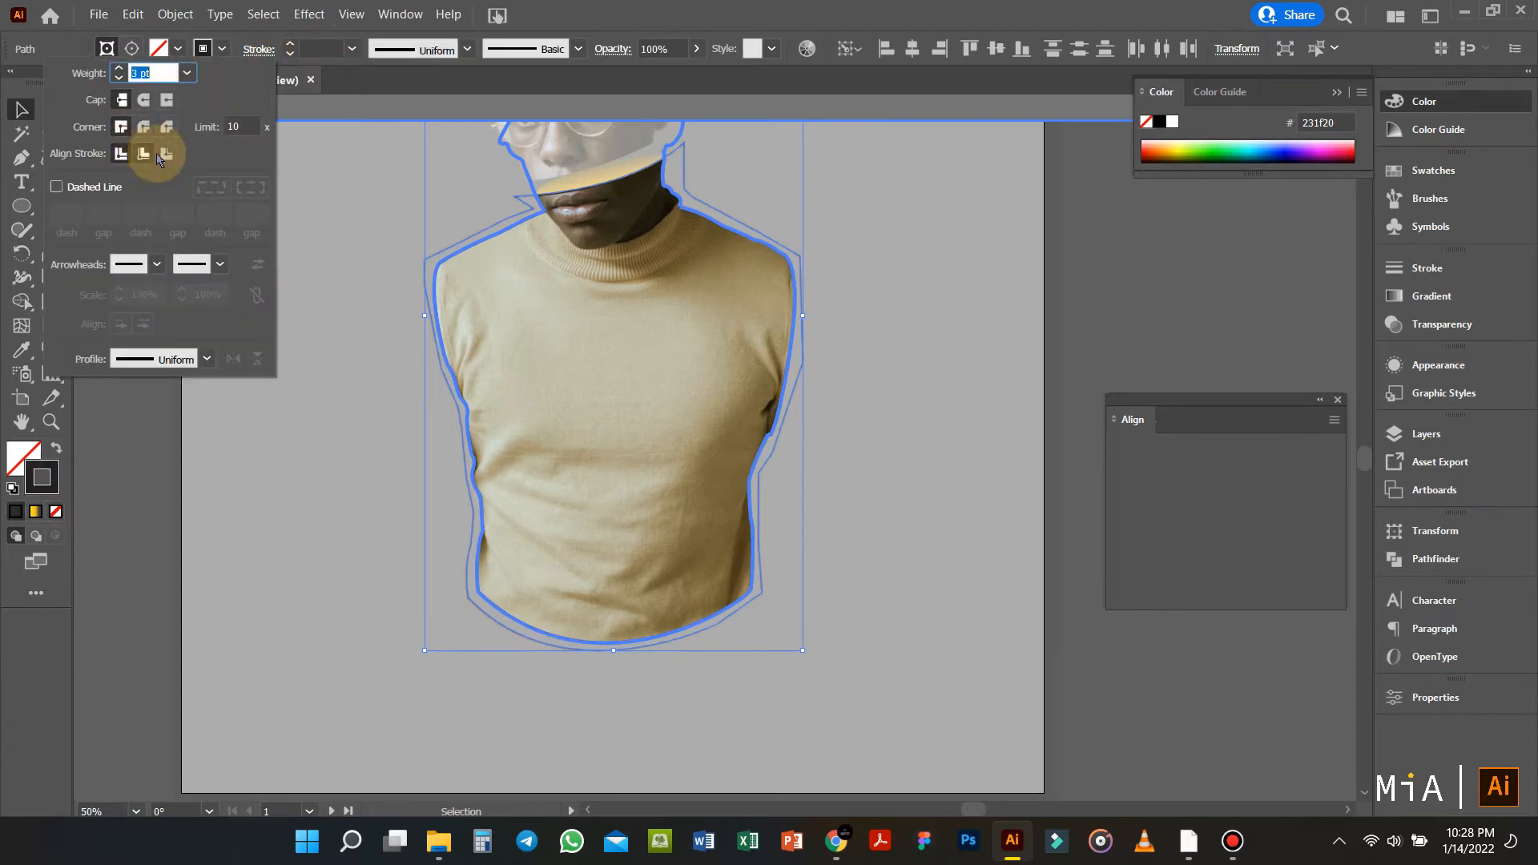
Step: Try to apply an effect to the stroked torso path and inspect the torso's edge
left_click(308, 15)
mouse_move(393, 398)
left_click(560, 400)
key("Return")
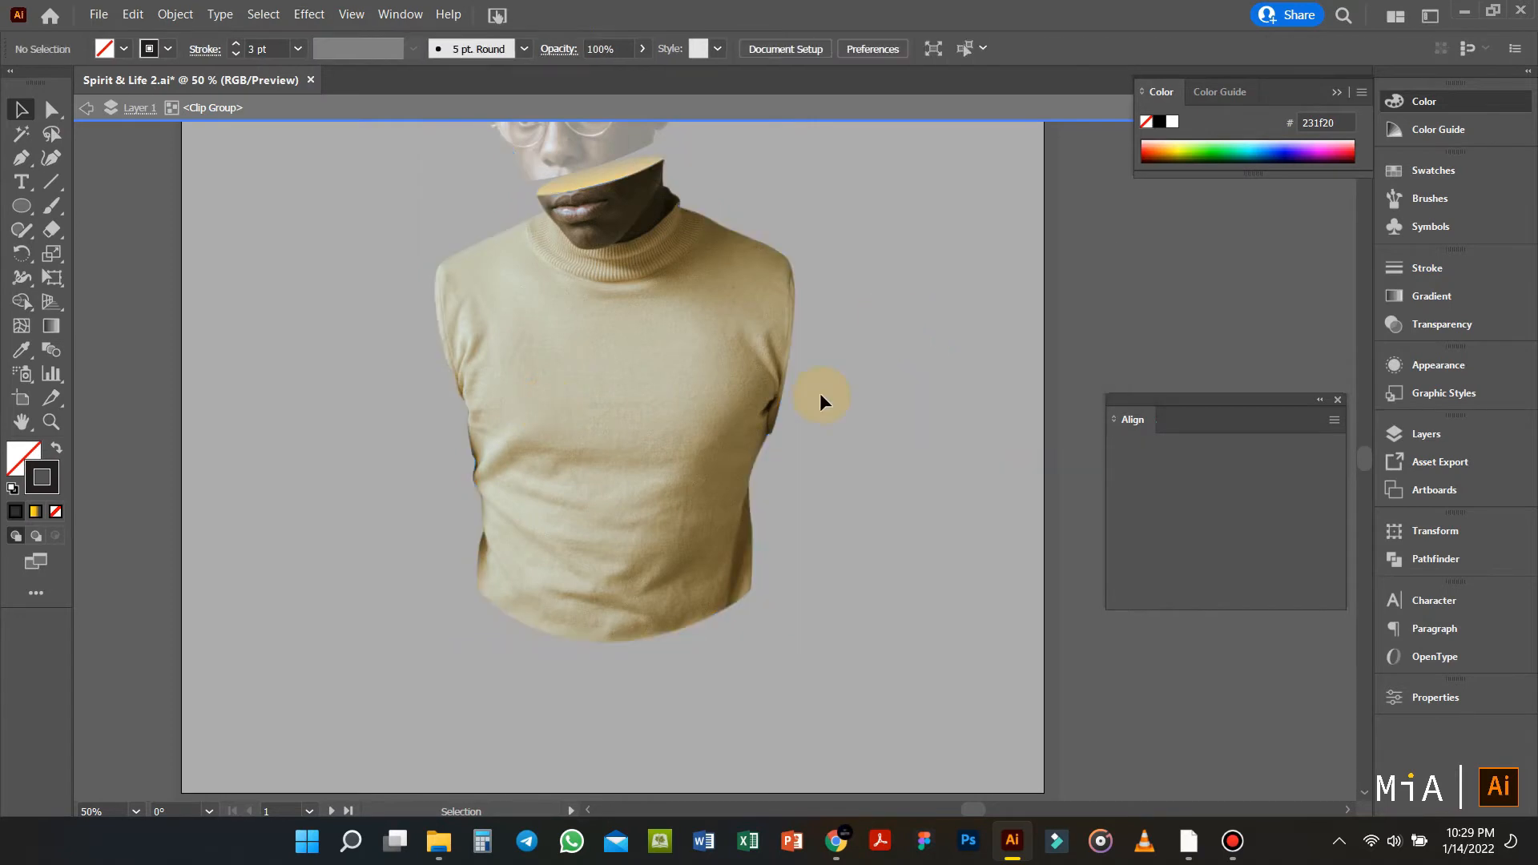
scroll(502, 469, "up", 4)
double_click(493, 468)
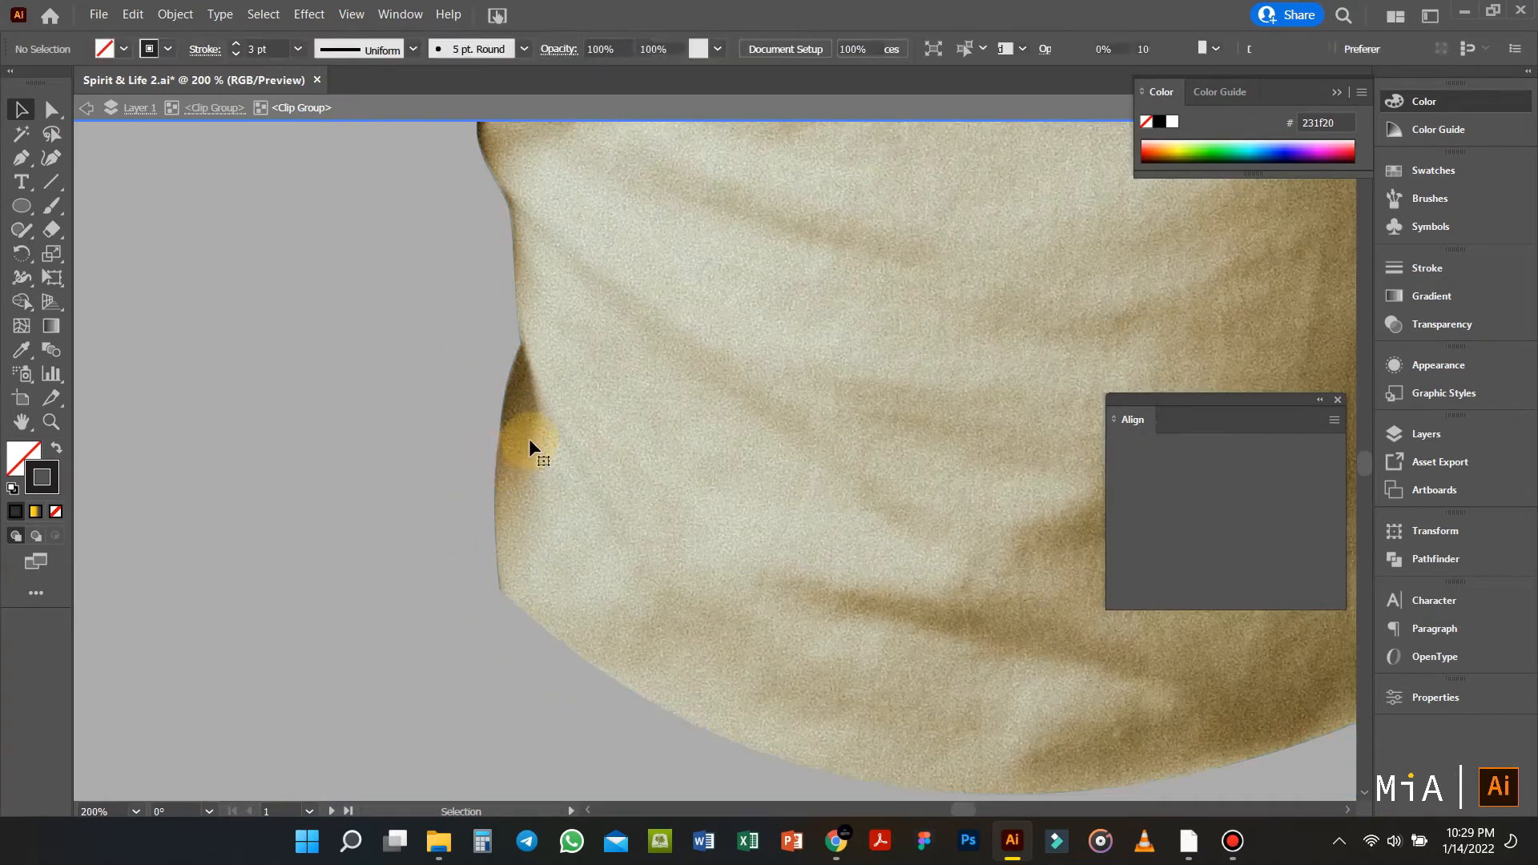
scroll(501, 419, "down", 5)
left_click(498, 237)
scroll(499, 237, "up", 2)
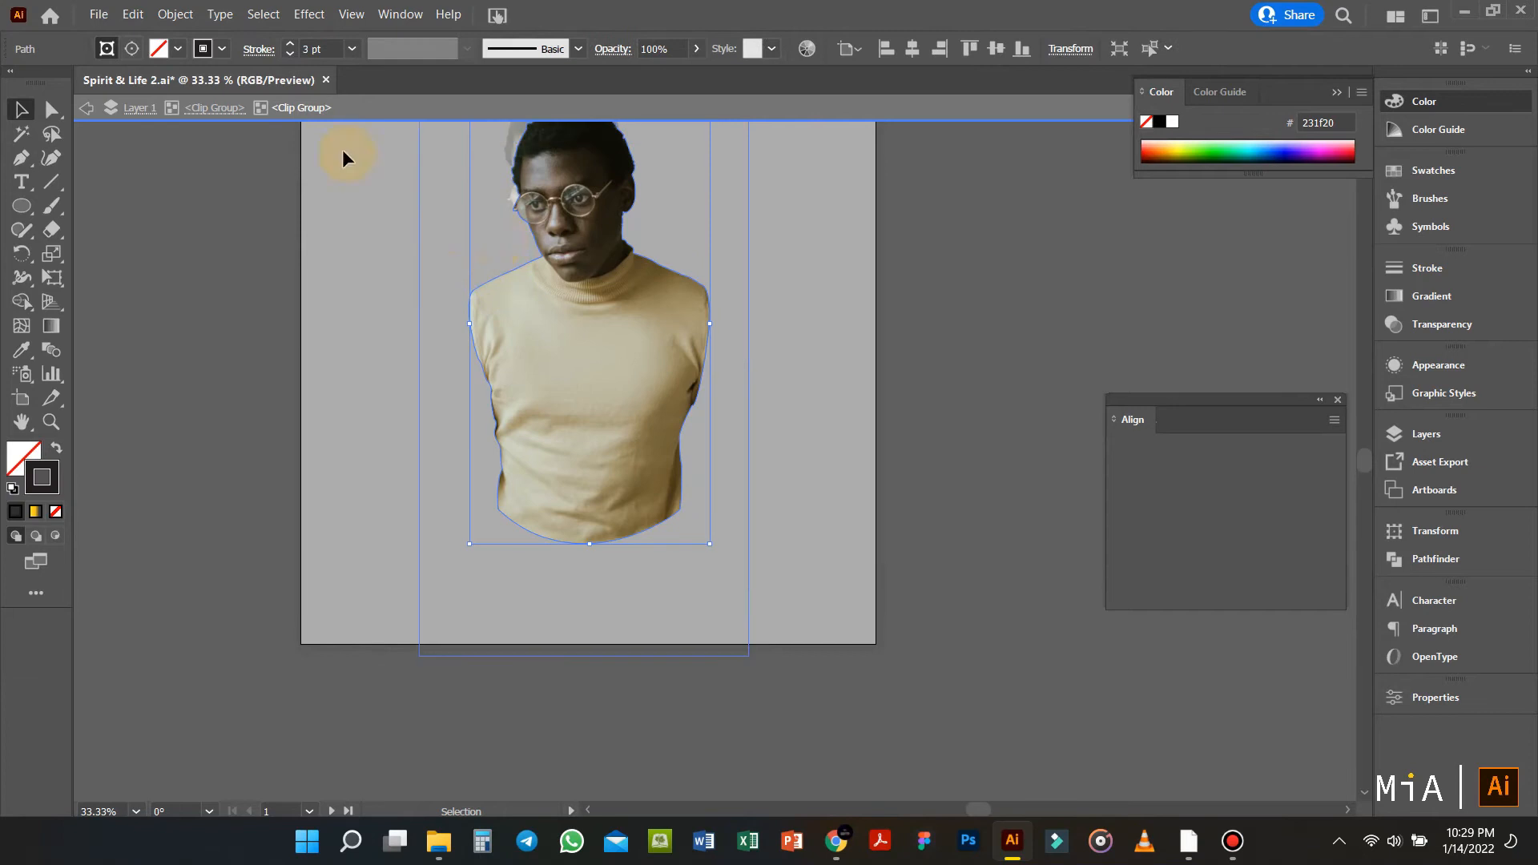
Step: Try a 23 pt dark stroke on the torso's clipping path, then leave isolation mode
left_click(187, 112)
left_click(473, 292)
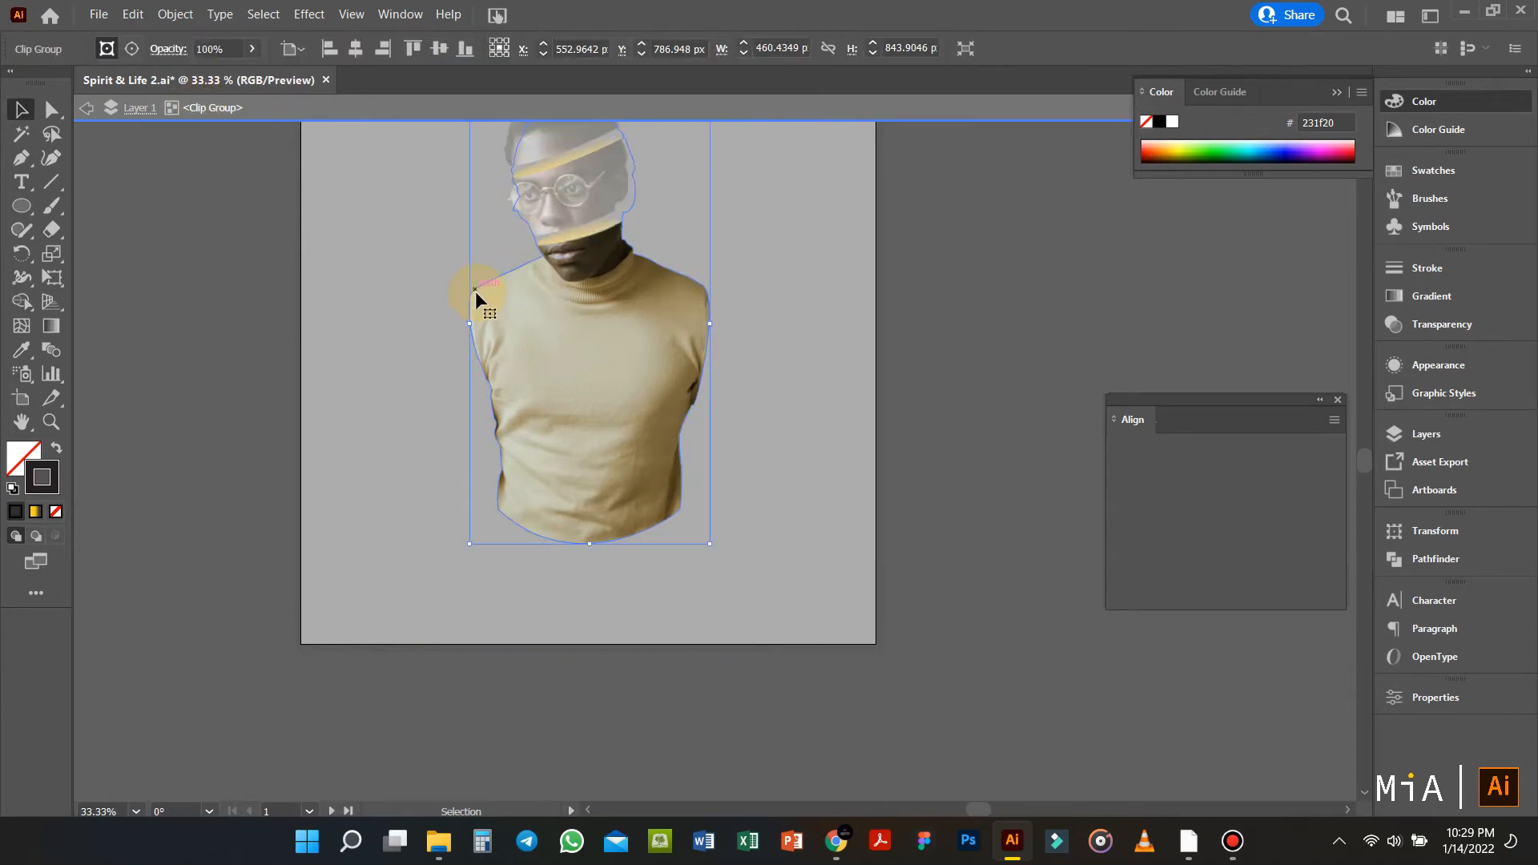
double_click(38, 483)
left_click(982, 290)
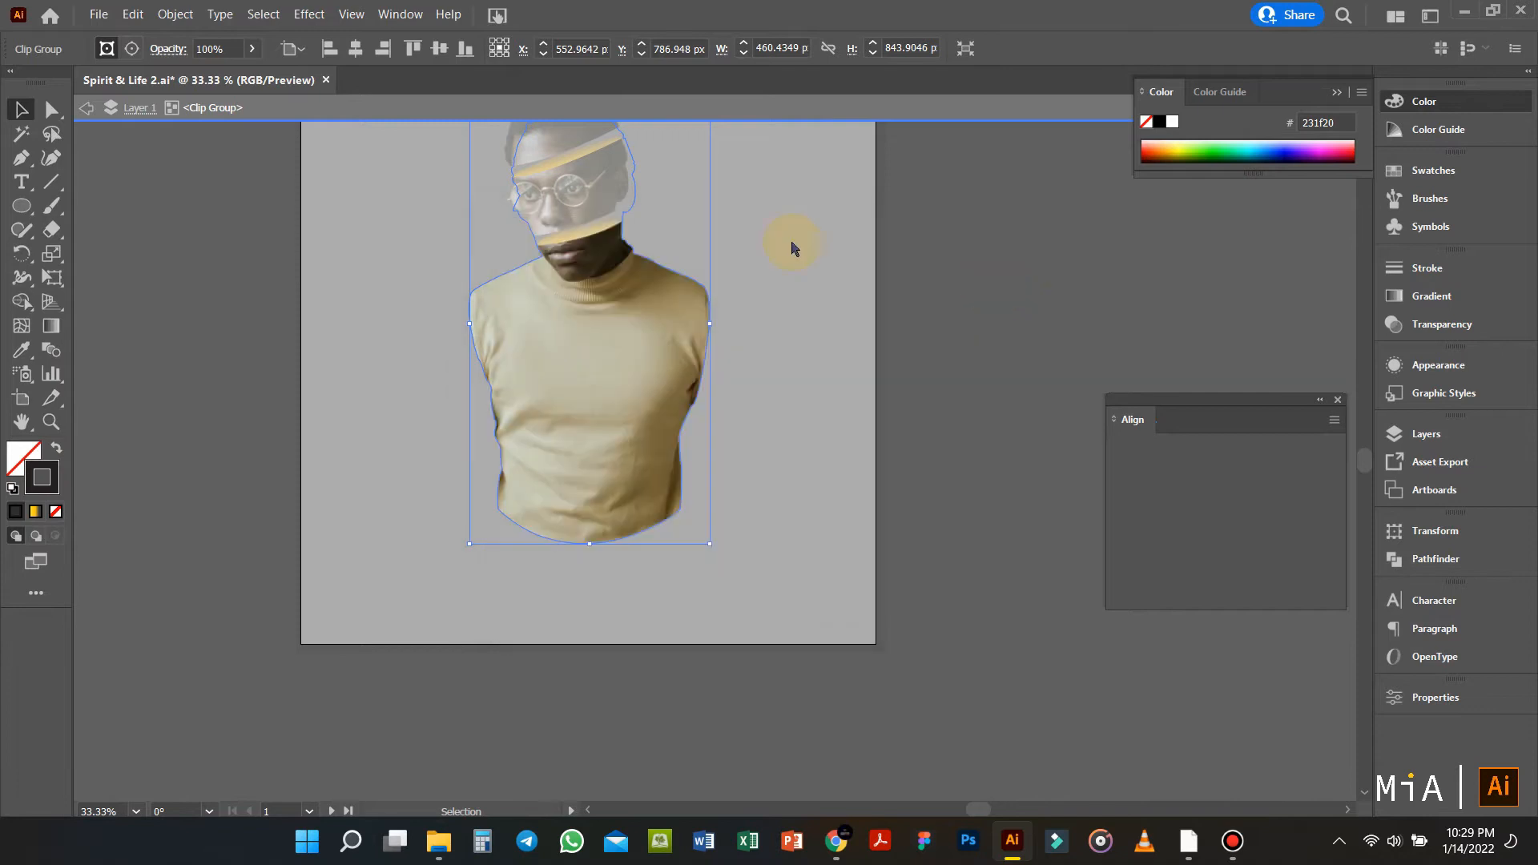
left_click(116, 50)
left_click(222, 49)
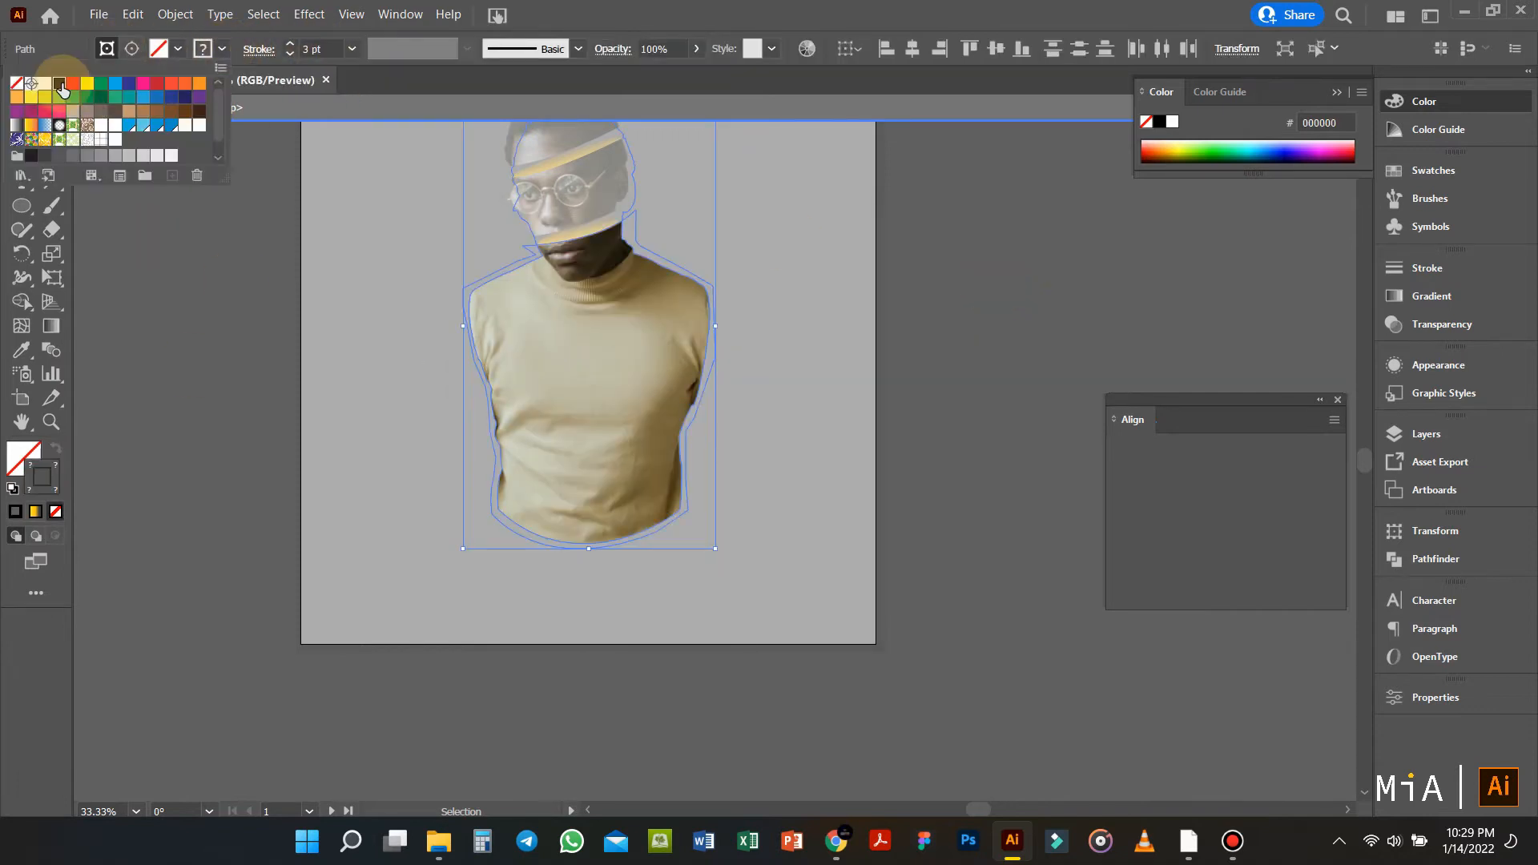
scroll(314, 47, "up", 1)
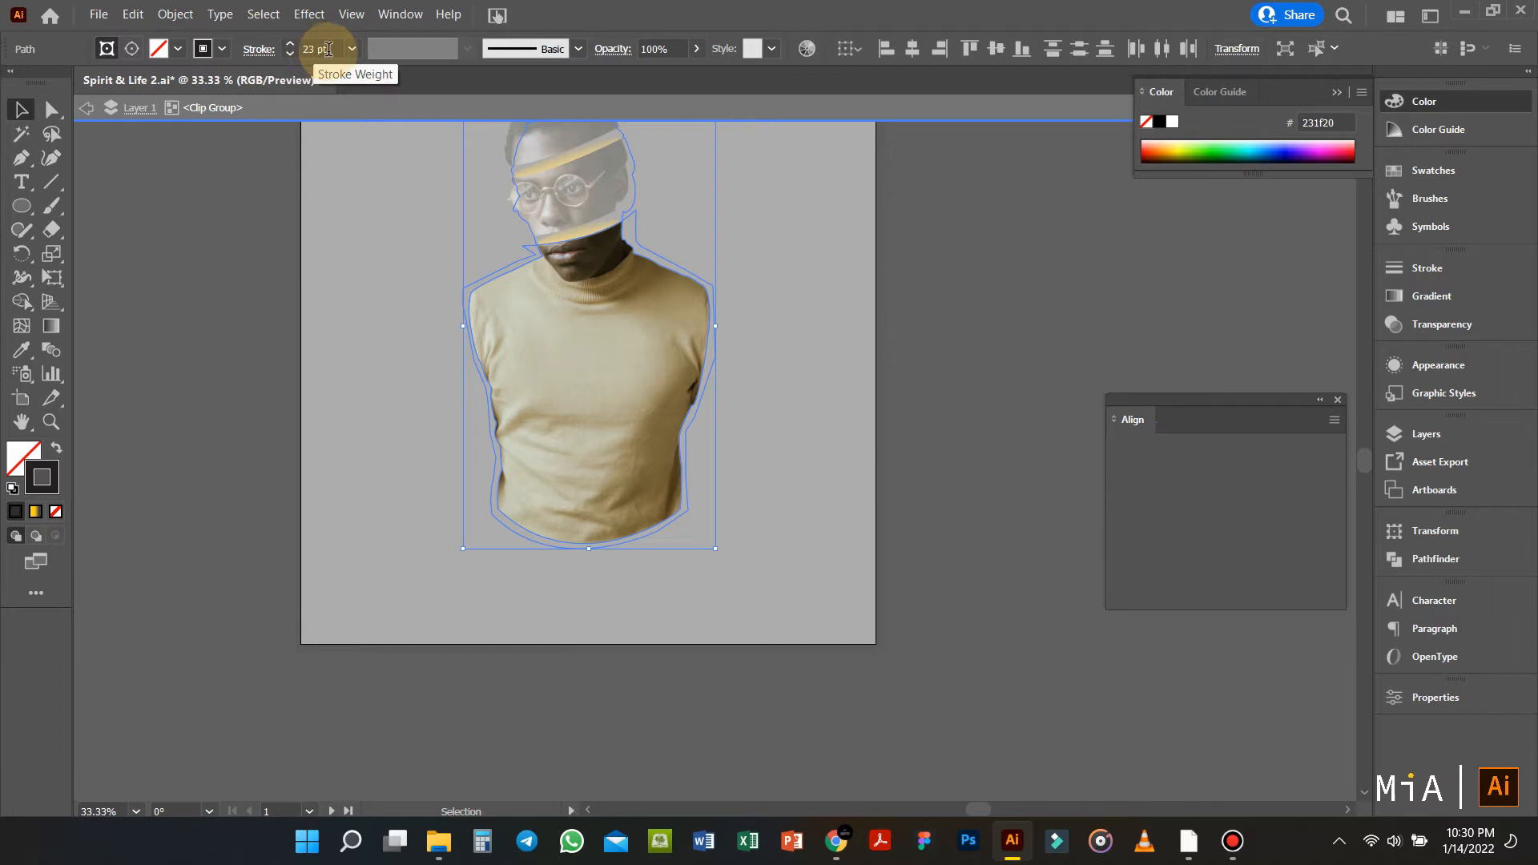
double_click(261, 257)
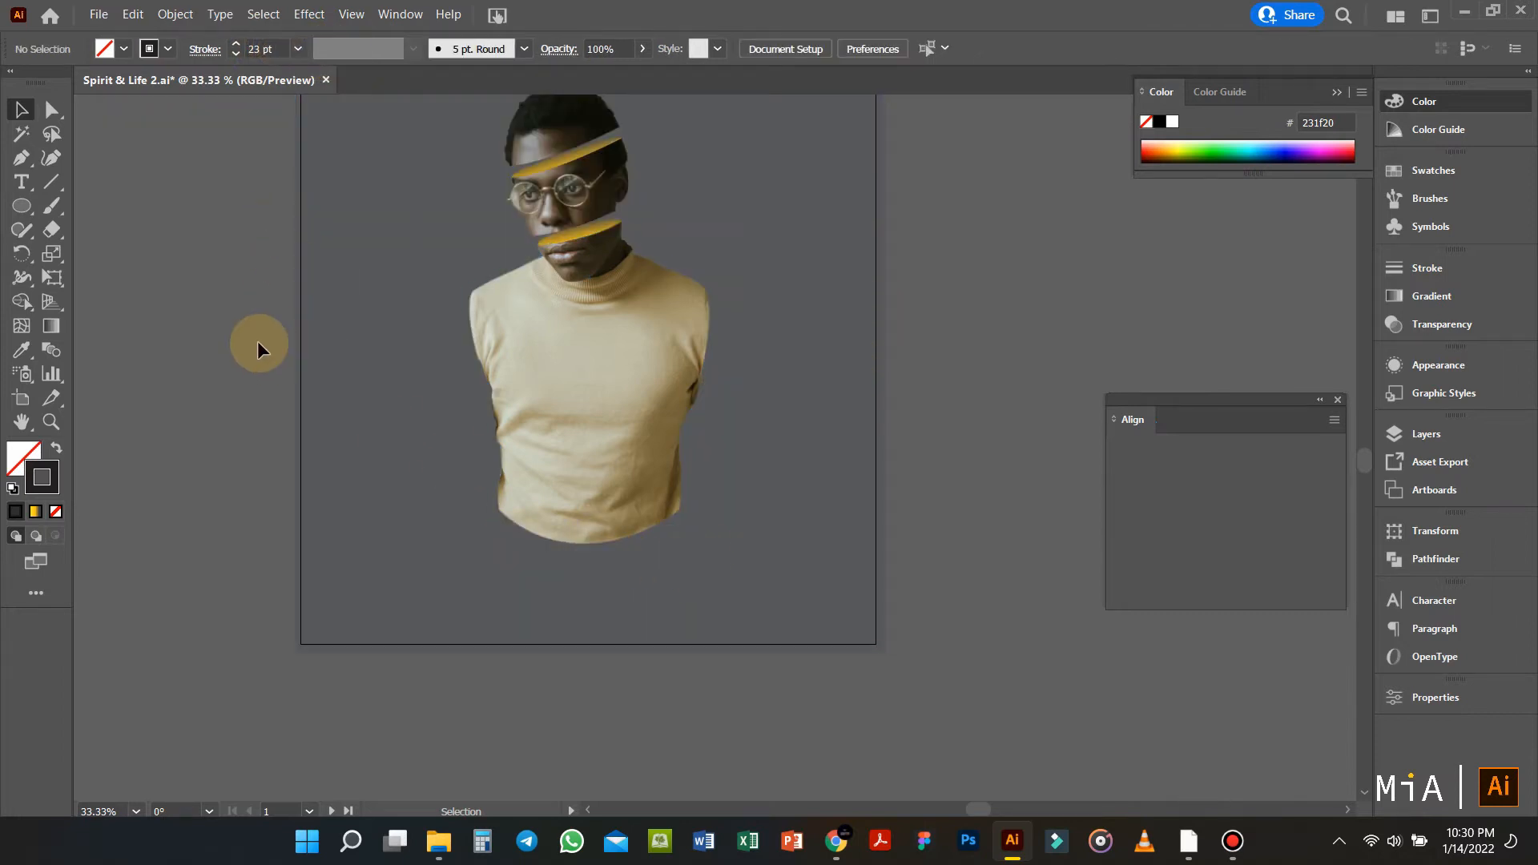
Step: Convert the torso, face and head pieces to grayscale, leaving the yellow gradient ellipses in colour
left_click(611, 396)
scroll(585, 267, "up", 3)
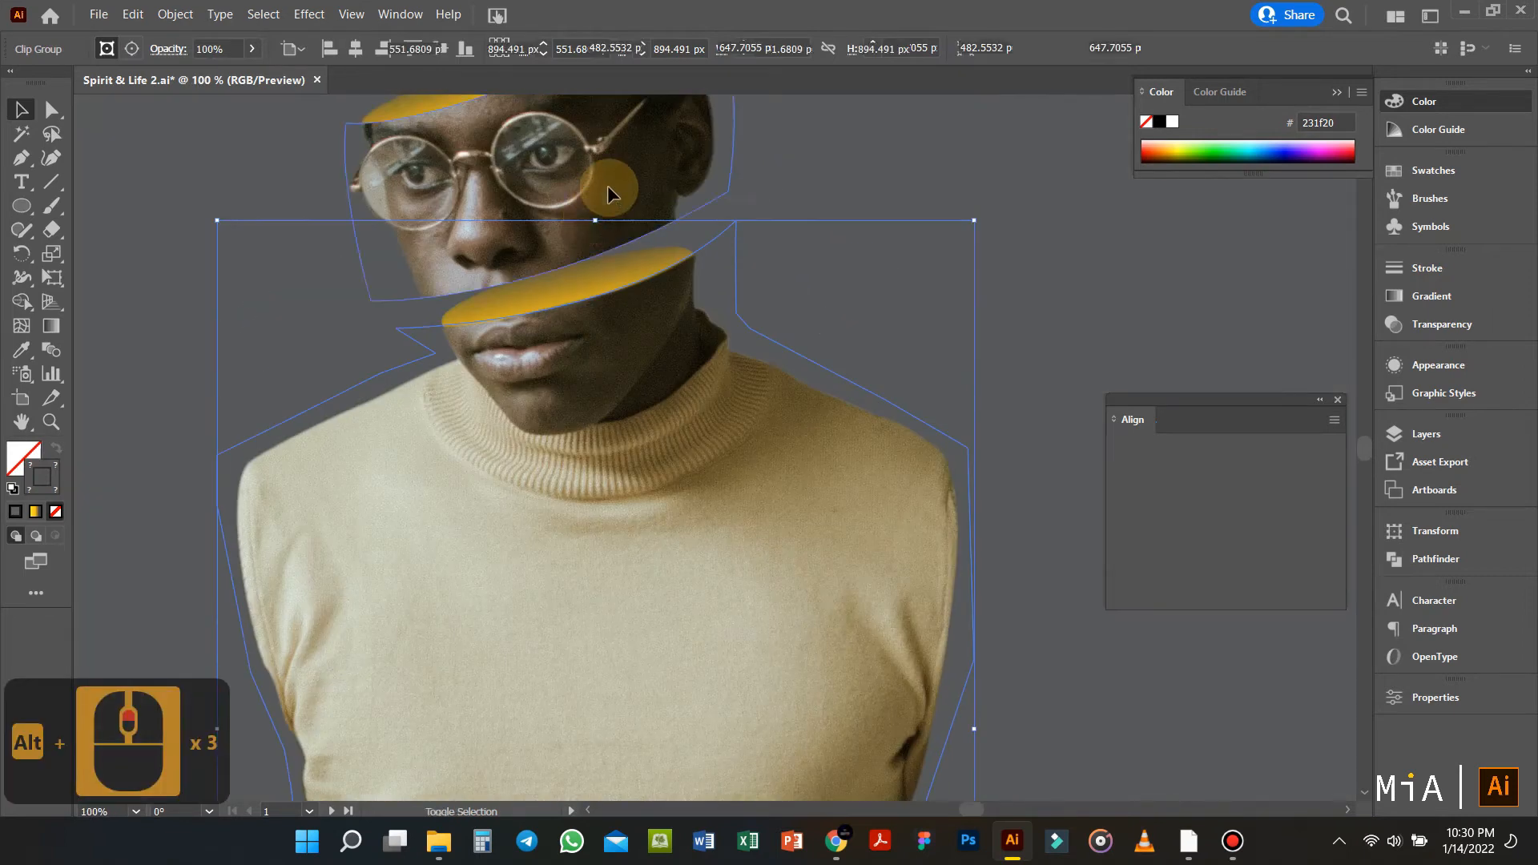
left_click(607, 187, "shift")
scroll(596, 182, "up", 3)
left_click(557, 178, "shift")
left_click(133, 15)
mouse_move(330, 374)
left_click(535, 530)
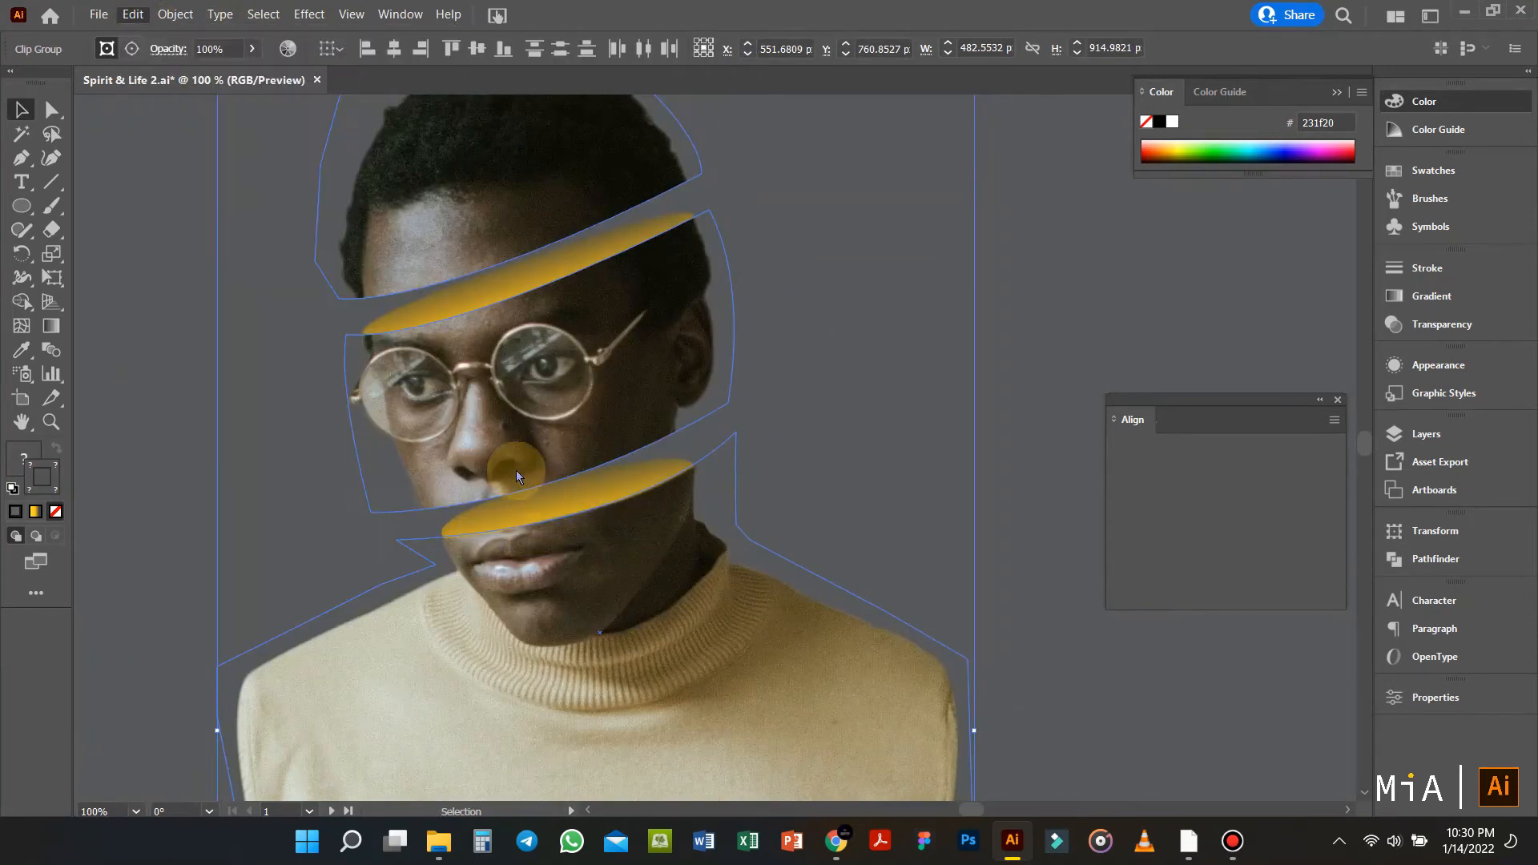
scroll(587, 429, "down", 2)
left_click(698, 398)
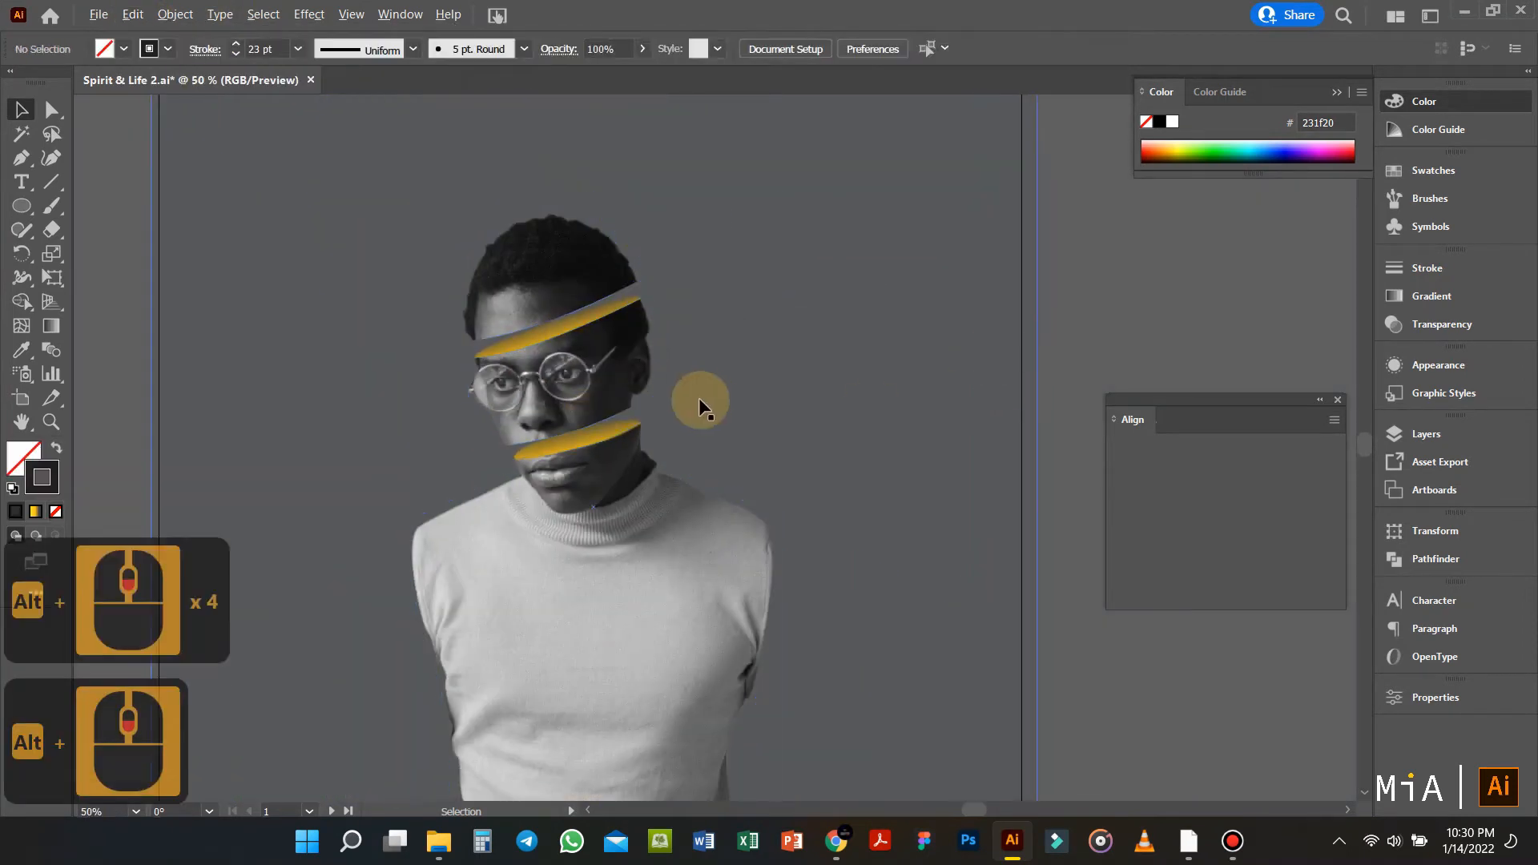
Step: Draw a curved open Pen path along the torso's lower edge from one side to the other
scroll(705, 401, "down", 2)
scroll(500, 599, "up", 5)
key("p")
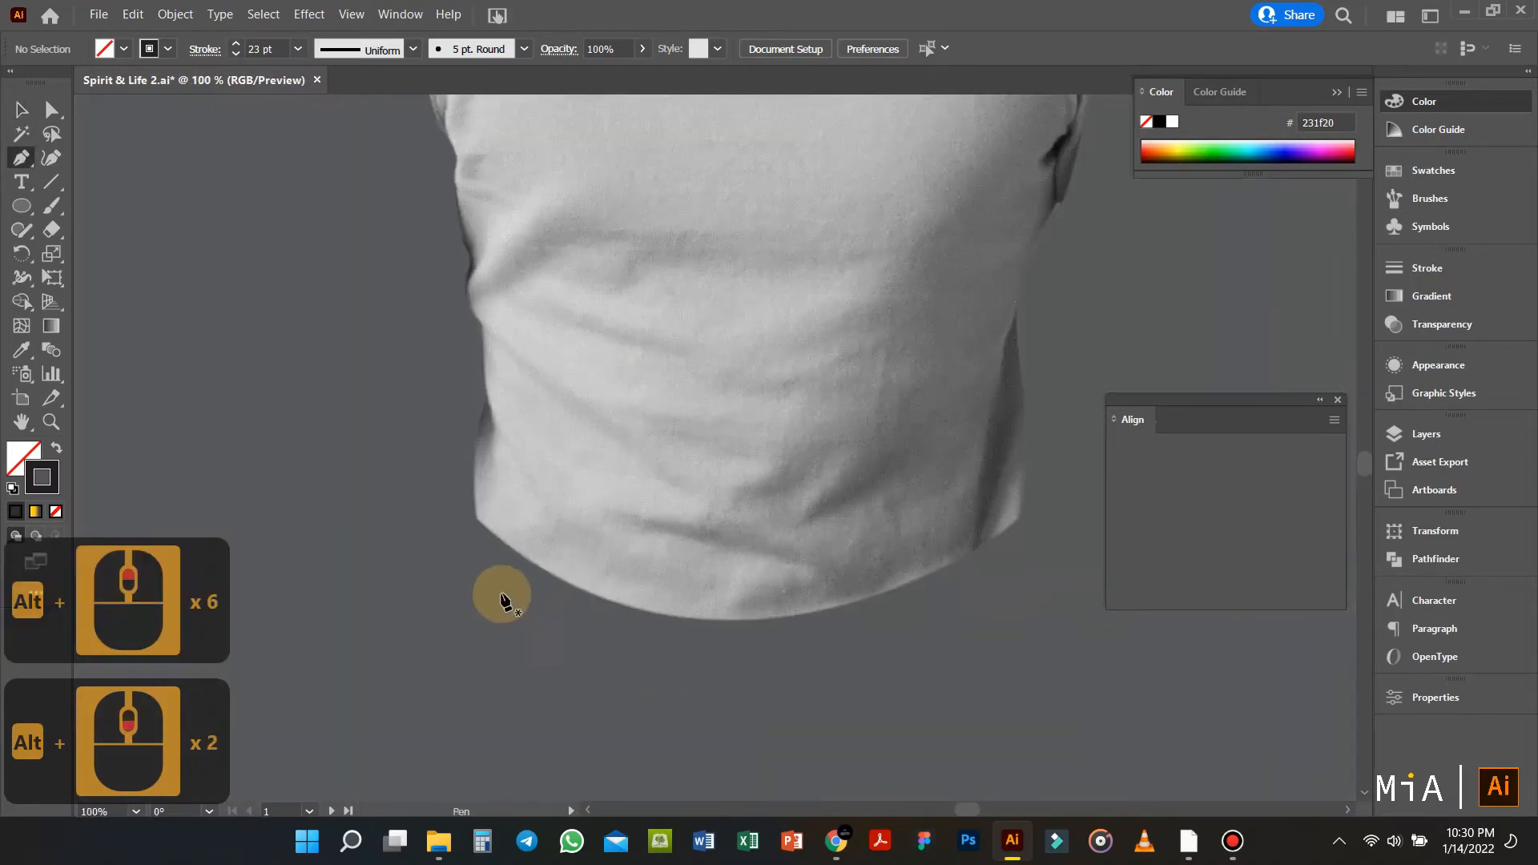
left_click(475, 517)
mouse_move(1304, 288)
left_mouse_down()
mouse_move(1256, 301)
mouse_move(1270, 271)
mouse_move(1285, 282)
mouse_move(1265, 282)
left_mouse_up()
left_click(756, 608)
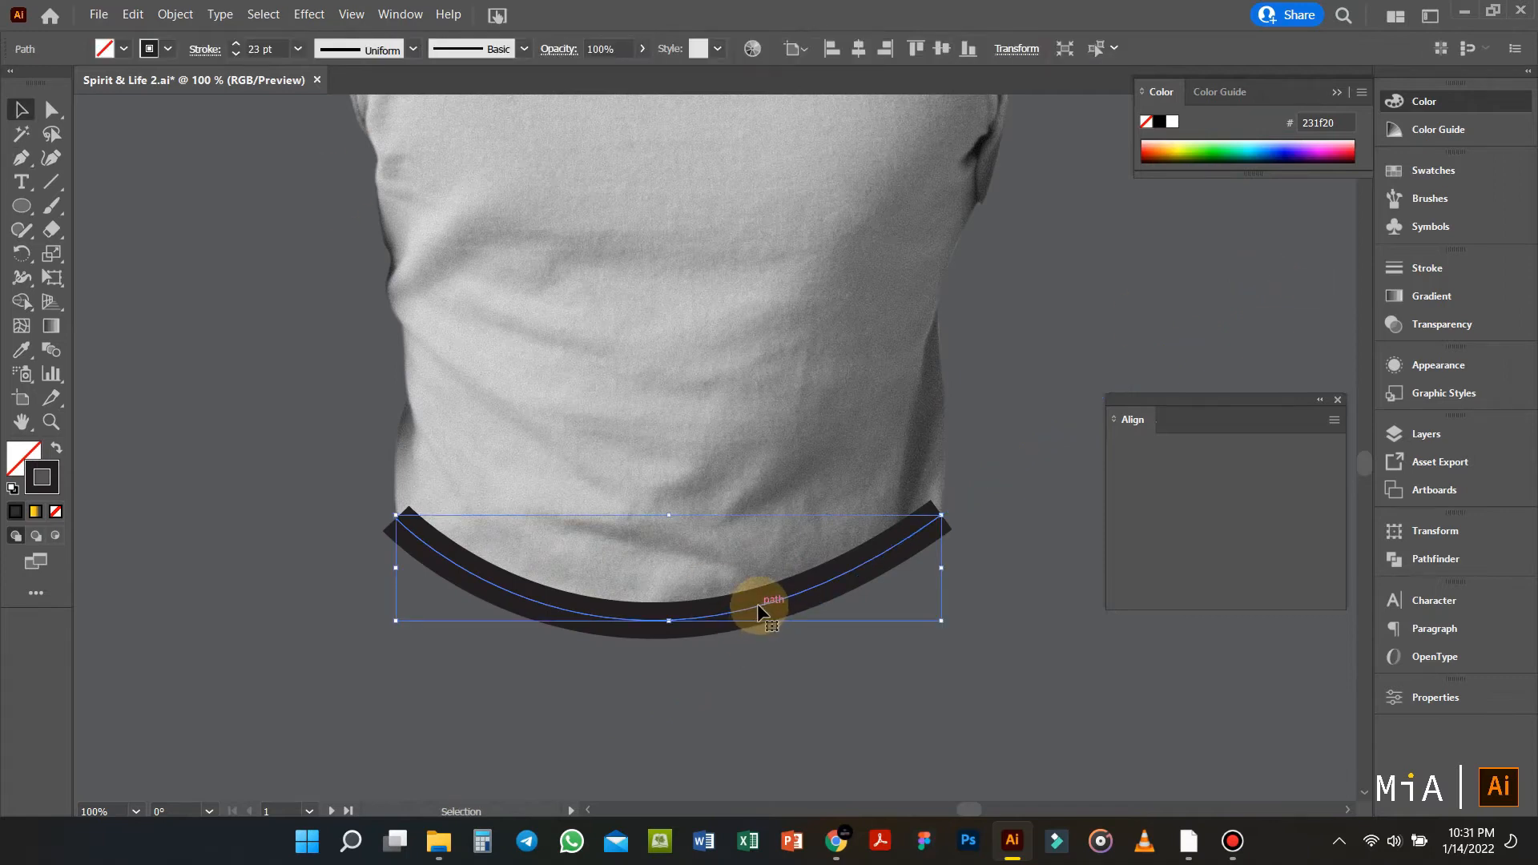
Step: Place the dark curve behind the torso, just above the background, and set its stroke weight to 5 pt
key("ctrl+shift+bracketleft")
key("ctrl+bracketright")
scroll(276, 49, "down", 13)
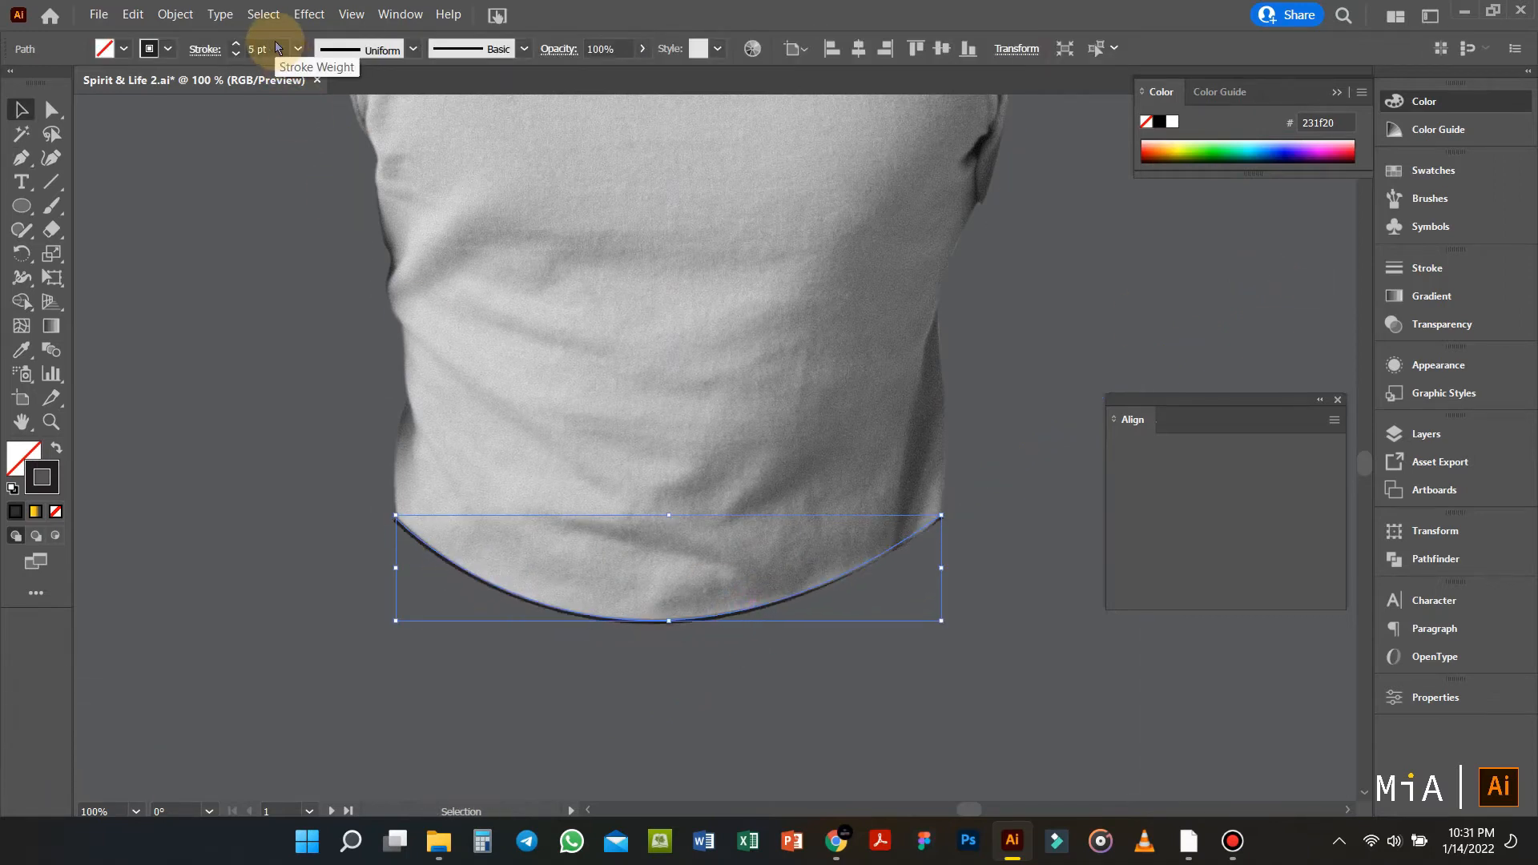
scroll(848, 629, "up", 2)
left_click(564, 607)
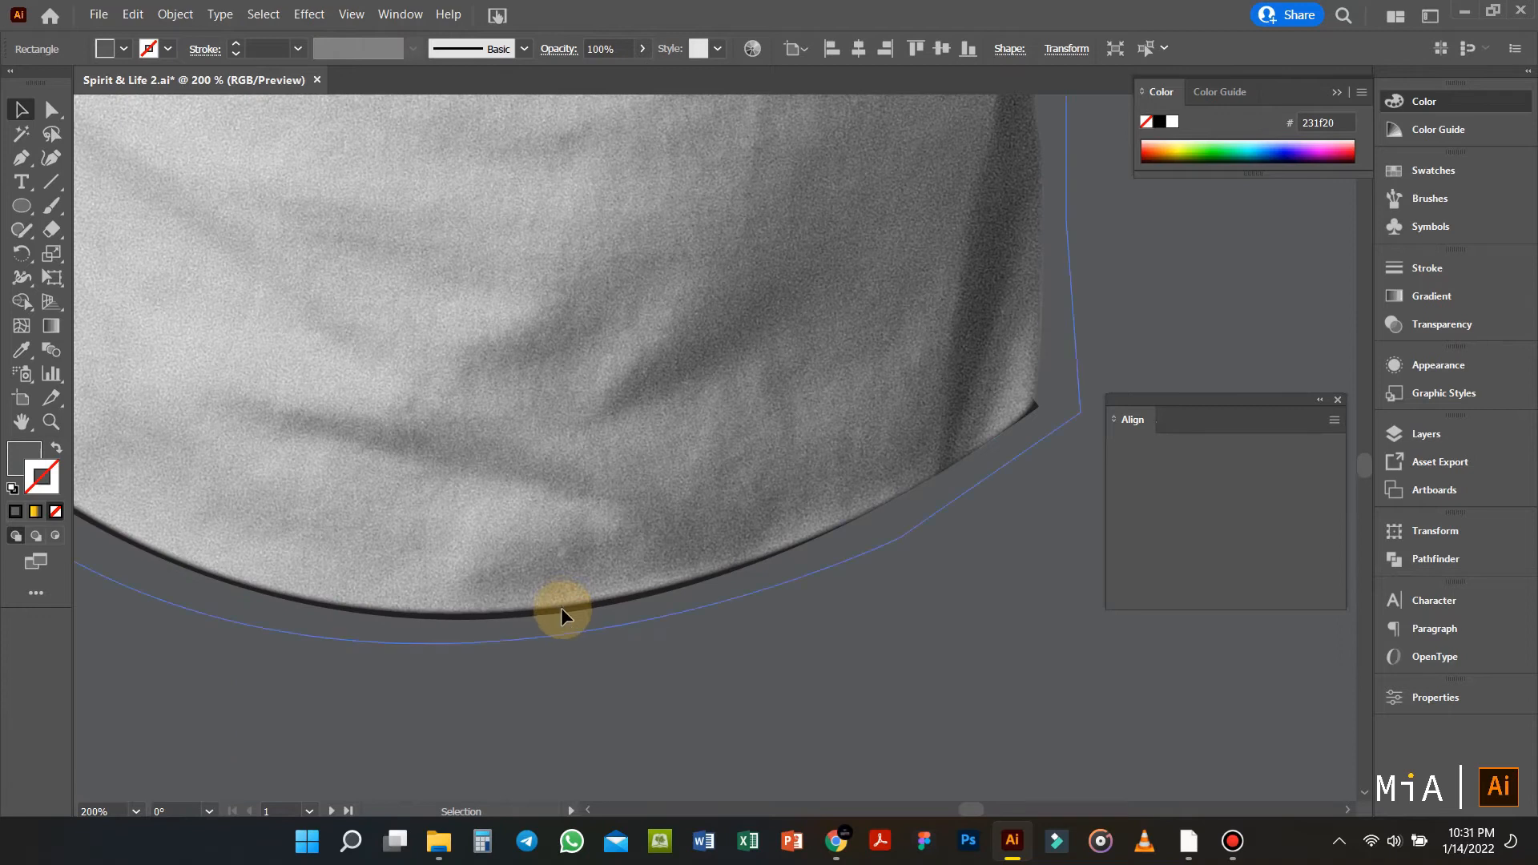
scroll(565, 660, "down", 3)
Step: Draw a flat ellipse about 725 by 70 px and centre it below the torso
scroll(566, 660, "down", 2)
key("l")
mouse_move(412, 648)
left_mouse_down()
mouse_move(817, 628)
mouse_move(791, 684)
left_mouse_up()
key("v")
left_click_drag(630, 665, 610, 665)
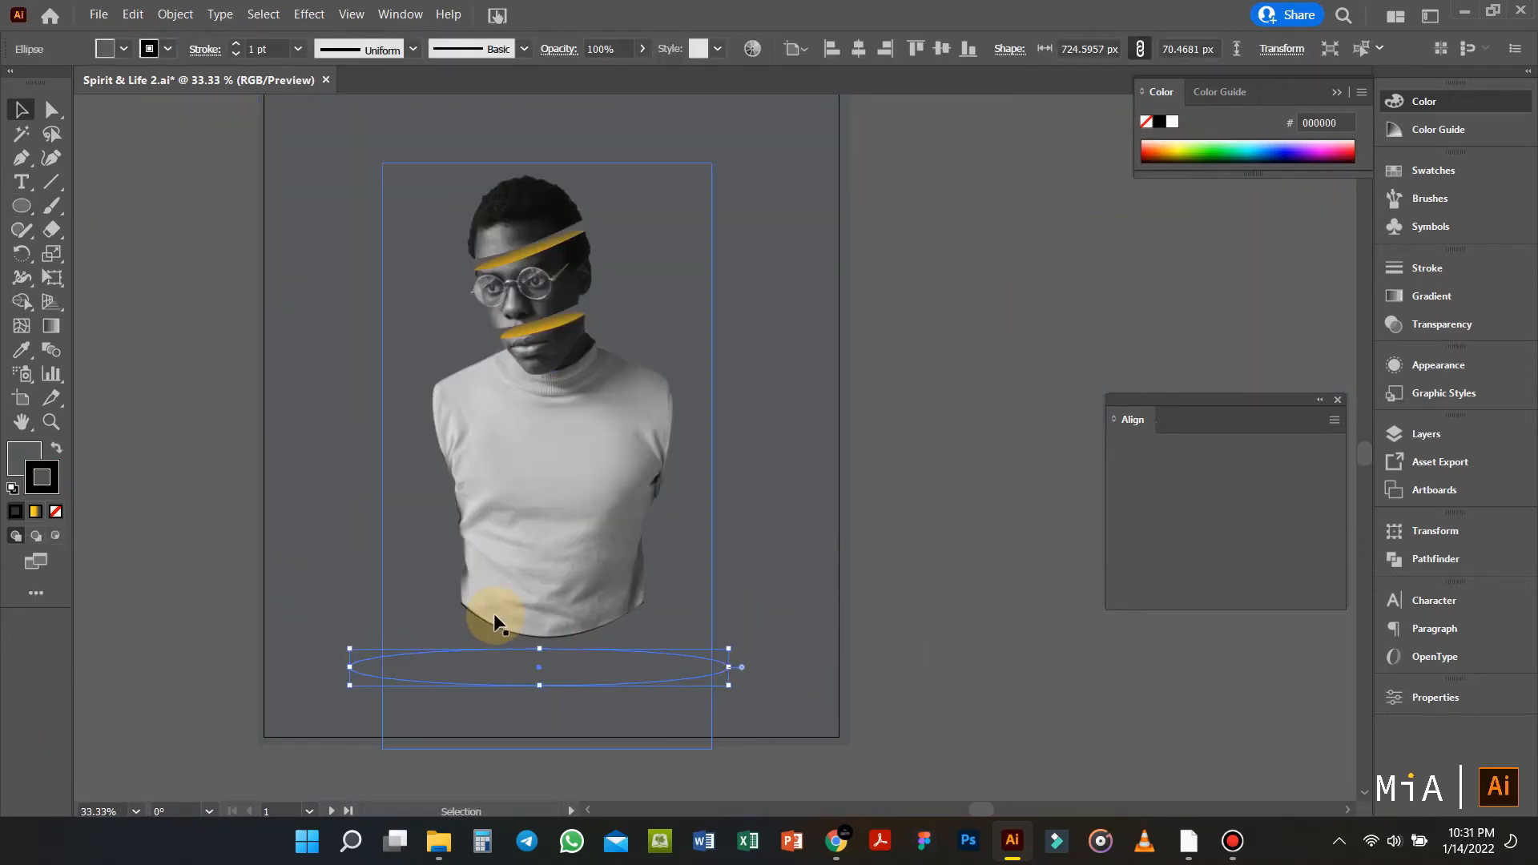
Step: Fill the ellipse below the torso with black, remove its stroke and make it narrower
key("shift+x")
left_click(55, 511)
mouse_move(719, 674)
left_mouse_down()
mouse_move(740, 674)
mouse_move(614, 675)
left_mouse_up()
left_click_drag(586, 670, 581, 676)
left_click(657, 662)
scroll(664, 653, "up", 3)
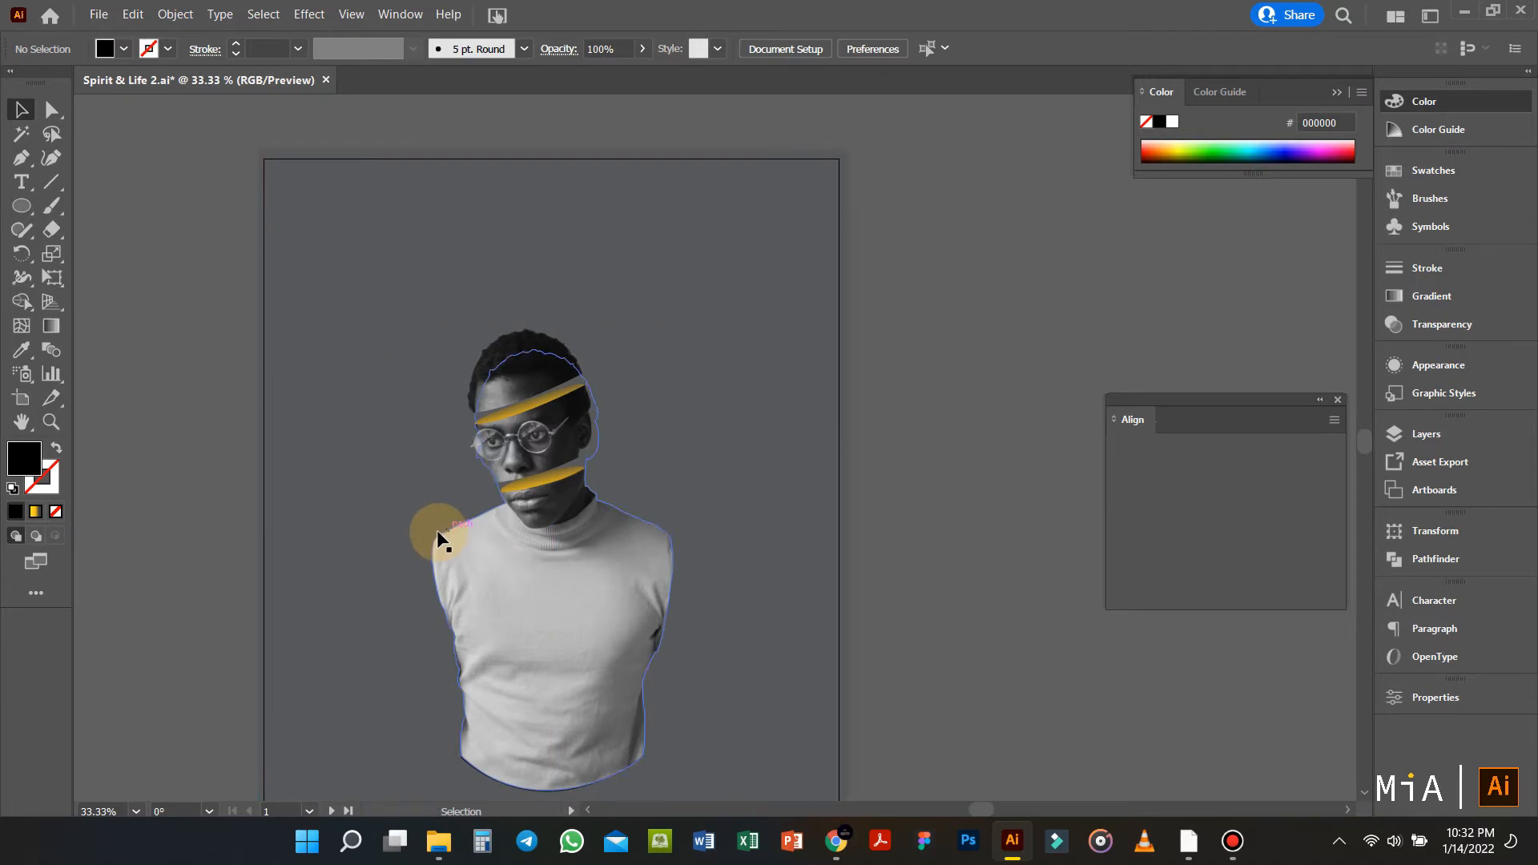
scroll(453, 525, "down", 1)
left_click(479, 528)
scroll(485, 532, "up", 2)
scroll(484, 534, "down", 1)
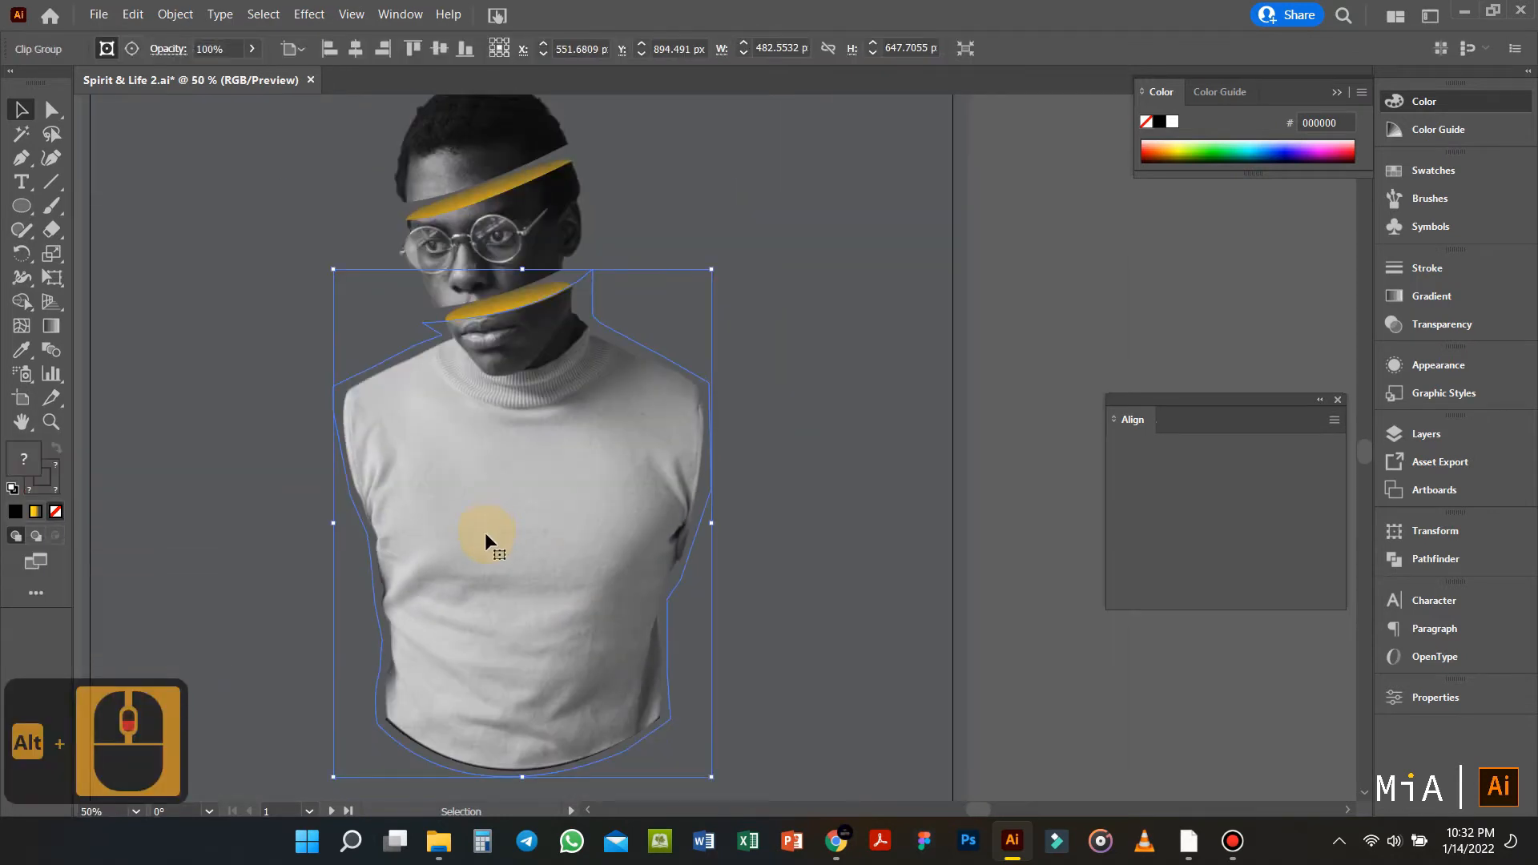
key("t")
key("p")
left_click(369, 350)
key("ctrl+z")
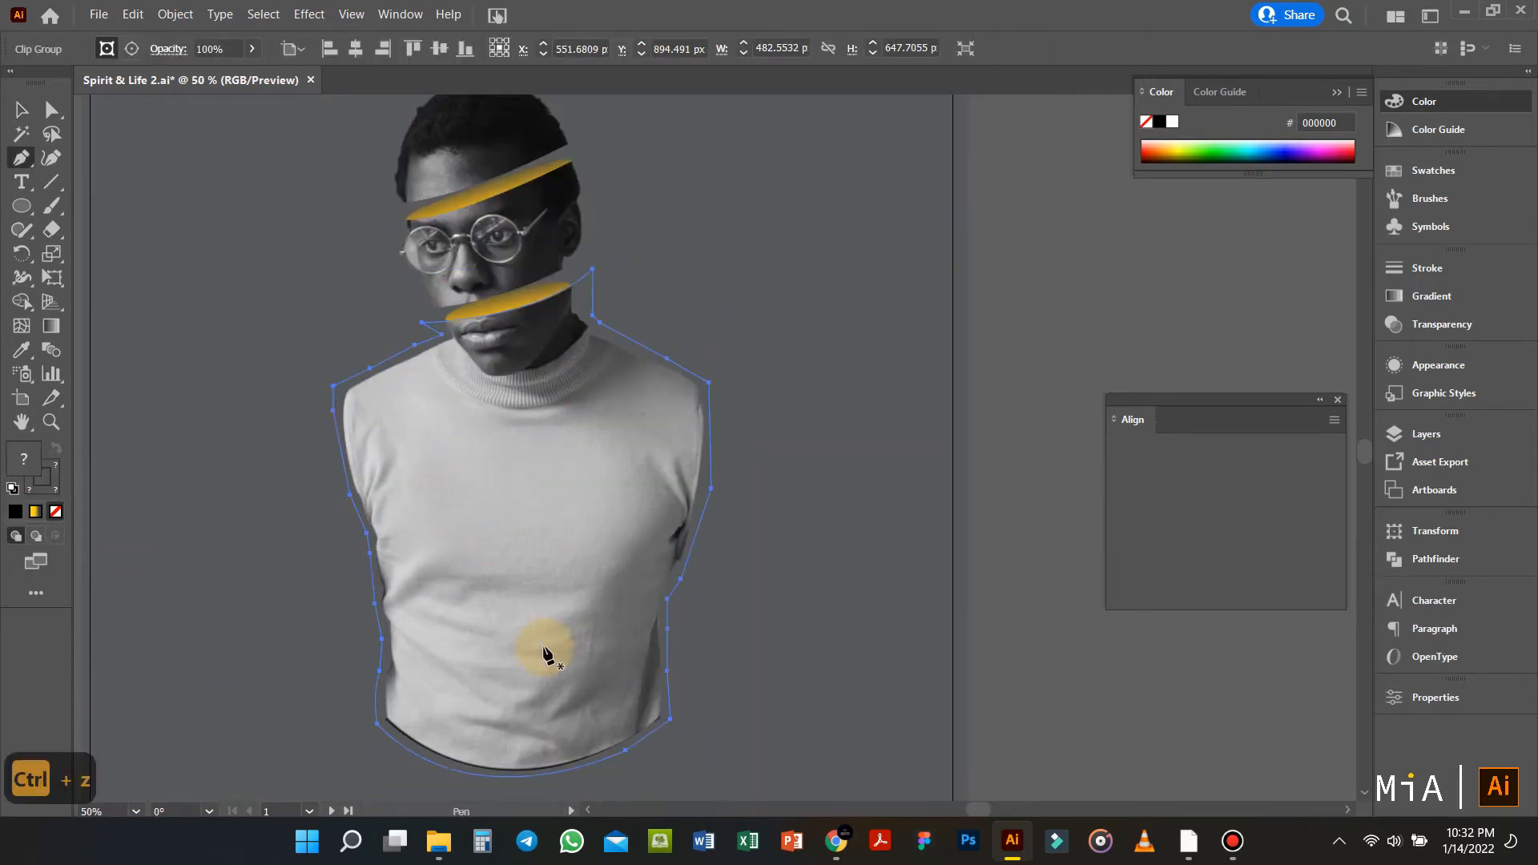
left_click(328, 503)
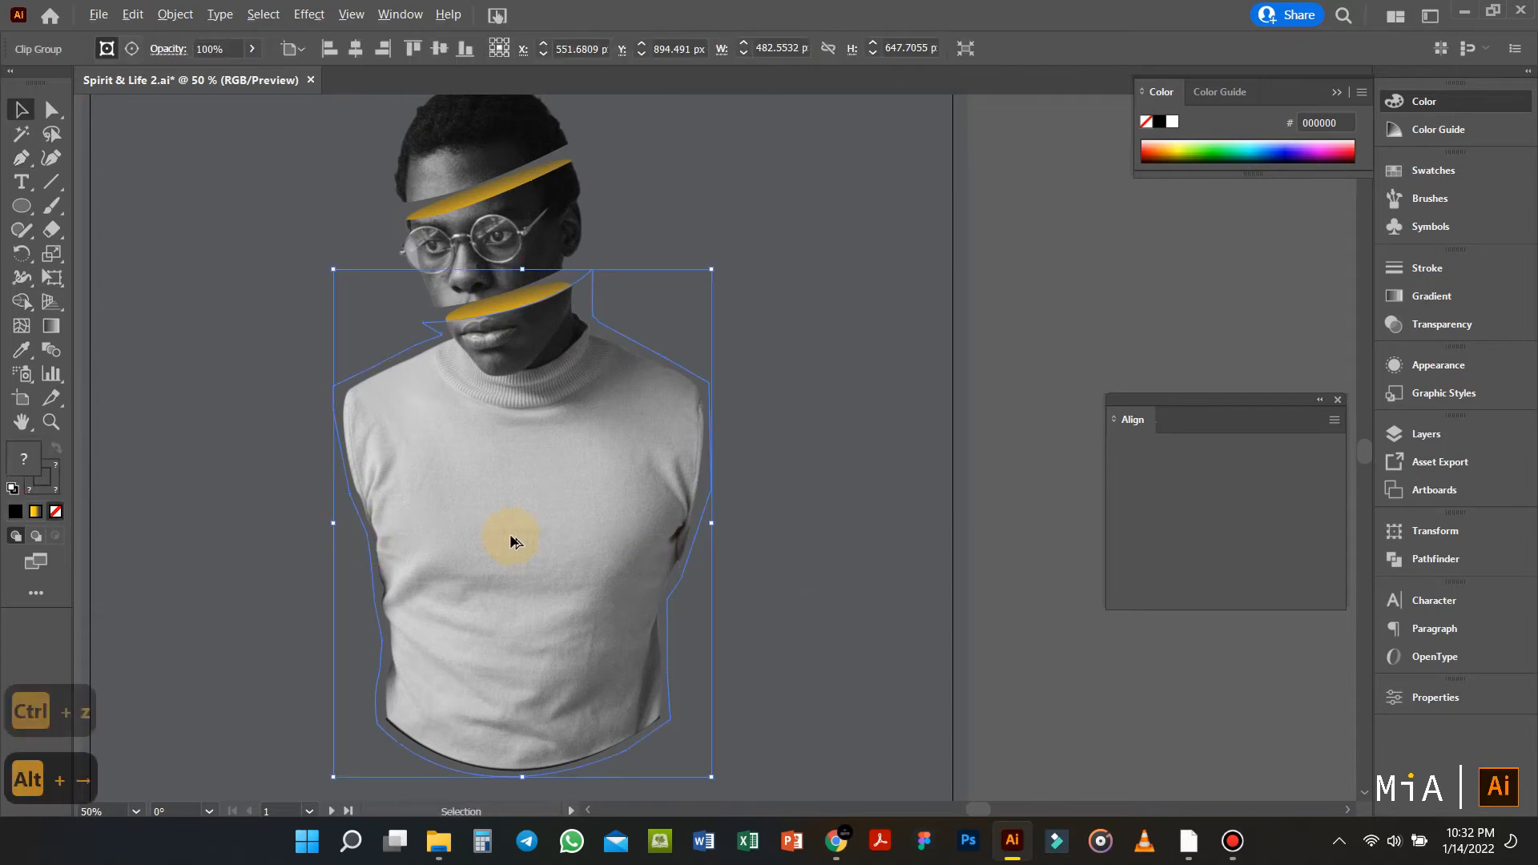
Step: Draw a closed black Pen shape over the lower torso with its upper edge curving across the chest
left_click(320, 481)
left_click_drag(737, 494, 984, 346)
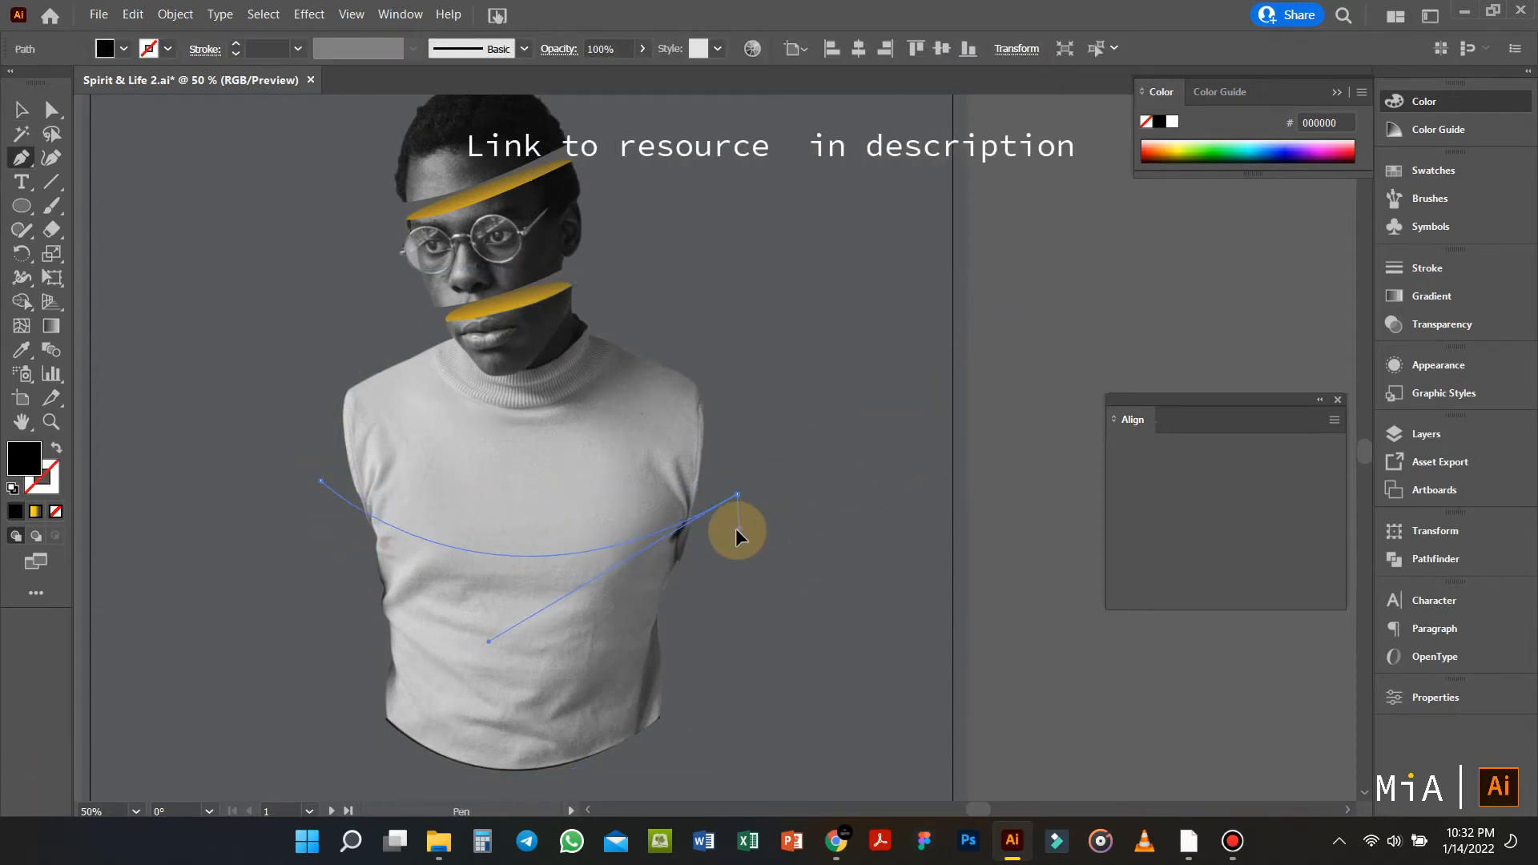
left_click(737, 667)
left_click(664, 758)
left_click(437, 783)
left_click(358, 741)
left_click(329, 622)
key("v")
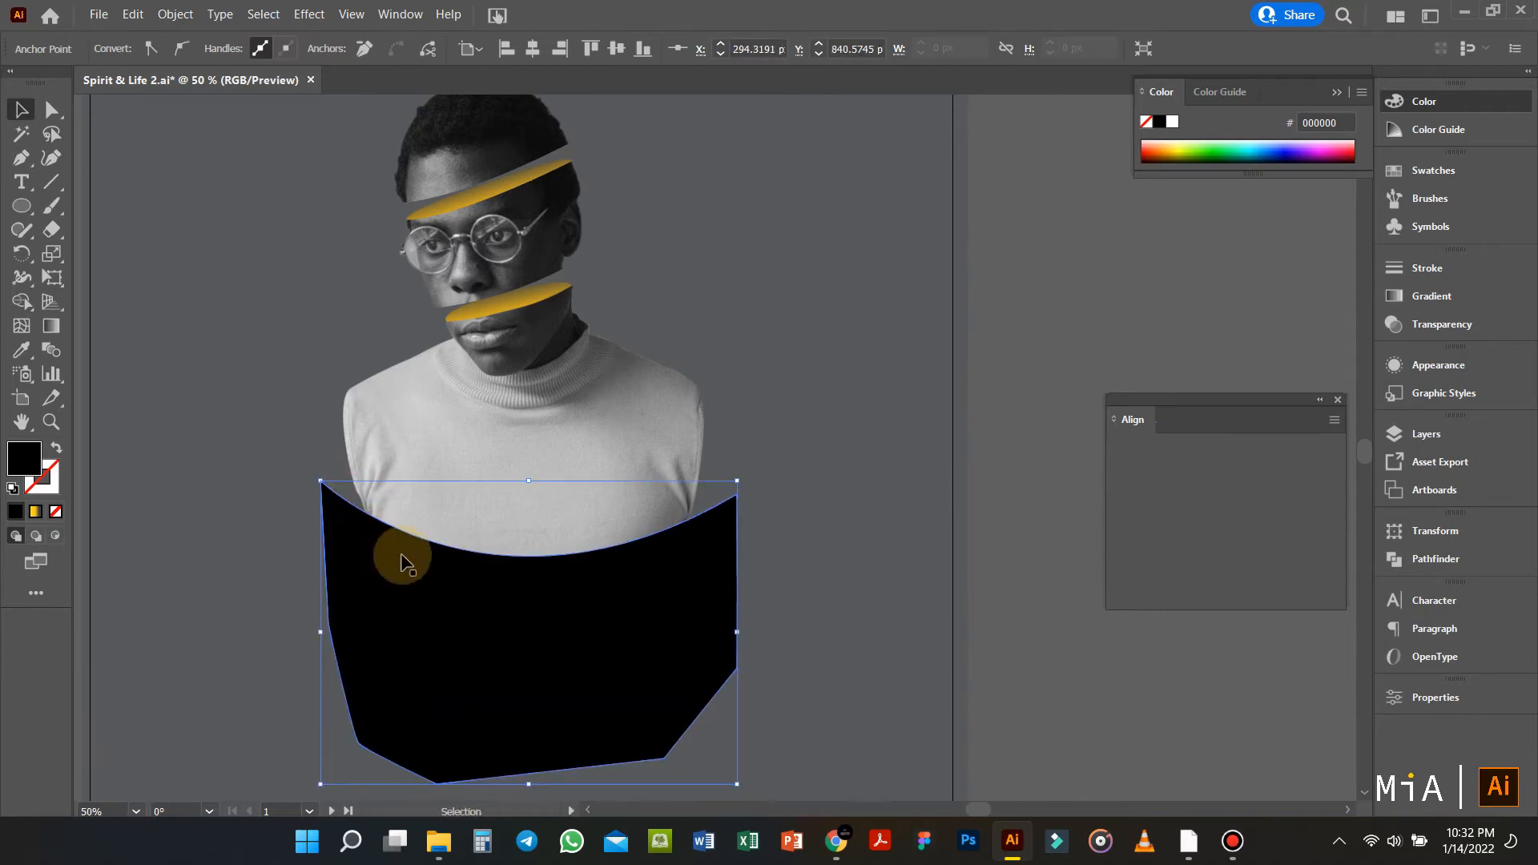
key("ctrl+z")
left_click_drag(588, 590, 549, 679)
key("ctrl+z")
left_click(631, 624, "ctrl")
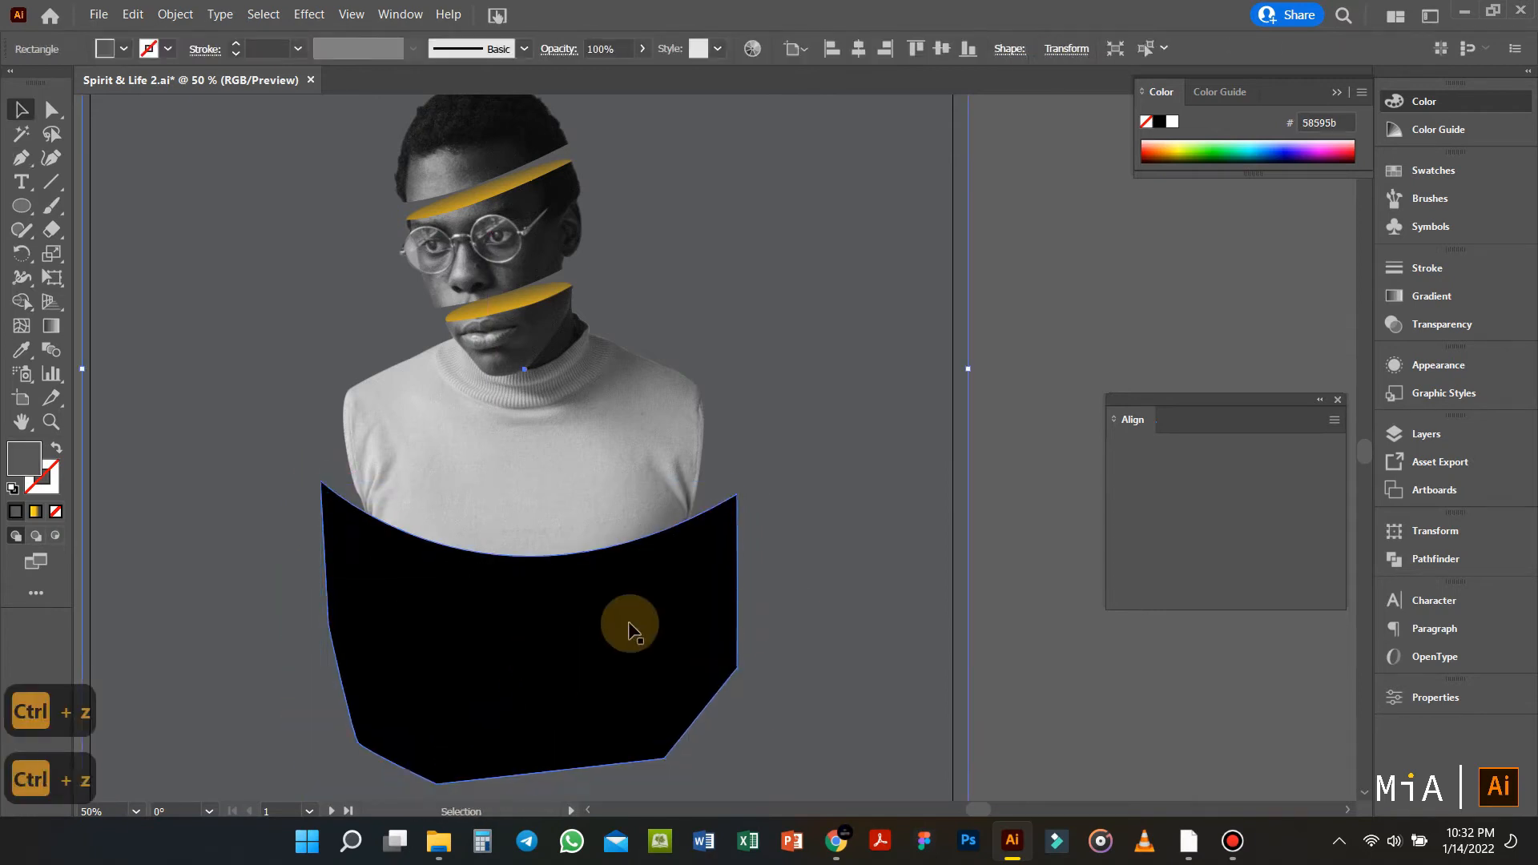
left_click_drag(630, 624, 600, 670)
key("ctrl+z")
key("alt+Right")
Step: Create a second cutting shape over the upper torso that shares the curved chest edge, and swap the fill and stroke of the shapes
key("a")
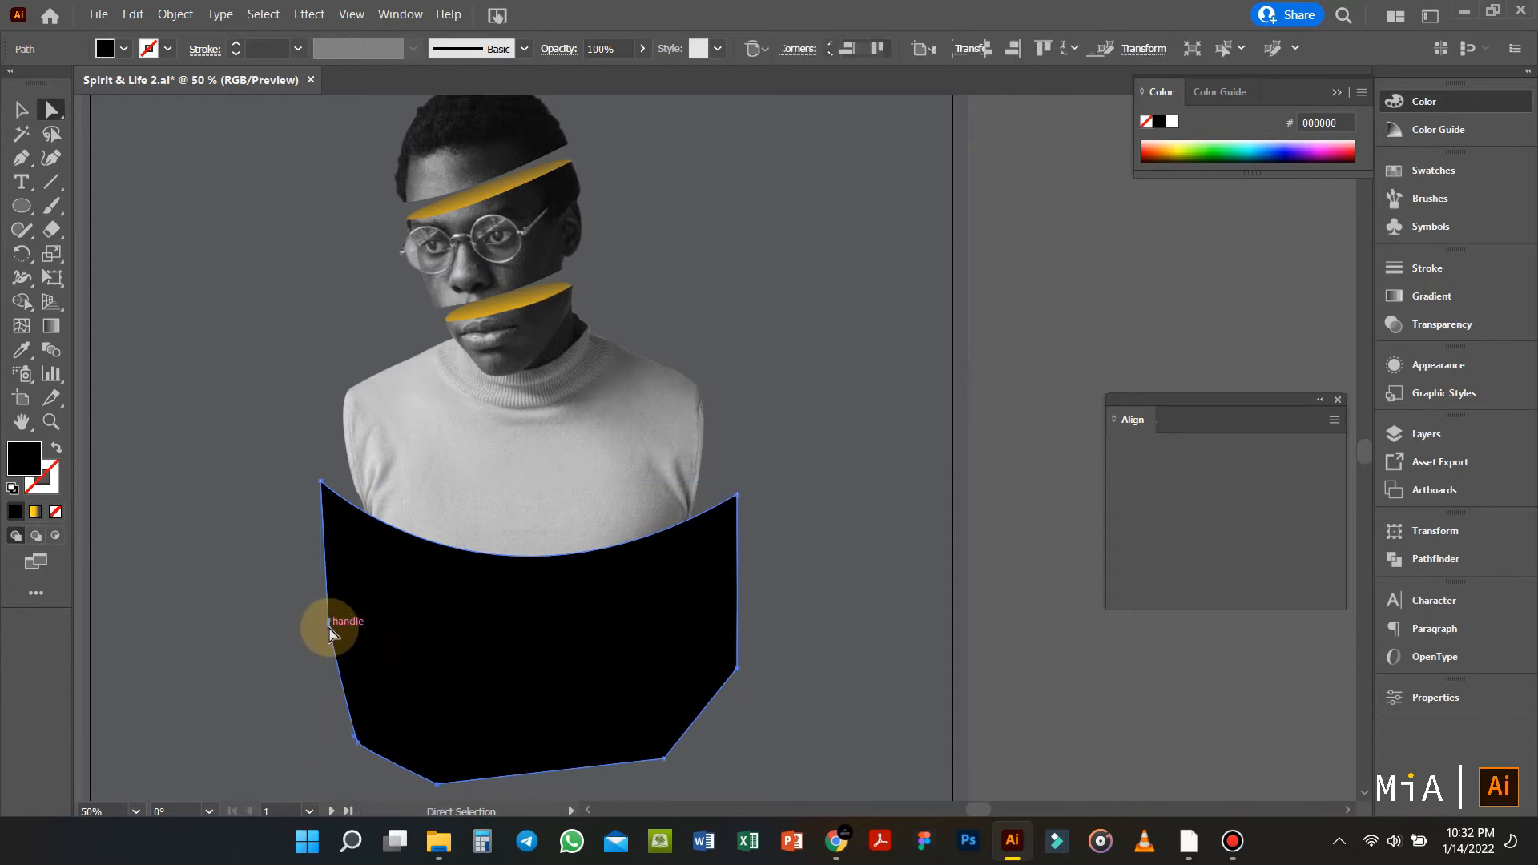
left_click(436, 783)
left_click_drag(737, 671, 726, 144)
key("v")
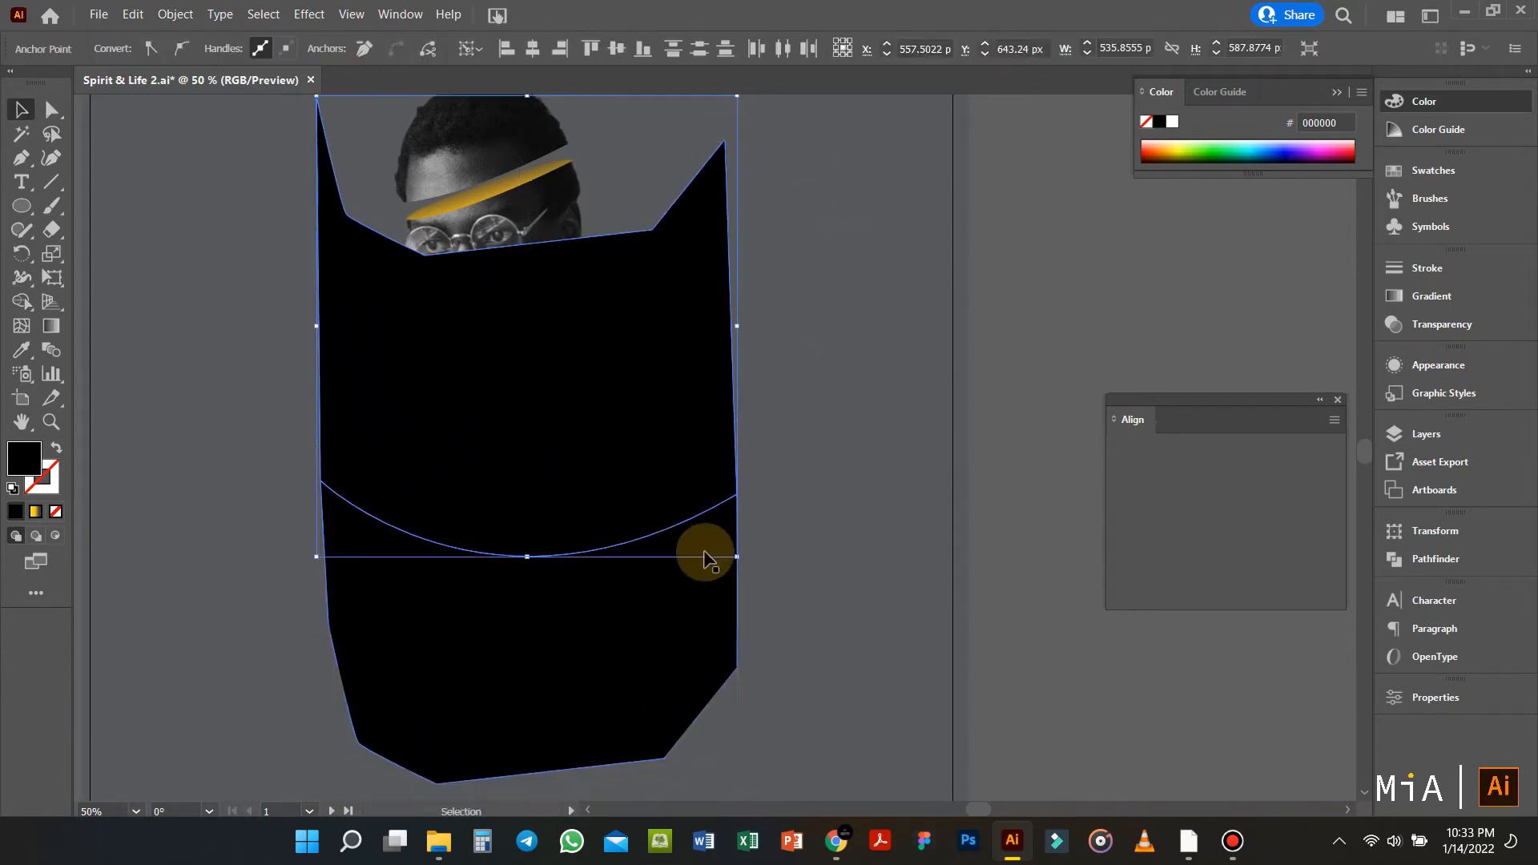
left_click(694, 598, "shift")
key("shift+x")
Step: Clip the torso with the upper cutting shape to make the upper torso piece
key("ctrl+shift+a")
left_click(694, 517)
left_click(630, 489, "shift")
right_click(630, 490)
left_click(741, 663)
left_click(862, 644)
Step: Clip the torso with the lower cutting shape and move this lower piece slightly down to open a chest gap
left_click(736, 620)
left_click(608, 651, "shift")
right_click(608, 651)
left_click(725, 504)
mouse_move(584, 632)
left_mouse_down()
mouse_move(569, 638)
mouse_move(584, 641)
left_mouse_up()
left_click(1032, 621)
Step: Duplicate the mouth-cut gradient ellipse onto the chest cut and extend one end to the torso's side
left_click(519, 303)
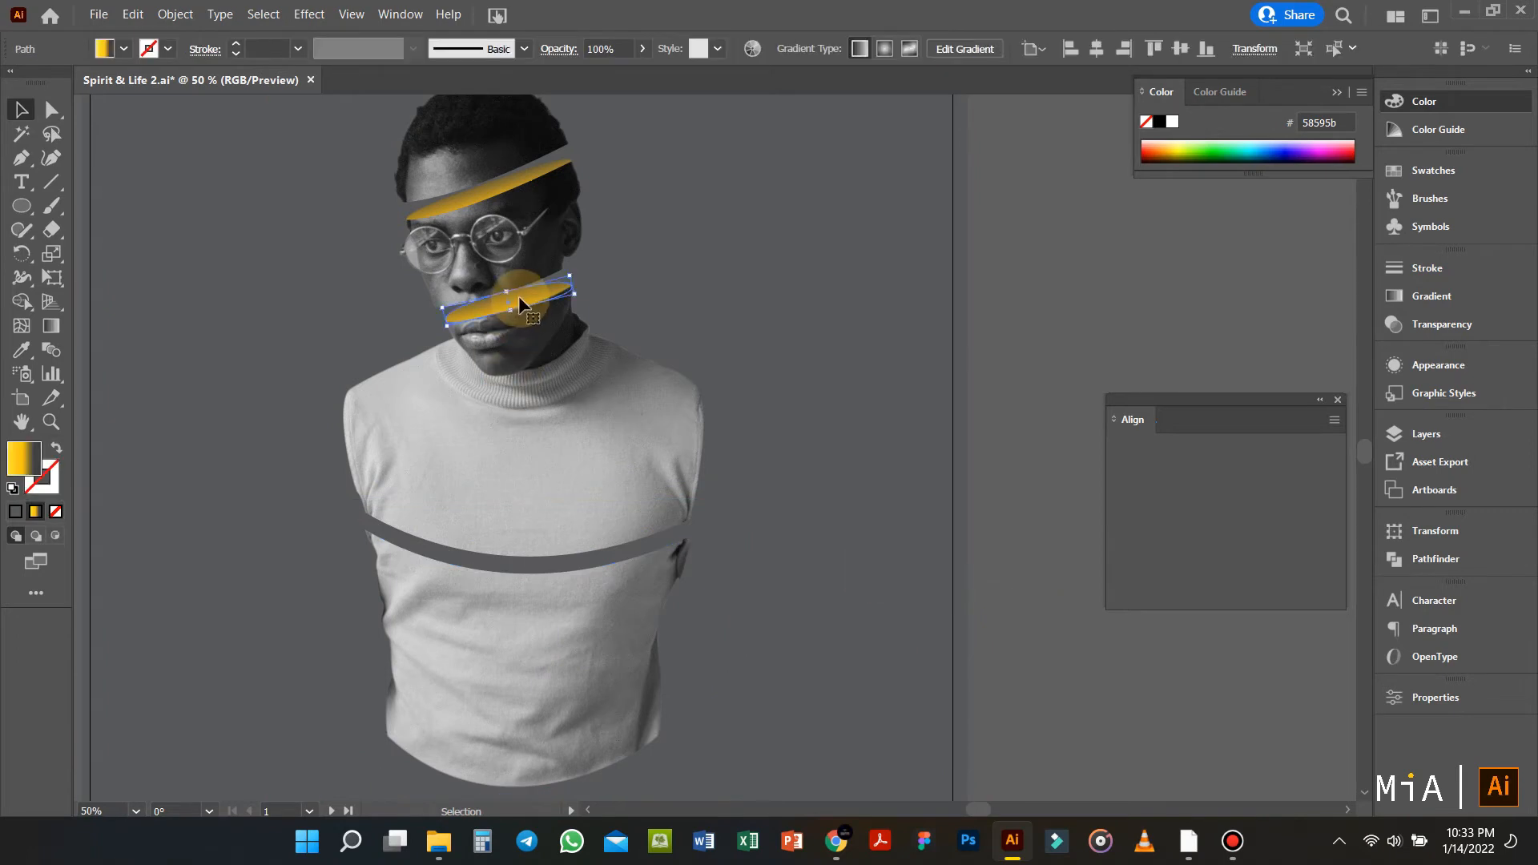
mouse_move(544, 566)
left_mouse_down()
mouse_move(857, 543)
mouse_move(801, 559)
mouse_move(553, 552)
mouse_move(552, 540)
left_mouse_up()
scroll(552, 577, "up", 2)
key("a")
scroll(188, 556, "up", 3)
left_click_drag(232, 503, 123, 410)
Step: Adjust the chest ellipse's edge and remaining end anchor to follow the lower torso piece's curved upper edge
scroll(123, 410, "down", 3)
left_click_drag(446, 466, 427, 519)
scroll(815, 440, "up", 4)
left_click_drag(619, 477, 695, 406)
scroll(695, 414, "down", 4)
scroll(697, 421, "down", 3)
Step: Move the lower torso piece and its gradient ellipse slightly down to widen the chest gap
key("v")
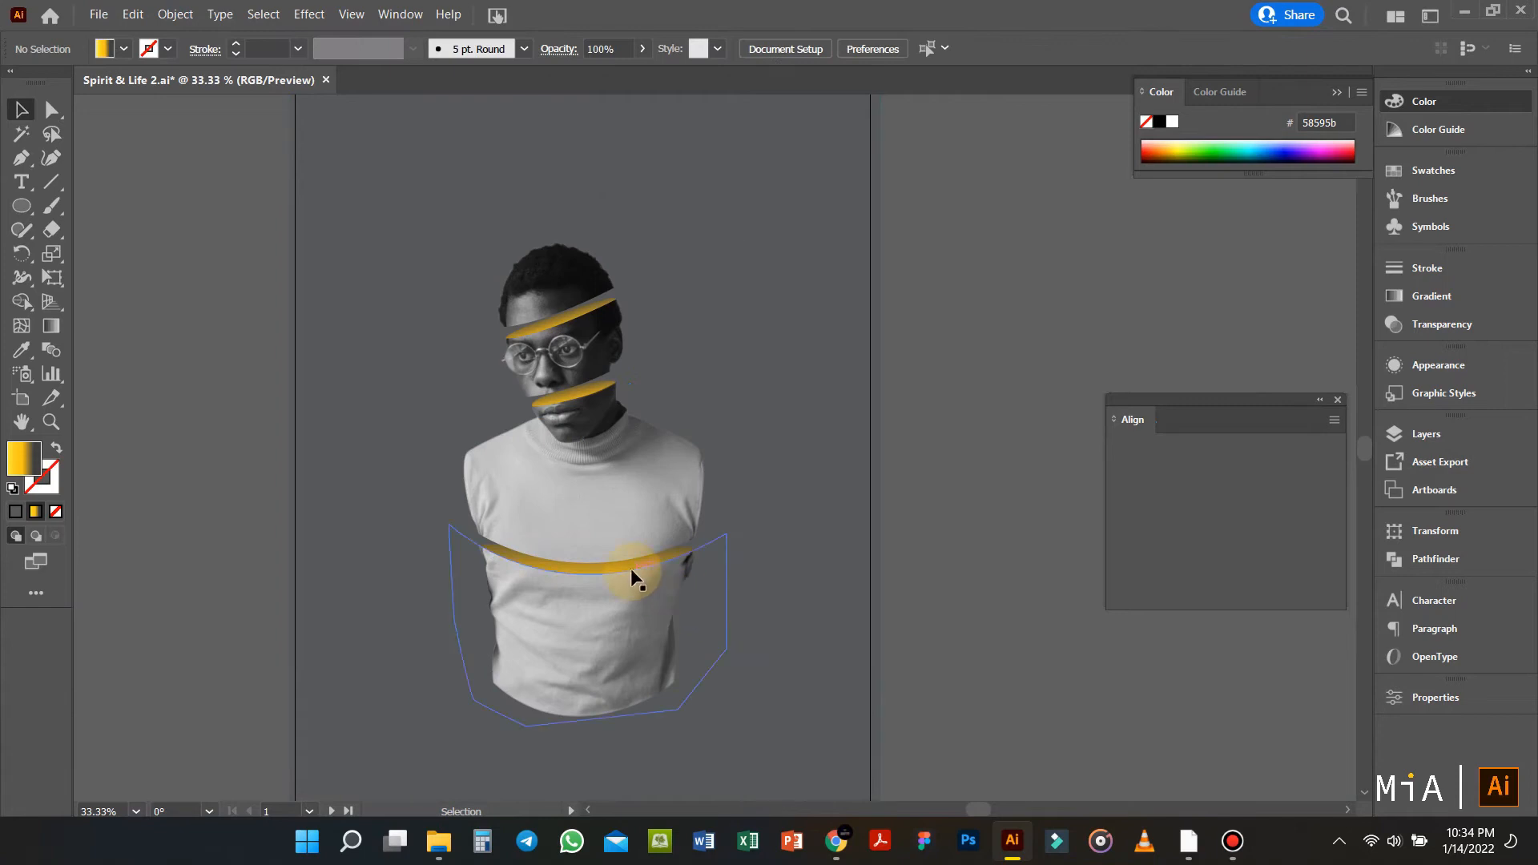
left_click(667, 618, "shift")
left_click(929, 589)
scroll(905, 584, "down", 1)
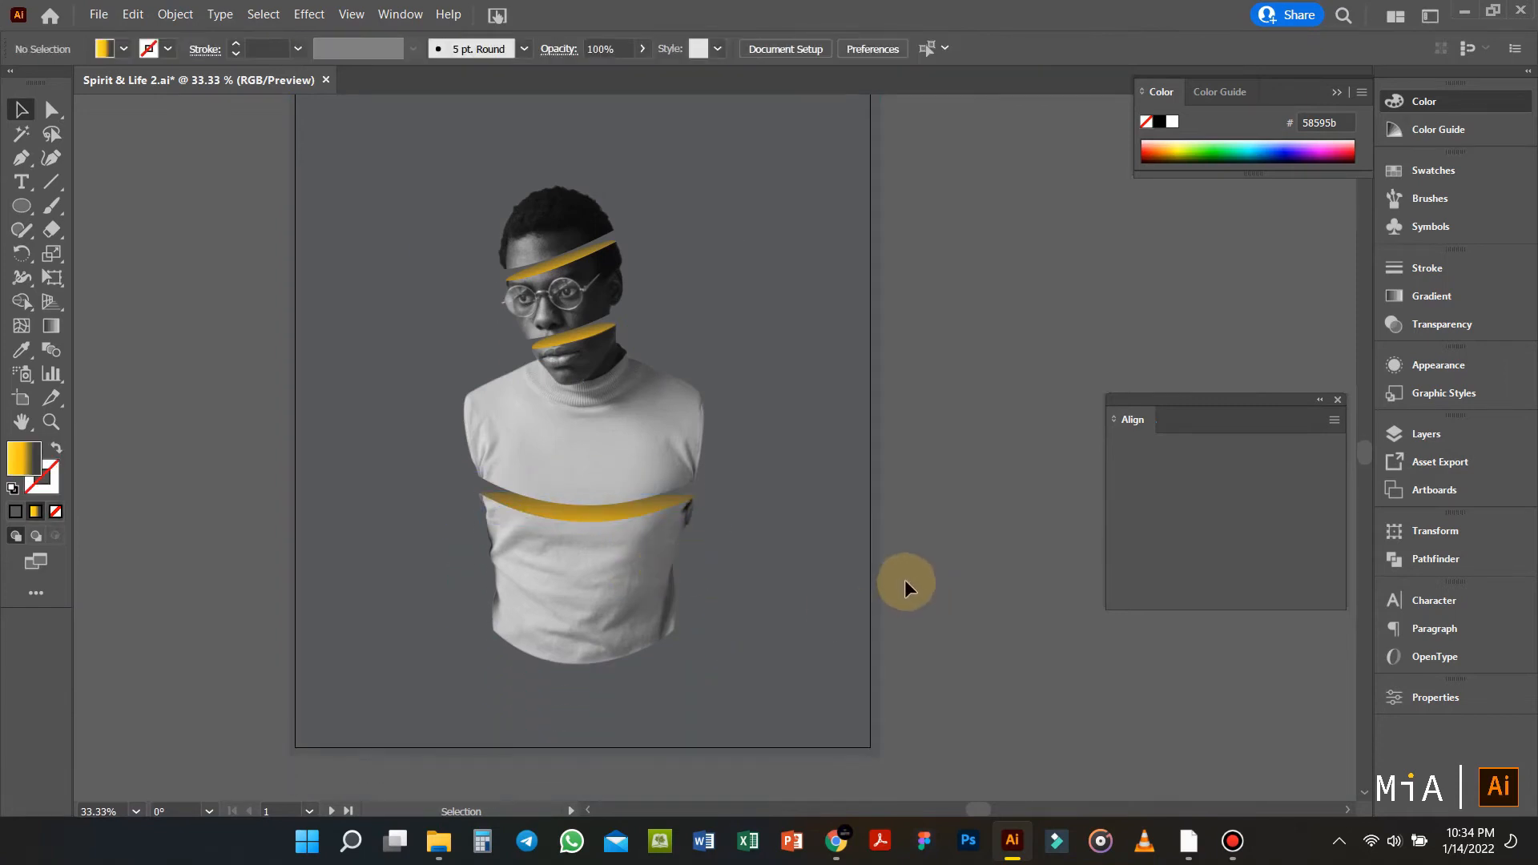
Step: Nudge the left end anchor of the chest-cut gradient ellipse slightly upward to meet the torso's side edge
left_click_drag(658, 674, 659, 675)
left_click_drag(617, 580, 619, 508)
left_click(900, 474)
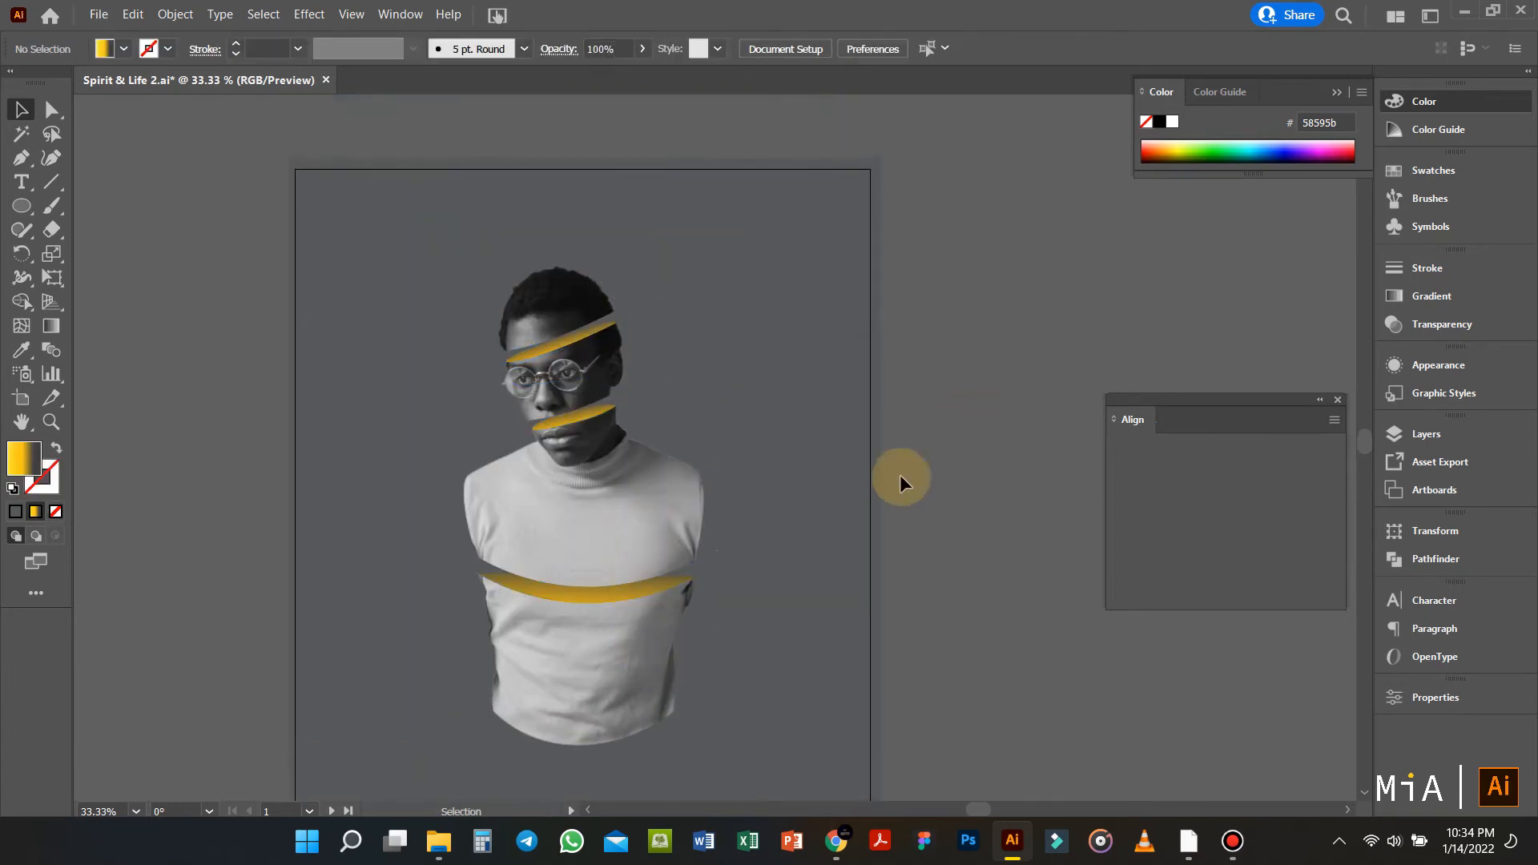
scroll(569, 547, "up", 1)
scroll(570, 548, "up", 4)
scroll(464, 532, "up", 2)
key("a")
left_click_drag(330, 497, 329, 493)
scroll(375, 522, "down", 6)
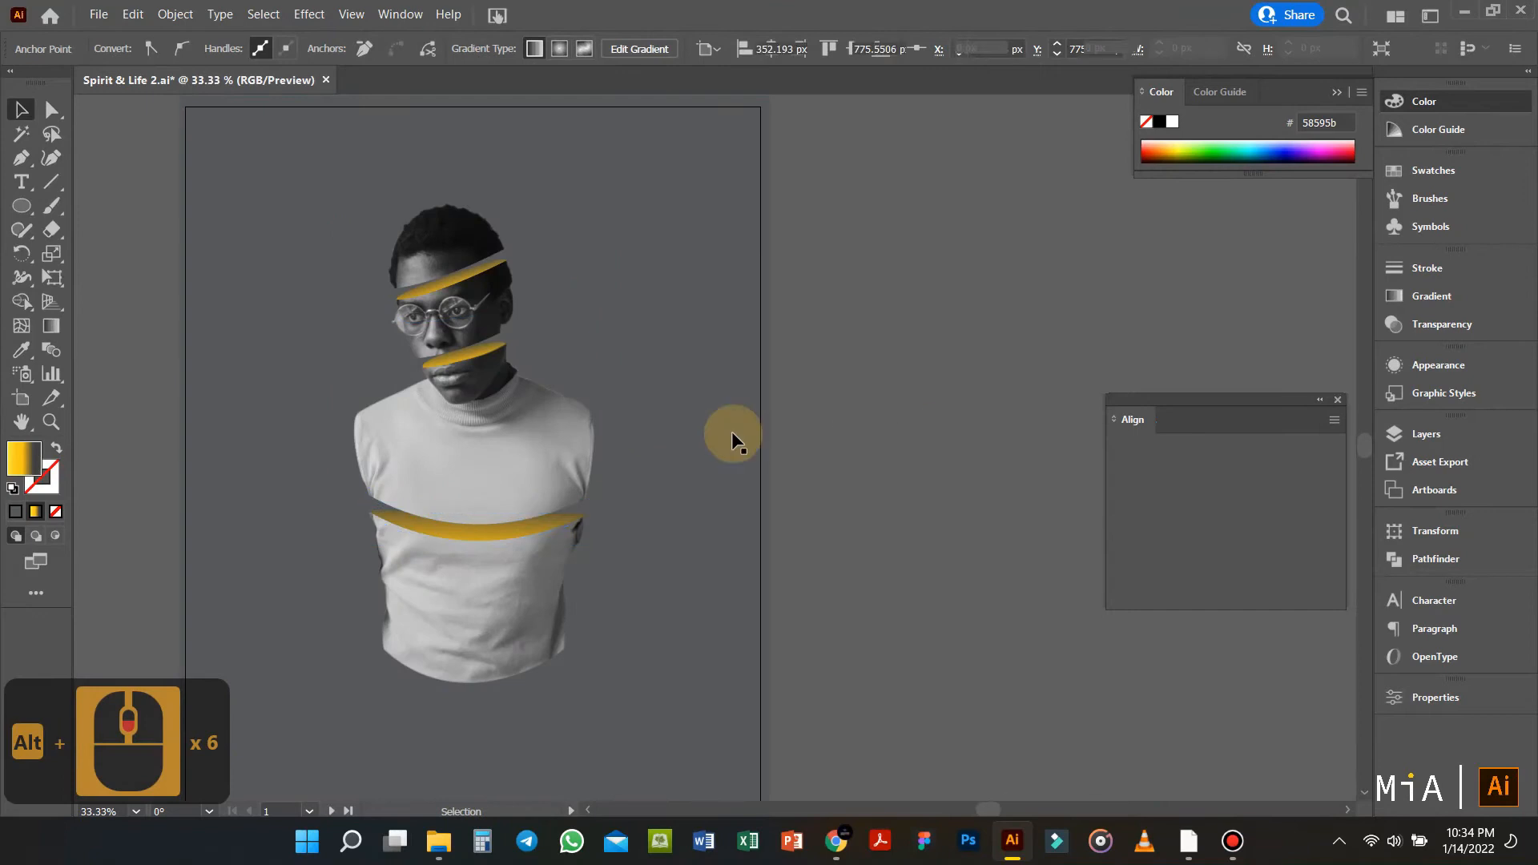
scroll(705, 433, "down", 1)
Step: Apply a freeform gradient to the background rectangle
left_click(667, 392)
left_click(1430, 295)
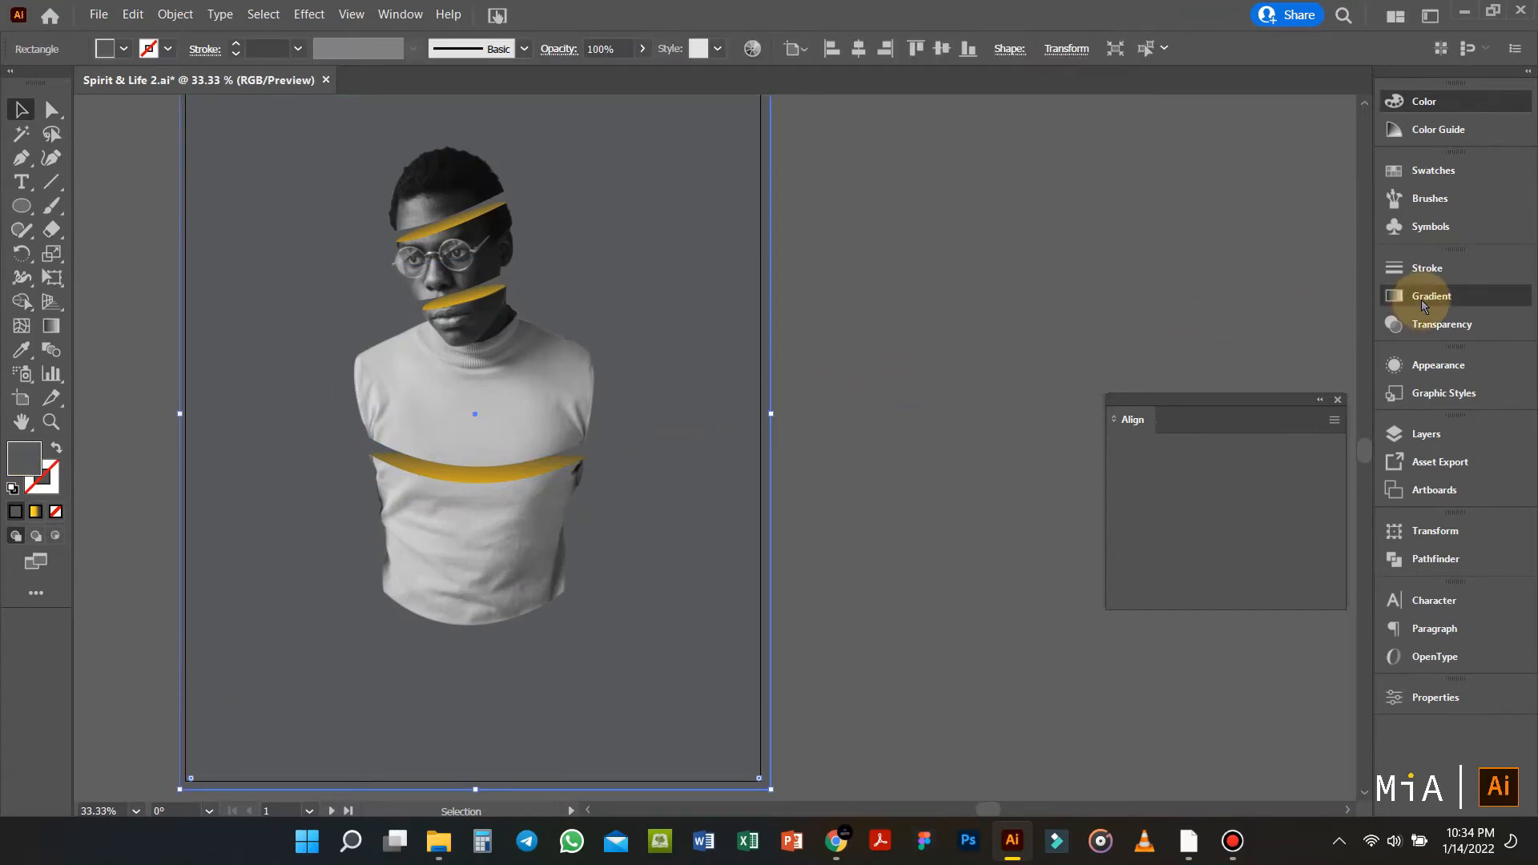
left_click(1267, 293)
left_click(1291, 289)
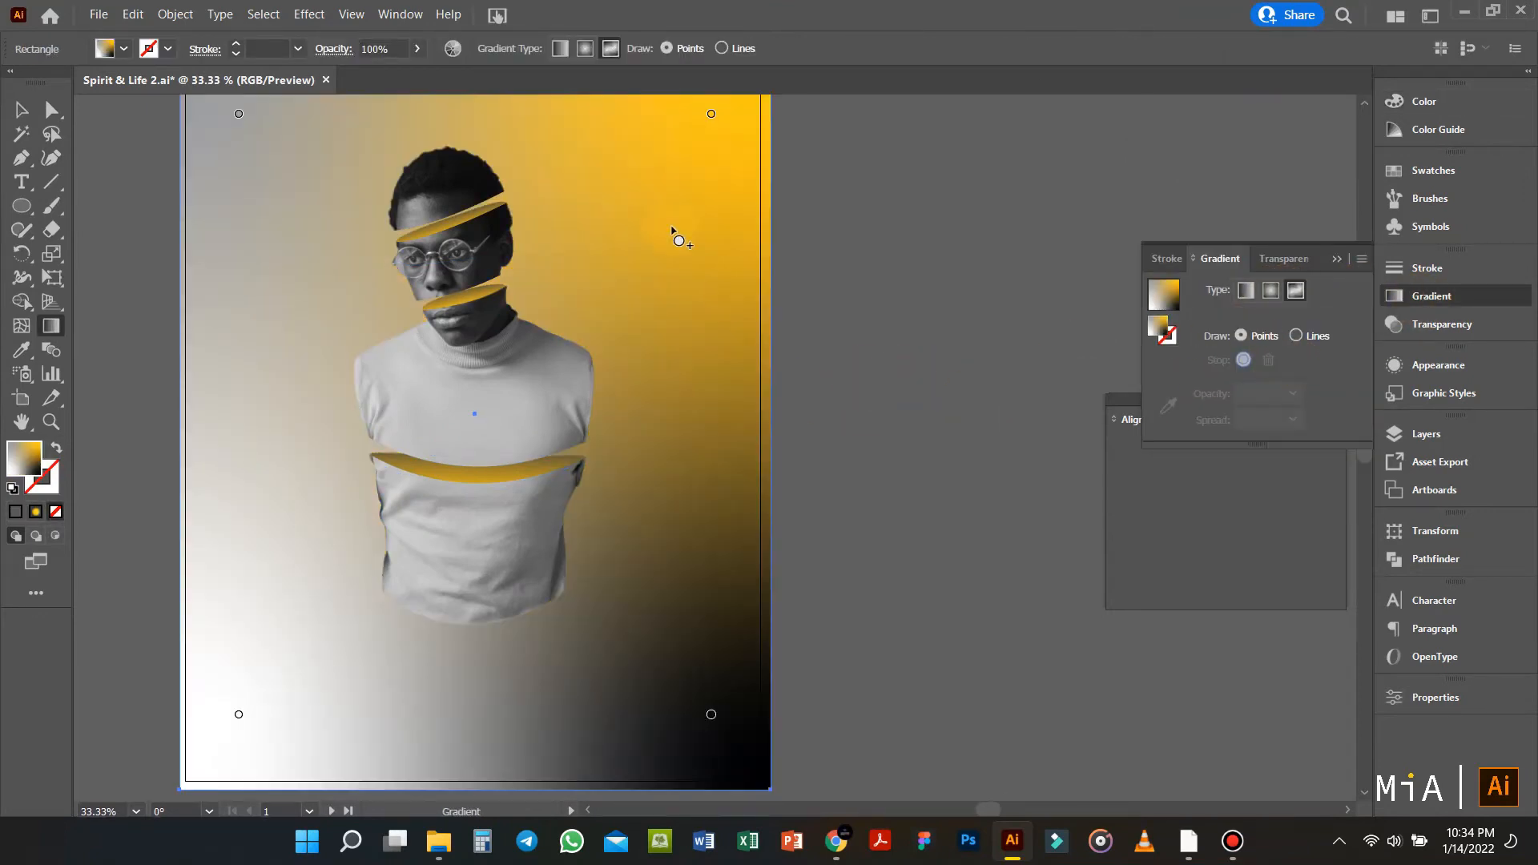
Step: Recolour the freeform gradient's two upper corner points grey and add a darker grey point to the right of the head
scroll(676, 233, "up", 1)
left_click(710, 171)
left_click(1433, 170)
left_click(1229, 261)
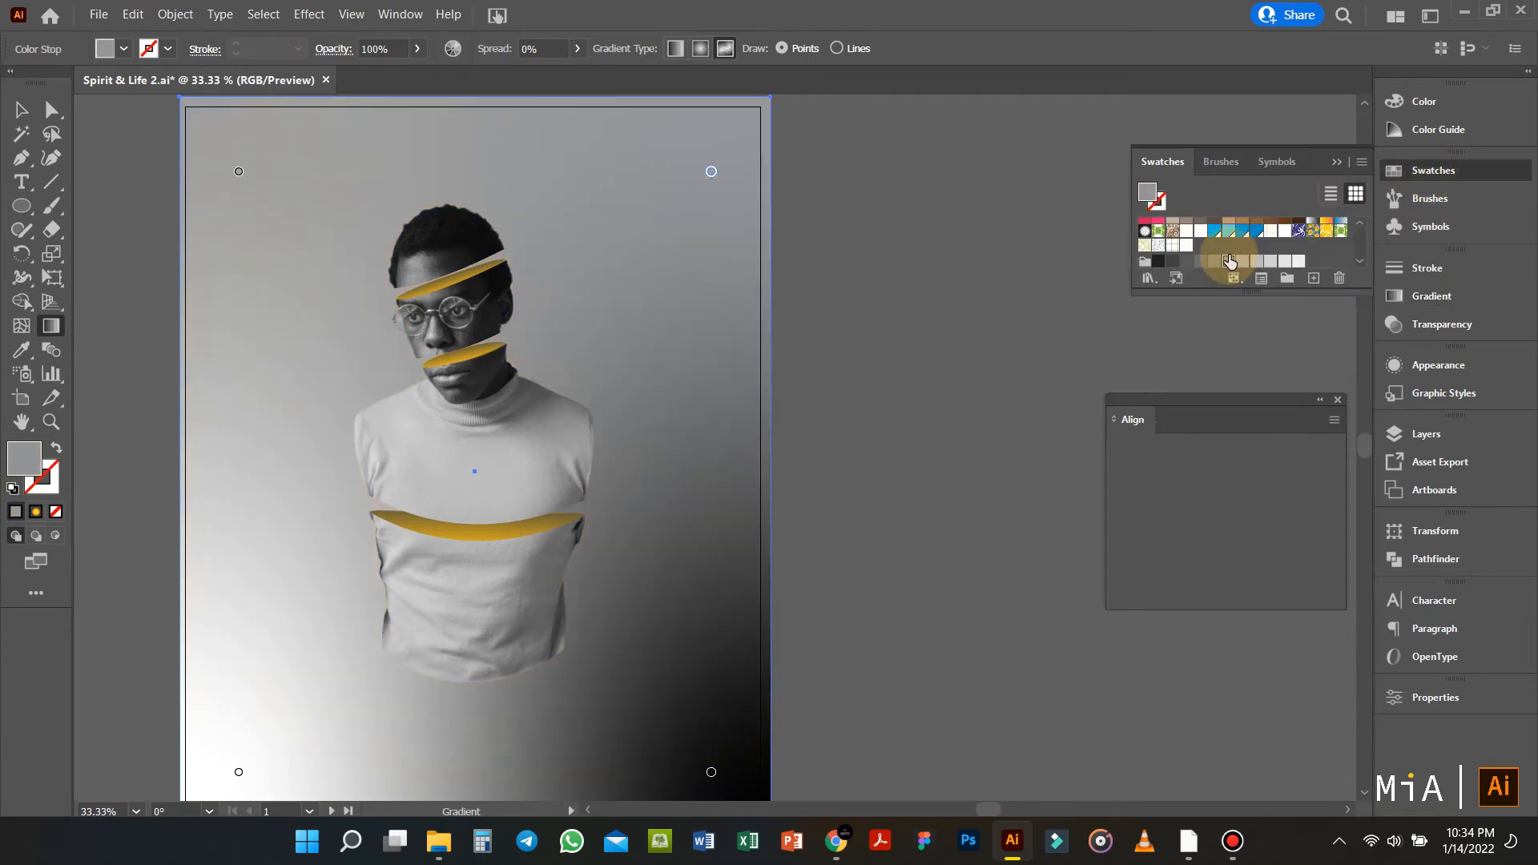
left_click(1199, 261)
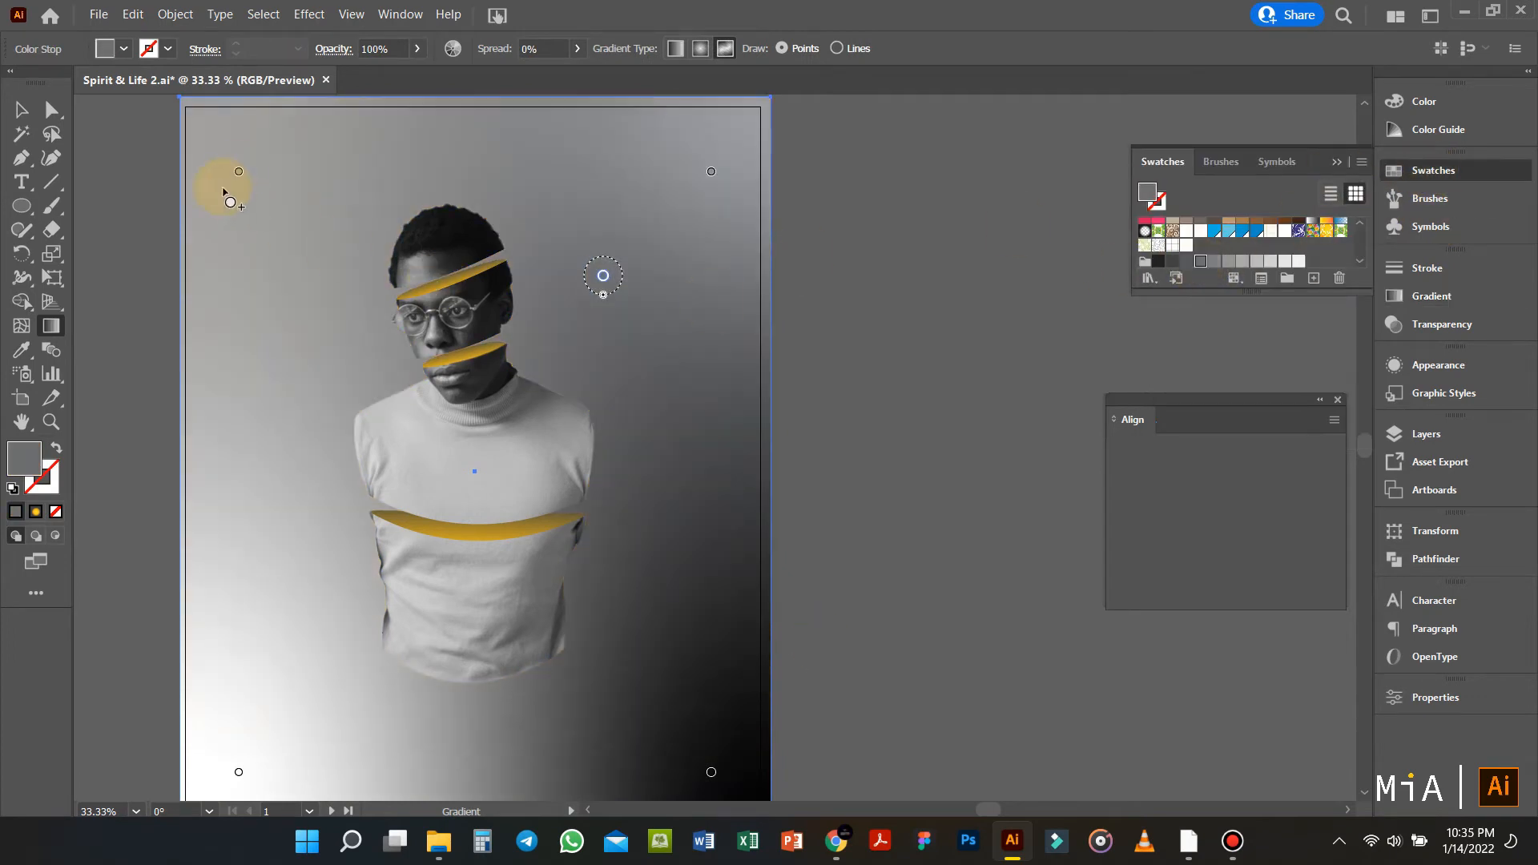
left_click(1212, 263)
Step: Replace the white lower-left area with grey gradient points beside and below the torso, and add one right of the lower torso
scroll(328, 583, "down", 3)
left_click_drag(326, 589, 339, 650)
left_click_drag(239, 695, 276, 399)
scroll(1348, 254, "down", 5)
left_click(1228, 241)
left_click_drag(686, 457, 679, 542)
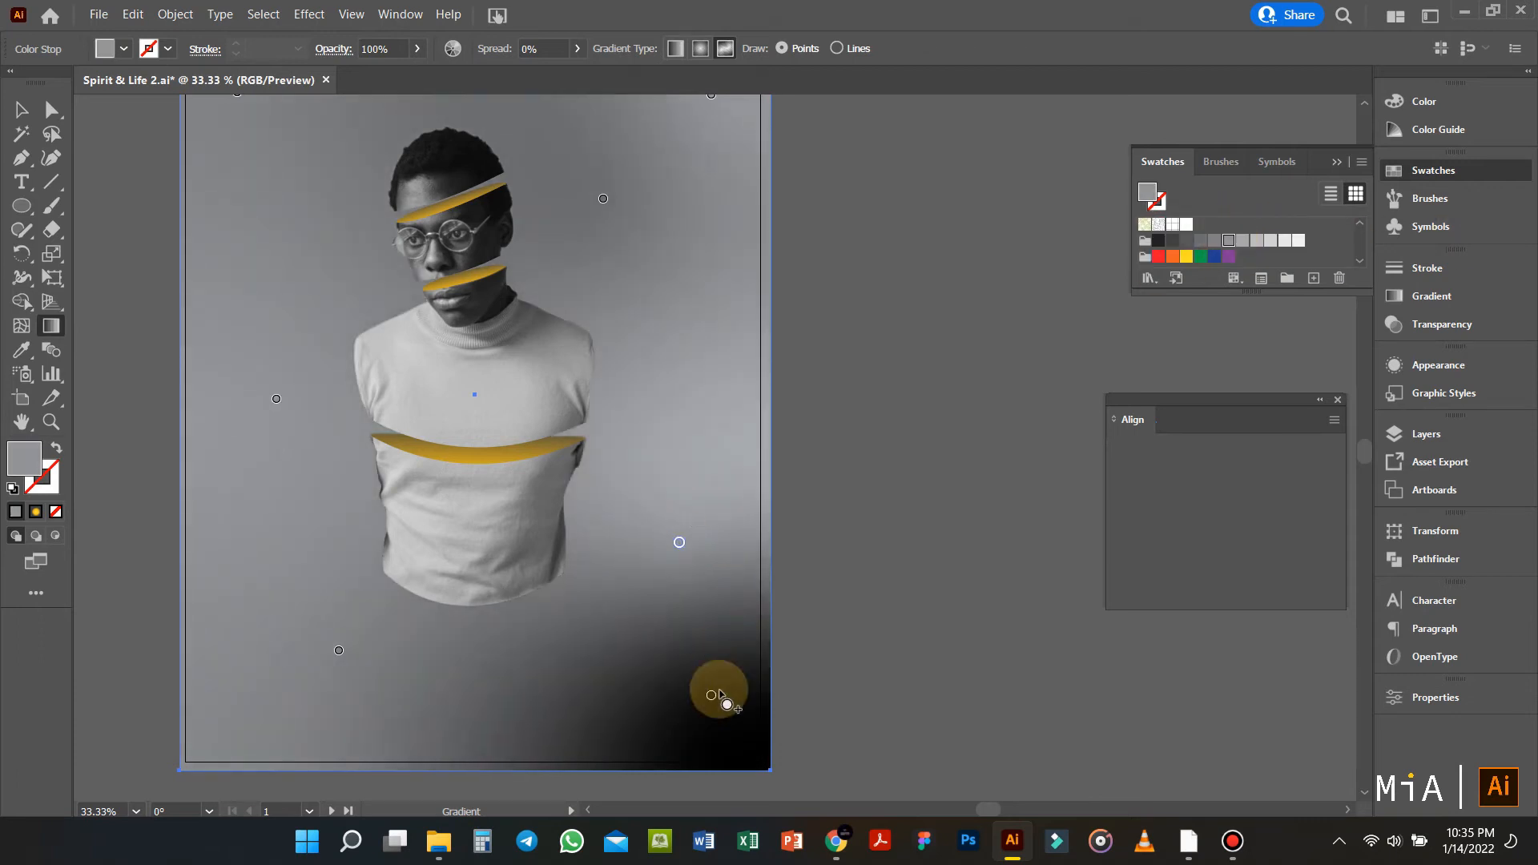
Step: Move the black gradient point further into the lower-right corner and add another black point behind the right shoulder
left_click_drag(711, 695, 725, 735)
left_click_drag(596, 356, 560, 355)
left_click(1245, 240)
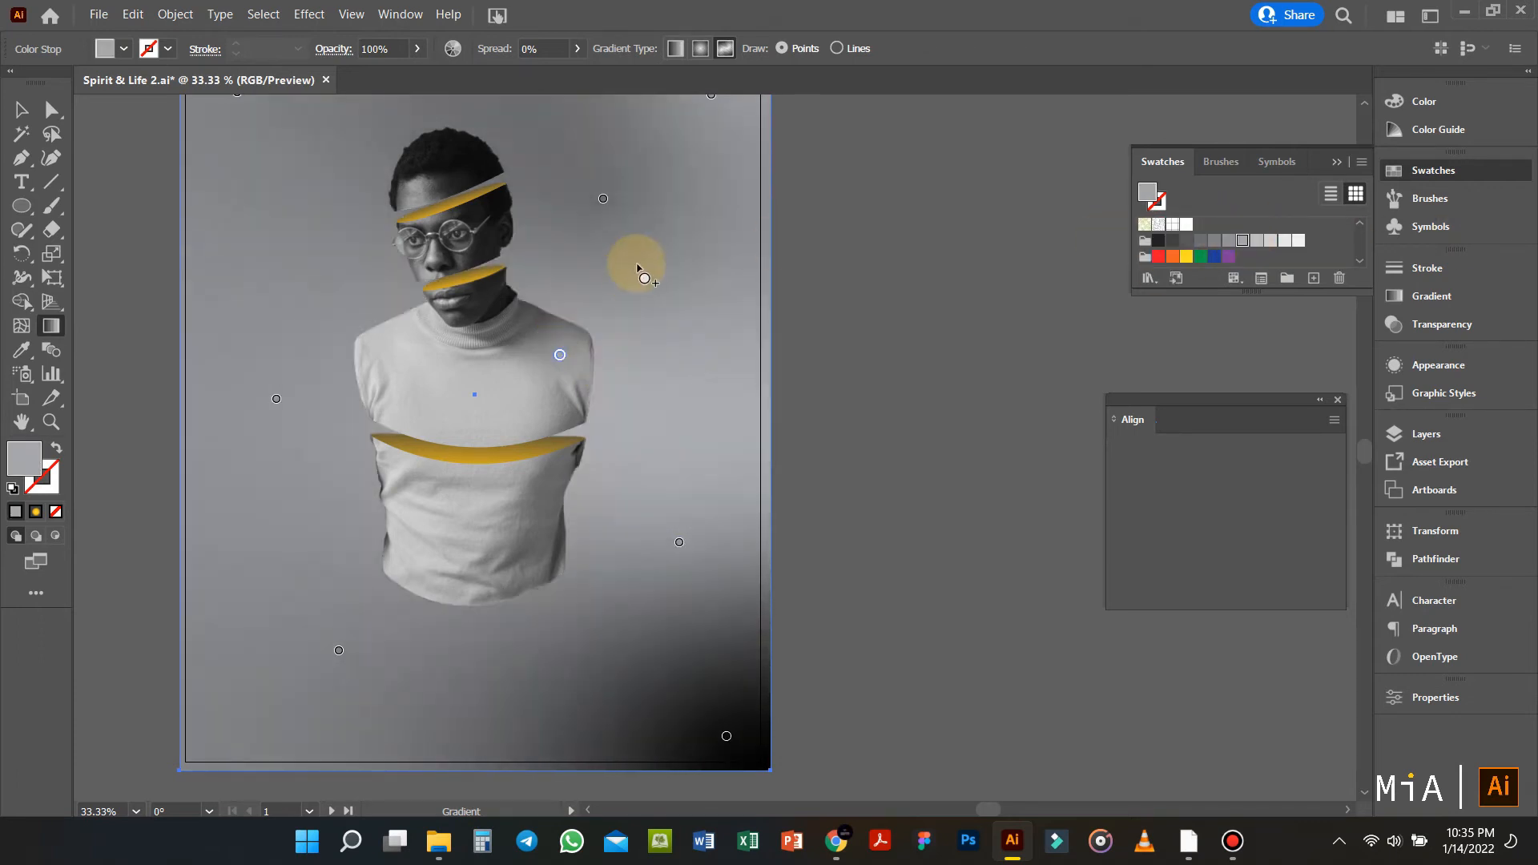
key("ctrl+z")
Step: Add a mid-grey gradient point at the background's right edge, level with the shoulder
left_click(648, 227)
left_click_drag(648, 228, 754, 400)
scroll(1234, 245, "down", 5)
left_click(1228, 241)
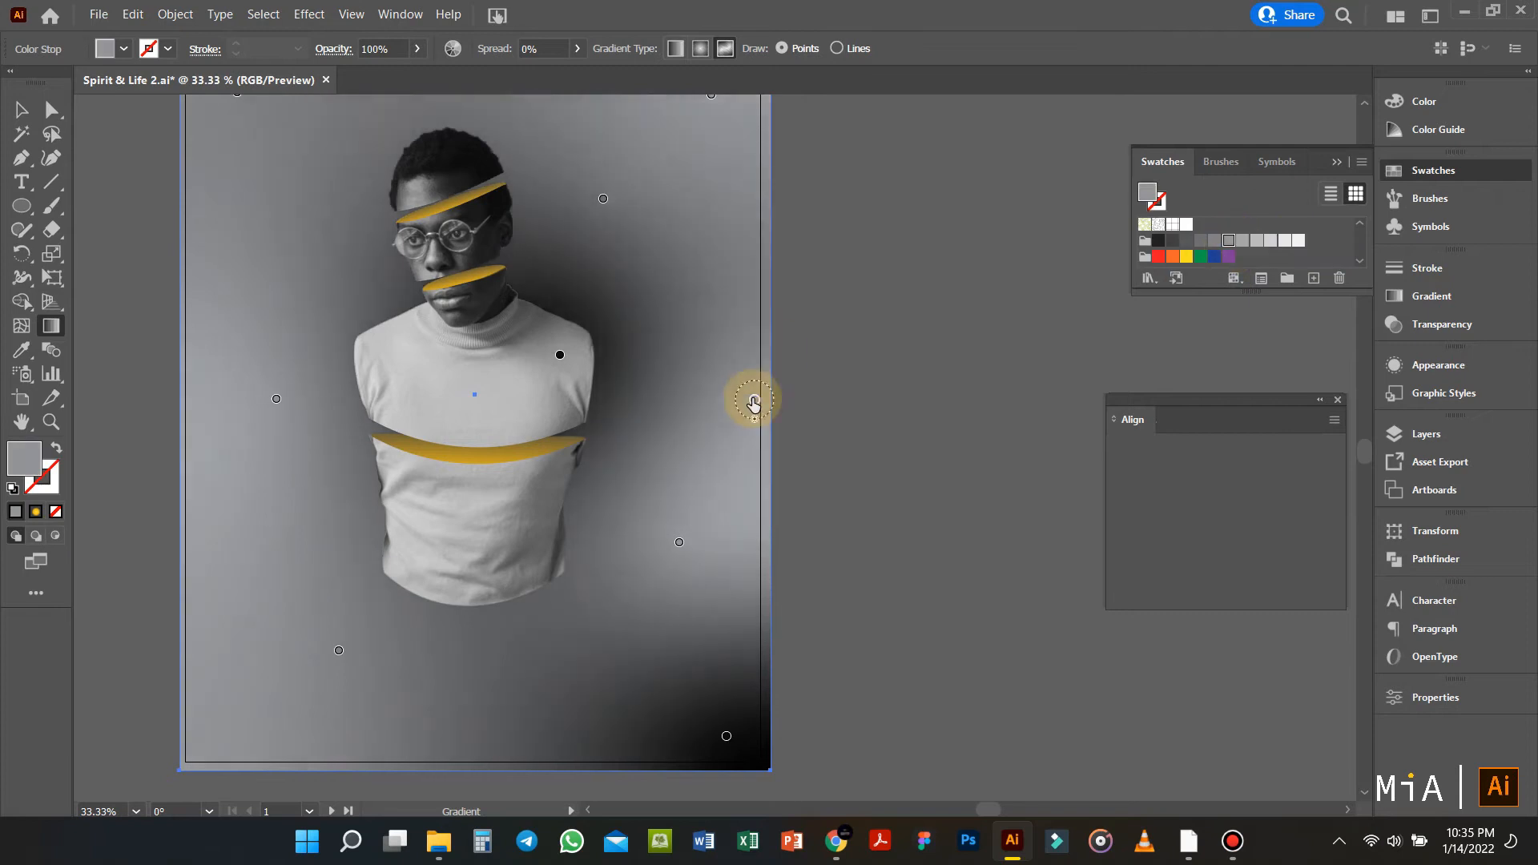
Step: Darken the upper-left corner to black, move the neighbouring gradient point inward, and set a dark grey point behind the head
scroll(206, 281, "up", 7)
left_click(188, 170)
left_click_drag(237, 226, 284, 307)
left_click(445, 206)
left_click(1186, 241)
Step: Add a gradient point at the background's lower left and place another below the torso's right side
scroll(371, 299, "down", 4)
left_click(277, 658)
scroll(278, 656, "down", 3)
left_click_drag(641, 536, 609, 580)
scroll(610, 580, "down", 5)
Step: Send the gradient background rectangle behind all other artwork and deselect it
key("v")
left_click(835, 554)
left_click(645, 601)
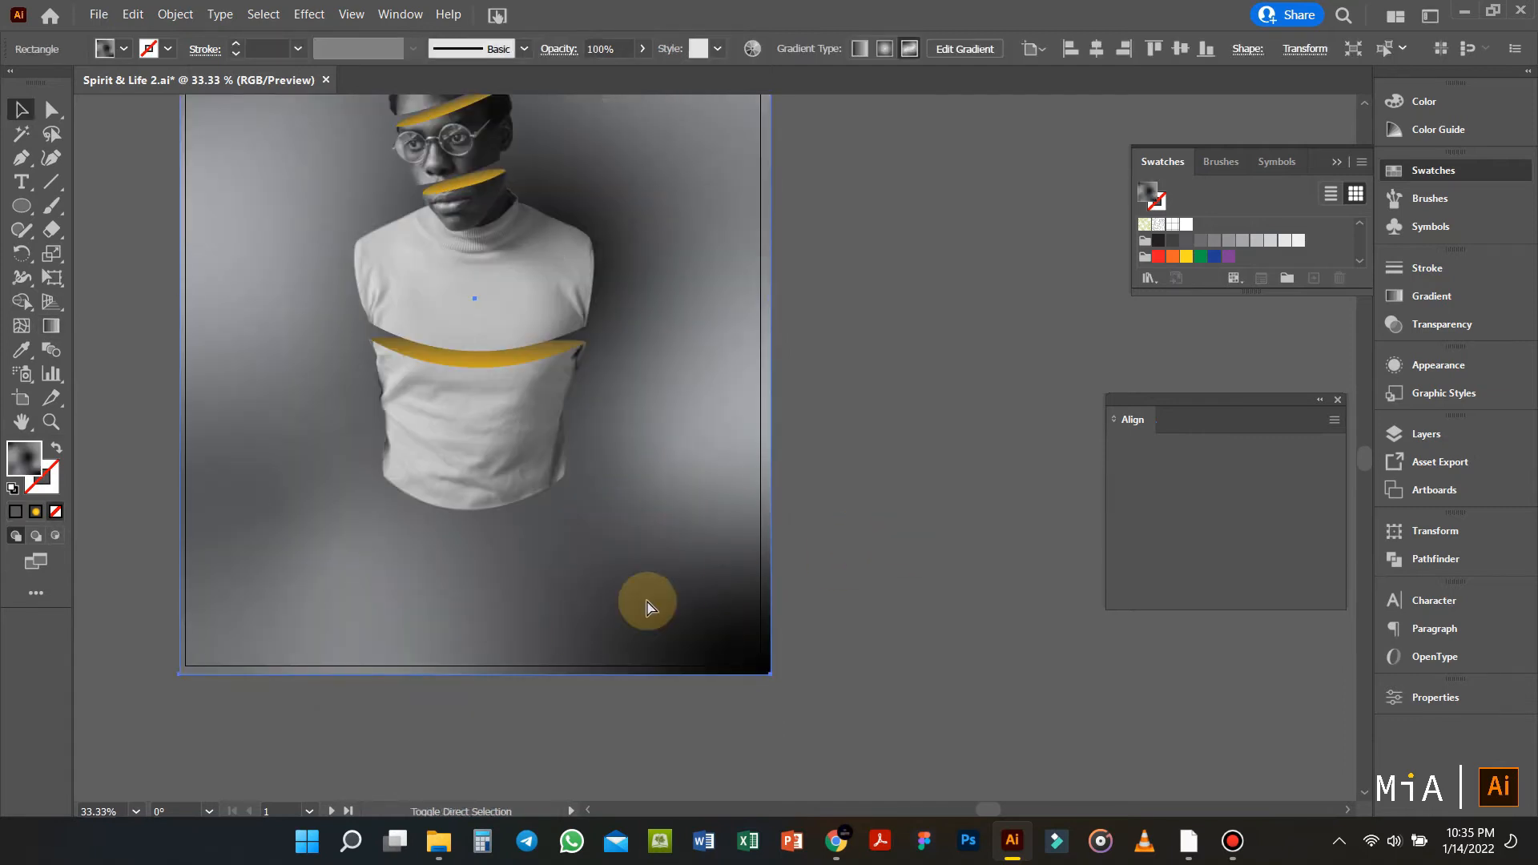
key("ctrl+shift+[")
scroll(654, 588, "down", 3)
left_click(809, 555)
Step: Examine the sliced portrait against the grey and black gradient background
scroll(596, 480, "up", 3)
scroll(619, 389, "down", 2)
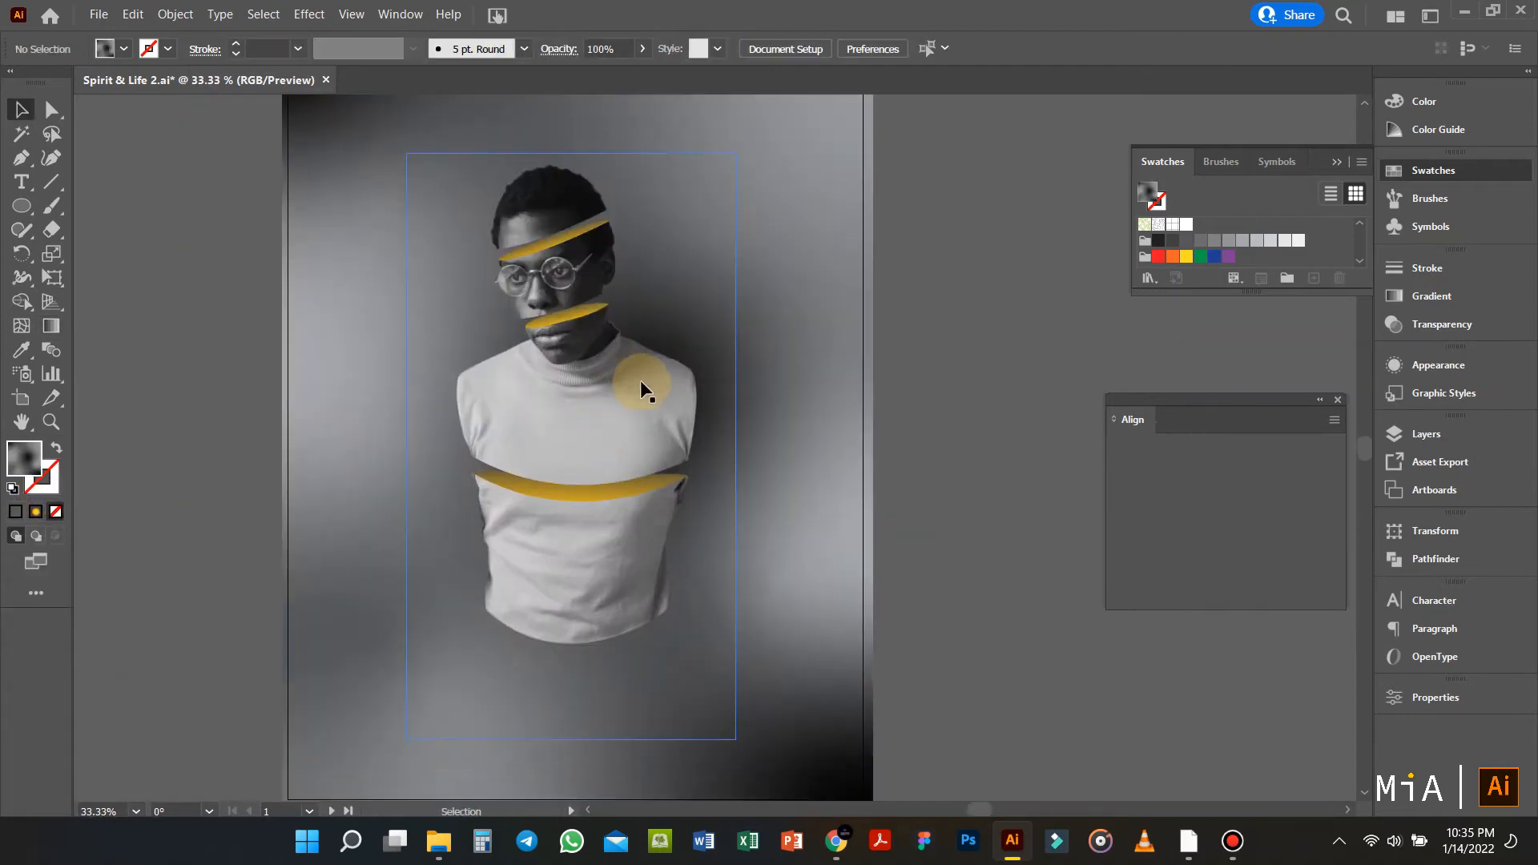
scroll(420, 362, "down", 2)
scroll(620, 362, "right", 4)
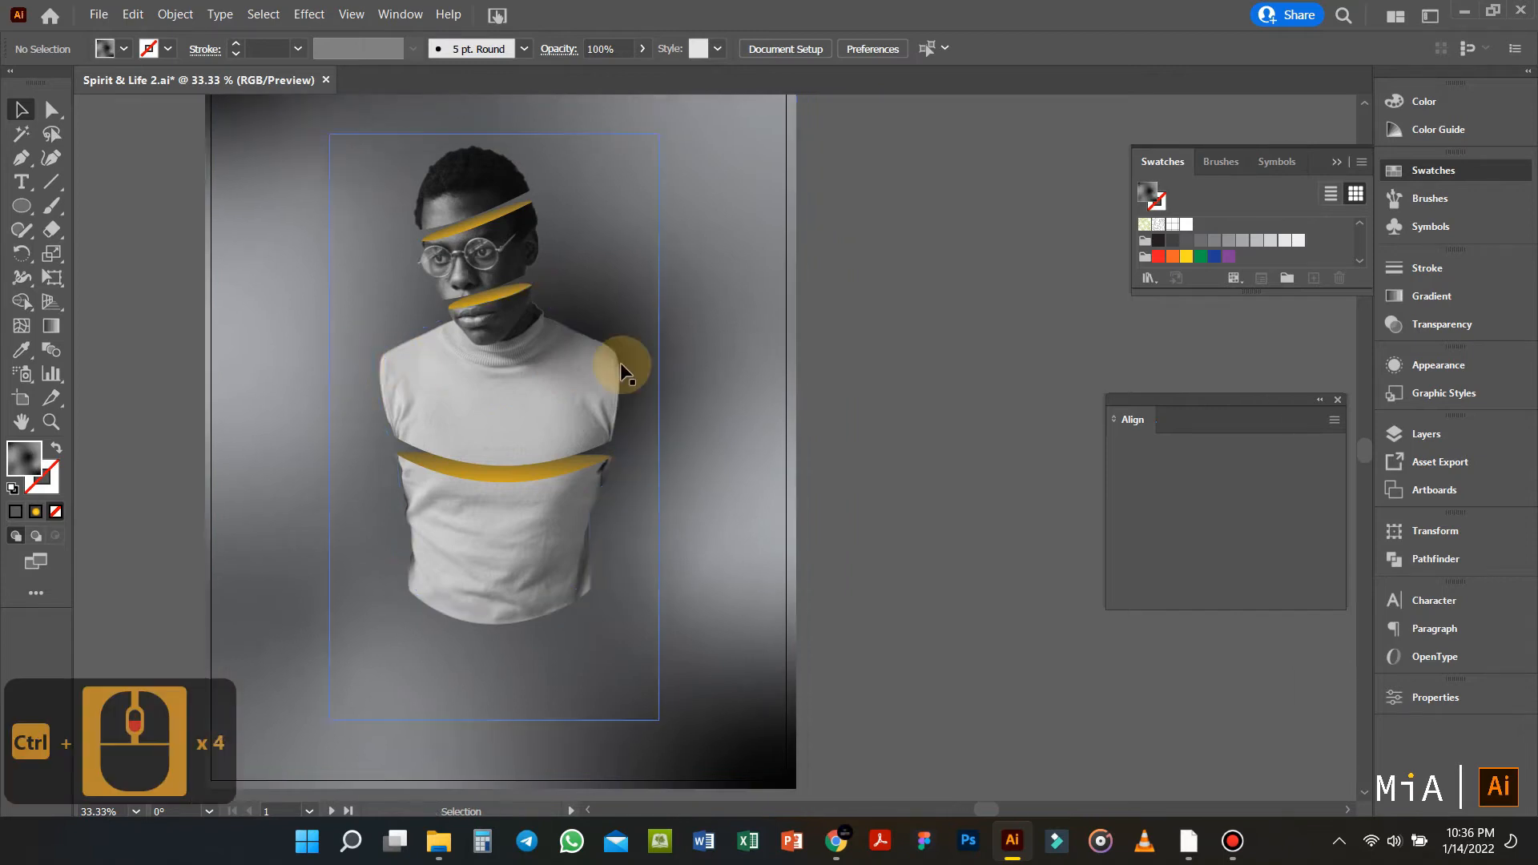
scroll(600, 368, "up", 3)
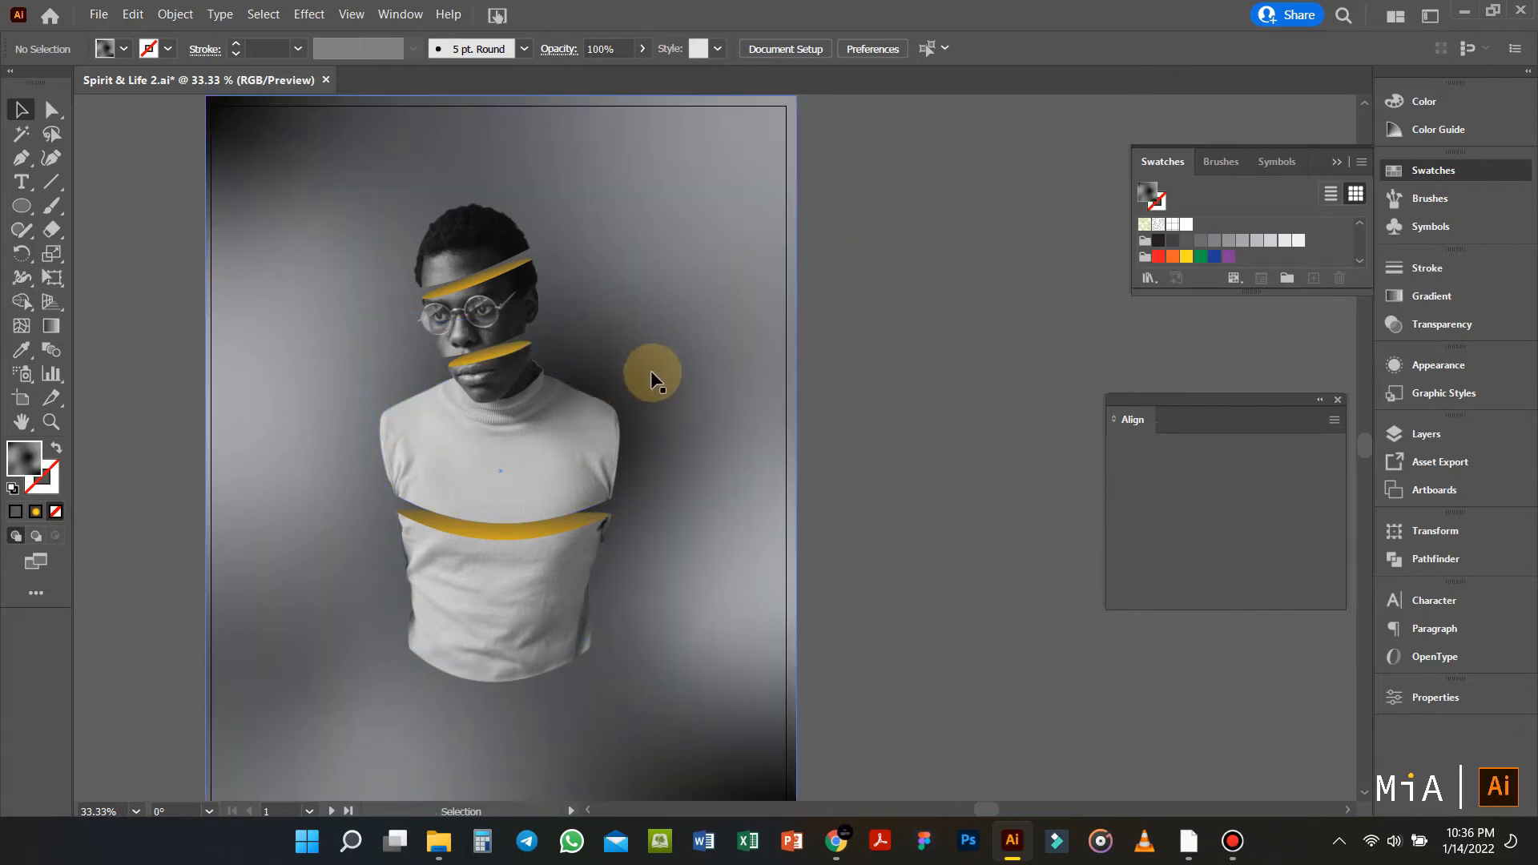
scroll(651, 375, "down", 2)
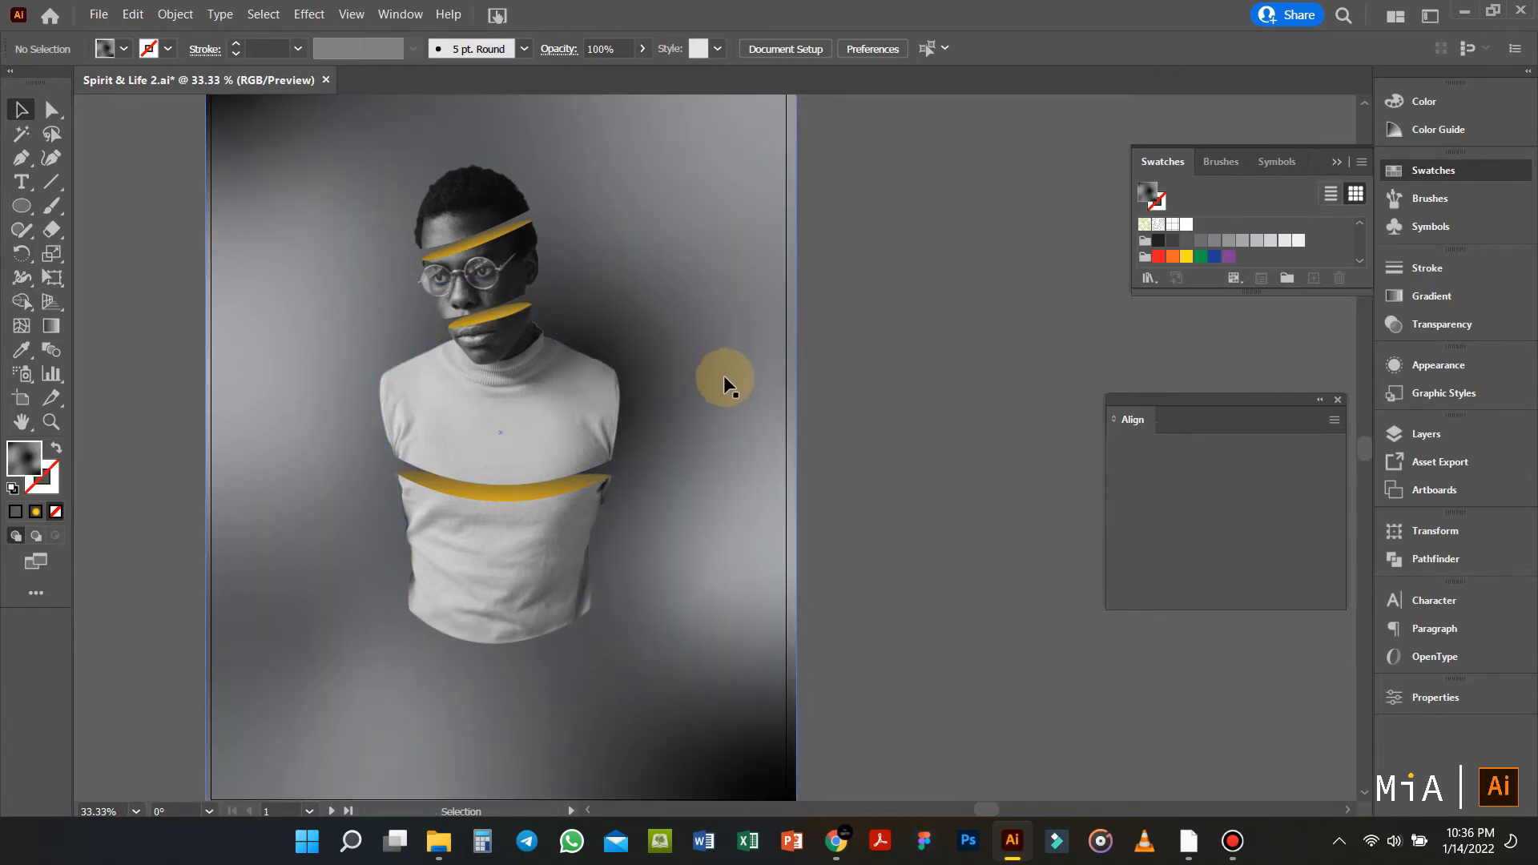
scroll(684, 293, "down", 1)
scroll(705, 312, "left", 4)
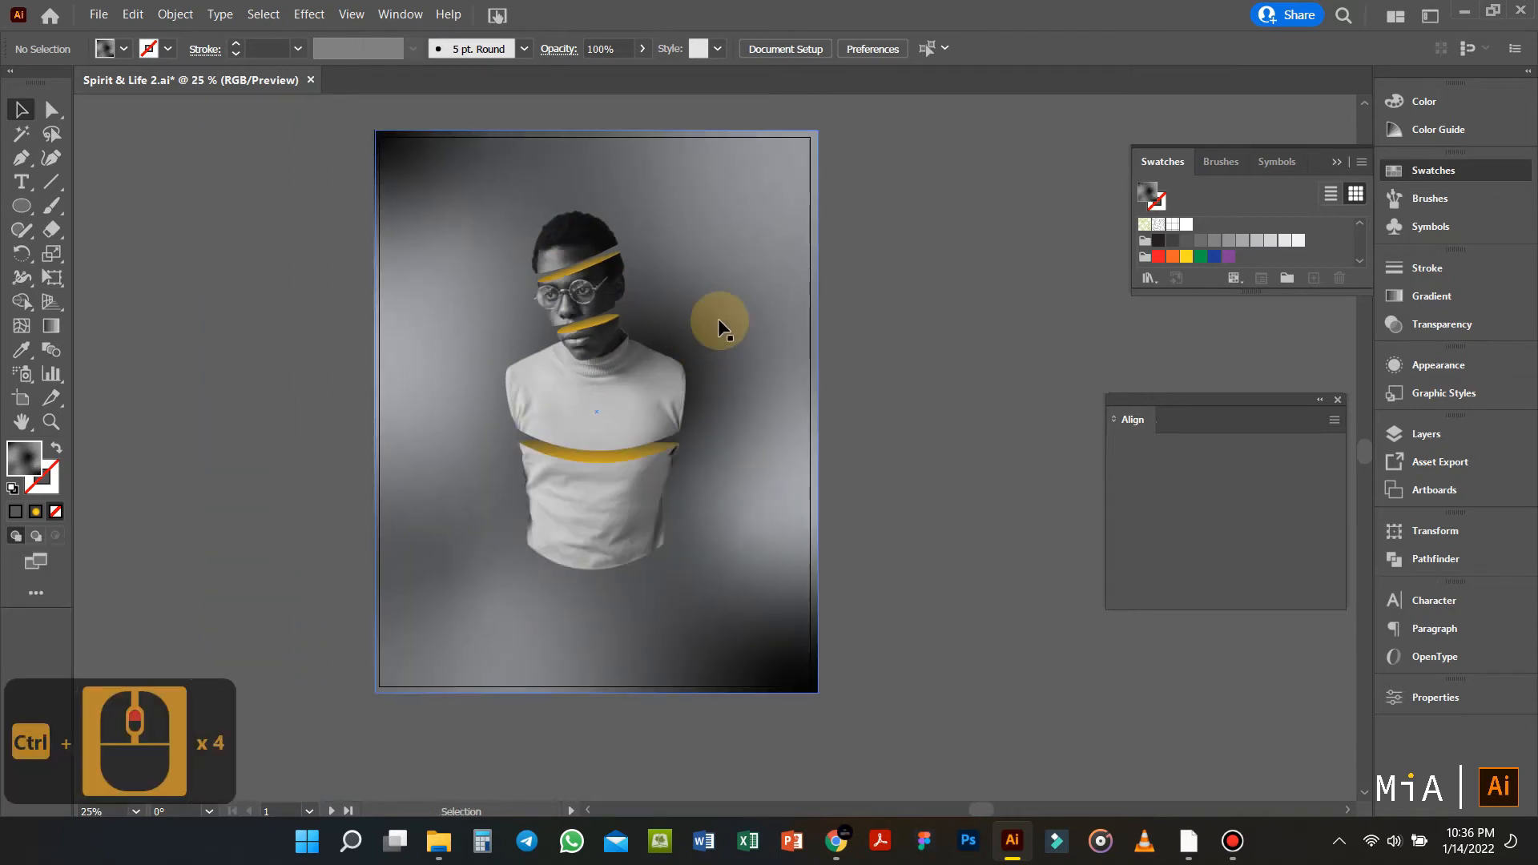
Step: Add the text QUICK AND POWERFUL in NCS Radhiumz beside the artboard and enlarge it to about 74 pt
scroll(693, 325, "right", 17)
key("t")
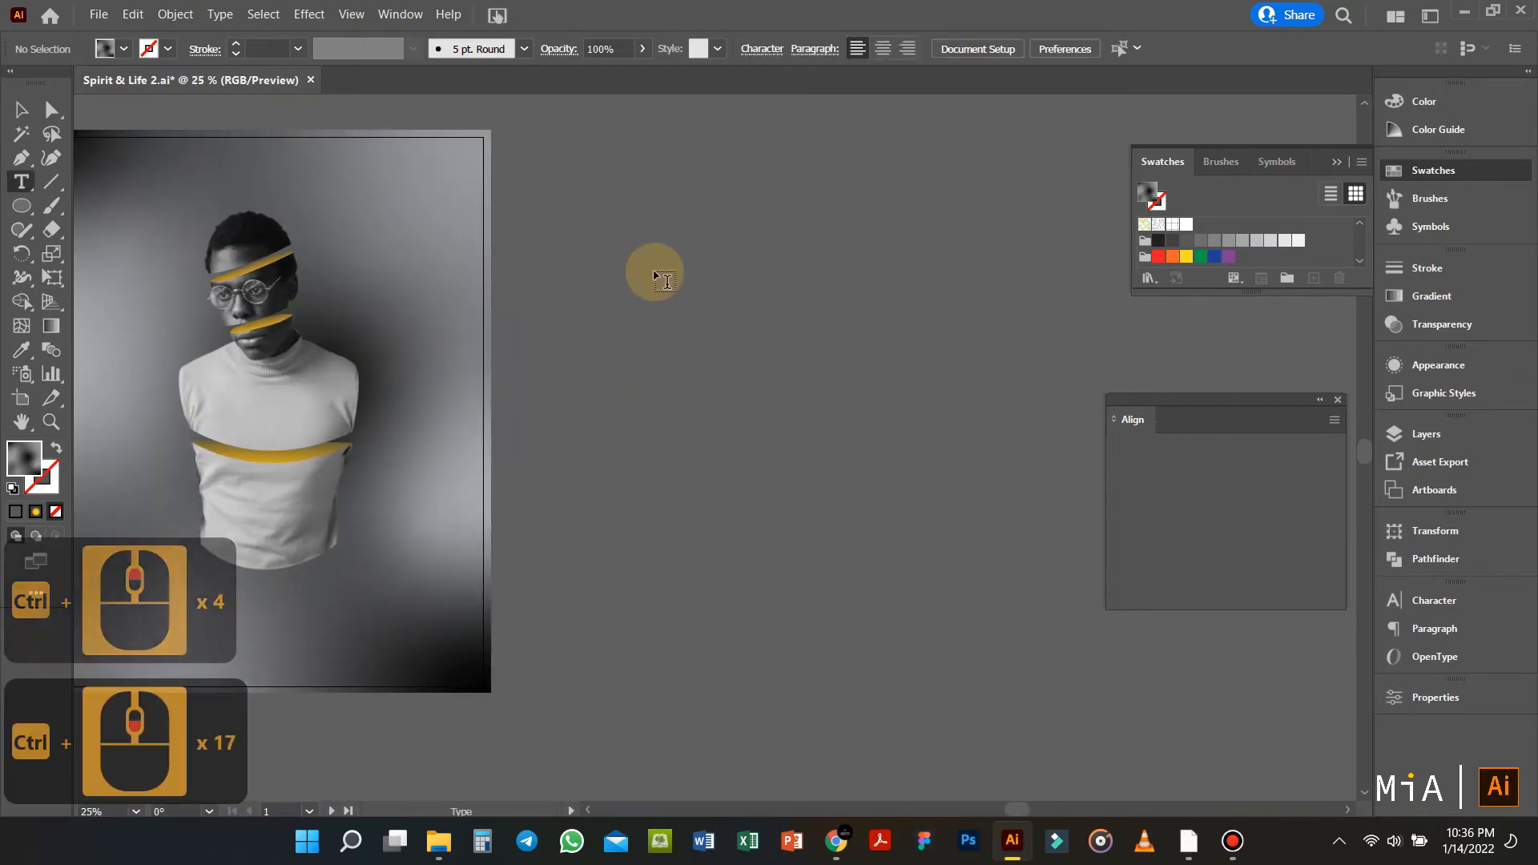
left_click(653, 274)
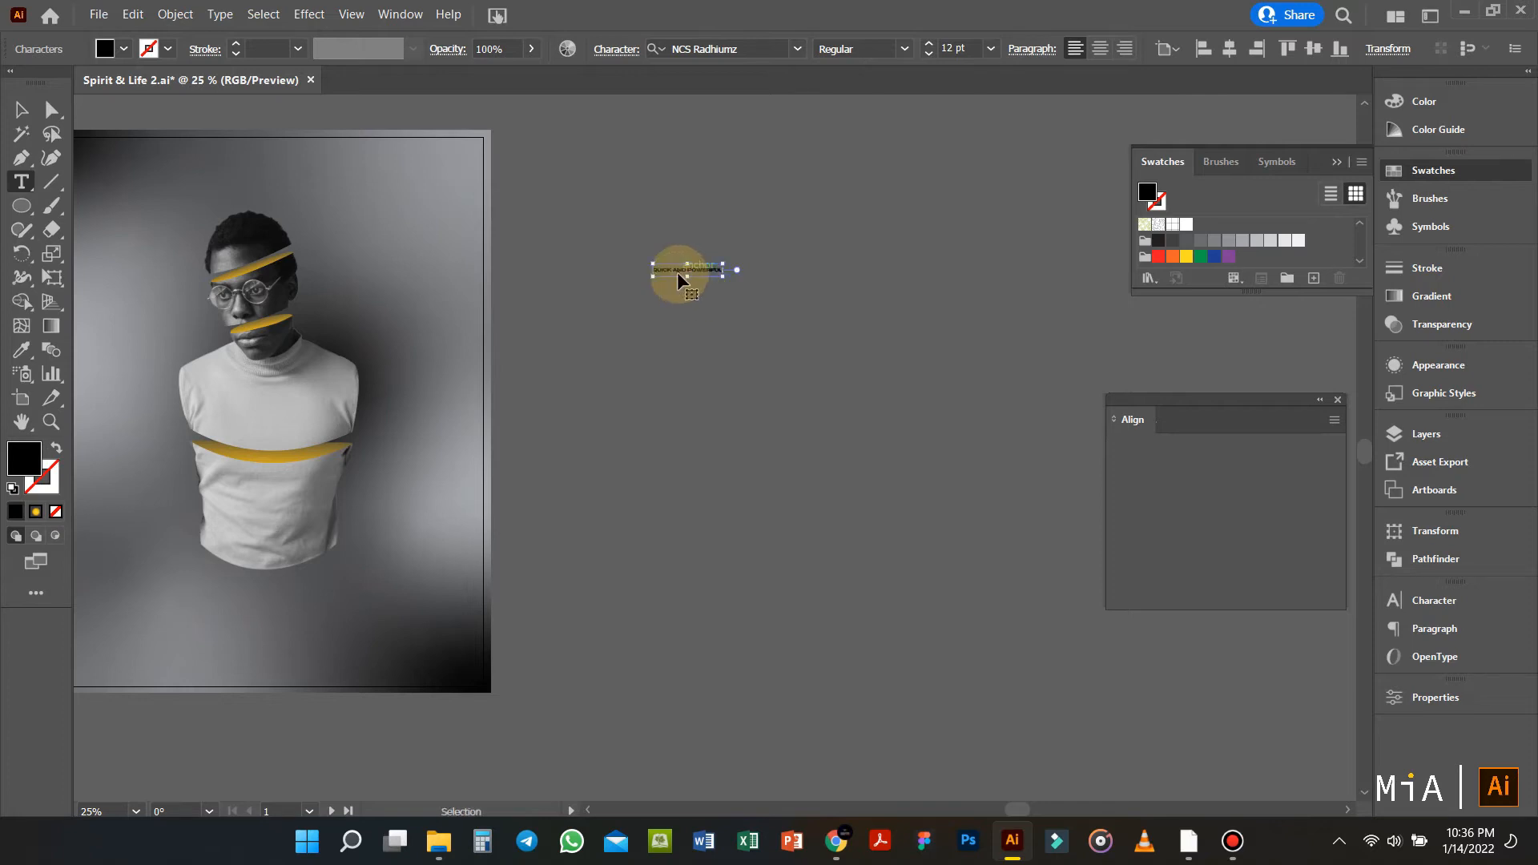
left_click_drag(703, 268, 733, 307)
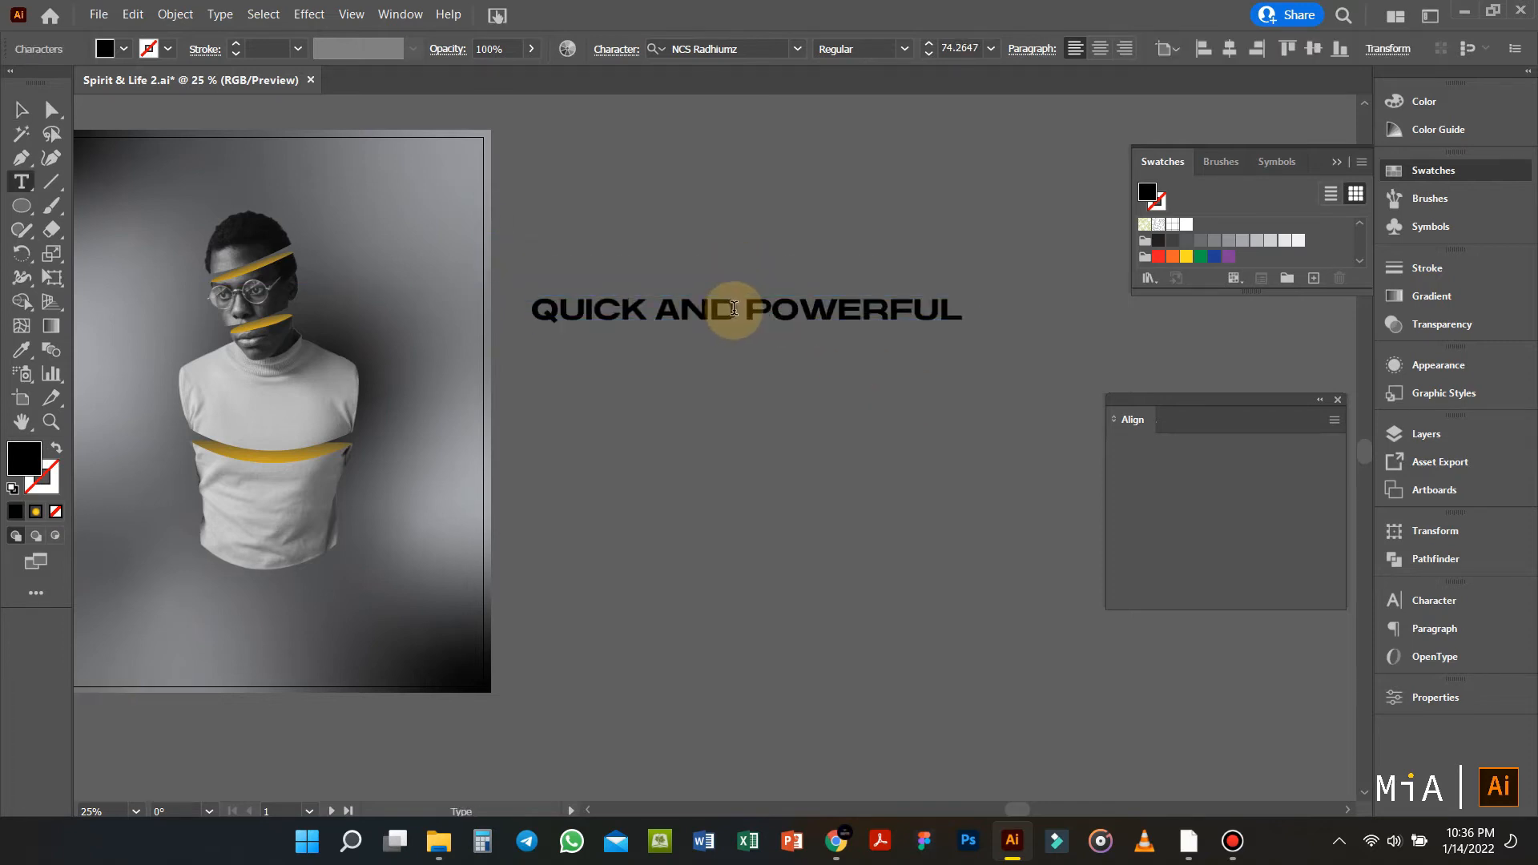
Step: Set the word AND in the Source Code Variable font
type("source")
key("Return")
scroll(688, 313, "up", 4)
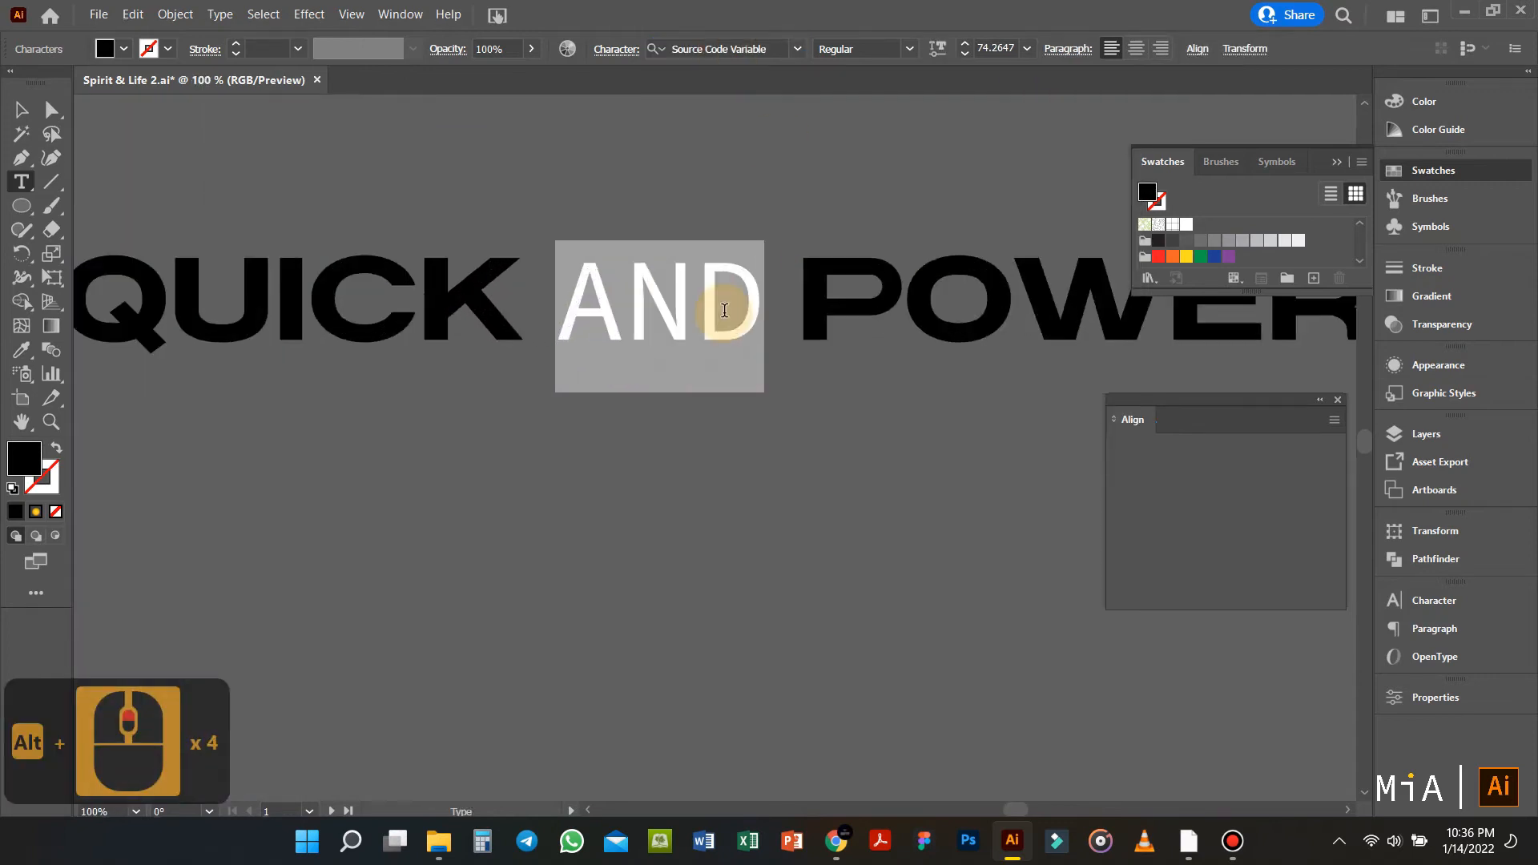
key("ctrl+z")
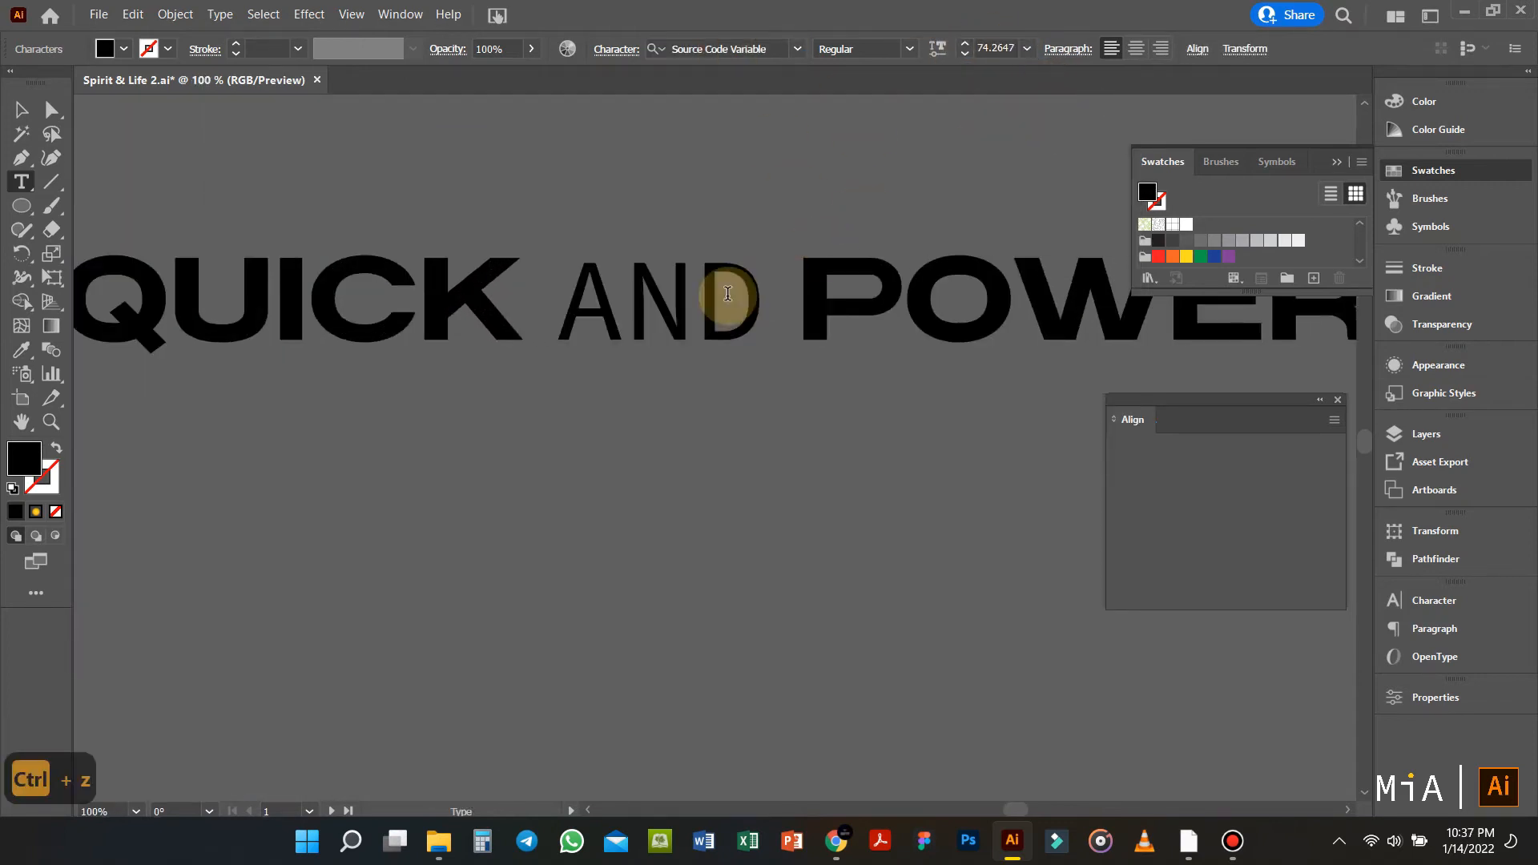
Step: Cut AND out of the line, paste it as a separate text object below and set its size to 35 pt
left_click_drag(751, 286, 584, 267)
key("ctrl+x")
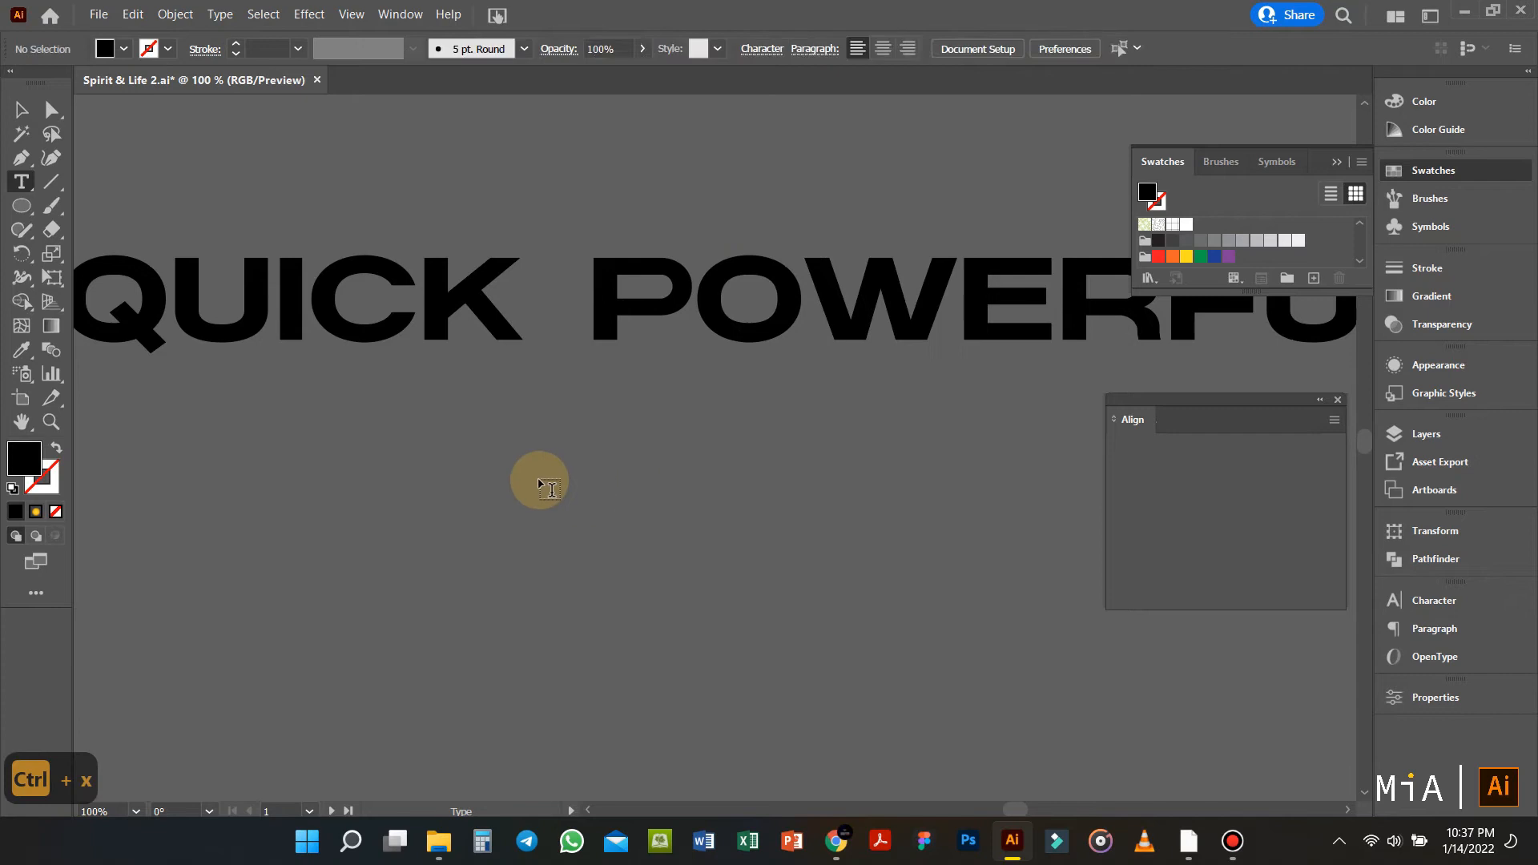
key("ctrl+v")
left_click(630, 439, "ctrl")
left_click(993, 49)
type("35")
key("Return")
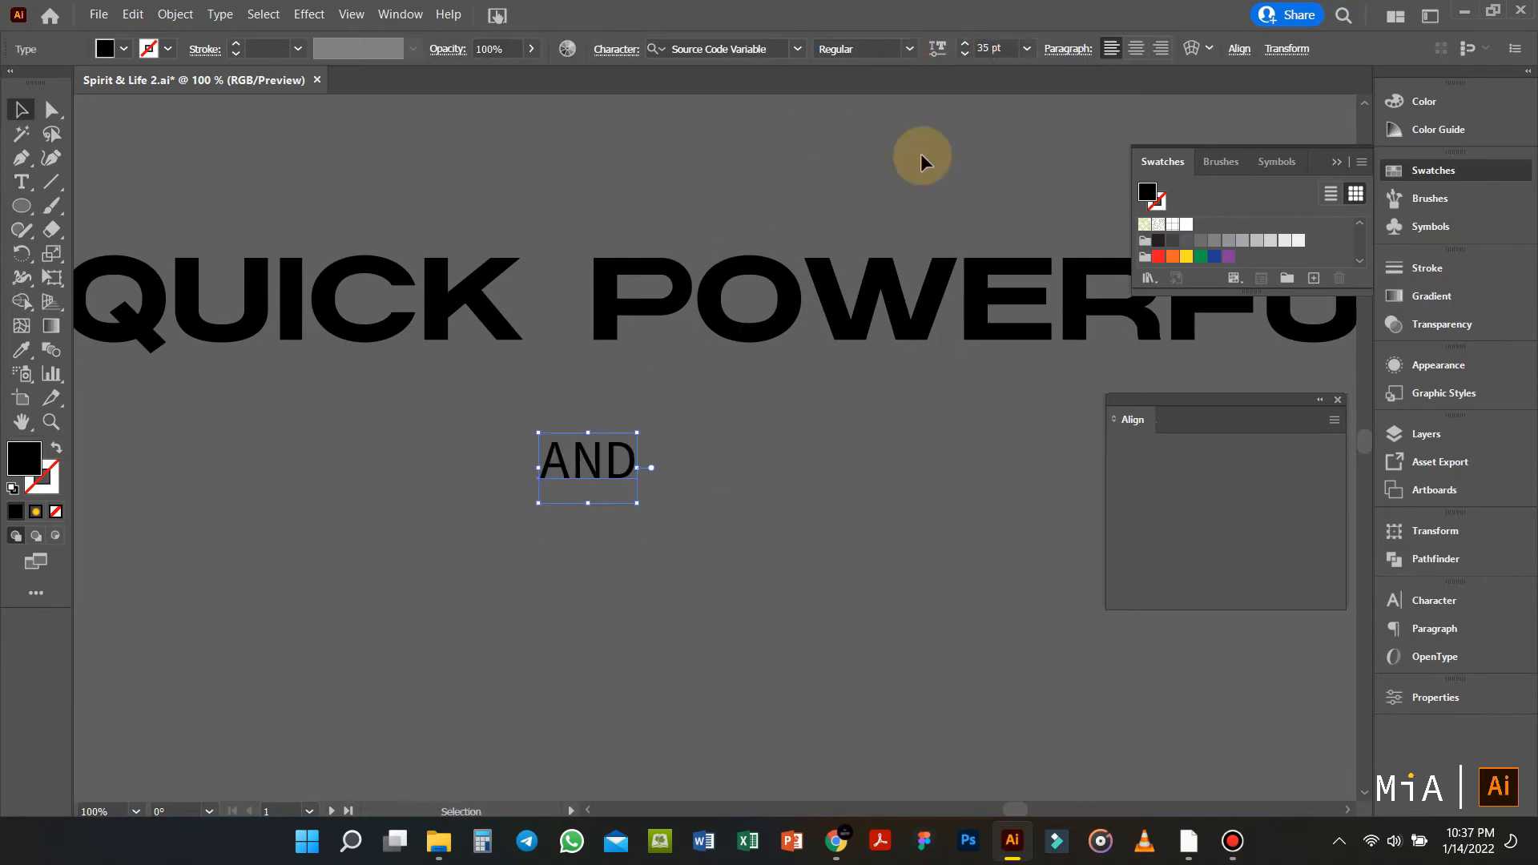
Step: Widen the space between QUICK and POWERFUL and centre the small AND in that gap
double_click(598, 287)
left_click(615, 445, "ctrl")
left_click_drag(615, 454, 620, 298)
left_click(643, 388)
scroll(664, 405, "down", 2)
scroll(708, 445, "right", 5)
left_click(522, 349)
scroll(521, 351, "up", 3)
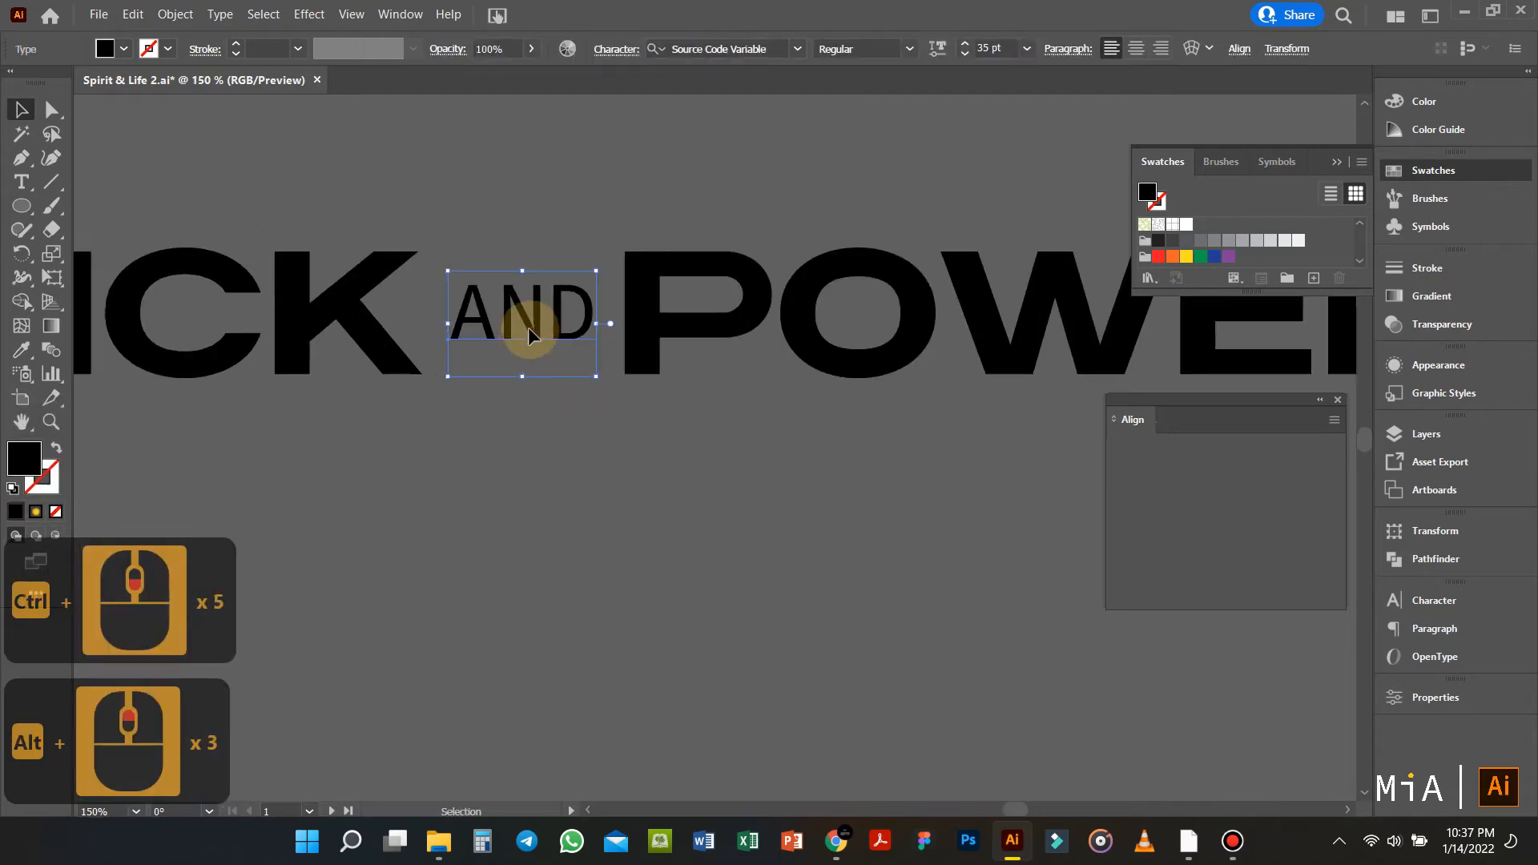
key("Left")
key("Left")
key("Left")
key("Left")
left_click(577, 428)
Step: Move the complete QUICK AND POWERFUL line up and group its text objects
scroll(576, 429, "down", 3)
left_click_drag(728, 517, 433, 351)
scroll(627, 399, "down", 3)
left_click_drag(627, 398, 659, 295)
scroll(662, 297, "up", 3)
key("ctrl+g")
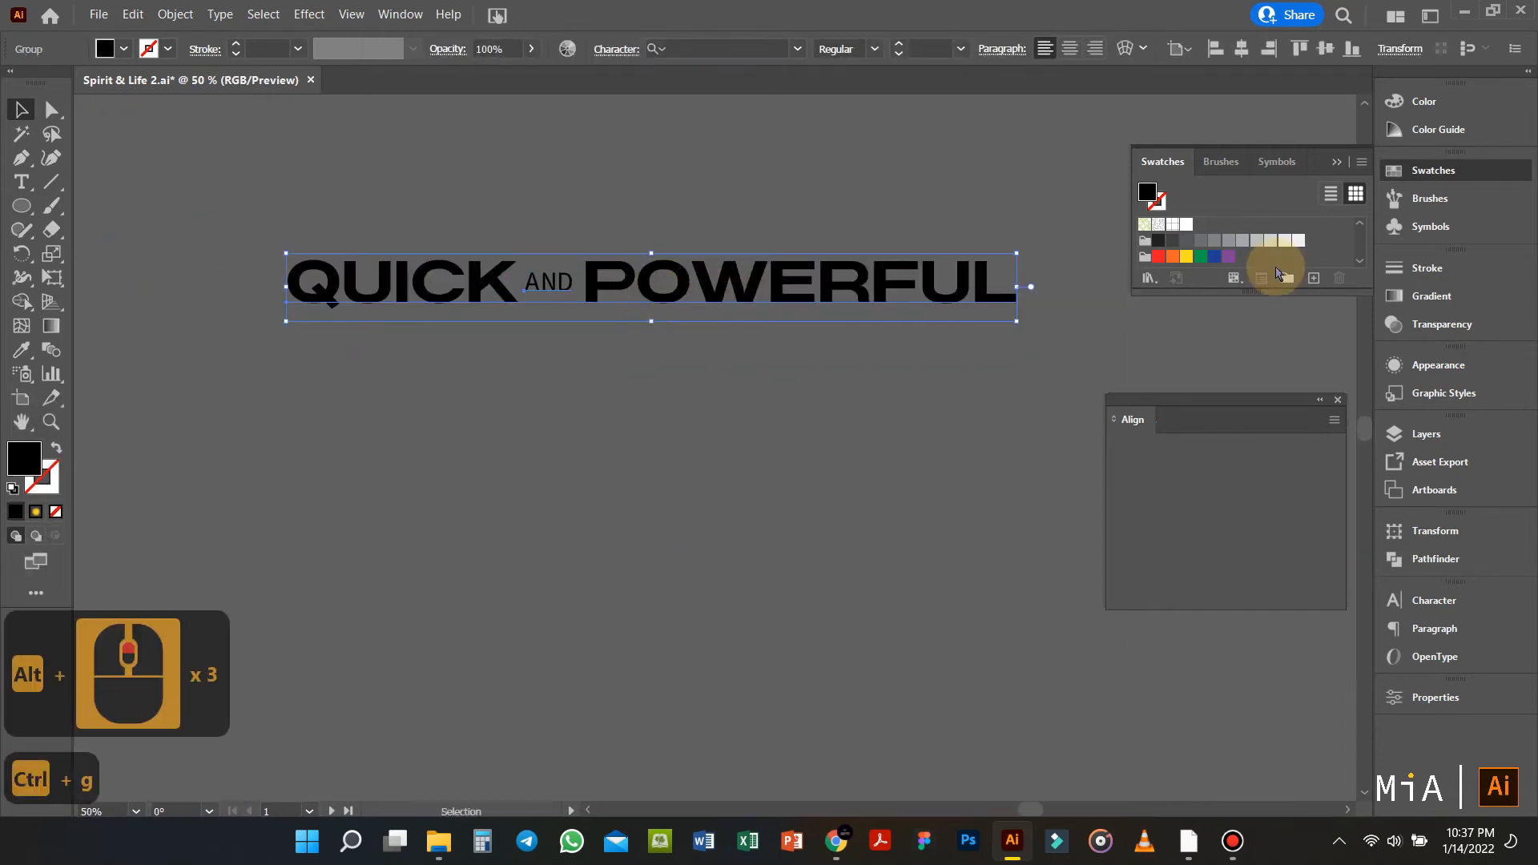
Step: Fill the text group with white and save it as a new symbol
left_click(125, 51)
left_click(37, 92)
left_click_drag(625, 275, 1193, 232)
left_click(771, 585)
Step: Draw a circle below the text and delete its left anchor to leave the right half
scroll(578, 360, "down", 1)
key("l")
left_click_drag(557, 381, 760, 570)
key("a")
left_click(559, 483)
key("Delete")
Step: Join the half-circle's open ends and move the shape left, below the word QUICK
left_click(174, 14)
mouse_move(316, 481)
left_click(468, 473)
key("v")
left_click_drag(675, 466, 359, 475)
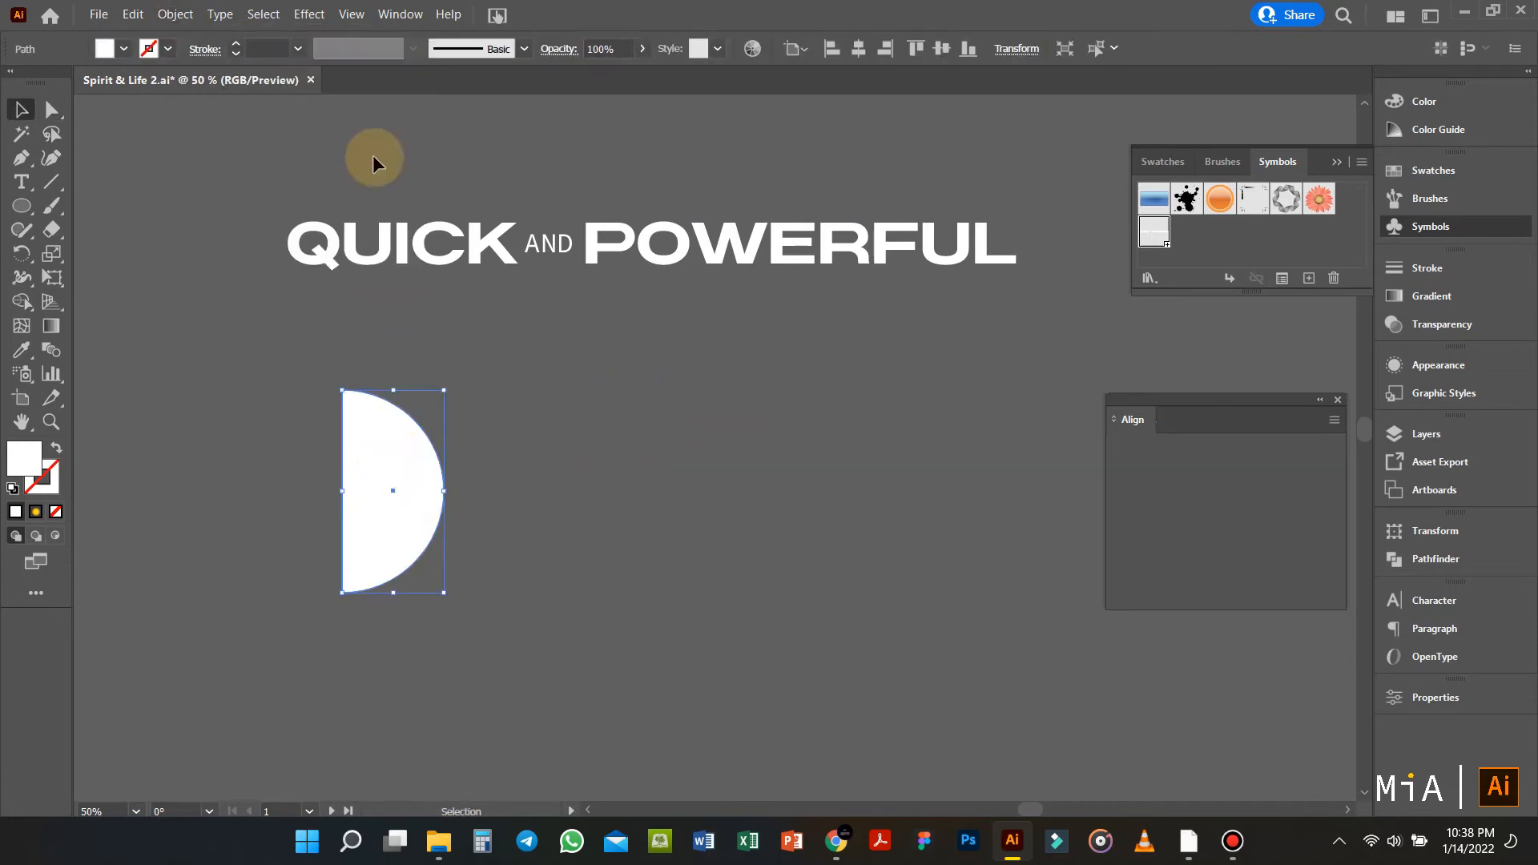
left_click(309, 14)
mouse_move(473, 133)
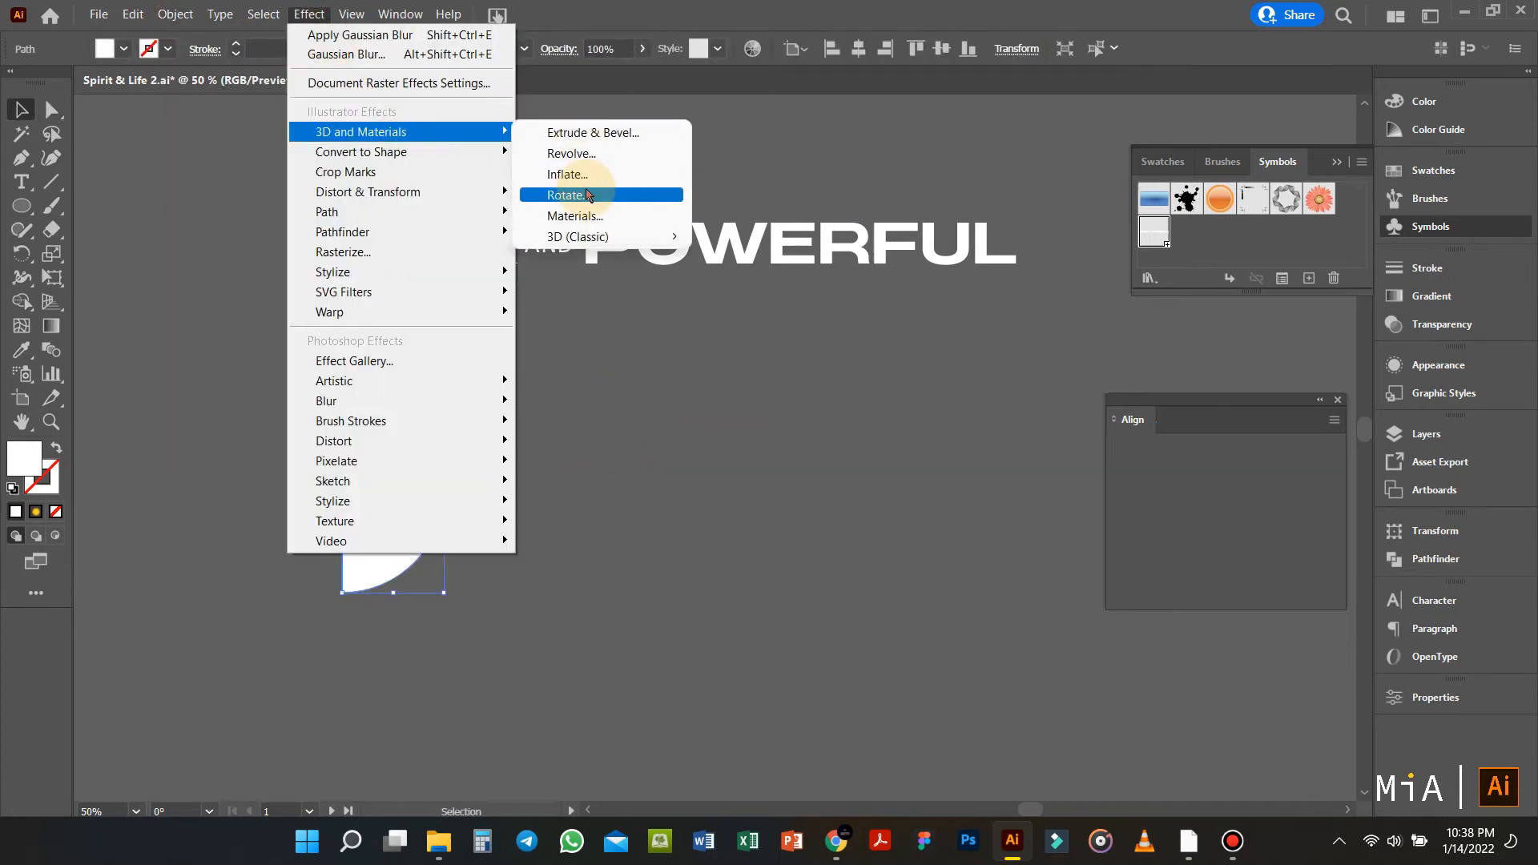
left_click(582, 138)
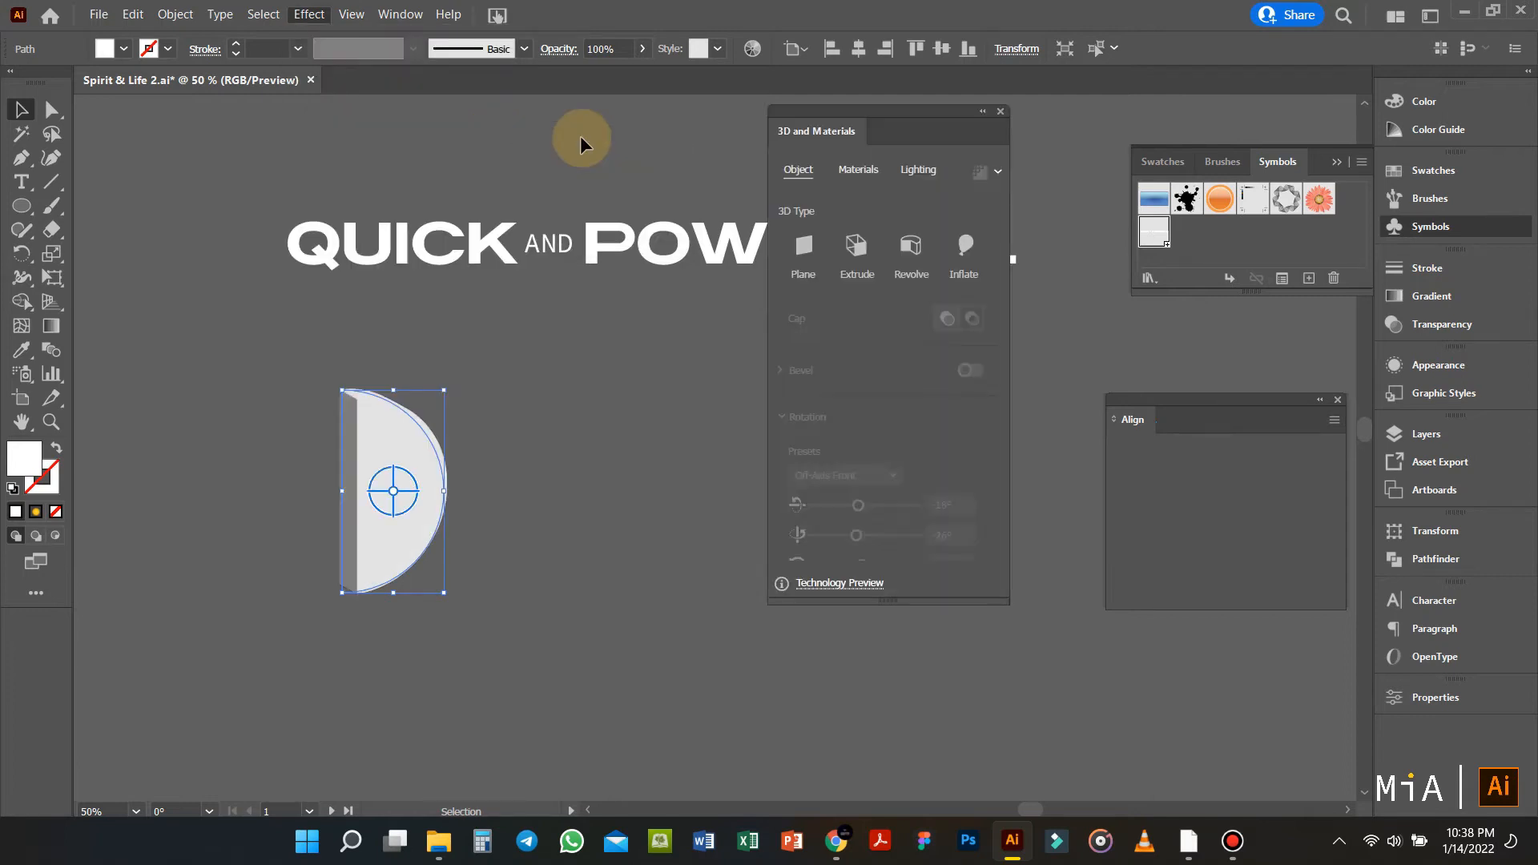
left_click(997, 104)
key("ctrl+z")
left_click(309, 15)
mouse_move(446, 130)
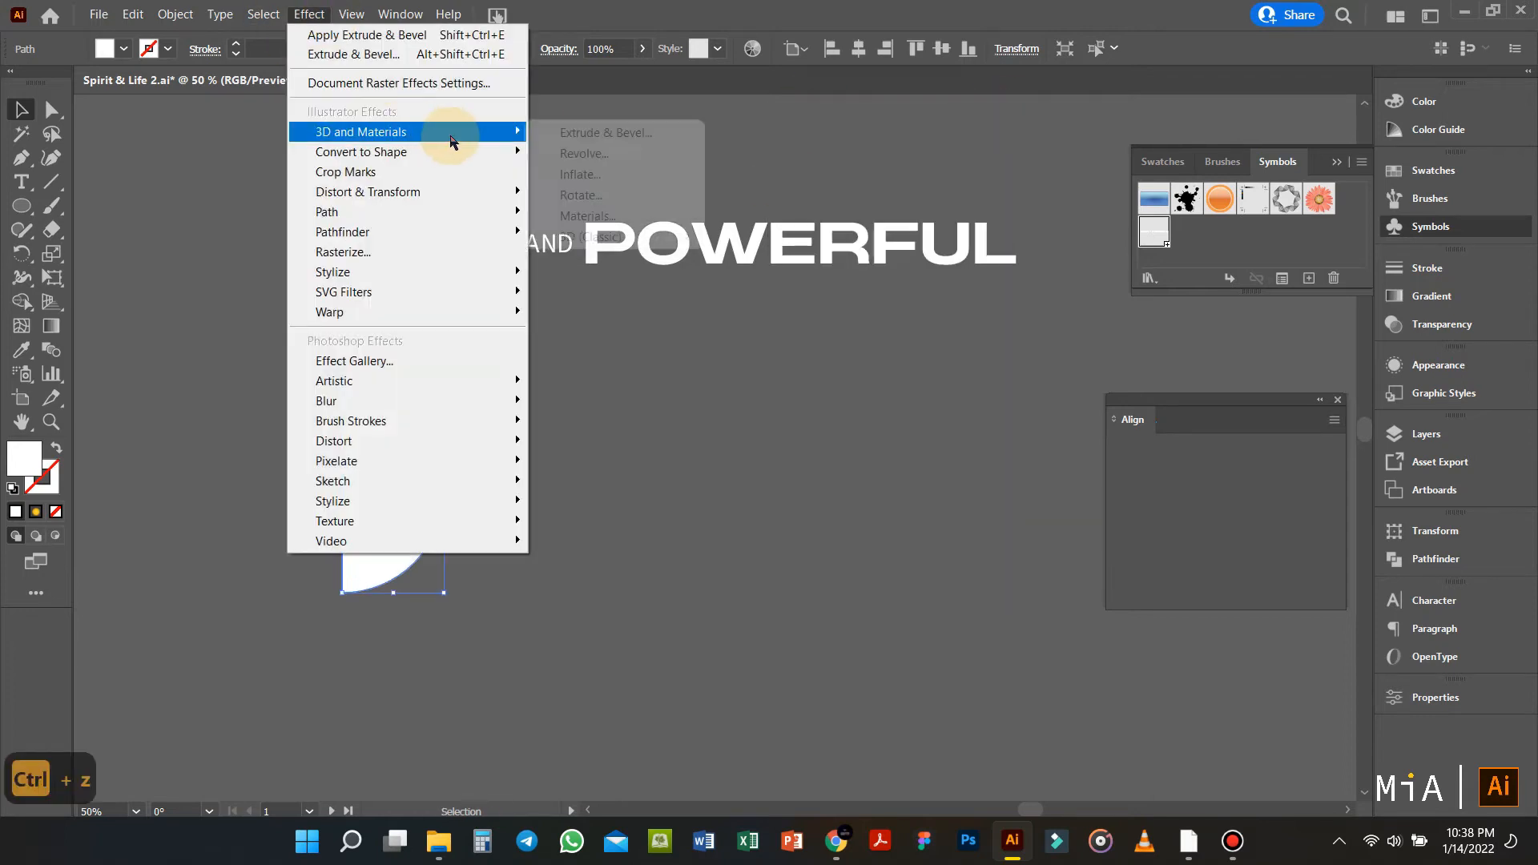
left_click(590, 194)
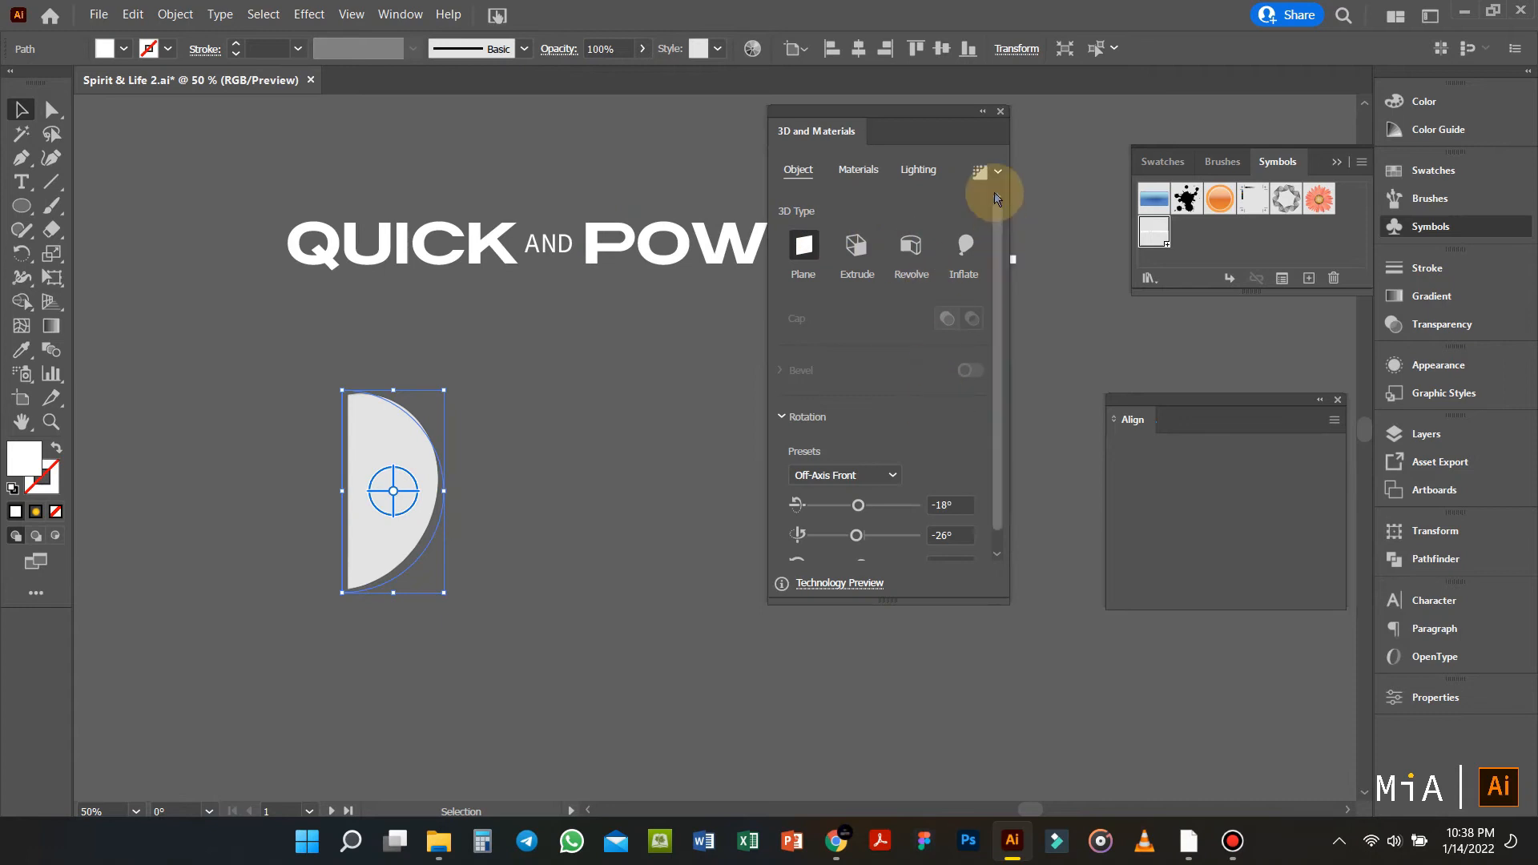
left_click(999, 111)
key("ctrl+z")
Step: Revolve the half-circle into a sphere with the classic 3D Revolve effect
left_click(309, 15)
mouse_move(461, 137)
mouse_move(625, 236)
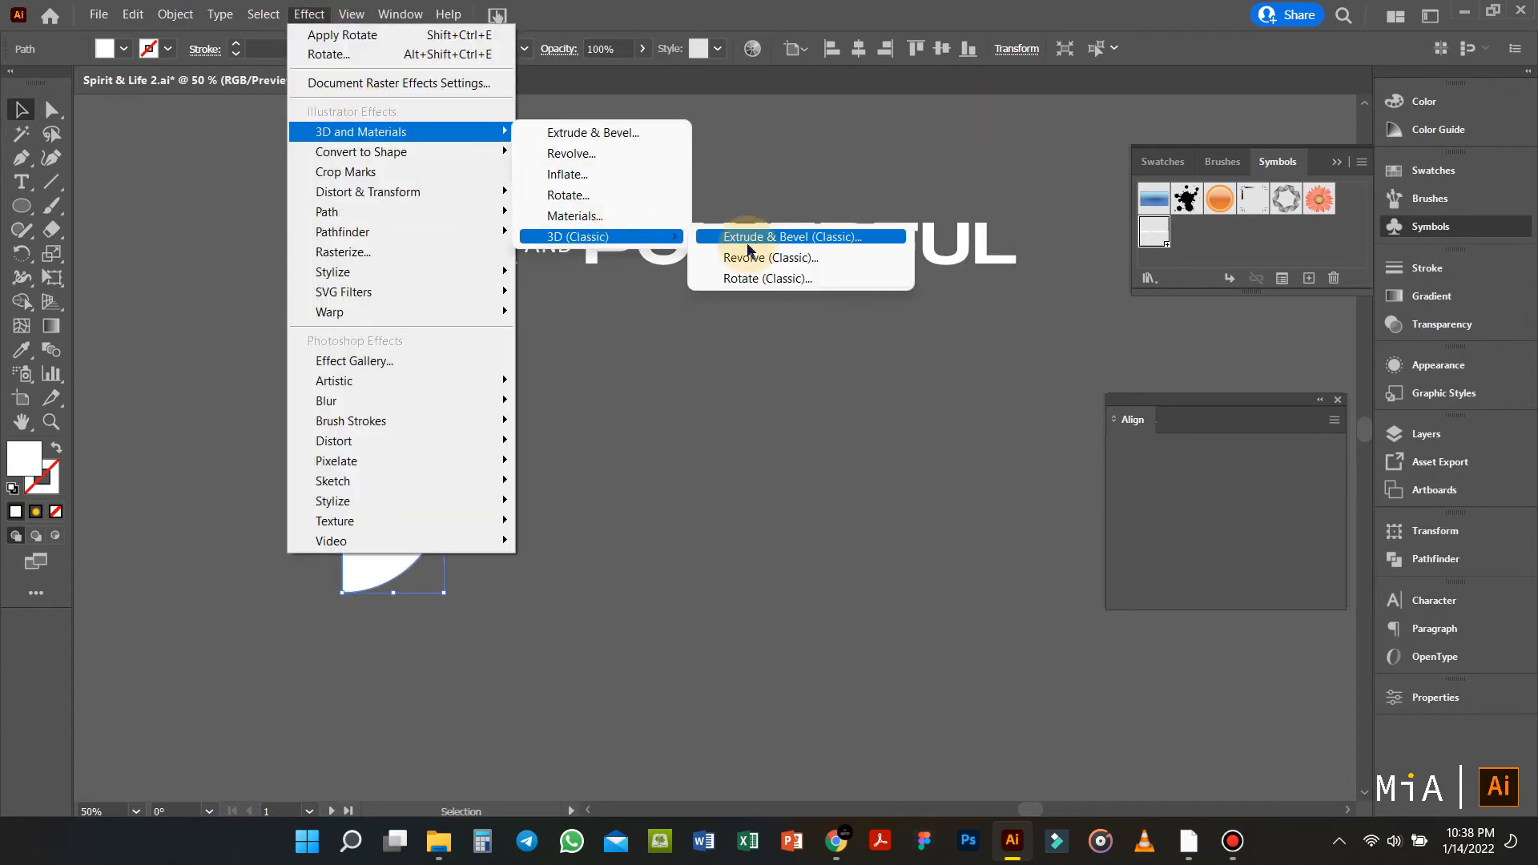
left_click(779, 258)
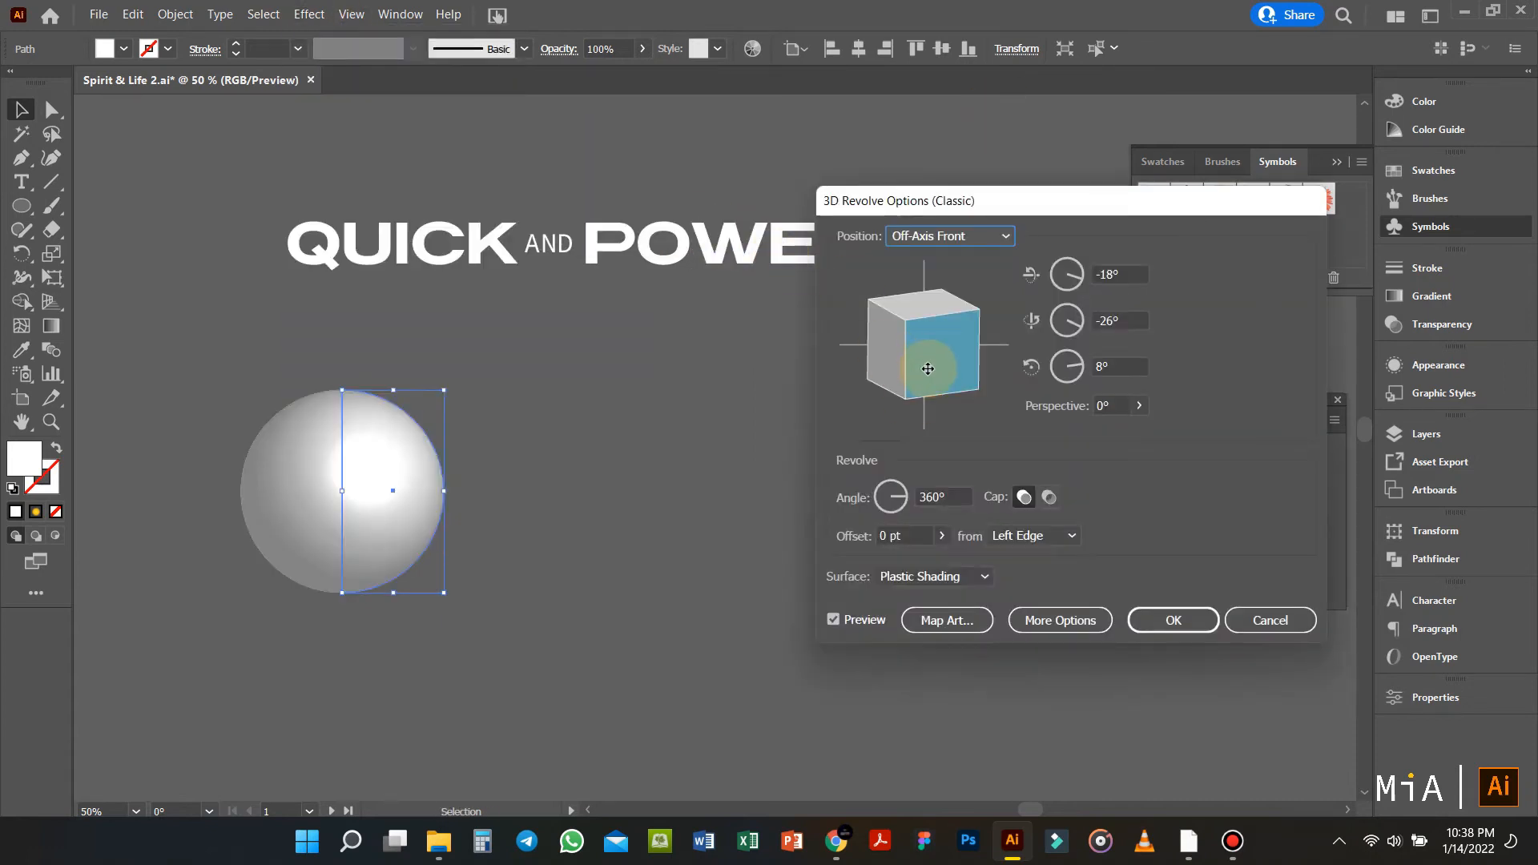
Step: Map the text symbol onto the sphere, shift it across the surface, make the geometry invisible and apply the effect
left_click(947, 620)
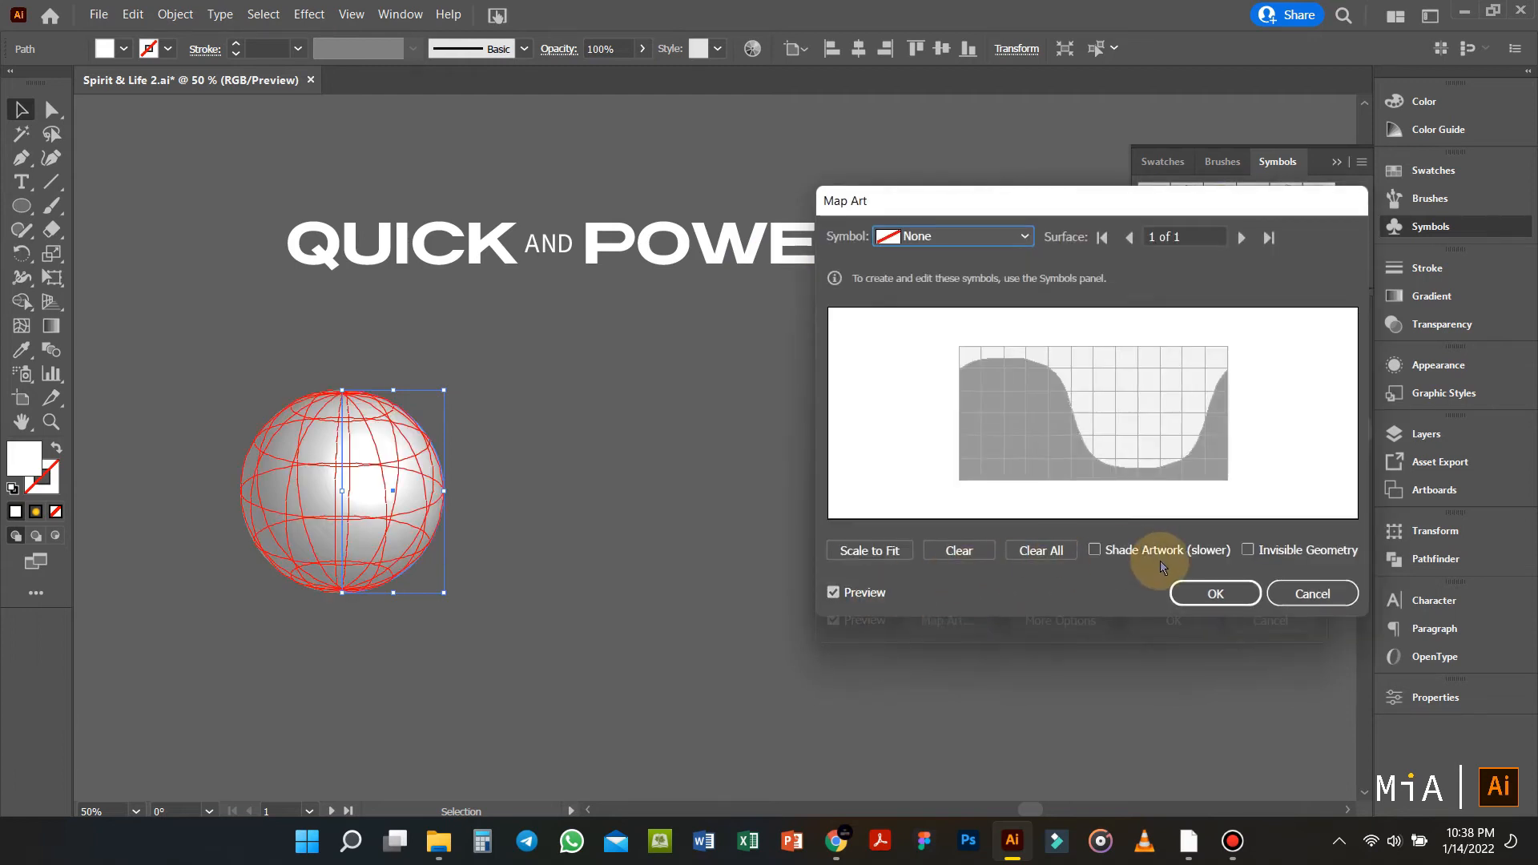
left_click(1247, 549)
left_click(1022, 237)
left_click(949, 398)
left_click_drag(1106, 425, 1142, 417)
left_click_drag(1041, 418, 1128, 421)
left_click(1226, 595)
left_click(1167, 618)
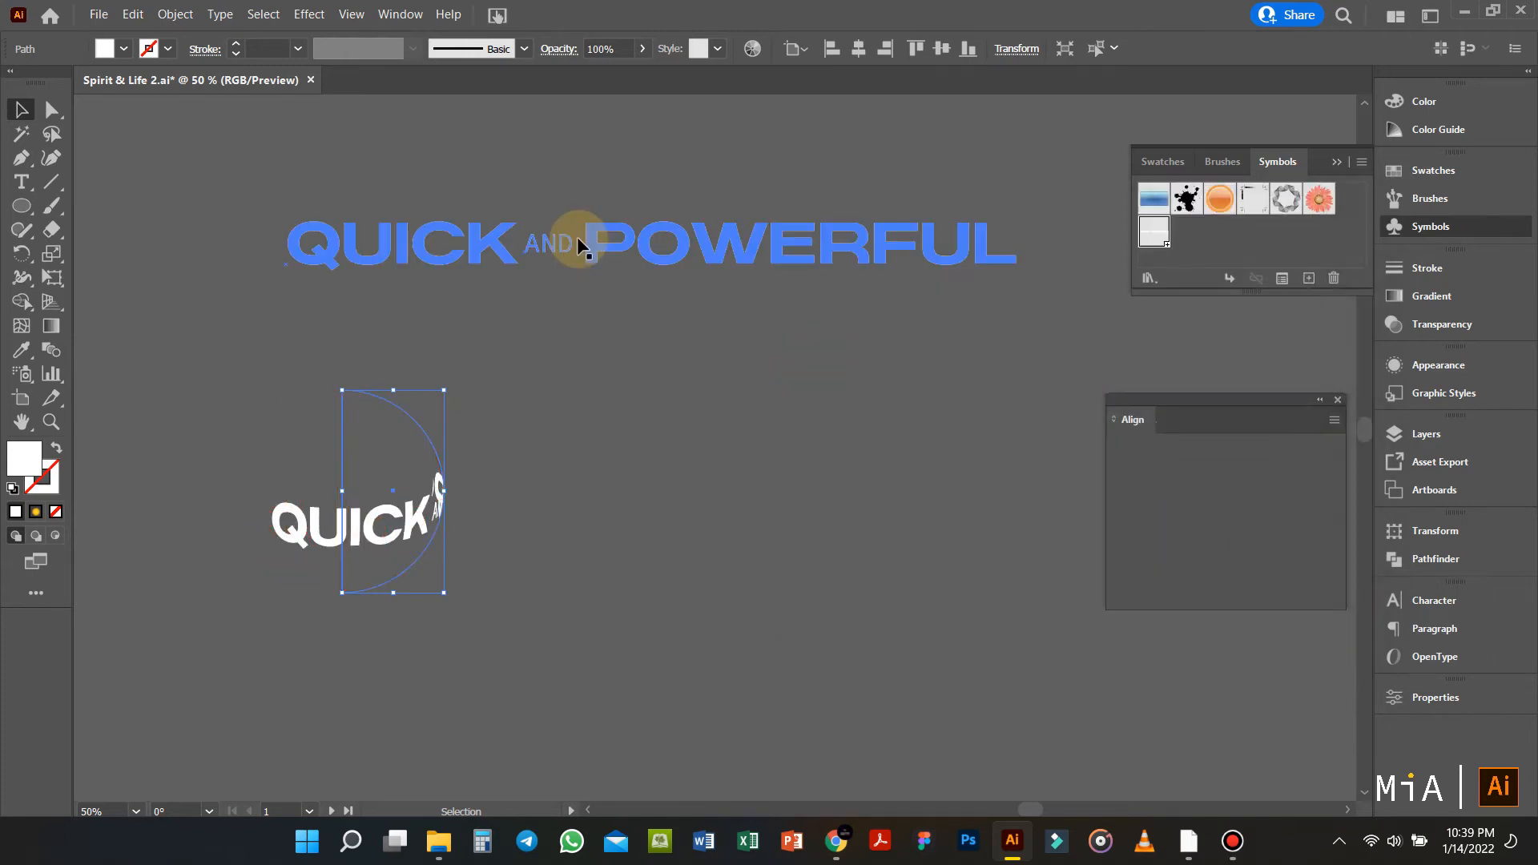
Step: Edit the text symbol to put POWERFUL on a second line with AND shifted right, and delete the revolved half-circle
double_click(579, 242)
left_click(887, 442)
double_click(583, 243)
key("Return")
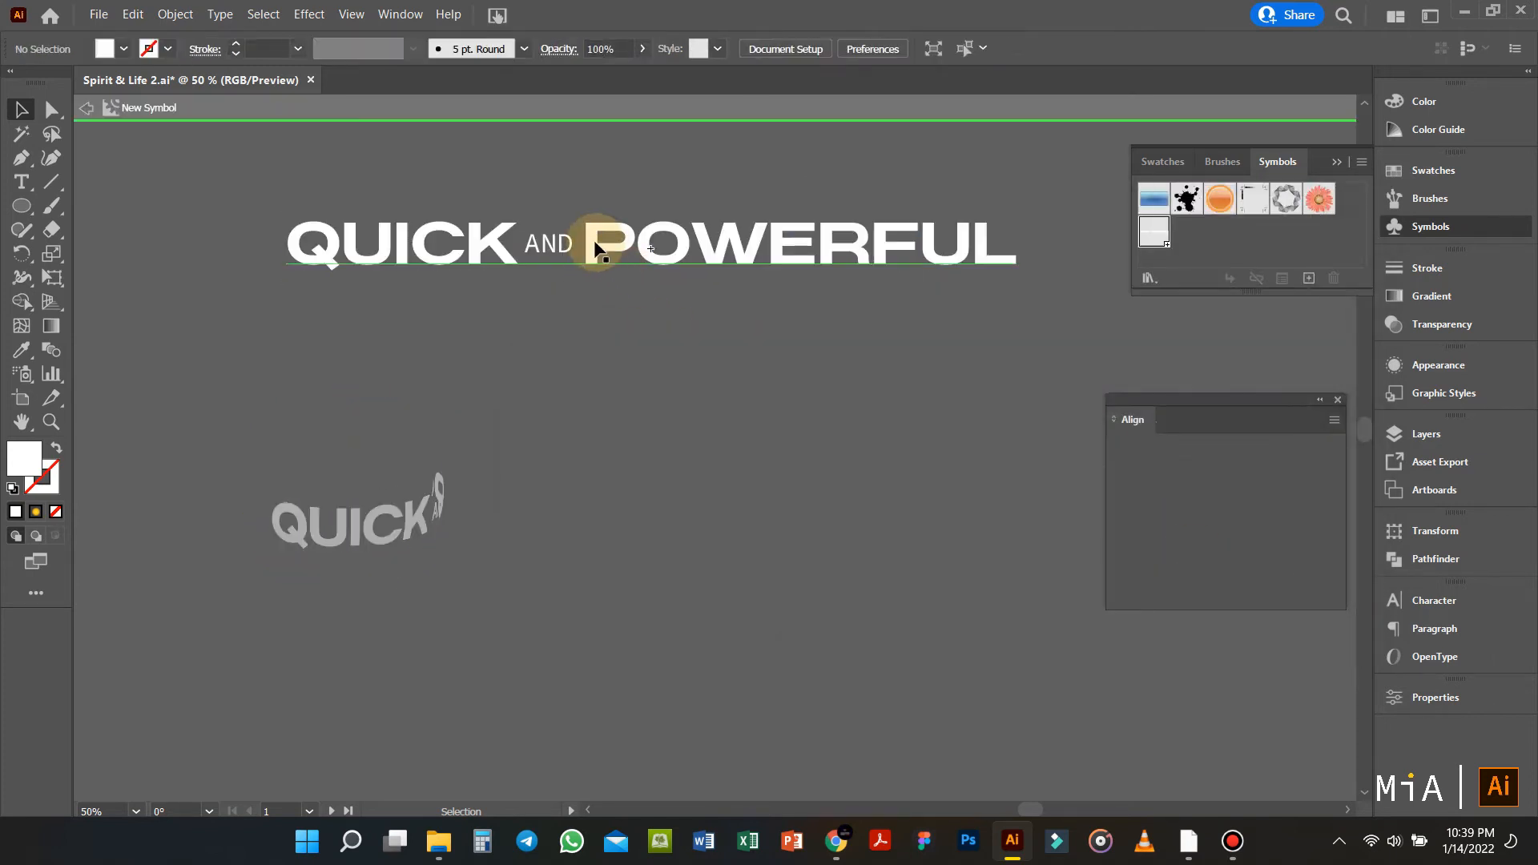
double_click(589, 238)
mouse_move(559, 245)
left_mouse_down()
mouse_move(612, 250)
mouse_move(569, 243)
left_mouse_up()
left_click(739, 271)
double_click(775, 261)
left_click(423, 482)
key("Delete")
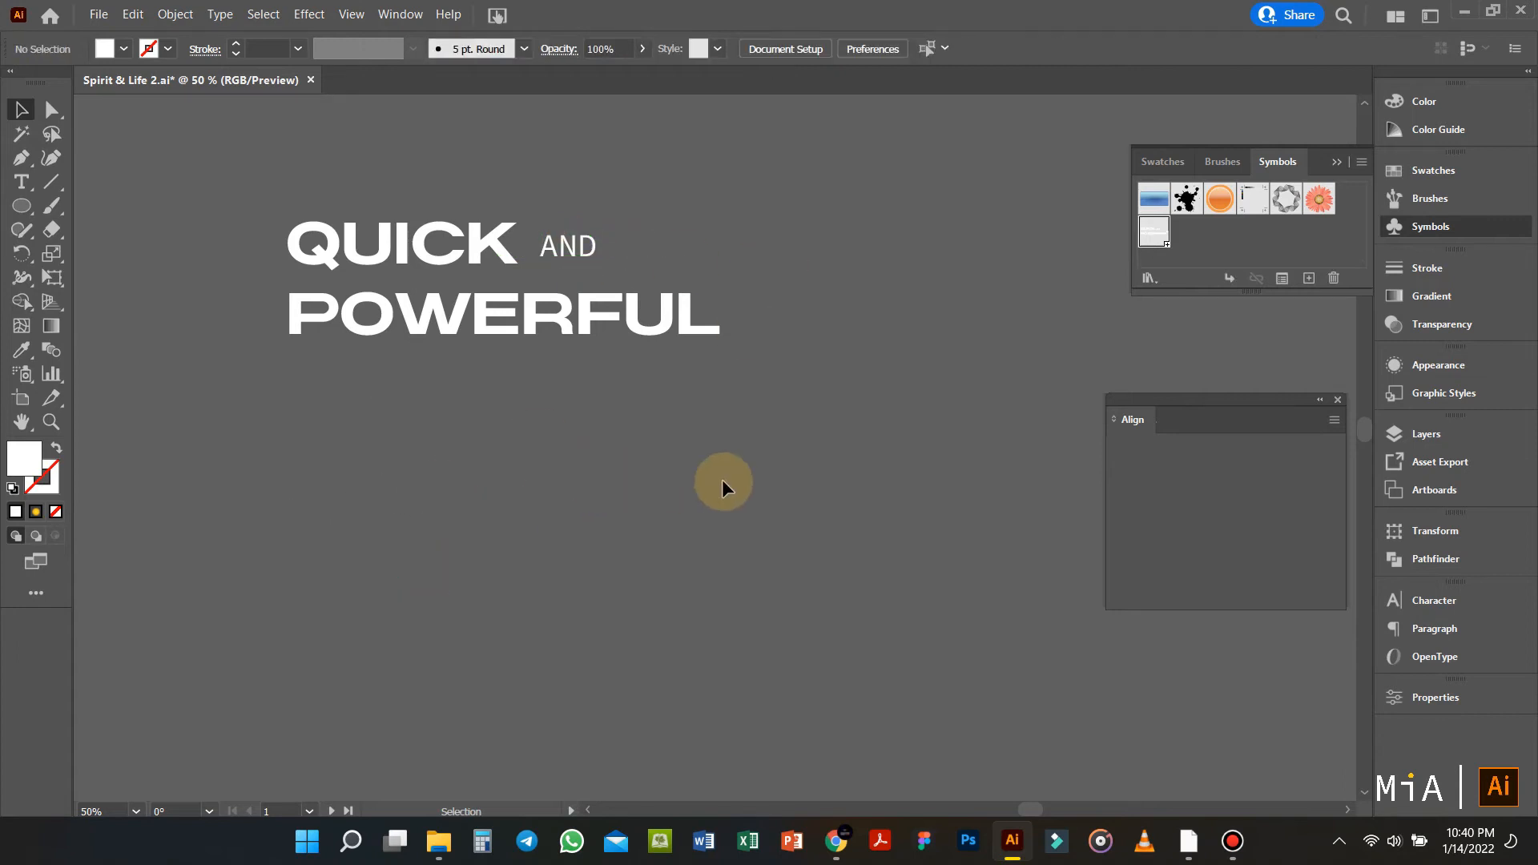
Step: Delete the QUICK AND POWERFUL lettering outside the artboard and return to the portrait
left_click_drag(723, 480, 314, 189)
key("Delete")
scroll(401, 320, "down", 3)
scroll(501, 445, "left", 20)
scroll(512, 436, "up", 3)
scroll(560, 395, "down", 1)
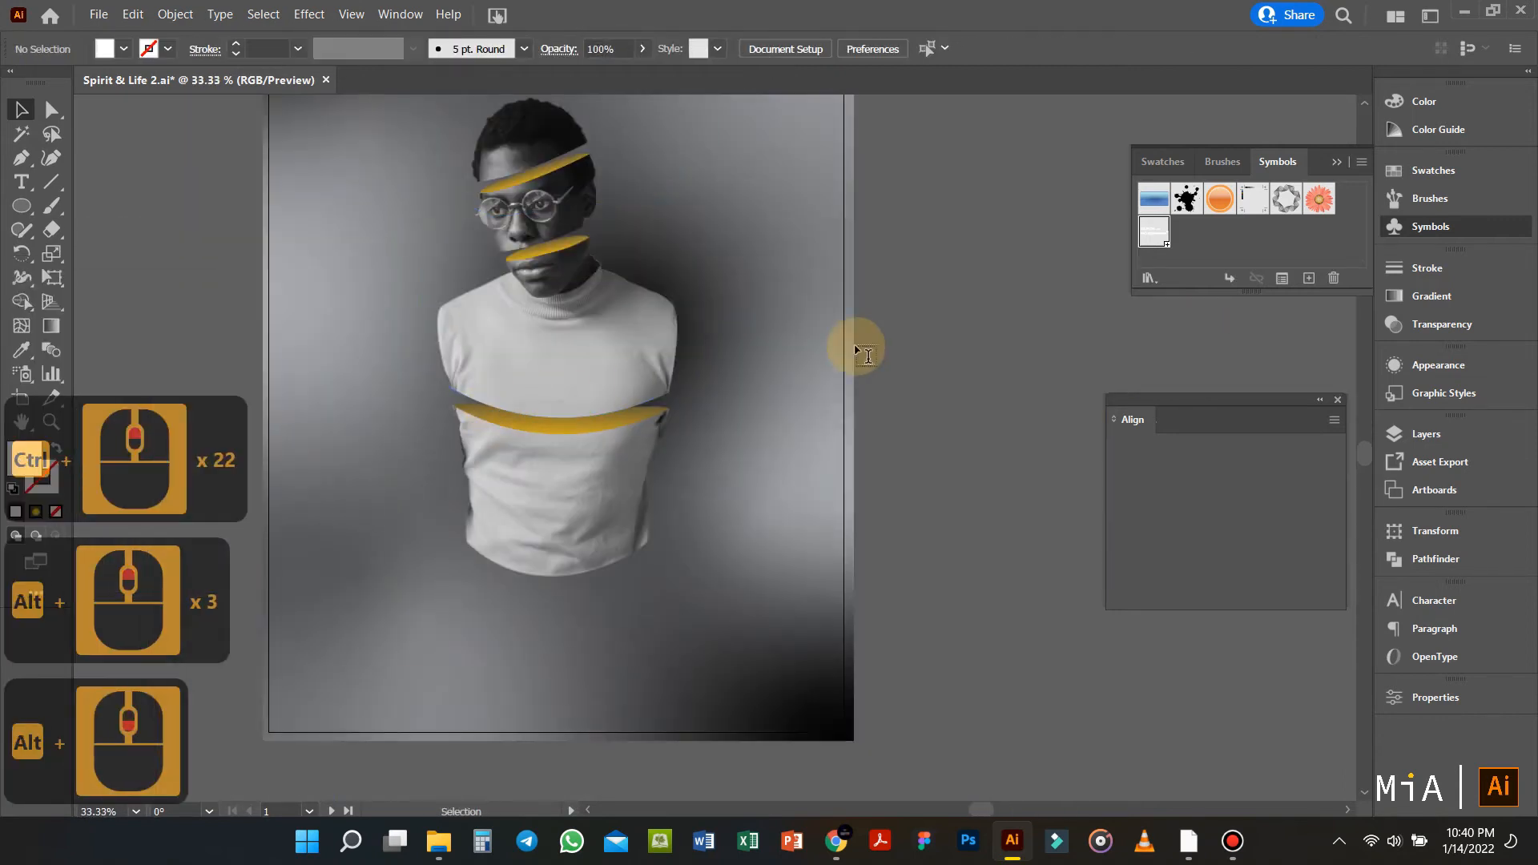
Step: Add the text Quick & Powerful across the shoulders in NCS Radhiumz and enlarge it to about 70 pt
key("t")
left_click(380, 323)
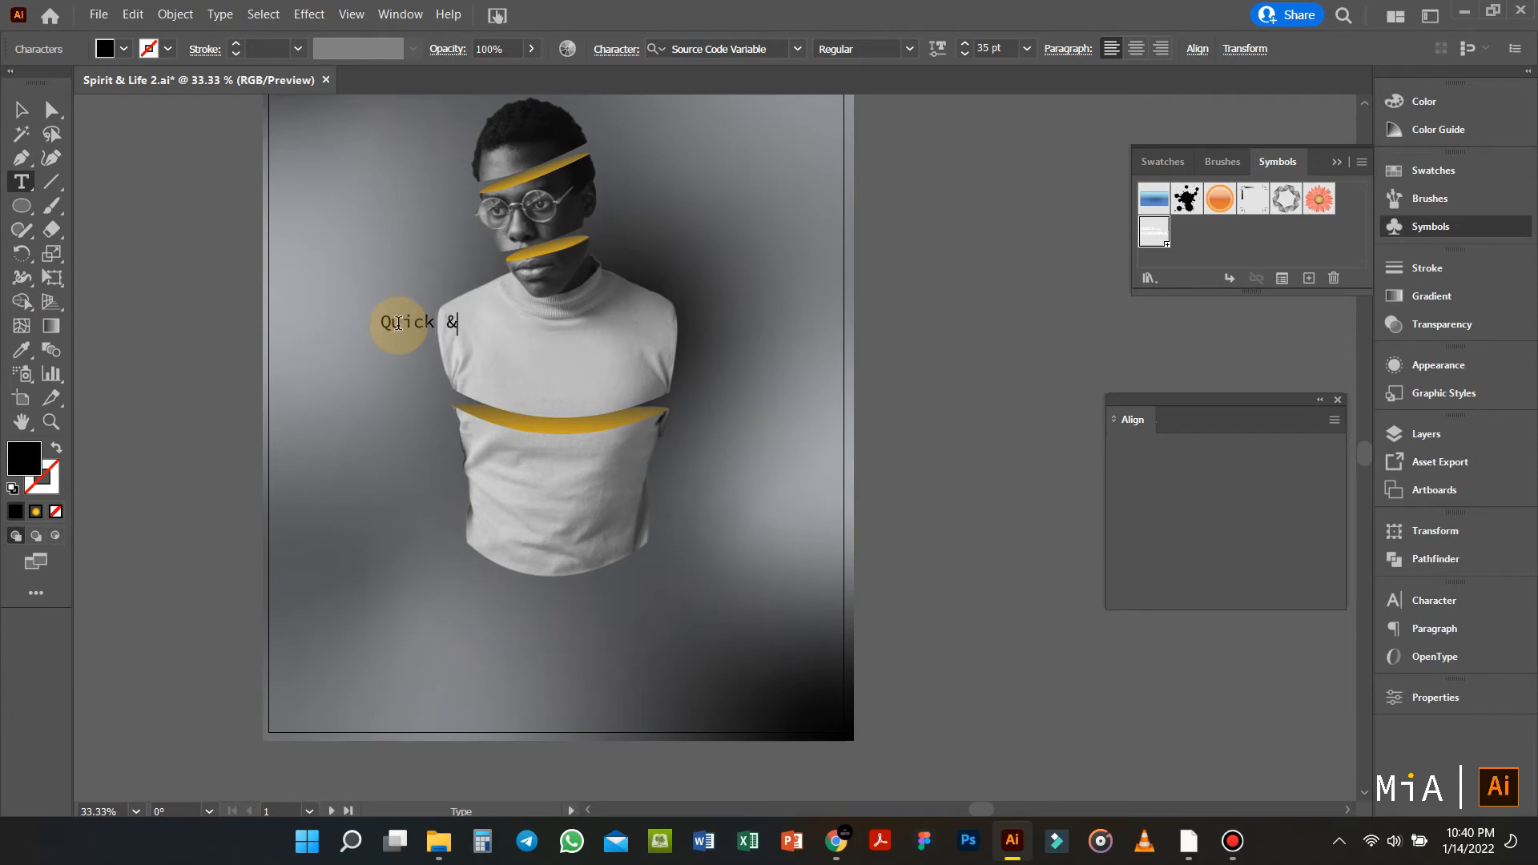
left_click(398, 325, "ctrl")
left_click(755, 49)
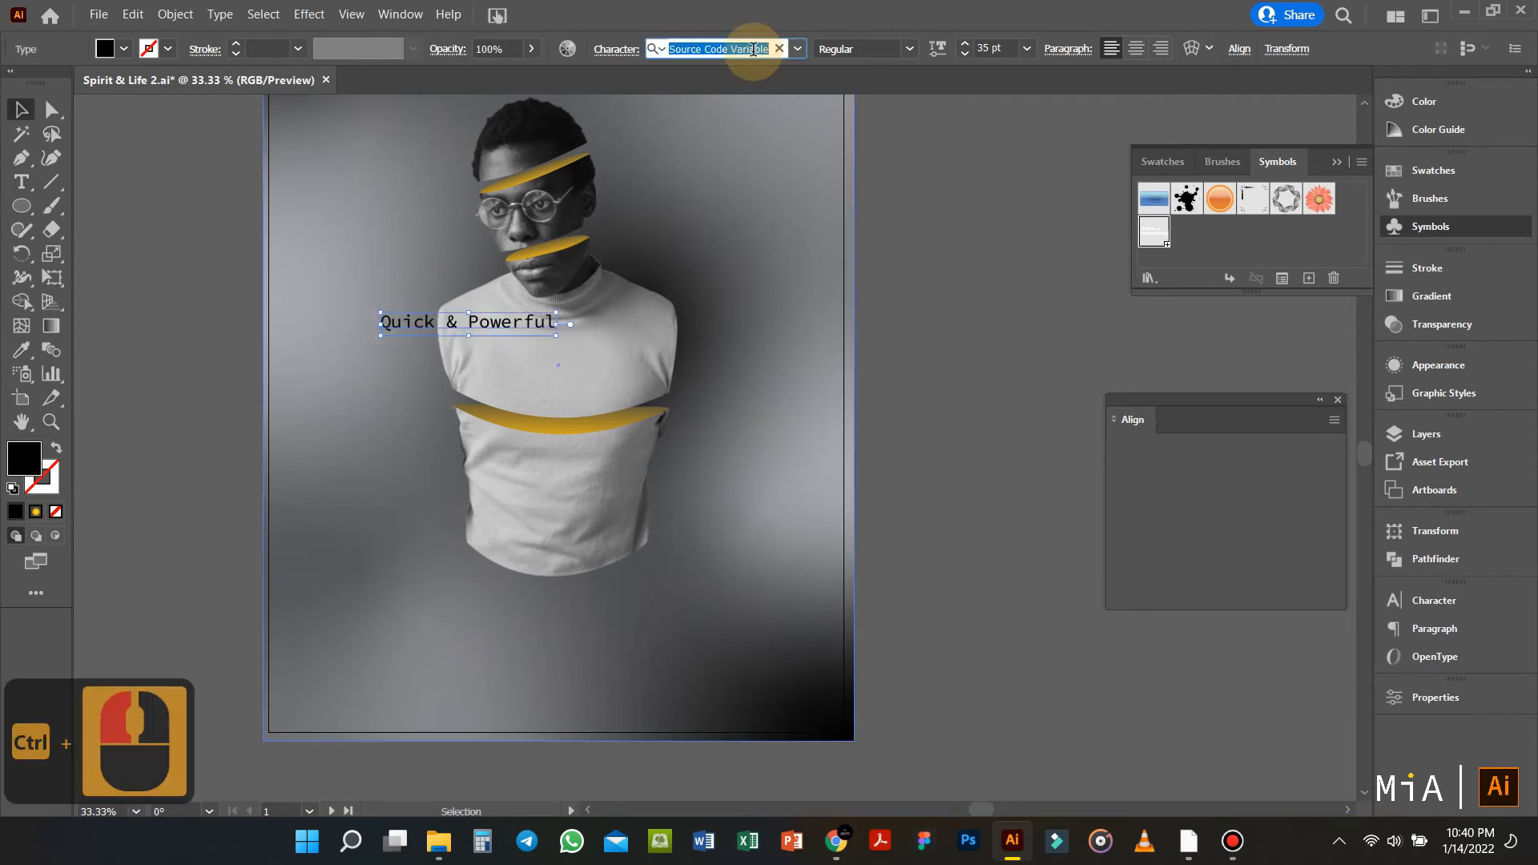
type("ncs")
key("Return")
left_click_drag(582, 335, 678, 346)
Step: Break the text into two lines after the ampersand, shrink it to about 49 pt and place it on the lower torso
key("t")
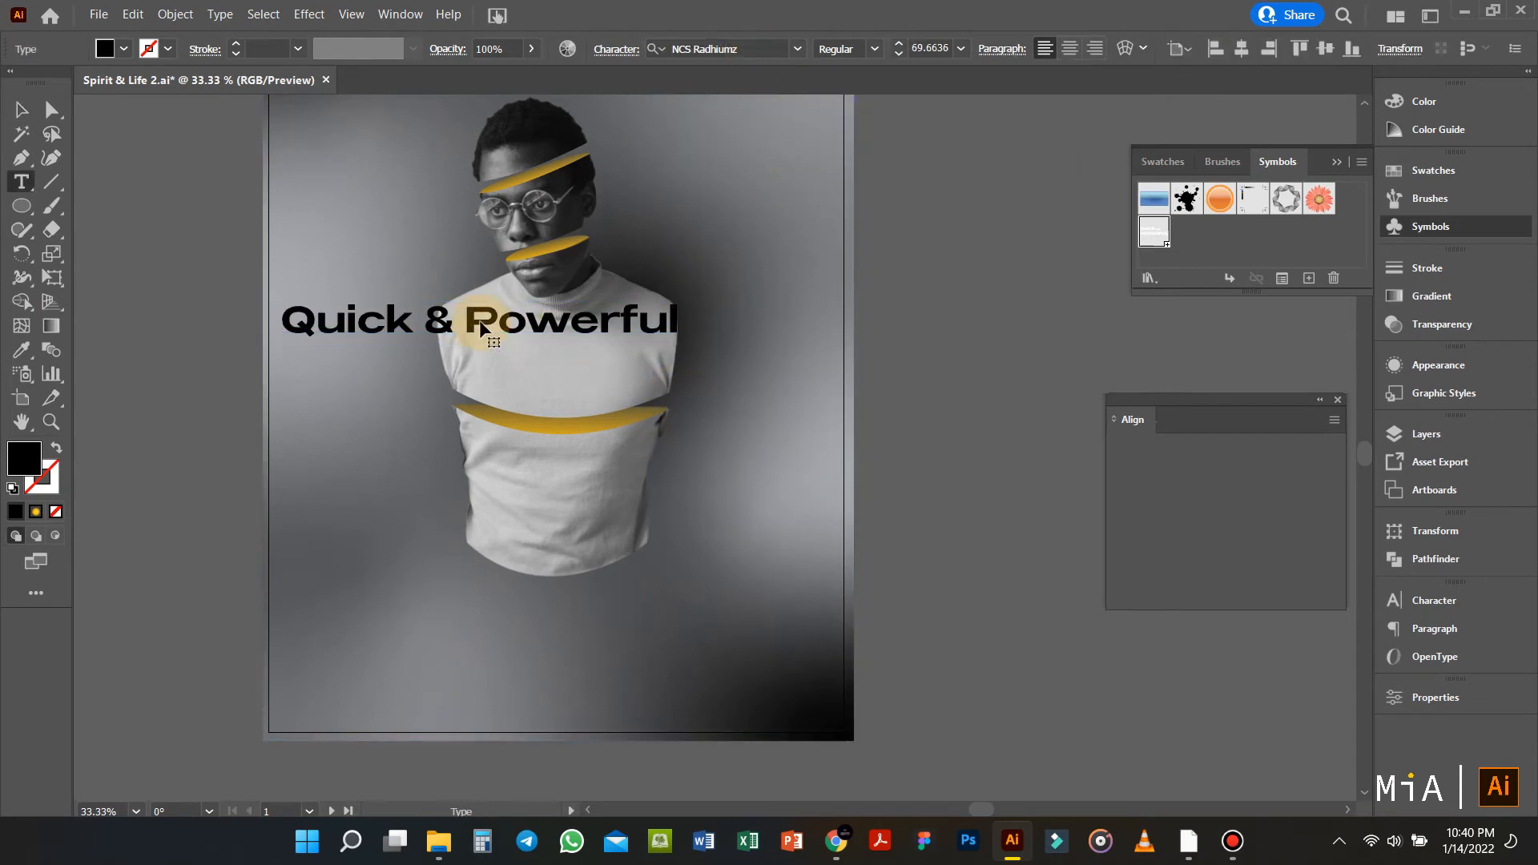
key("Return")
left_click_drag(403, 333, 555, 407)
left_click_drag(653, 452, 708, 477)
left_click_drag(554, 368, 579, 603)
left_click_drag(735, 580, 617, 626)
left_click_drag(588, 644, 745, 450)
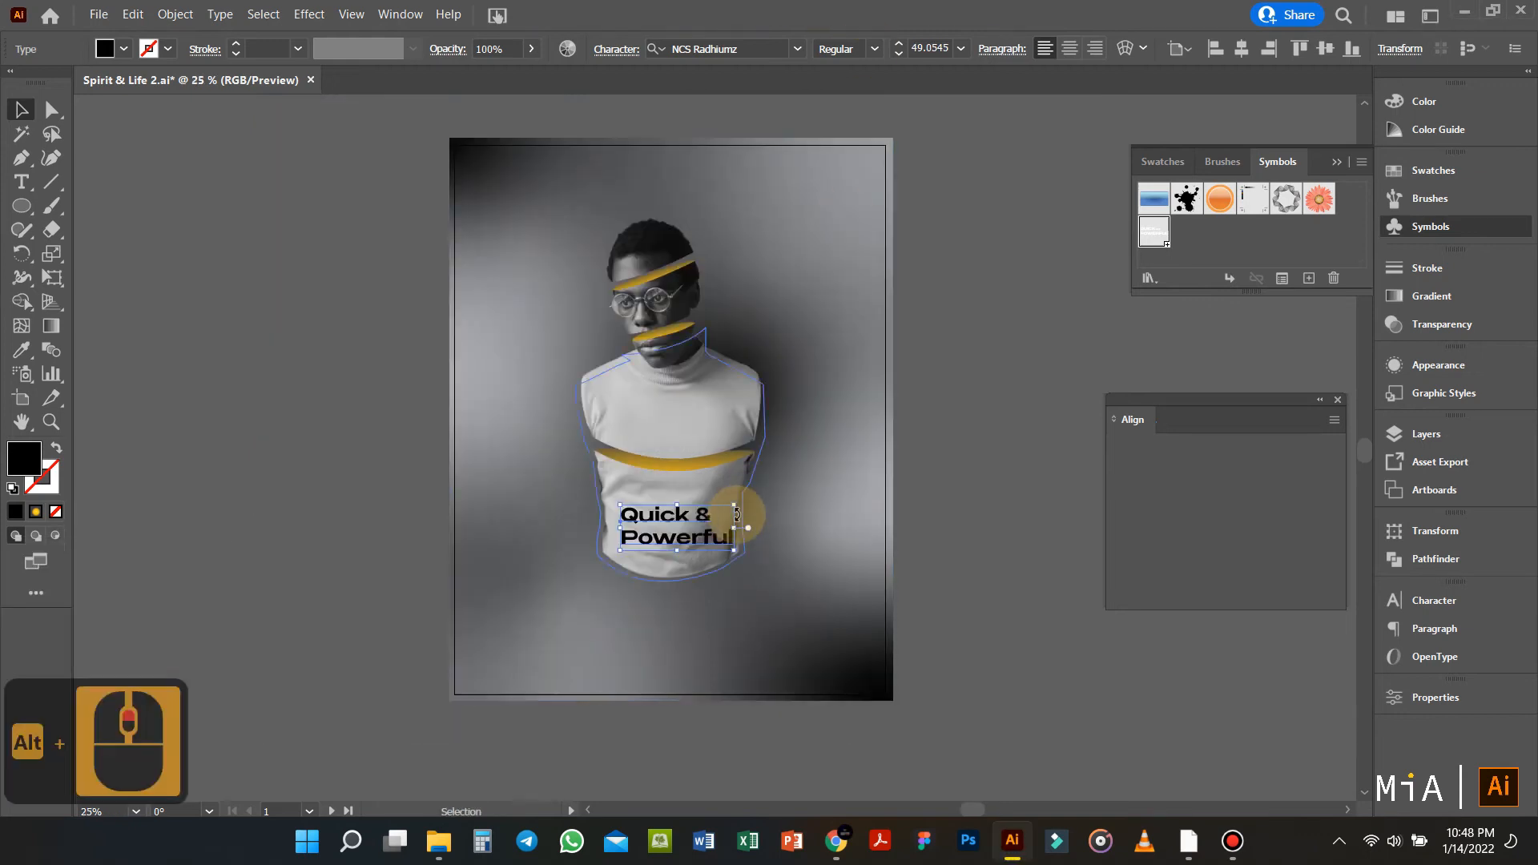
Step: Replace the text with THE WORD OF GOD, set it to 75 pt and center it above the portrait's head
left_click_drag(741, 515, 534, 250)
double_click(533, 250)
key("ctrl+a")
type("THE W")
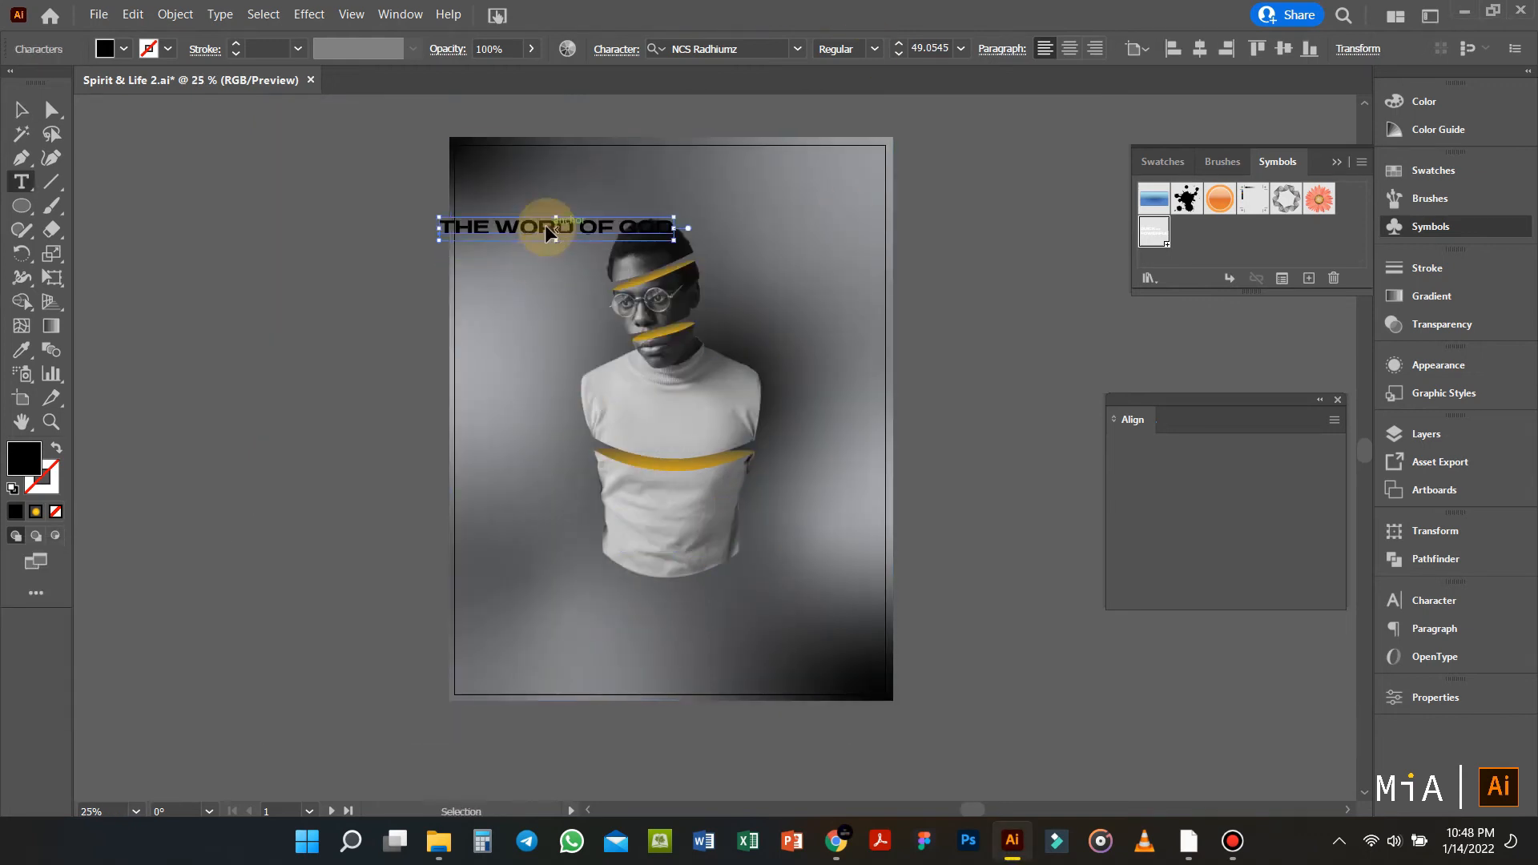
key("Escape")
left_click(925, 48)
type("75")
key("Return")
left_click_drag(761, 223, 812, 202)
Step: Fill the text line white and repeat evenly spaced copies downward behind the portrait until there are twelve lines
left_click(105, 48)
left_click(42, 82)
left_click_drag(625, 201, 656, 250)
key("ctrl+d")
key("ctrl+d")
key("ctrl+d")
key("ctrl+d")
key("ctrl+d")
key("ctrl+d")
key("ctrl+d")
key("ctrl+d")
key("ctrl+d")
key("ctrl+d")
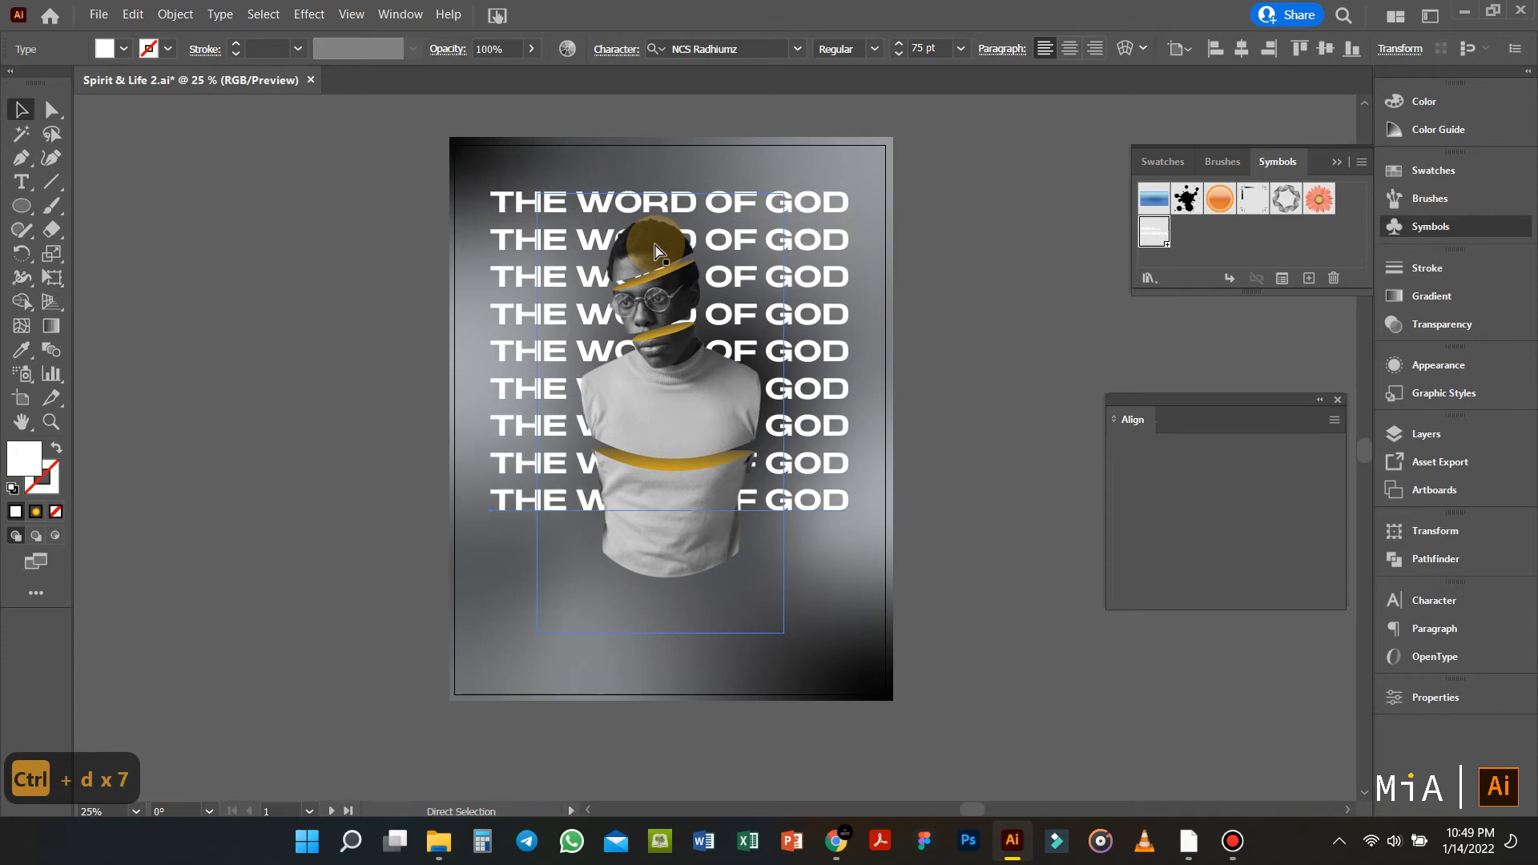
Step: Swap fill and stroke on text lines two, three, six, ten and eleven to turn them into white outlines
left_click(660, 244)
left_click(839, 277, "shift")
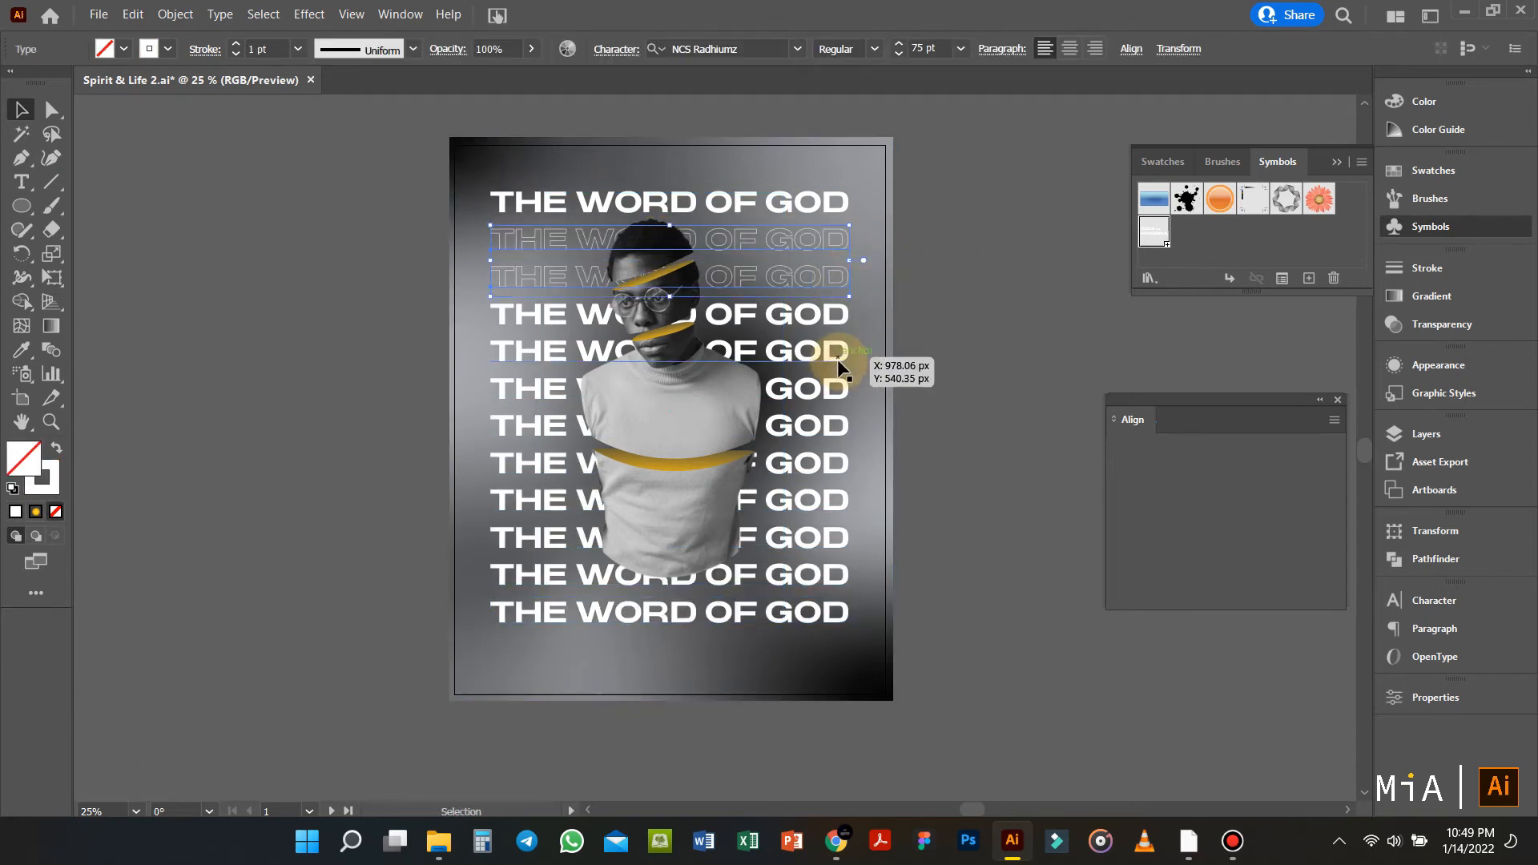
left_click(840, 388)
key("shift+x")
left_click(845, 536)
left_click(840, 573, "shift")
key("shift+x")
left_click(978, 455)
scroll(978, 454, "up", 1)
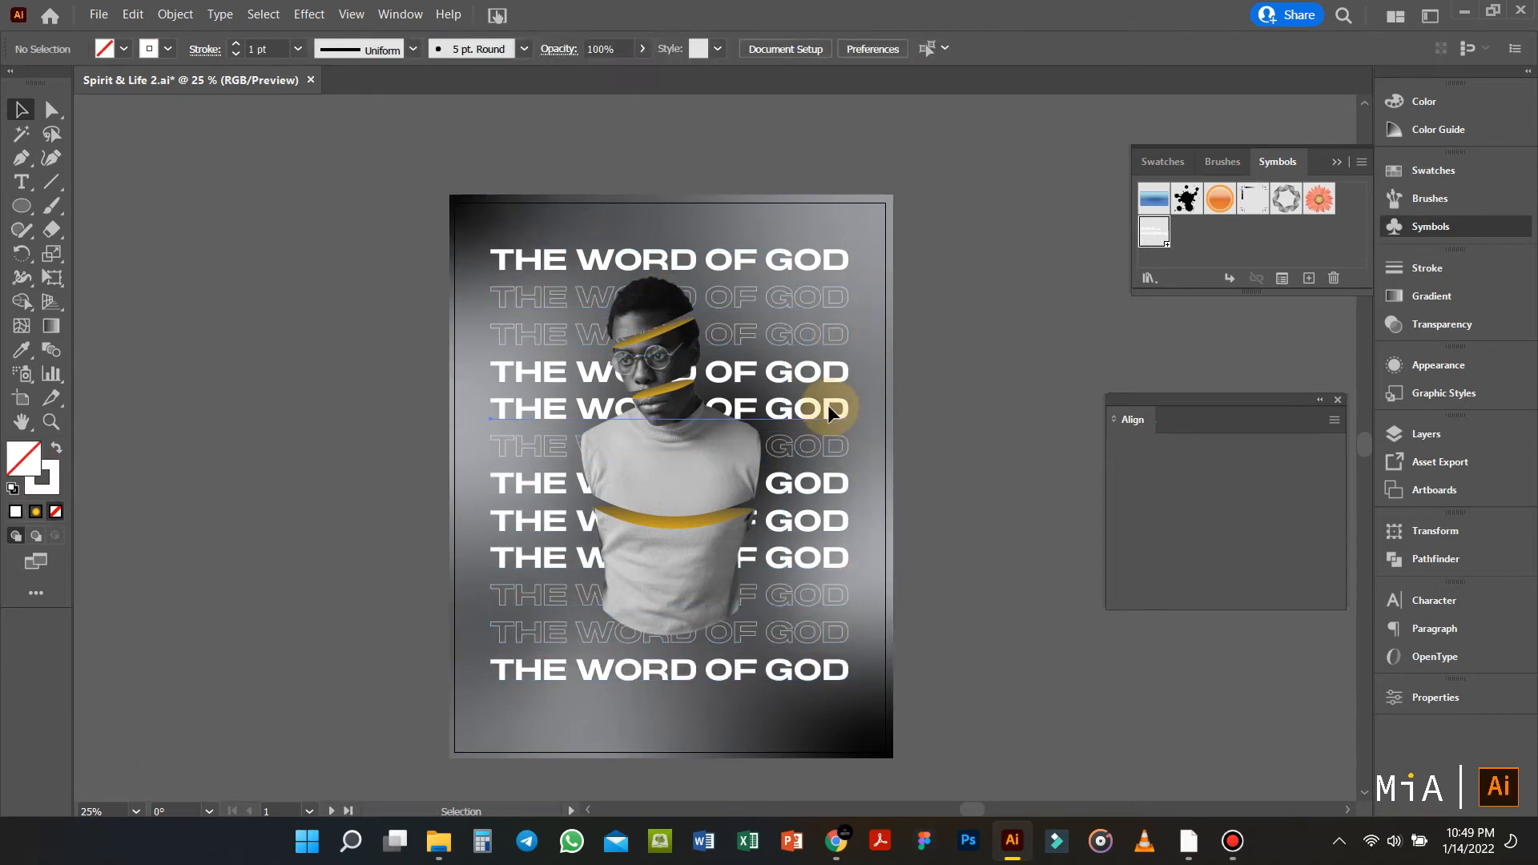
Step: Fill the fifth text line with the yellow #ffc60b
left_click(824, 407)
double_click(24, 458)
type("ffc60b")
key("Return")
left_click(1045, 261)
scroll(1044, 261, "down", 5)
Step: Set the sixth line's outline to #ffc60b and copy that look onto the tenth line with the Eyedropper
left_click(833, 356)
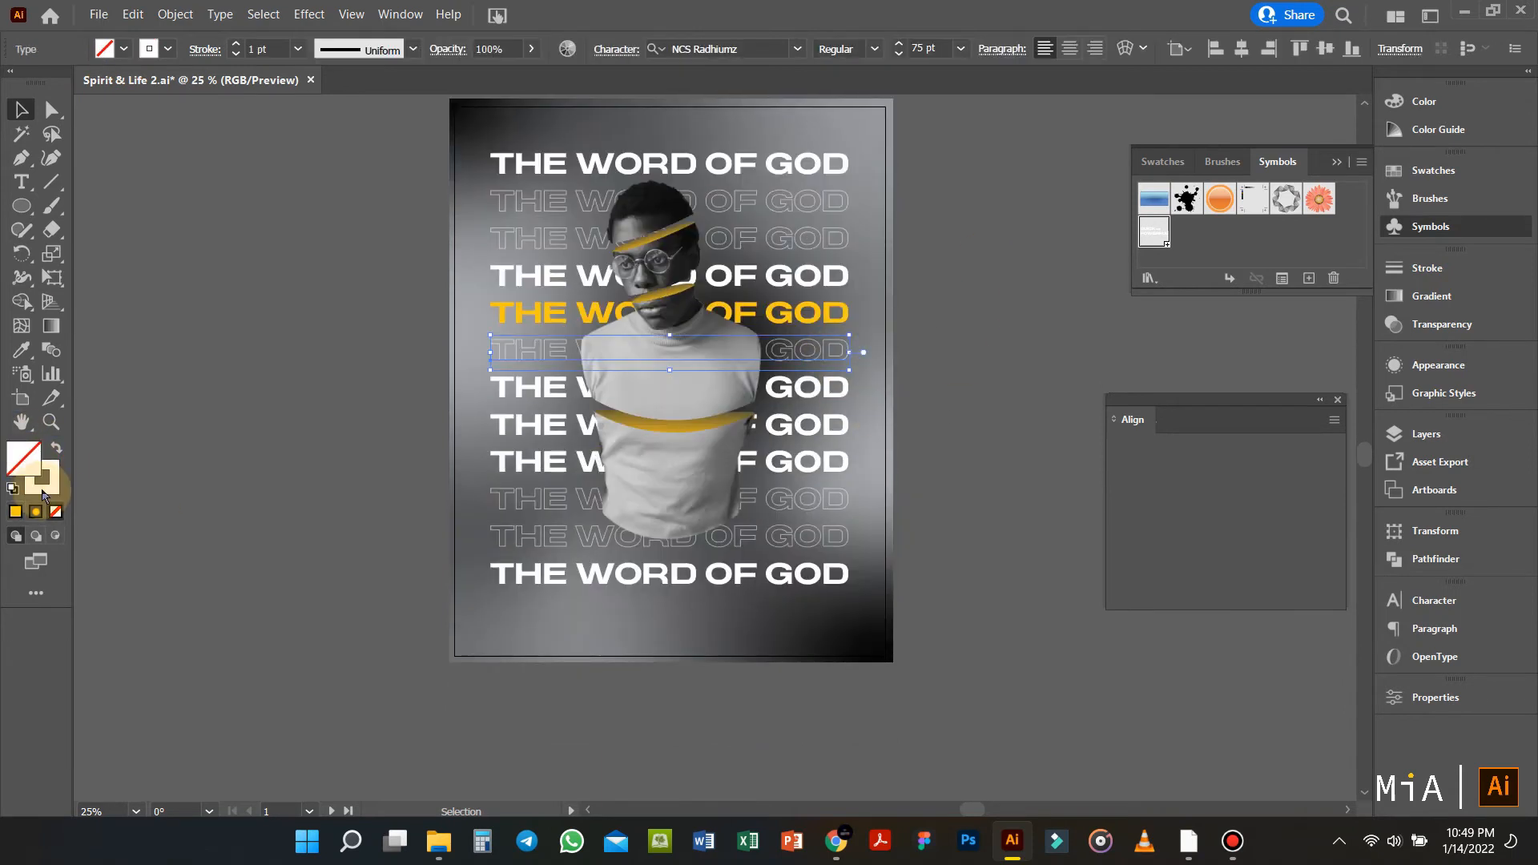
double_click(48, 486)
type("ffc60b")
key("Return")
left_click(954, 341)
left_click(836, 501)
key("i")
left_click(821, 352)
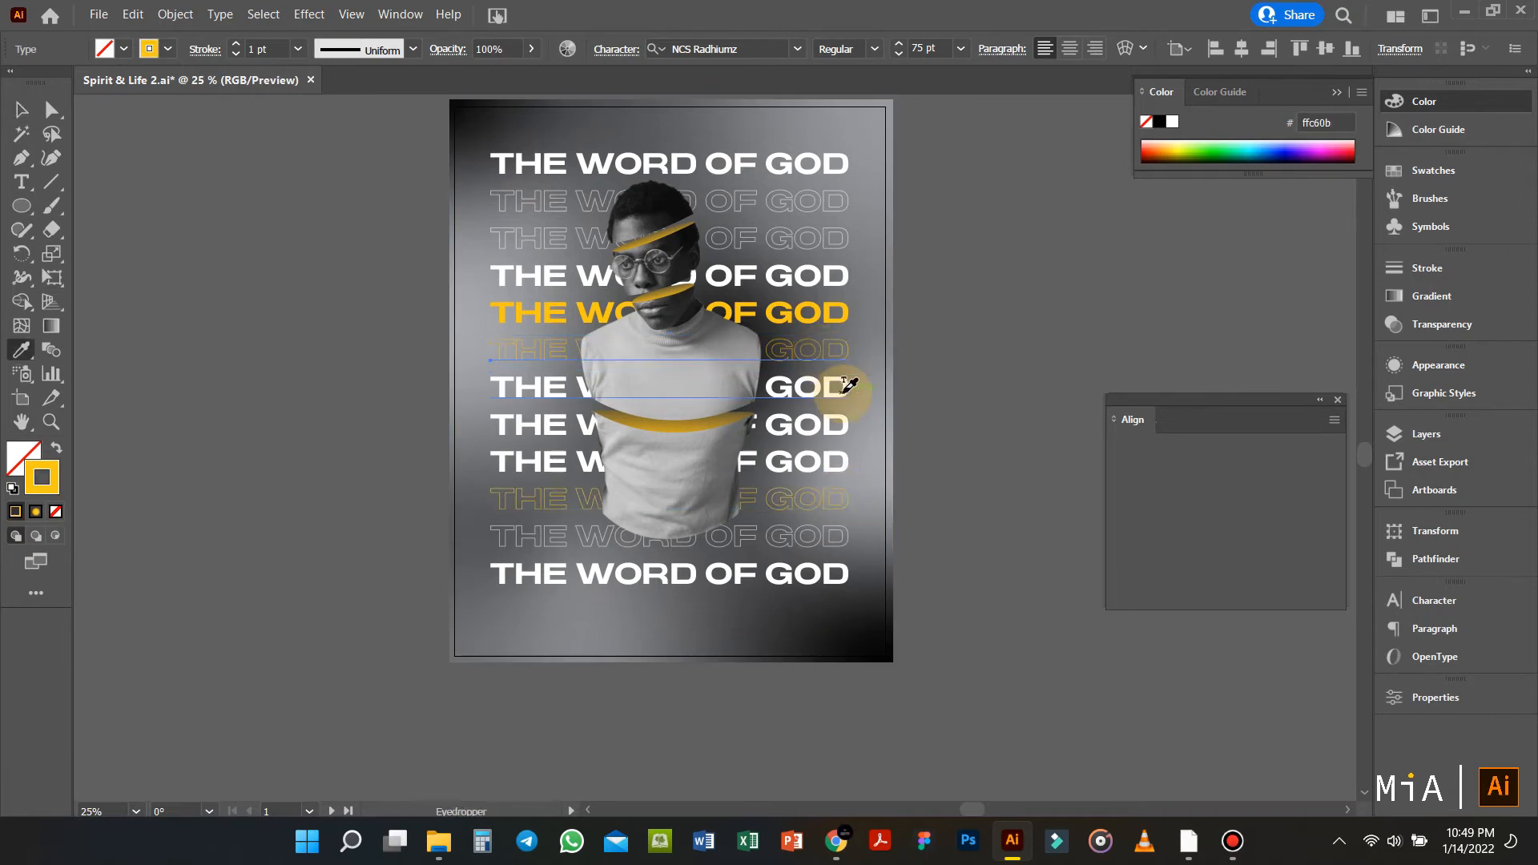
left_click(983, 349)
Step: Select every slice of the portrait together with its yellow cut shapes and group them
scroll(704, 402, "up", 2)
scroll(662, 528, "up", 4)
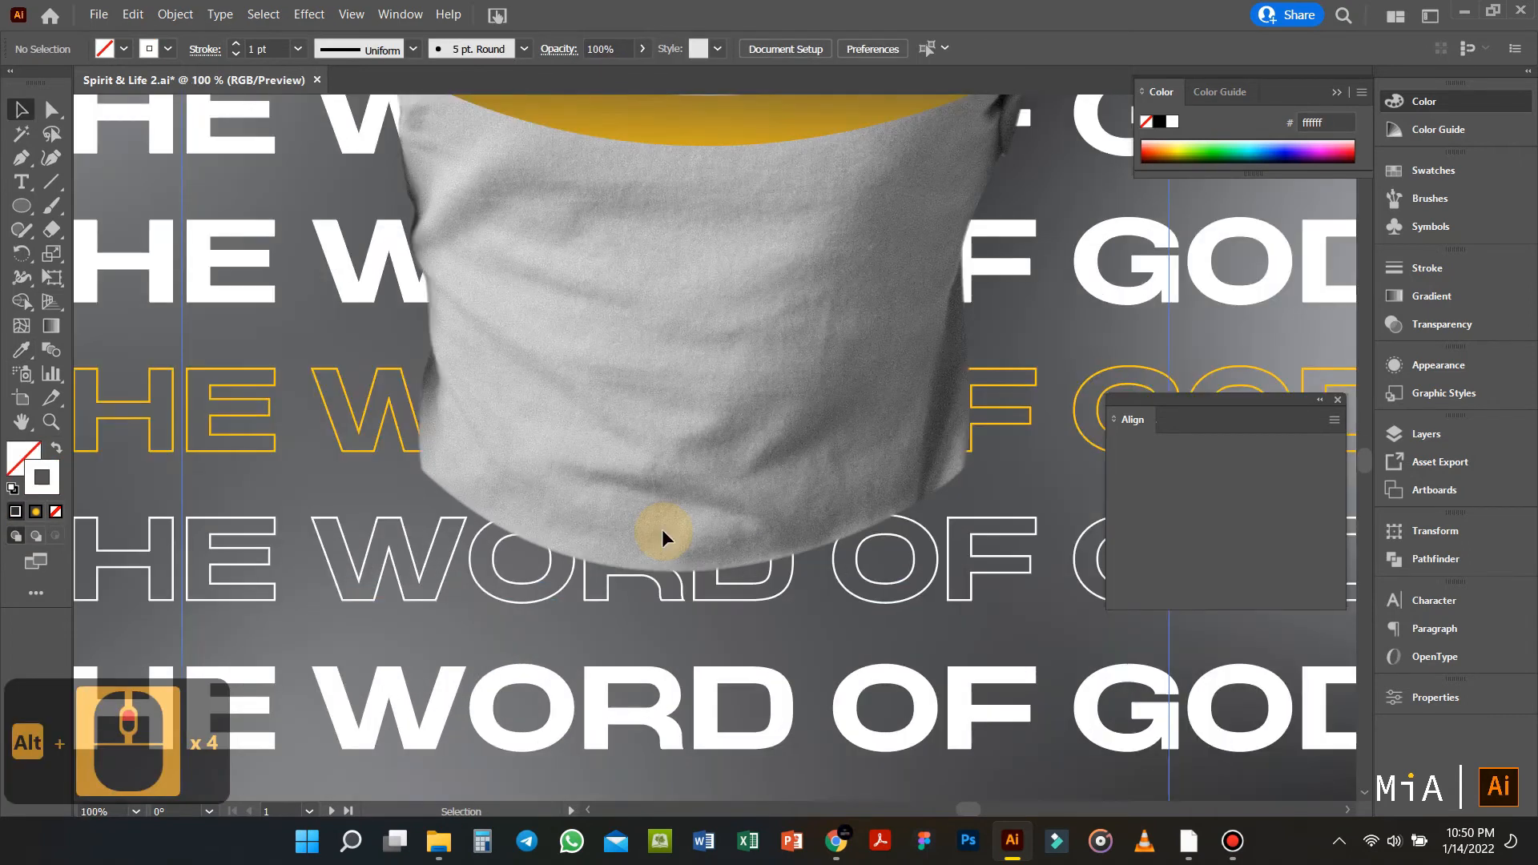
scroll(661, 528, "up", 3)
left_click(667, 481)
left_click(682, 298, "shift")
scroll(684, 305, "down", 6)
scroll(684, 305, "up", 9)
left_click(684, 305, "shift")
scroll(684, 305, "up", 5)
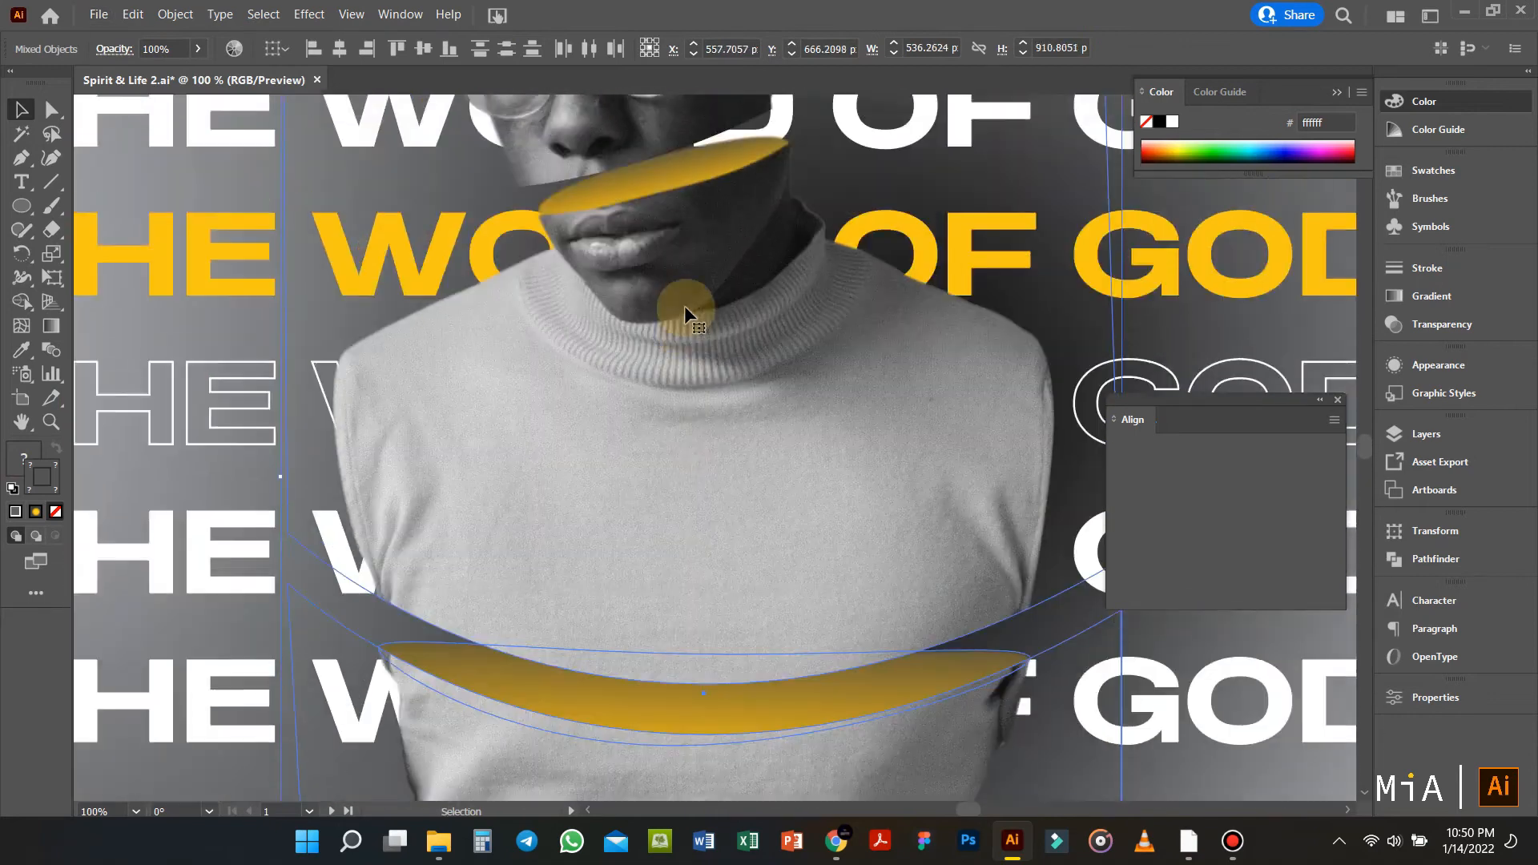
left_click(681, 260, "shift")
scroll(681, 259, "up", 3)
left_click(667, 231, "shift")
scroll(627, 199, "up", 2)
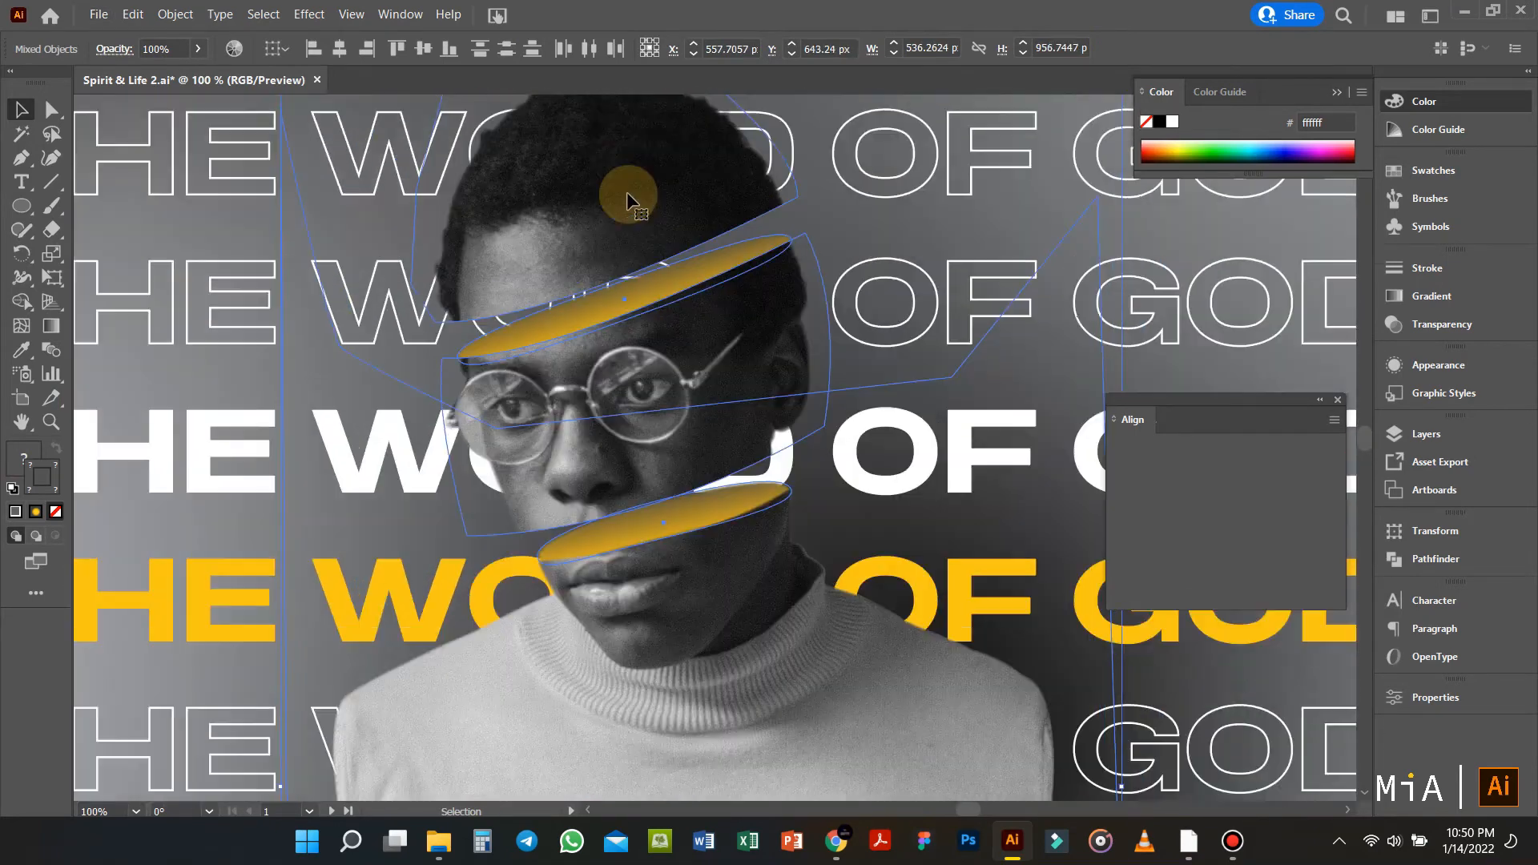
left_click(628, 192, "shift")
key("ctrl+g")
scroll(635, 220, "down", 2)
scroll(666, 441, "down", 1)
Step: Place dark color stops behind the chest and at the shirt's lower hem in the background's freeform gradient
left_click(919, 415)
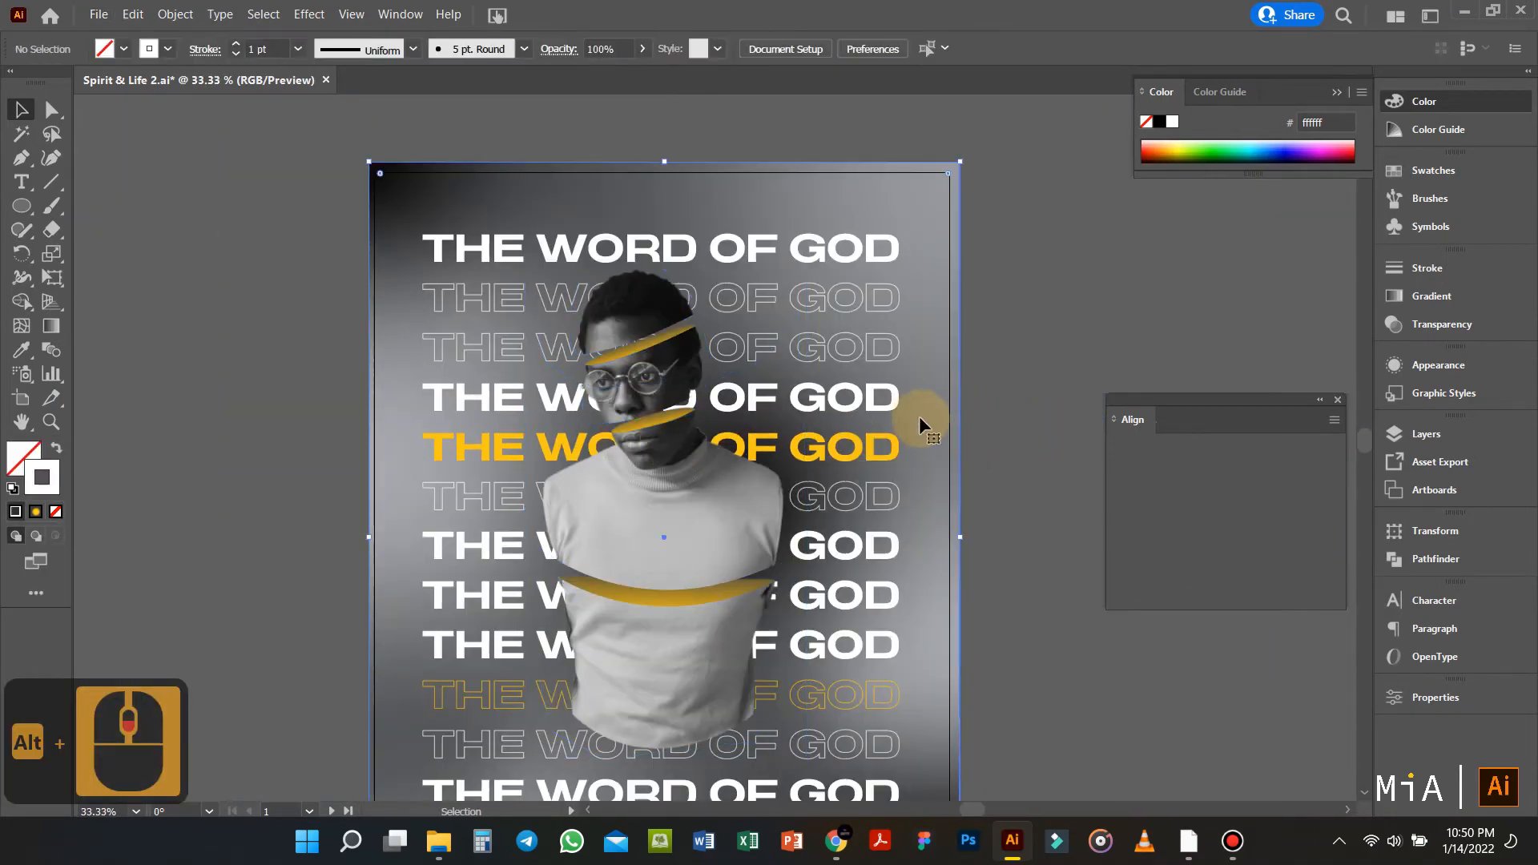
key("g")
scroll(950, 422, "down", 1)
left_click_drag(770, 492, 589, 411)
left_click(653, 645)
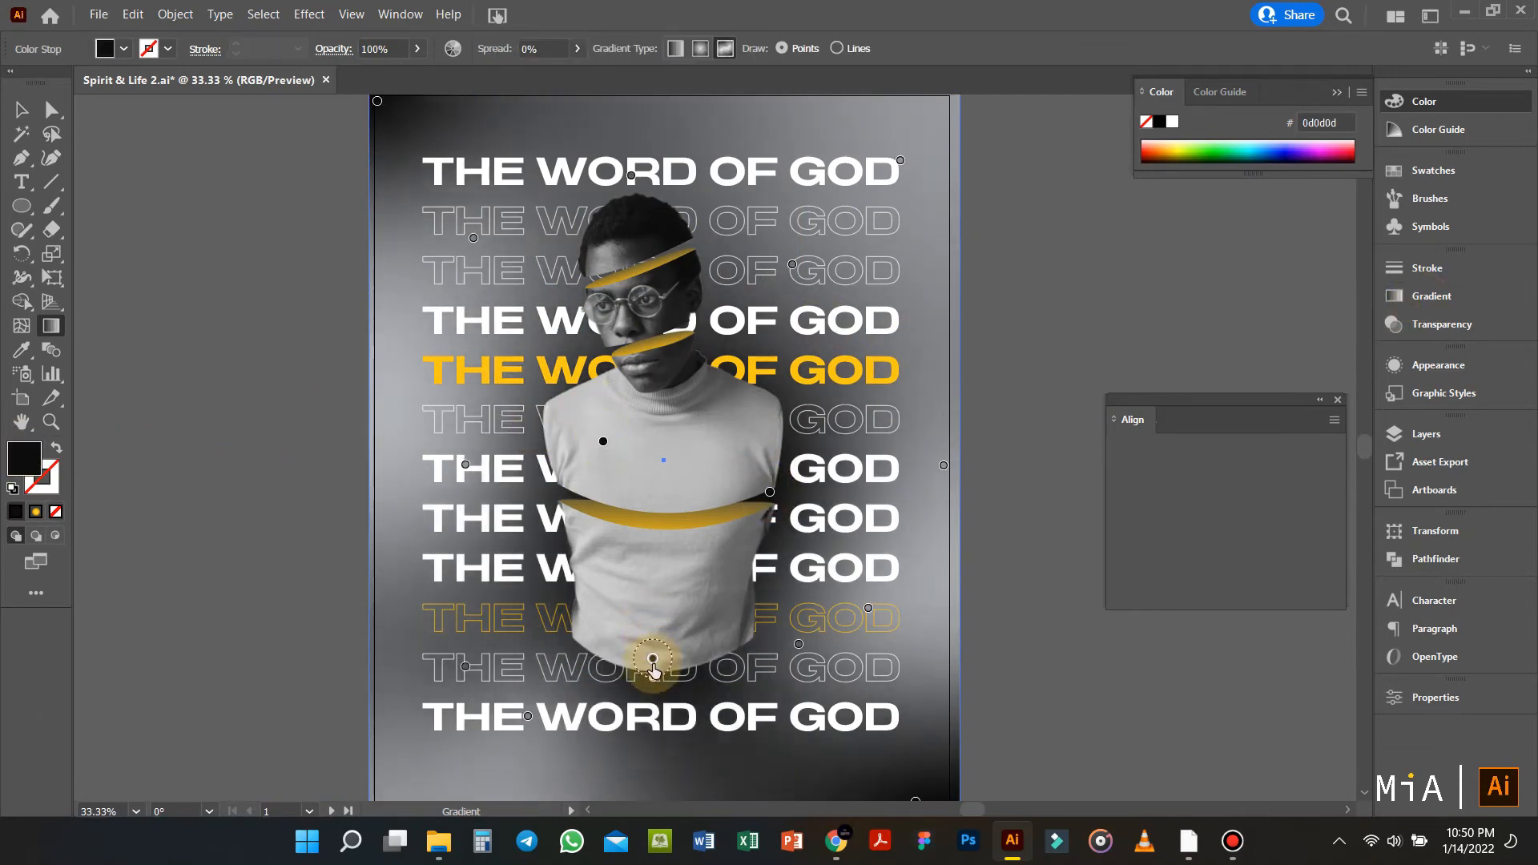
Step: Reposition the background gradient's color stops below the portrait, in the lower right corner and along the right side
scroll(687, 765, "down", 2)
left_click(527, 601)
left_click_drag(696, 599, 737, 587)
left_click_drag(915, 687, 930, 700)
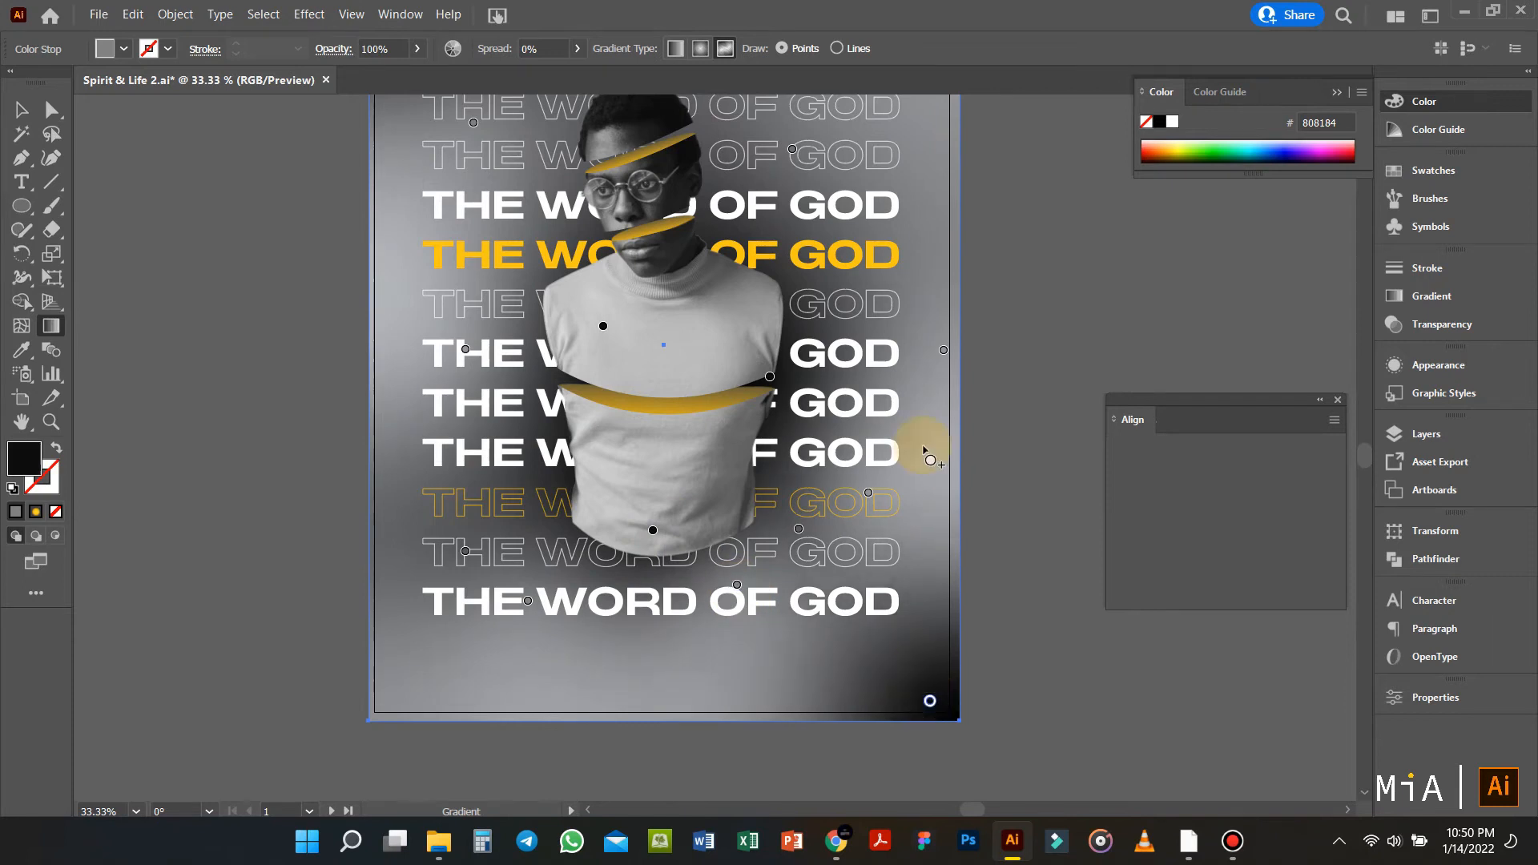
left_click_drag(943, 350, 894, 341)
Step: Rearrange the background gradient's color stops above, beside and behind the head
scroll(814, 405, "up", 3)
left_click(716, 246)
left_click_drag(377, 159, 638, 286)
left_click_drag(725, 257, 683, 248)
left_click(551, 240)
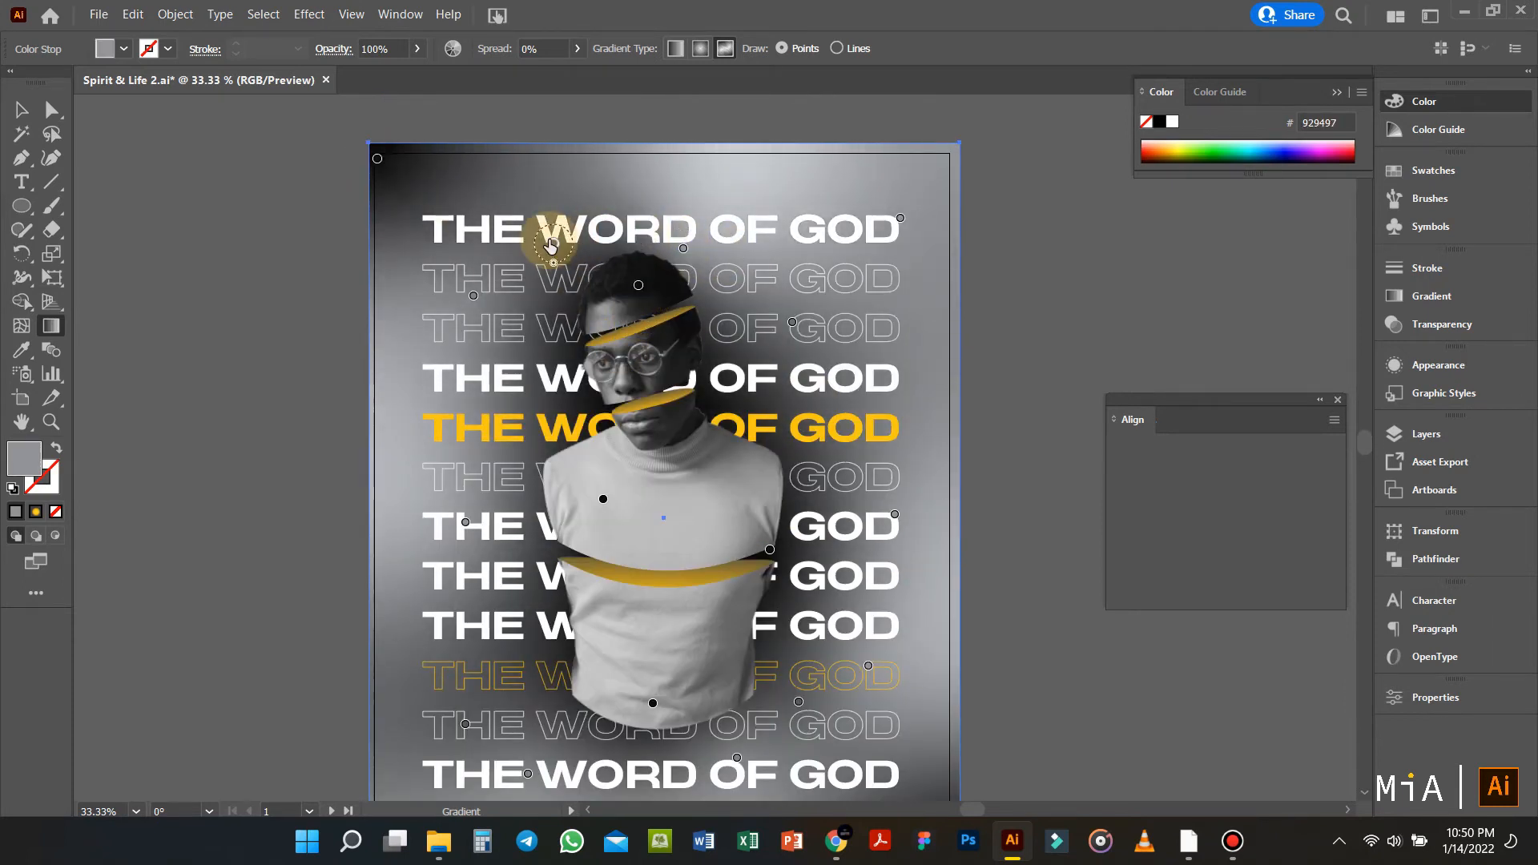
scroll(671, 346, "down", 4)
Step: Reposition the portrait group vertically over the lettering
key("v")
left_click(1003, 447)
left_click_drag(658, 535, 657, 473)
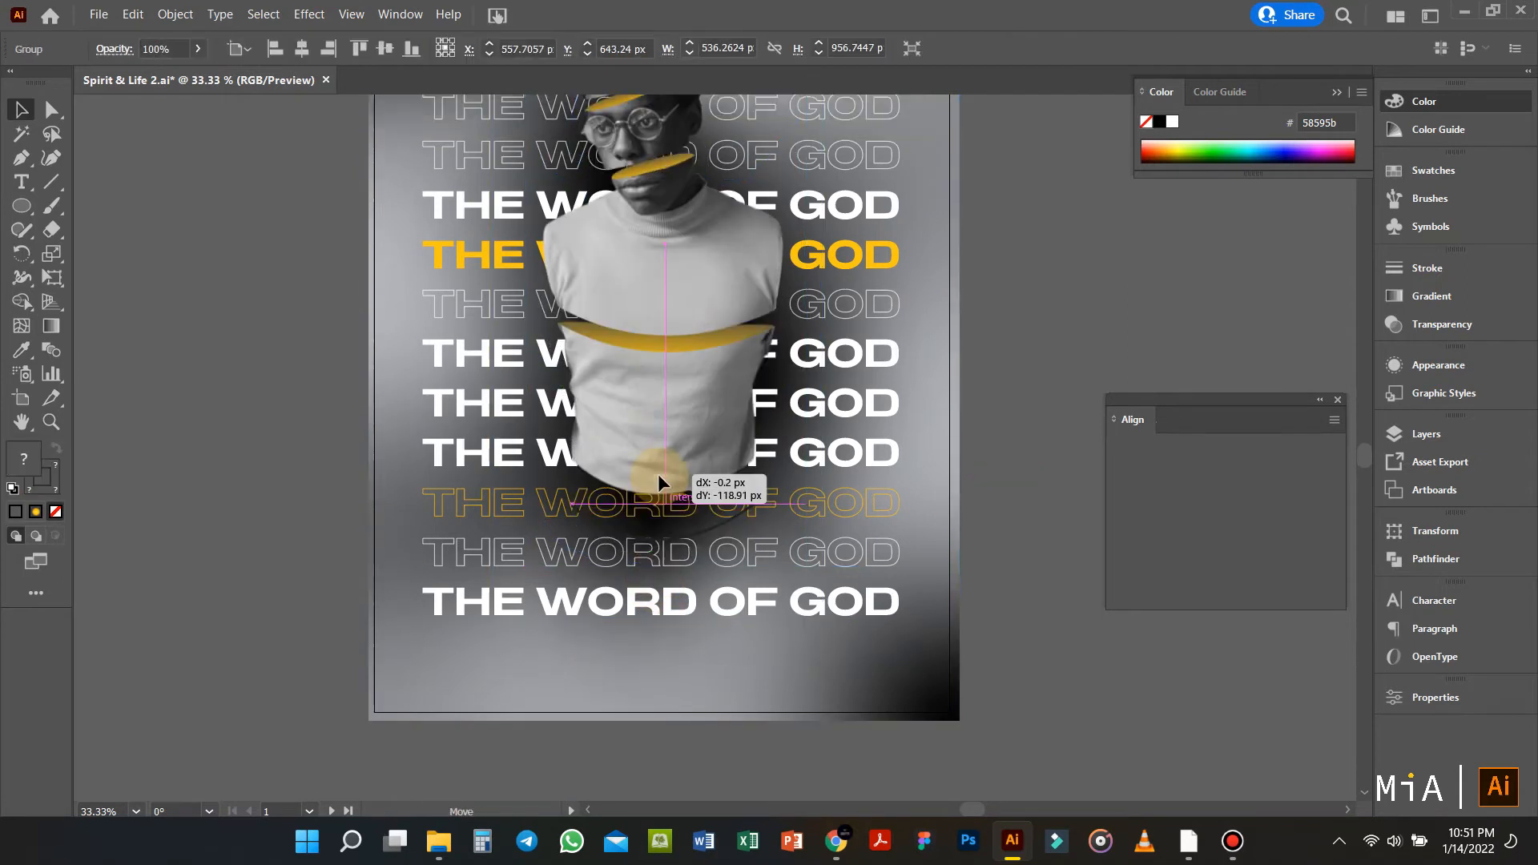
left_click(698, 541)
left_click_drag(649, 410, 659, 471)
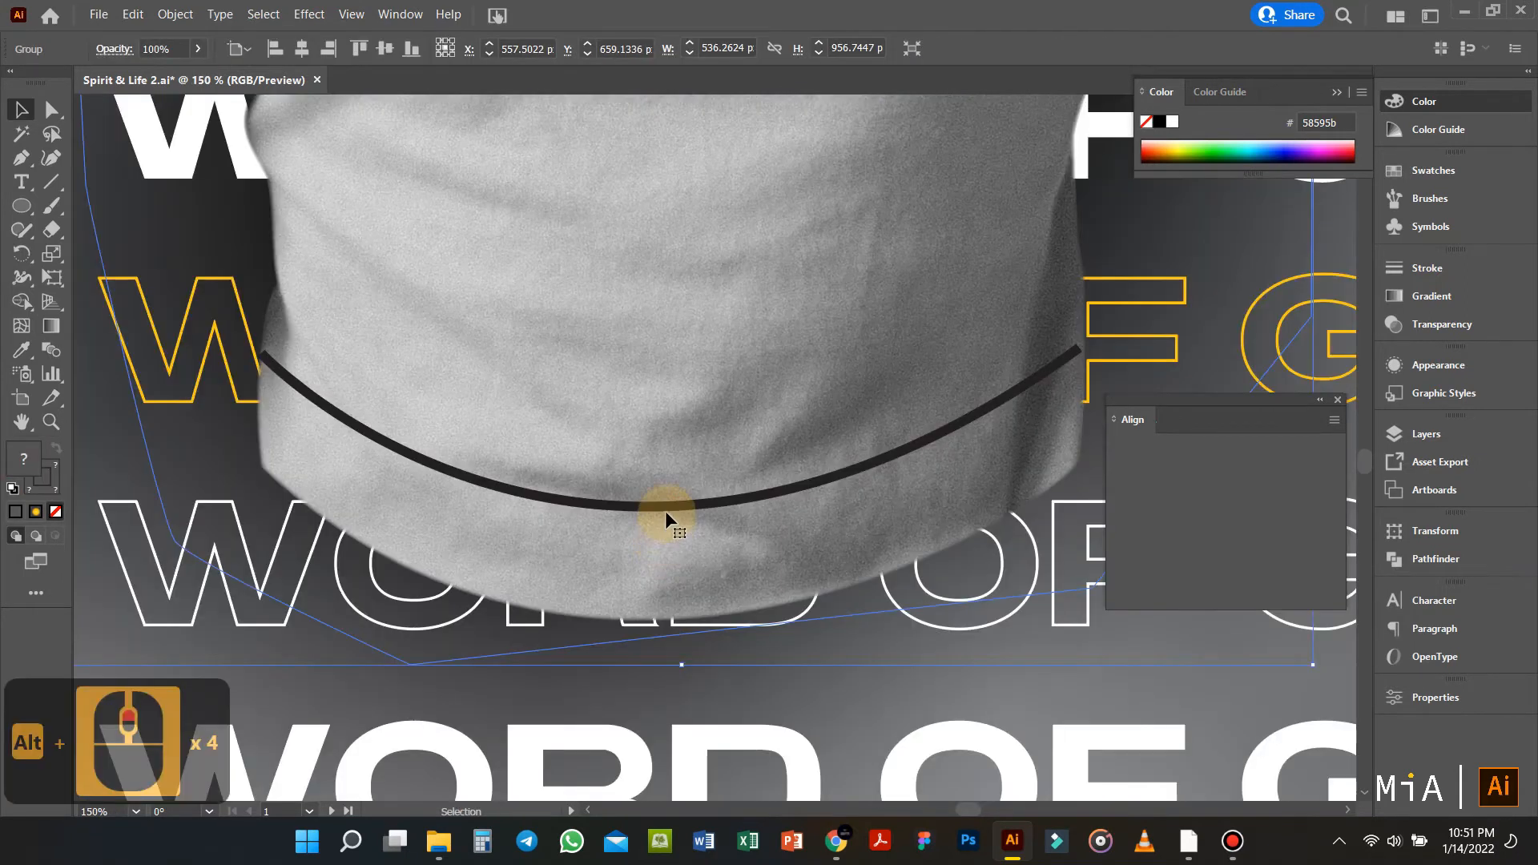
Step: Move the dark curved line down onto the shirt's lower hem and fit its right end to the edge
left_click_drag(665, 512, 669, 615)
scroll(669, 615, "right", 9)
left_click_drag(905, 464, 913, 464)
Step: Apply a Gaussian Blur with a radius of 20 pixels to the dark line along the hem
left_click(310, 12)
left_click(355, 653)
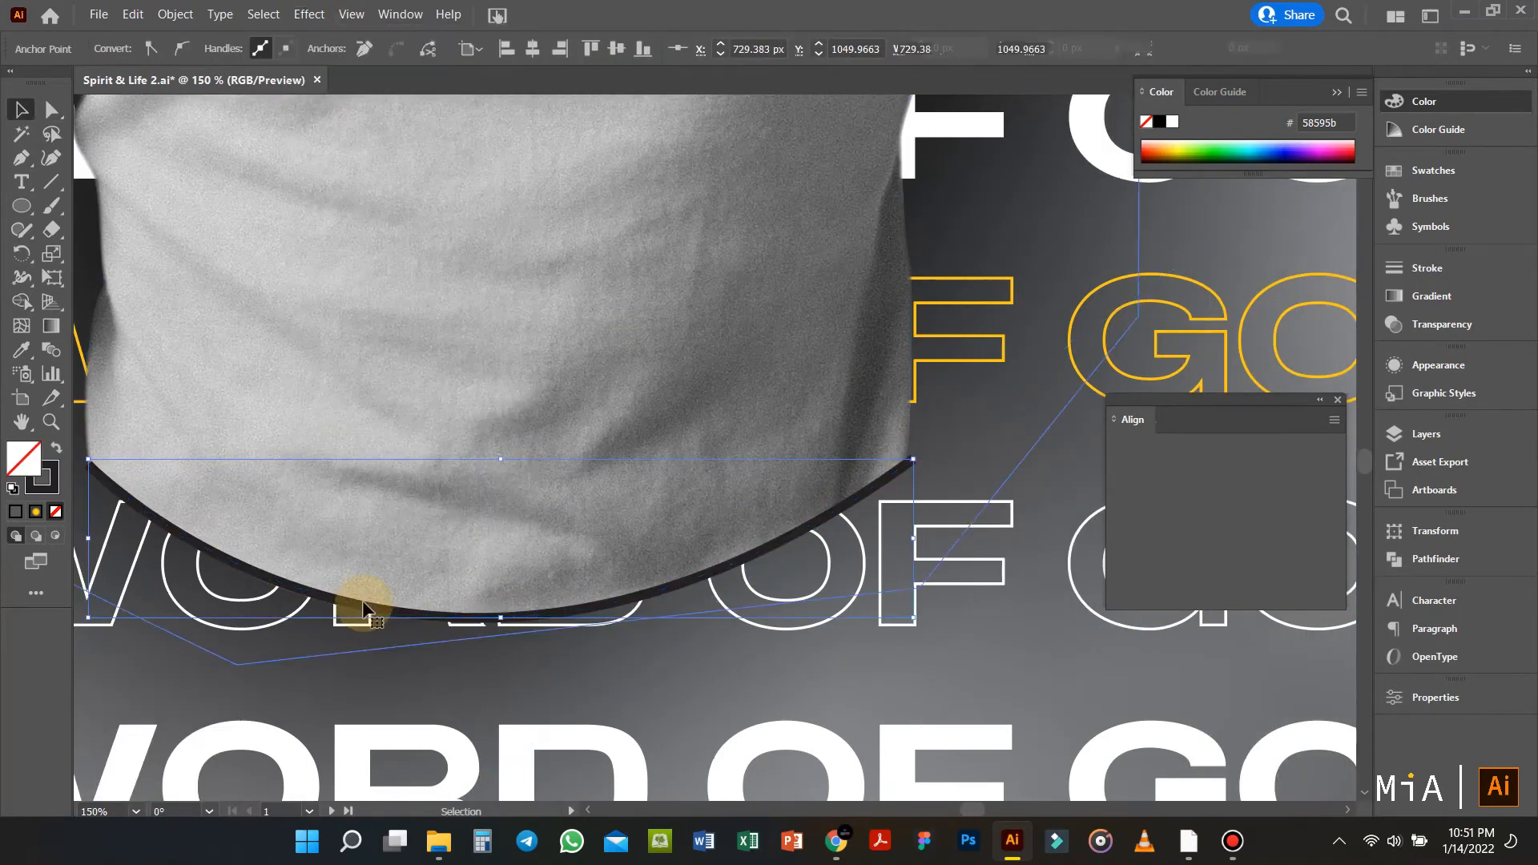
left_click(364, 609)
left_click(309, 15)
left_click(569, 378)
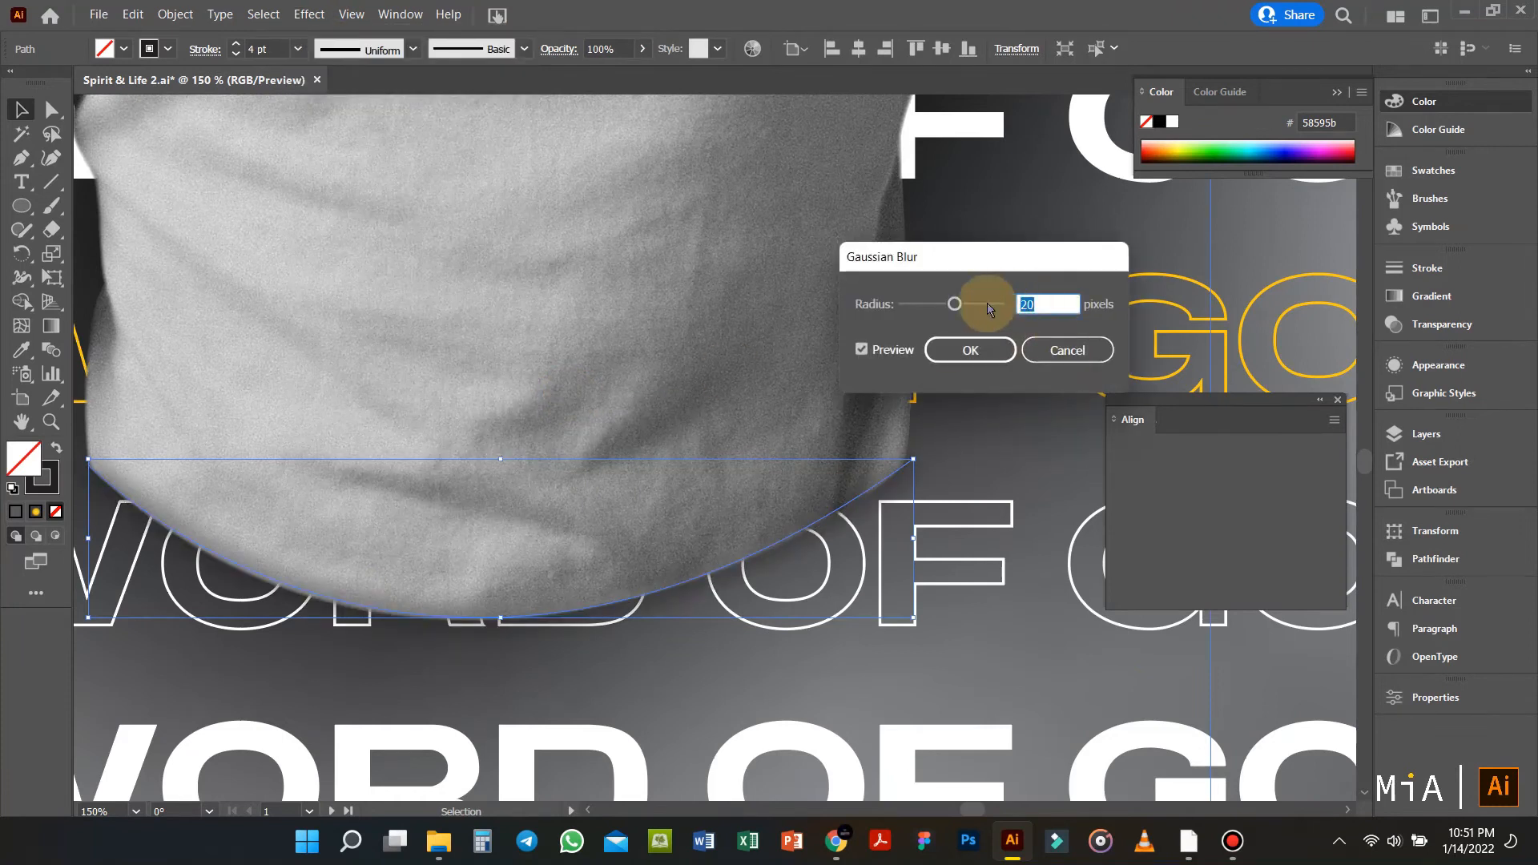
left_click(971, 350)
scroll(721, 413, "down", 4)
left_click(919, 693)
Step: Draw a dark 2 pt curve with the Pen tool along the lower edge of the yellow torso cut
scroll(900, 687, "up", 4)
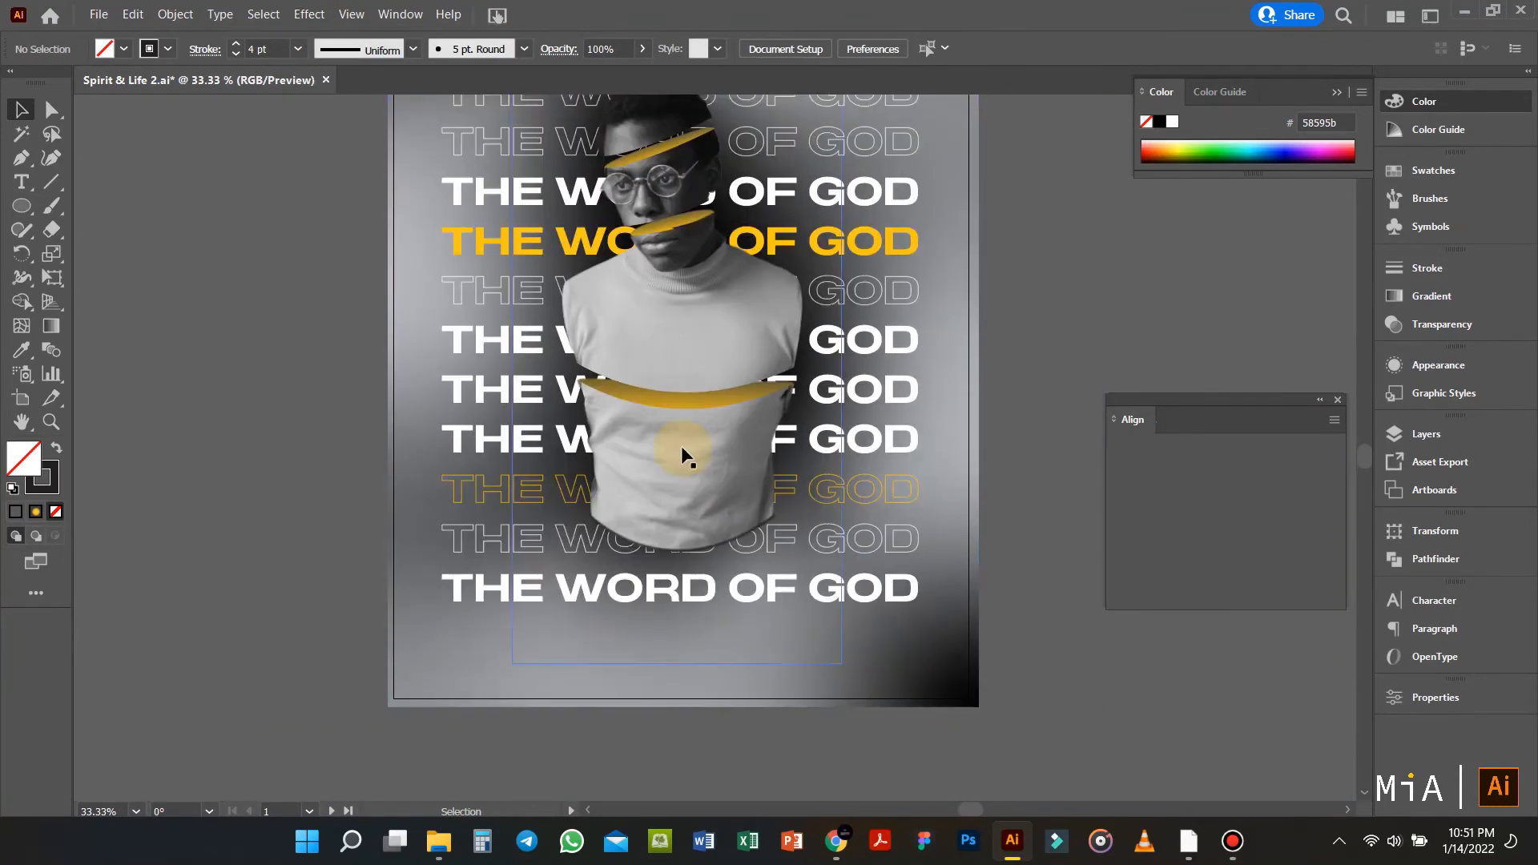
scroll(615, 404, "up", 3)
scroll(544, 360, "right", 8)
key("p")
scroll(986, 352, "up", 5)
scroll(985, 350, "down", 2)
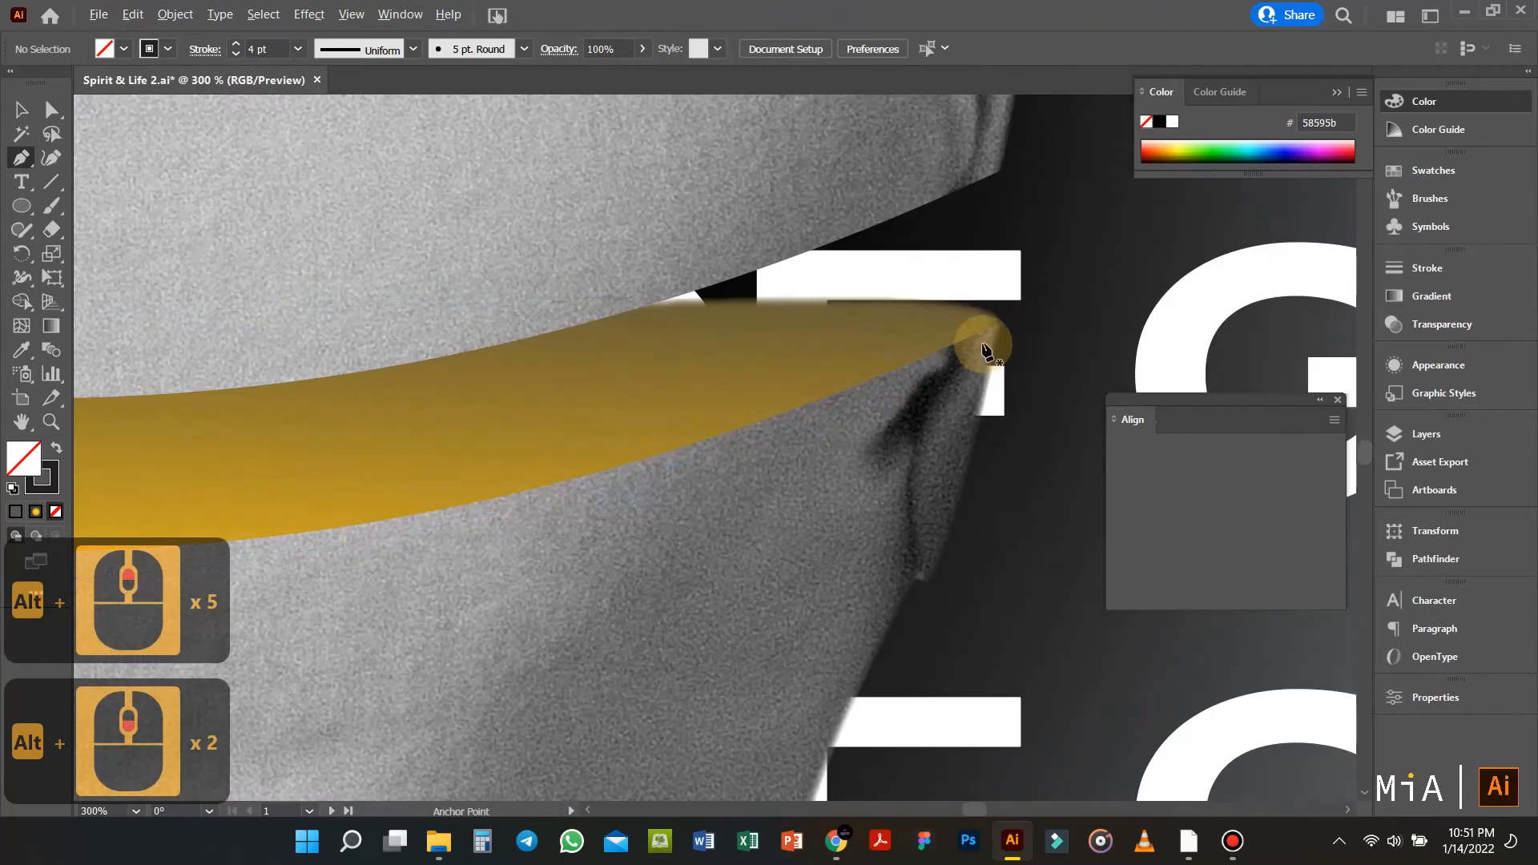
left_click(1001, 322)
scroll(1001, 322, "down", 4)
scroll(615, 329, "up", 4)
left_click_drag(461, 260, 235, 143)
scroll(503, 357, "down", 4)
left_click_drag(494, 331, 296, 272)
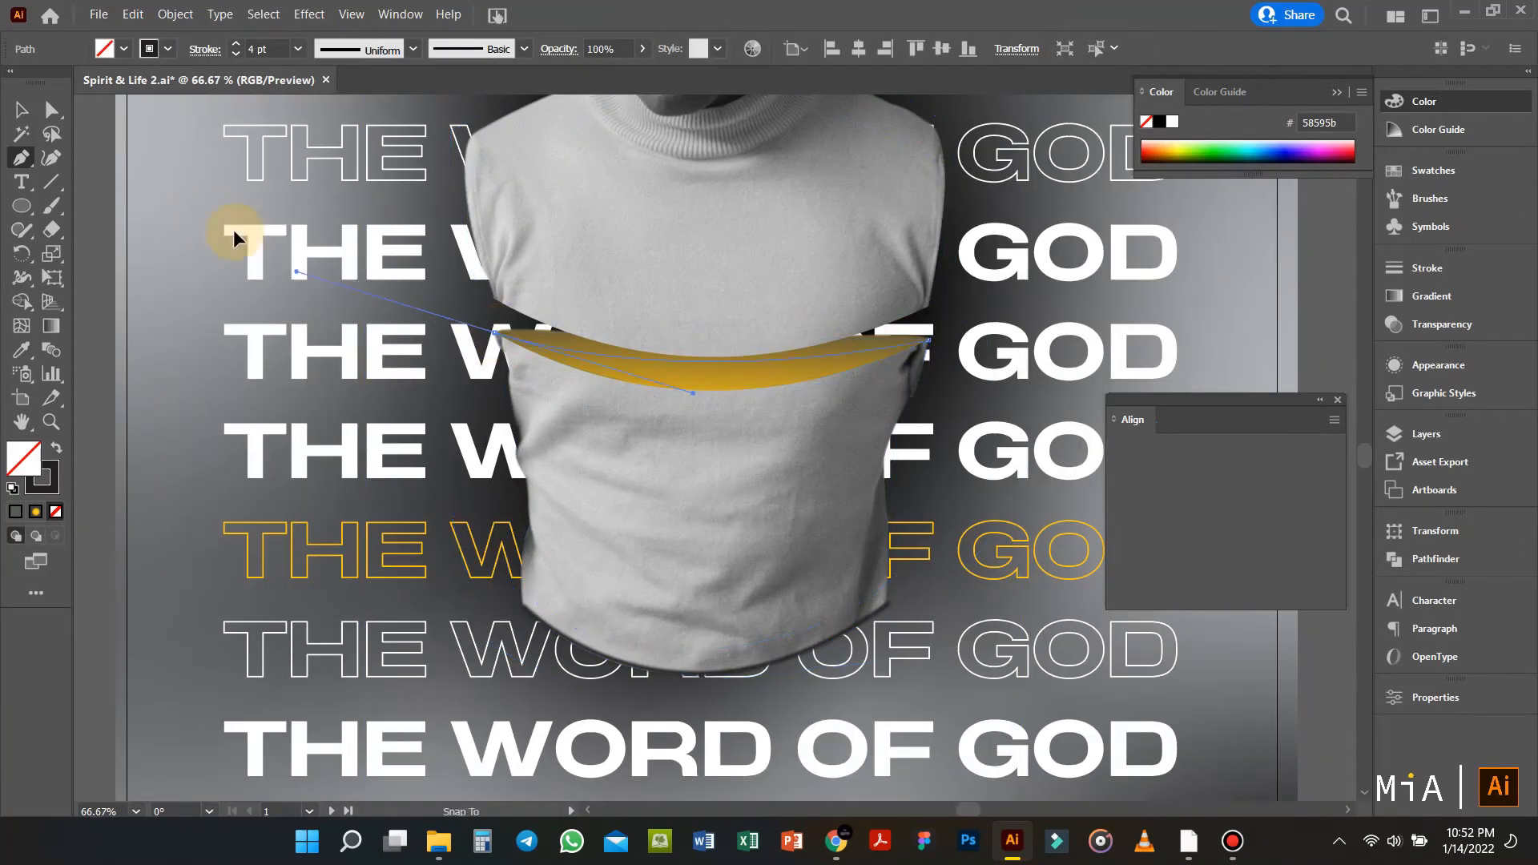
left_click_drag(272, 207, 273, 207)
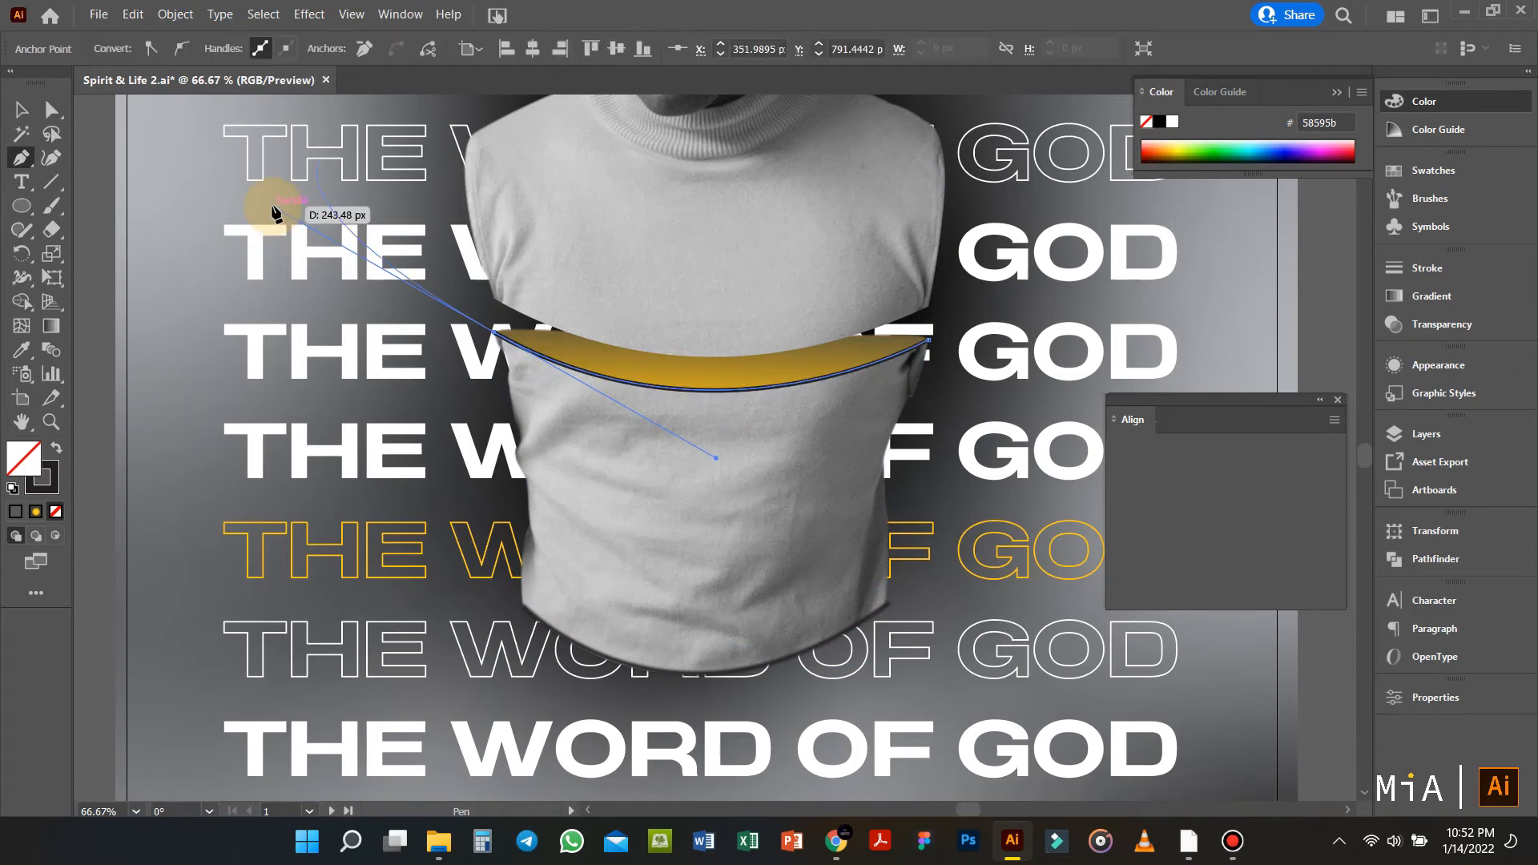
left_click(599, 370)
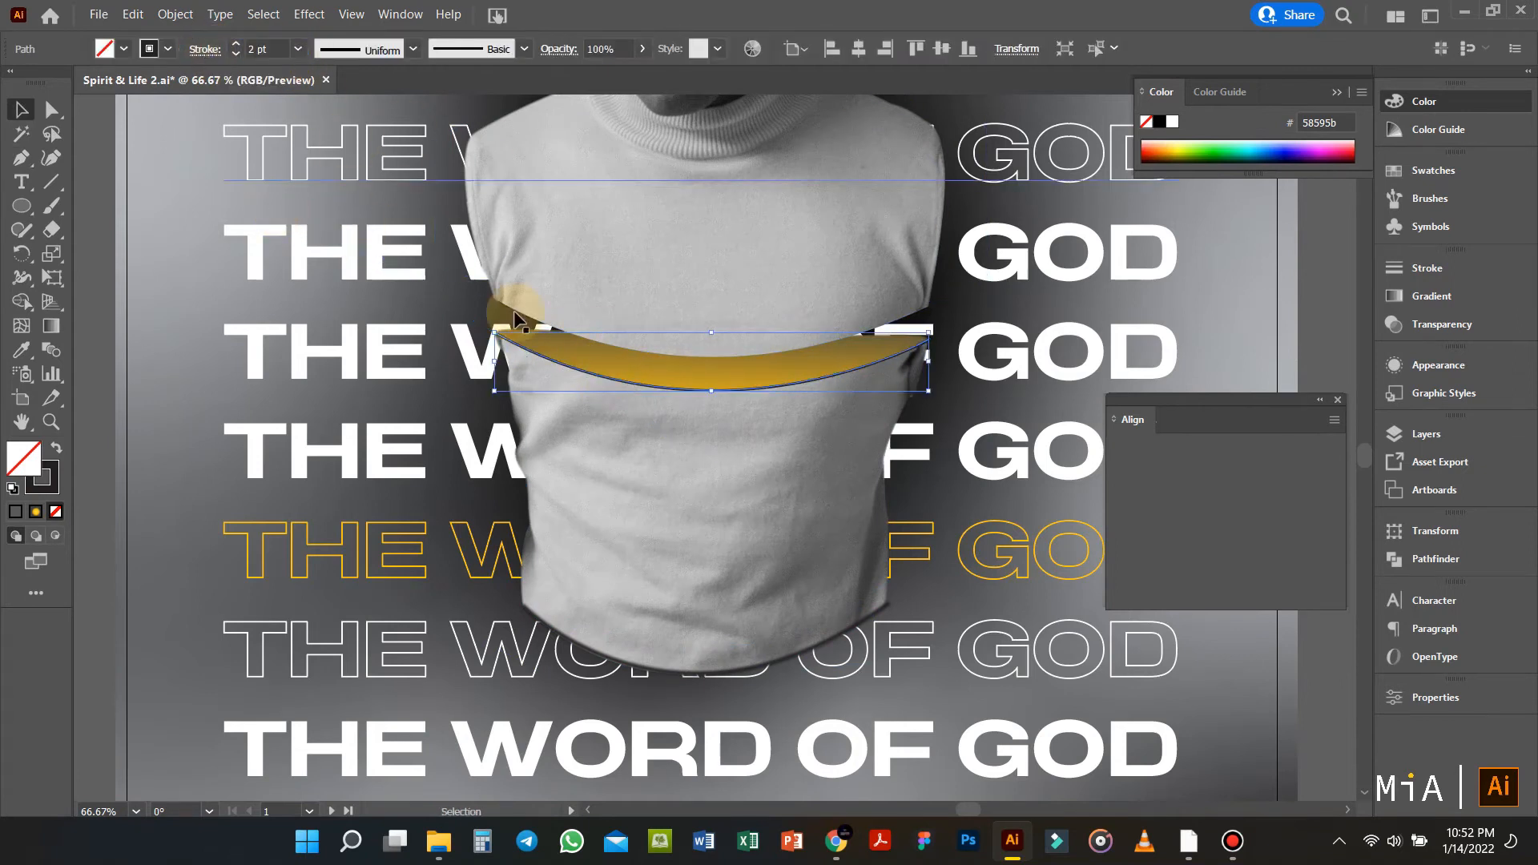
Step: Ungroup the portrait parts and apply the same Gaussian Blur to the dark curve under the torso cut
scroll(723, 368, "up", 3, "alt")
right_click(762, 322)
left_click(820, 483)
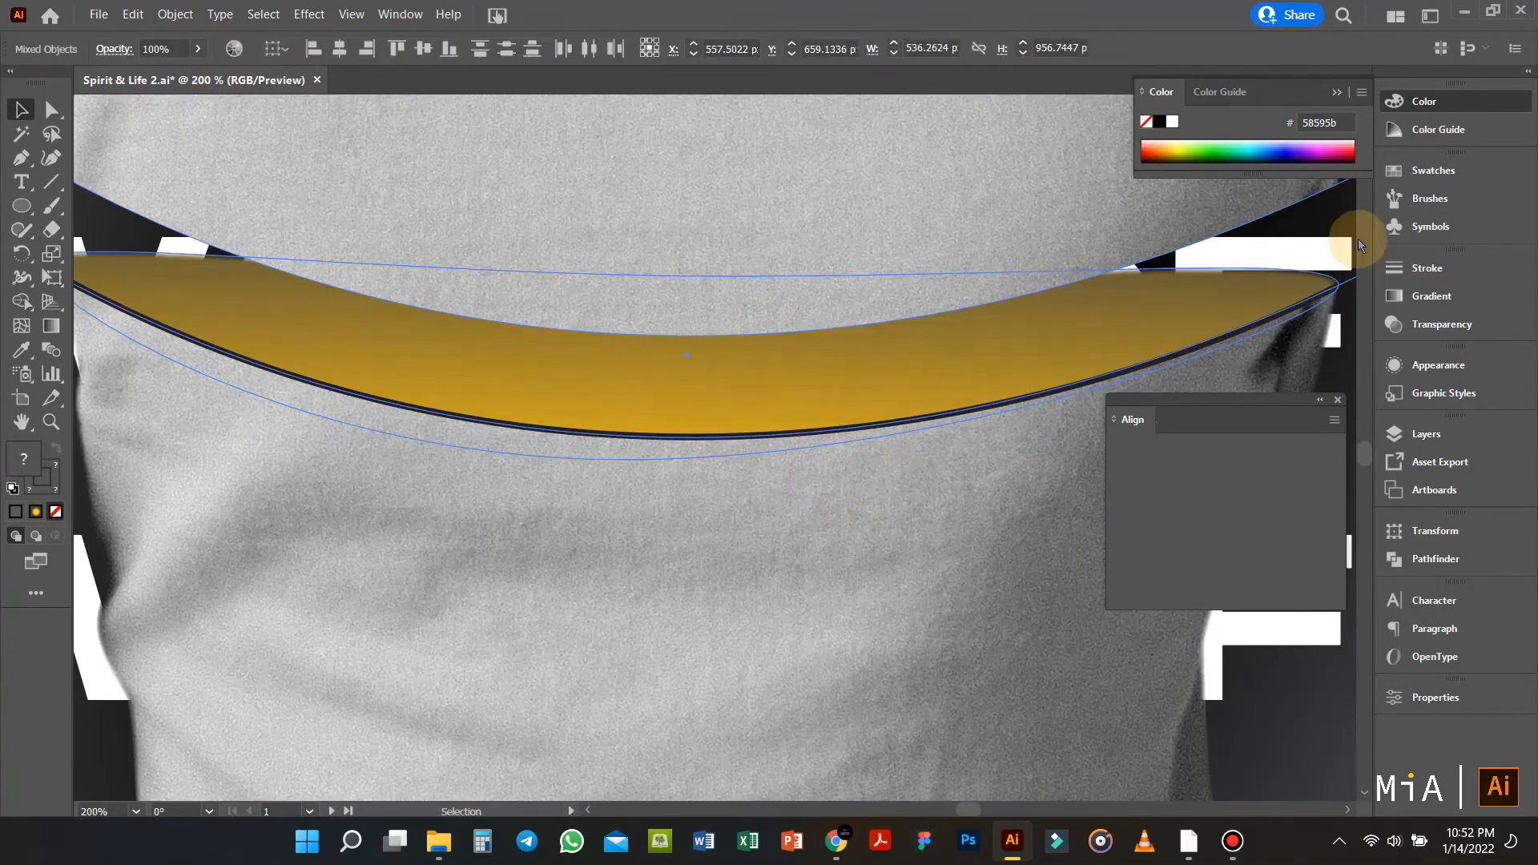
left_click(1353, 239)
left_click(868, 428)
left_click(309, 15)
left_click(339, 36)
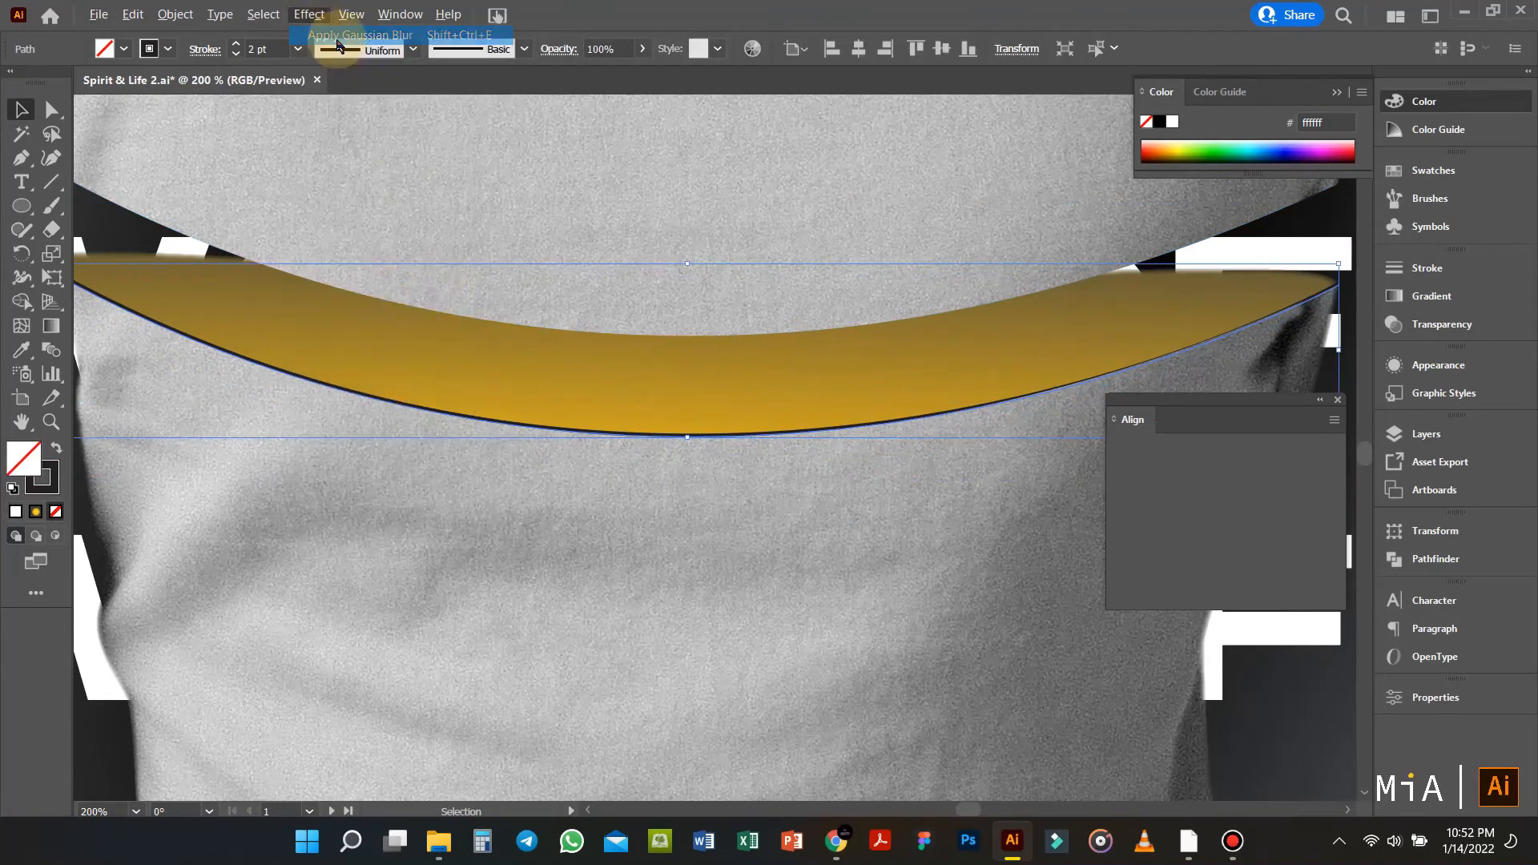
scroll(437, 280, "down", 3, "alt")
left_click(1055, 339)
Step: Shift the yellow ellipse above the lips and adjust its anchor points to fit the edge of the face slice
scroll(551, 482, "up", 7)
scroll(490, 222, "up", 3)
scroll(500, 286, "up", 4, "alt")
left_click_drag(441, 326, 426, 306)
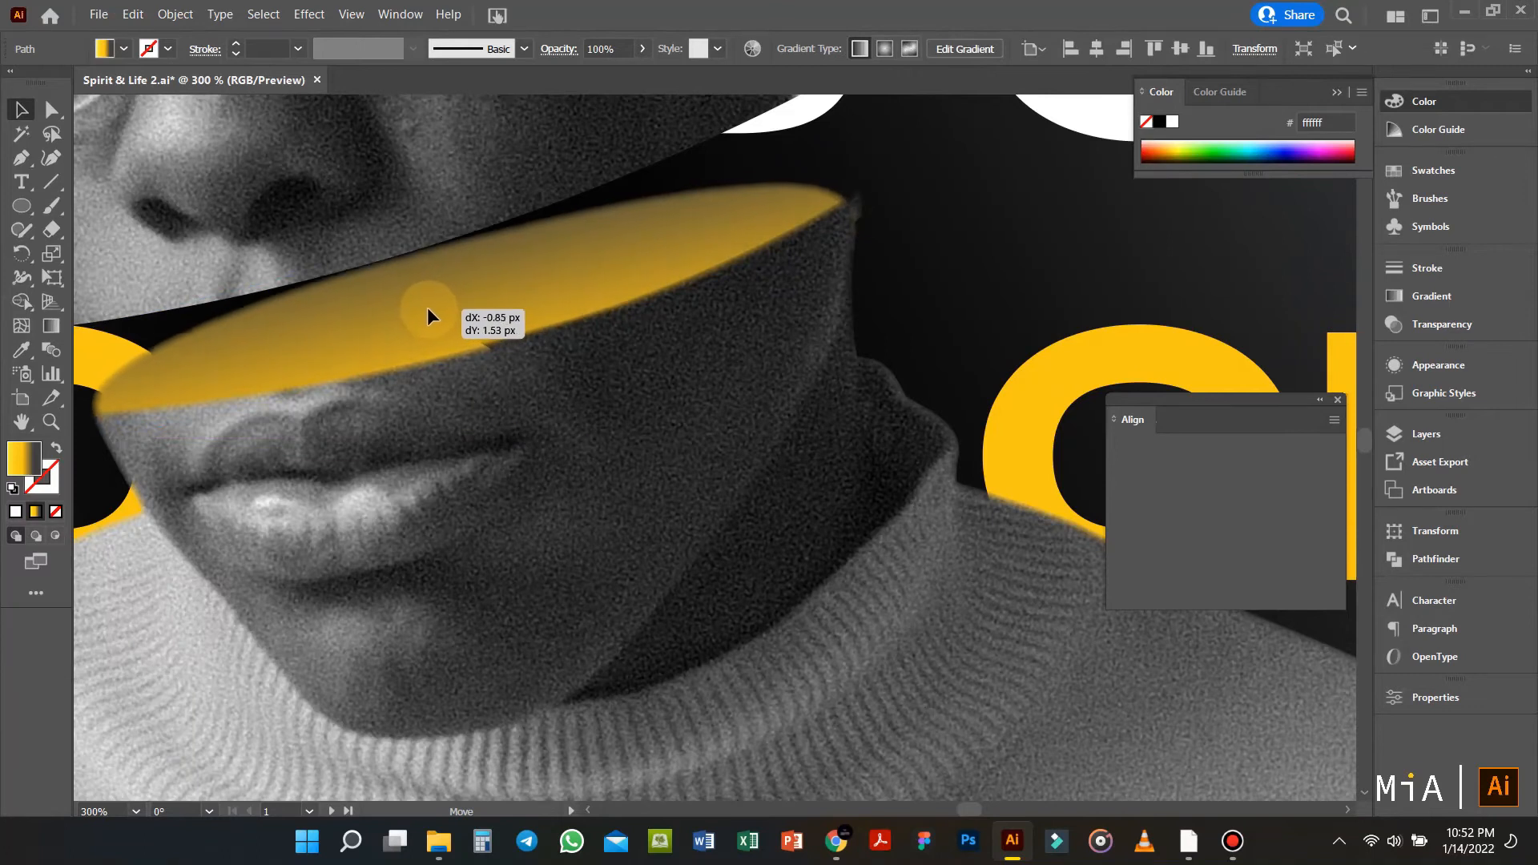
key("a")
left_click_drag(848, 210, 847, 213)
left_click_drag(400, 371, 405, 385)
left_click_drag(850, 213, 859, 196)
scroll(815, 260, "left", 9)
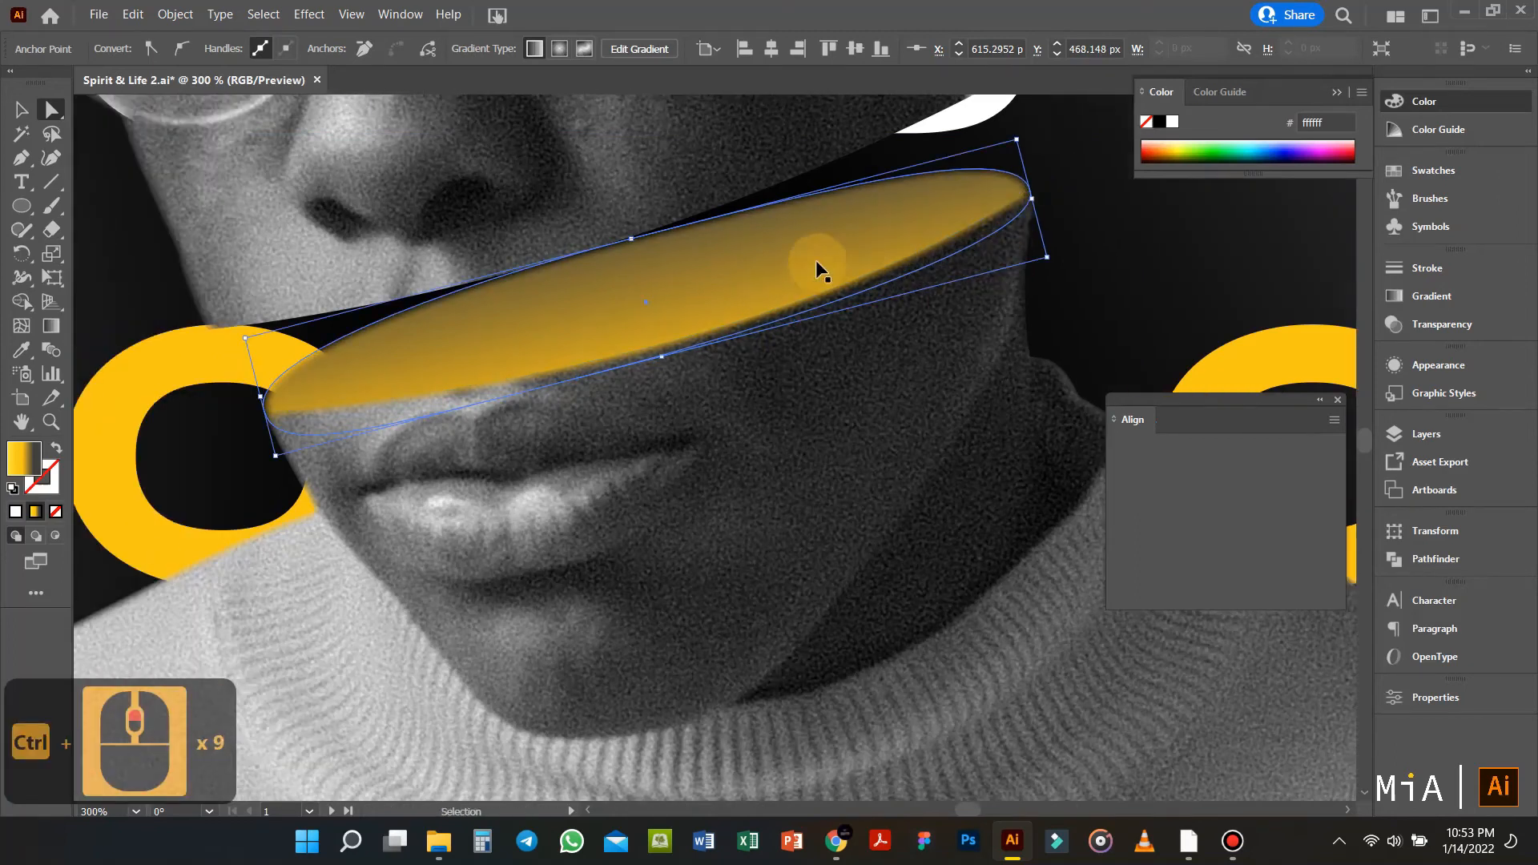
Step: Set the Feather effect's radius on the yellow ellipse above the lips to 1
left_click(460, 351)
left_click(1463, 355)
scroll(1245, 474, "down", 3)
left_click(1205, 464)
type("1")
key("Return")
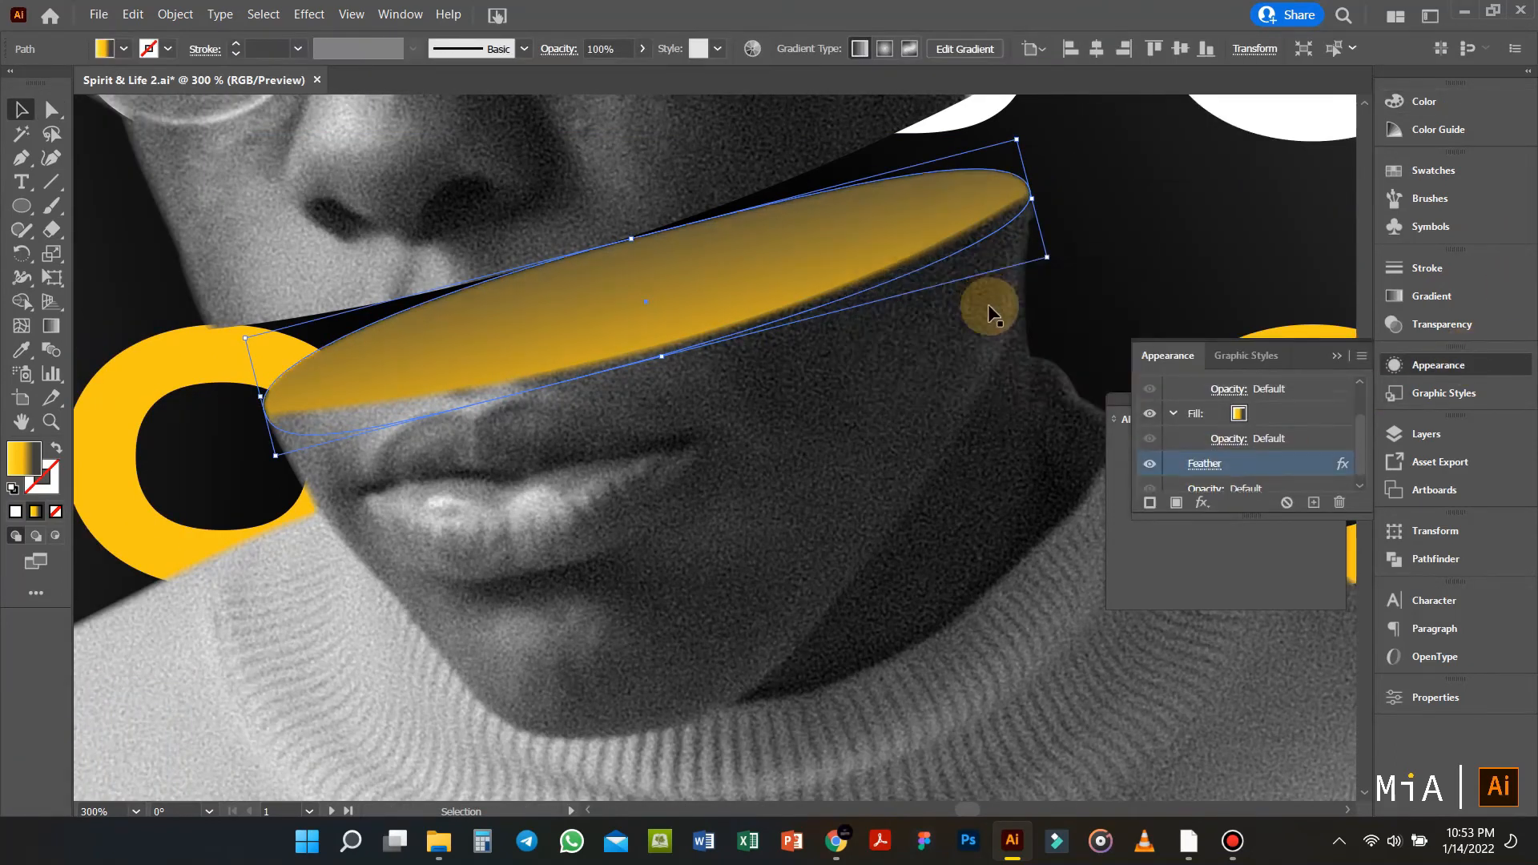
Step: Place a new text object on the torso and copy the Hebrews 4:12 (KJV) verse from the Bible search results in Chrome
scroll(987, 304, "down", 5)
scroll(930, 364, "right", 8)
scroll(930, 364, "down", 2)
key("t")
left_click(625, 410)
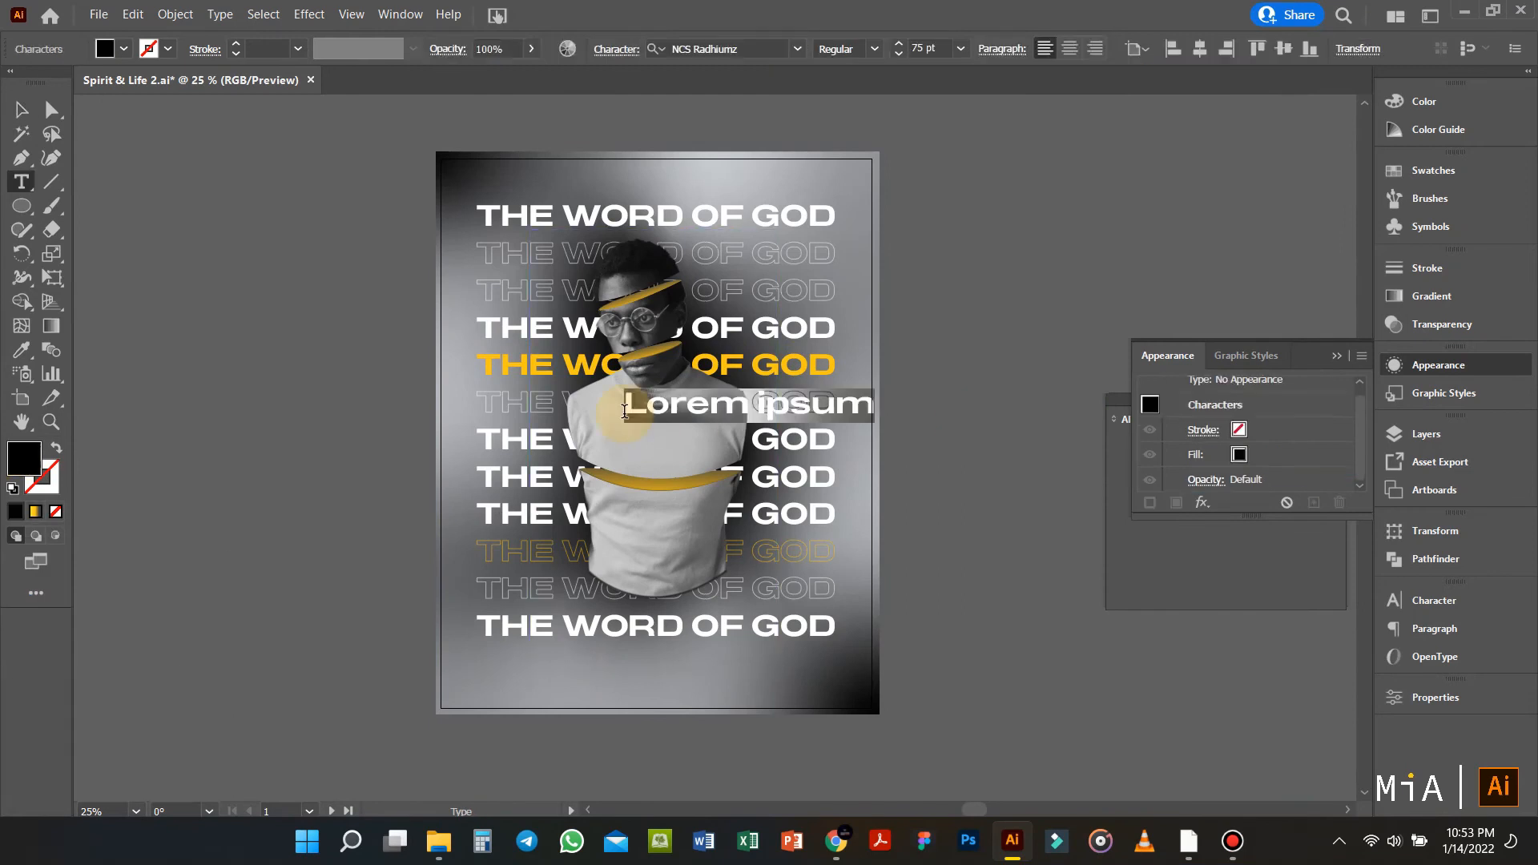
left_click(835, 840)
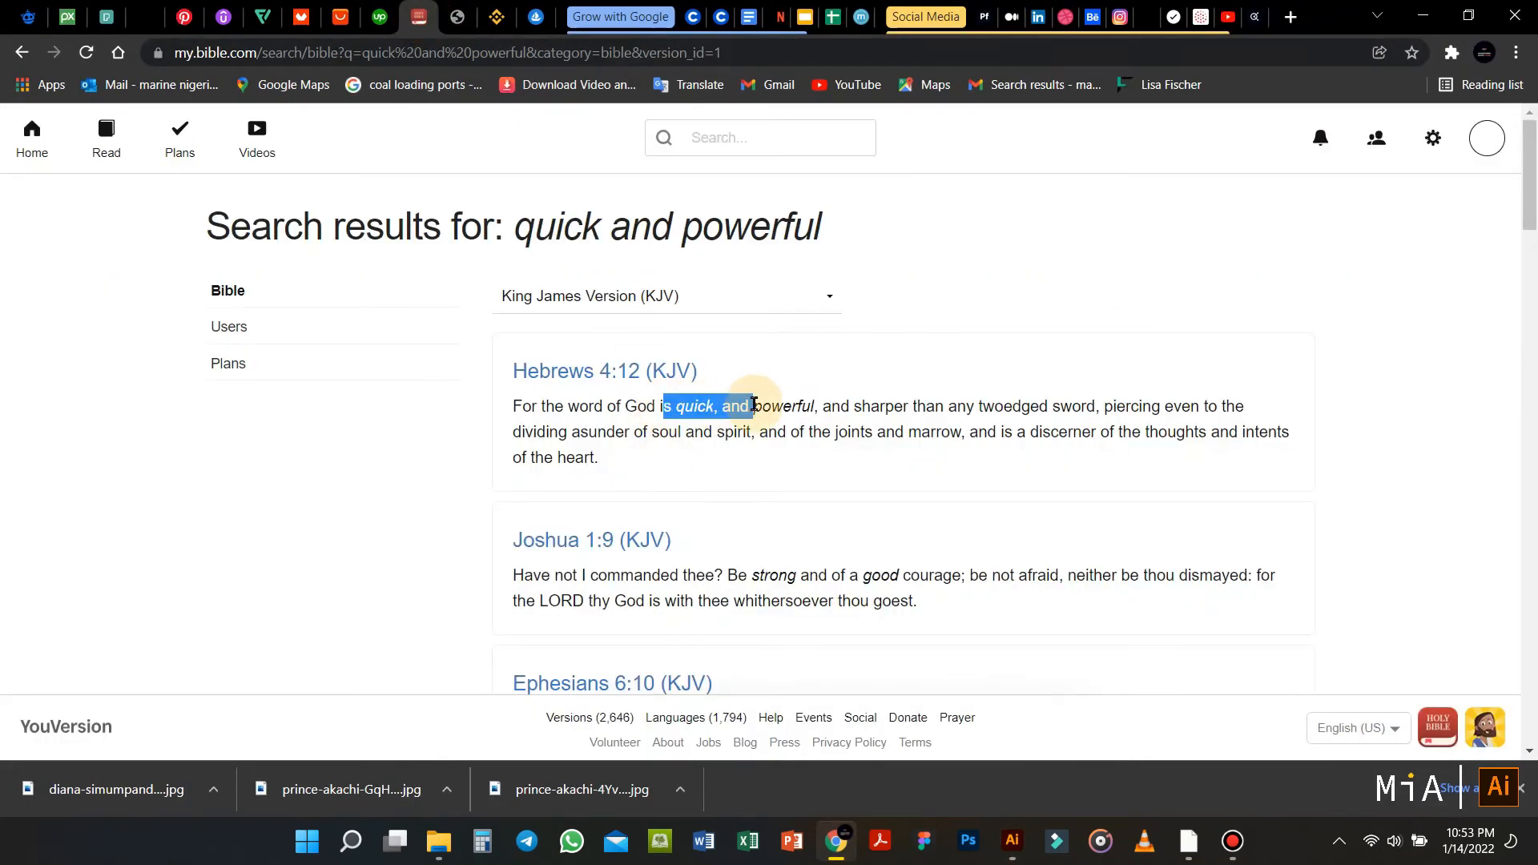
left_click_drag(514, 406, 833, 469)
left_click(835, 841)
Step: Replace the placeholder text with the copied verse as area type, set in Source Code Variable at 35 pt
scroll(694, 360, "up", 2)
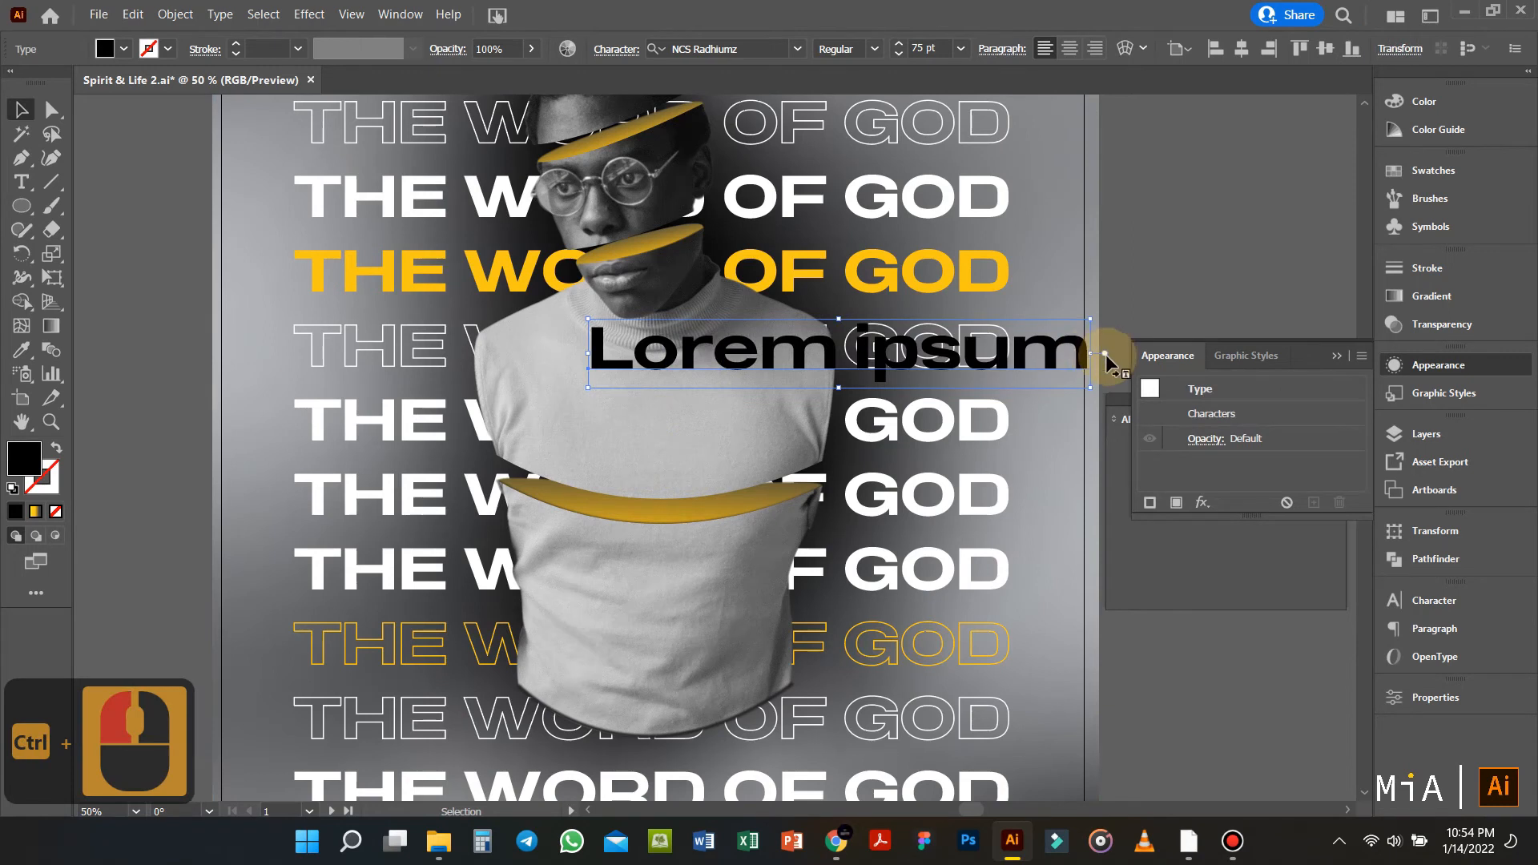
double_click(1039, 352)
left_click(749, 96, "ctrl")
type("s")
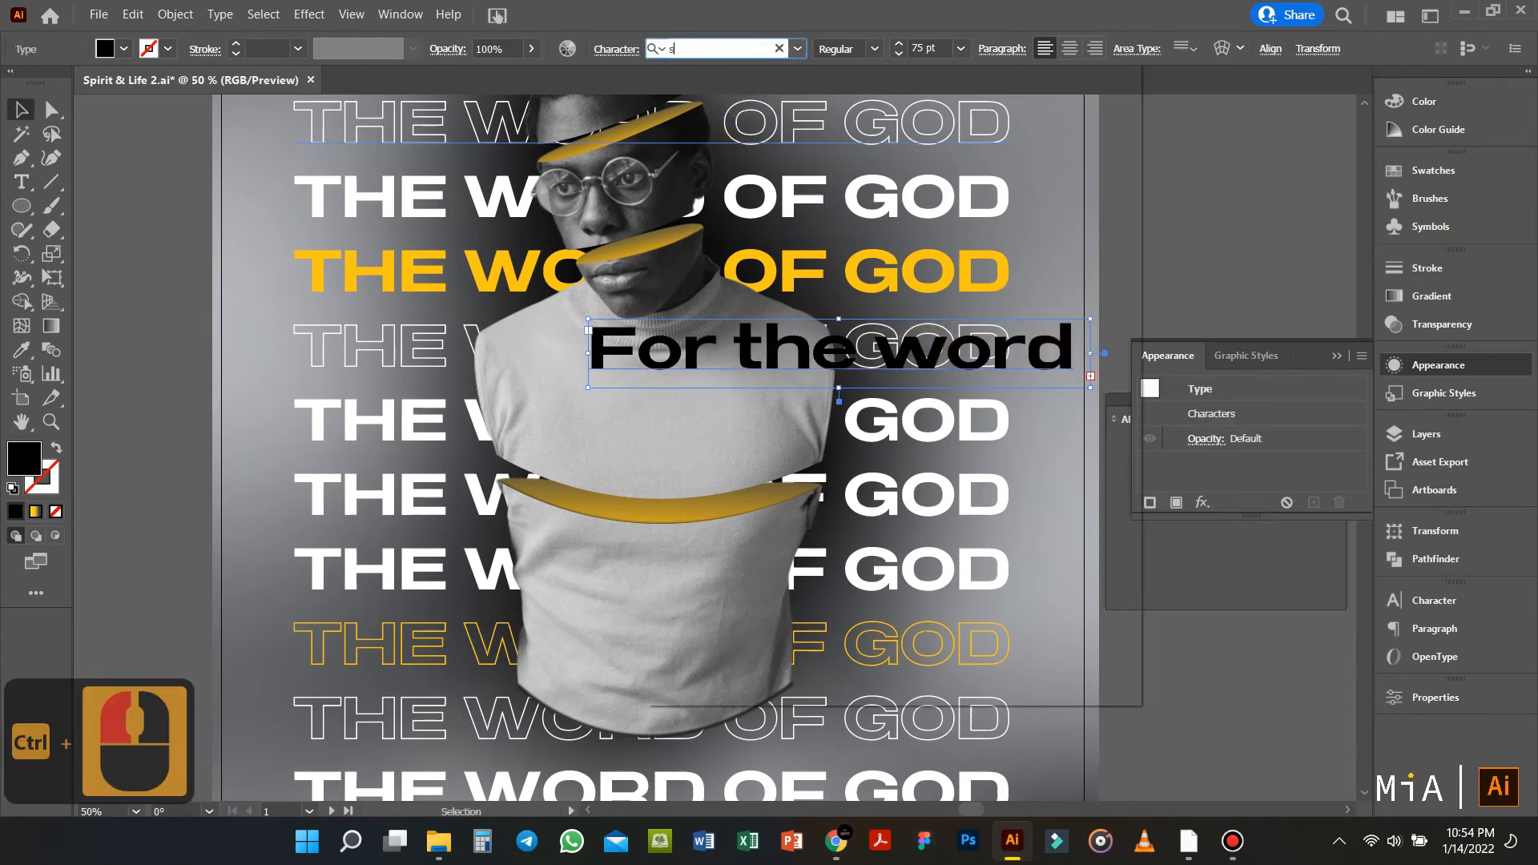
type("ource")
key("Return")
left_click_drag(1006, 48, 953, 56)
type("35")
key("Return")
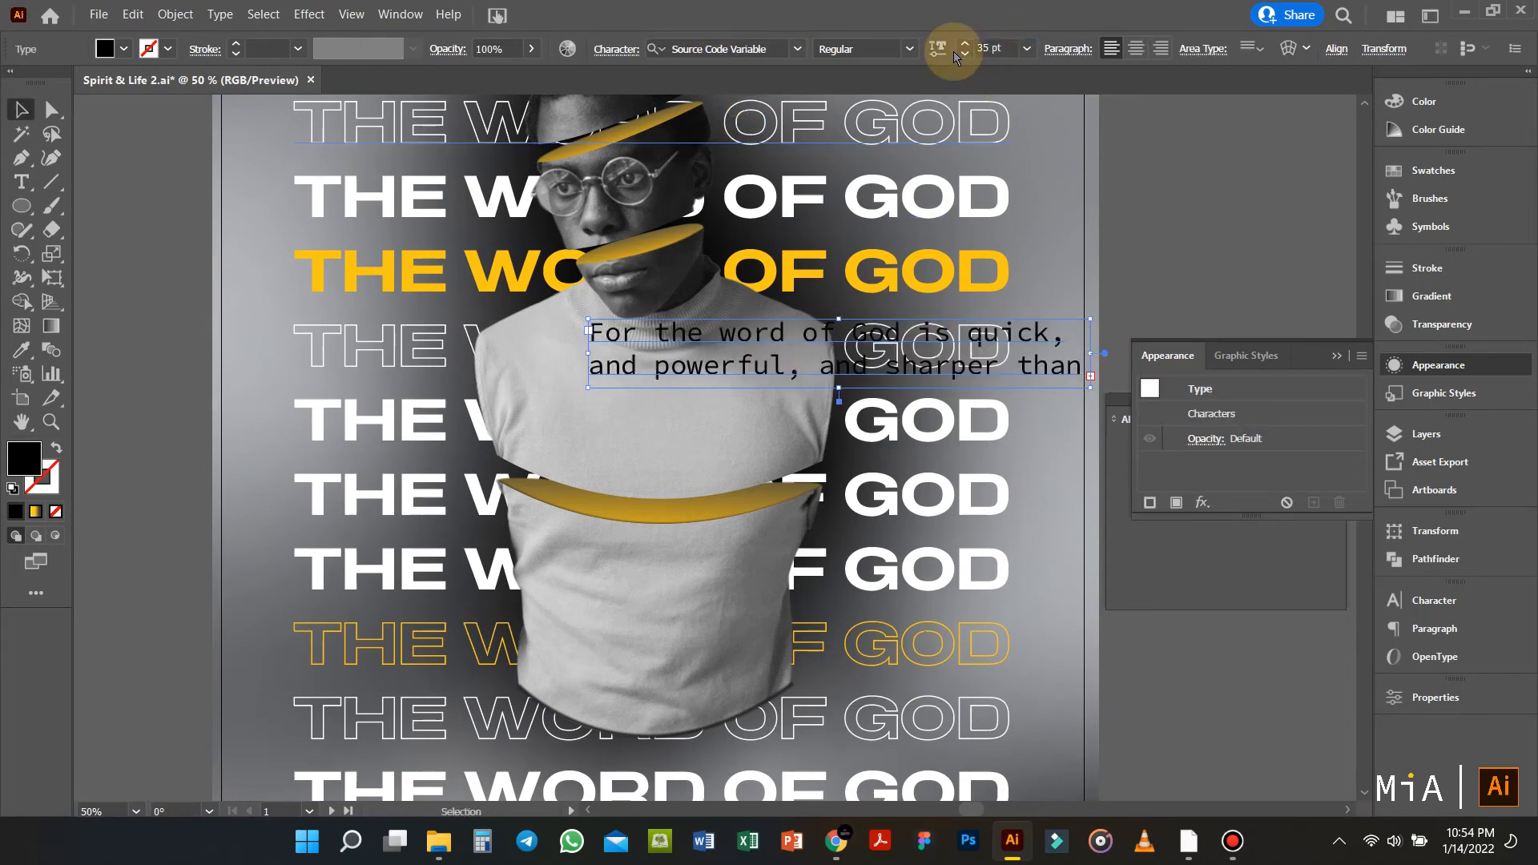
Step: Reshape the verse's text frame into a narrower, taller column over the torso
scroll(790, 367, "right", 3)
left_click_drag(790, 367, 684, 394)
left_click_drag(928, 380, 764, 383)
left_click_drag(595, 416, 636, 672)
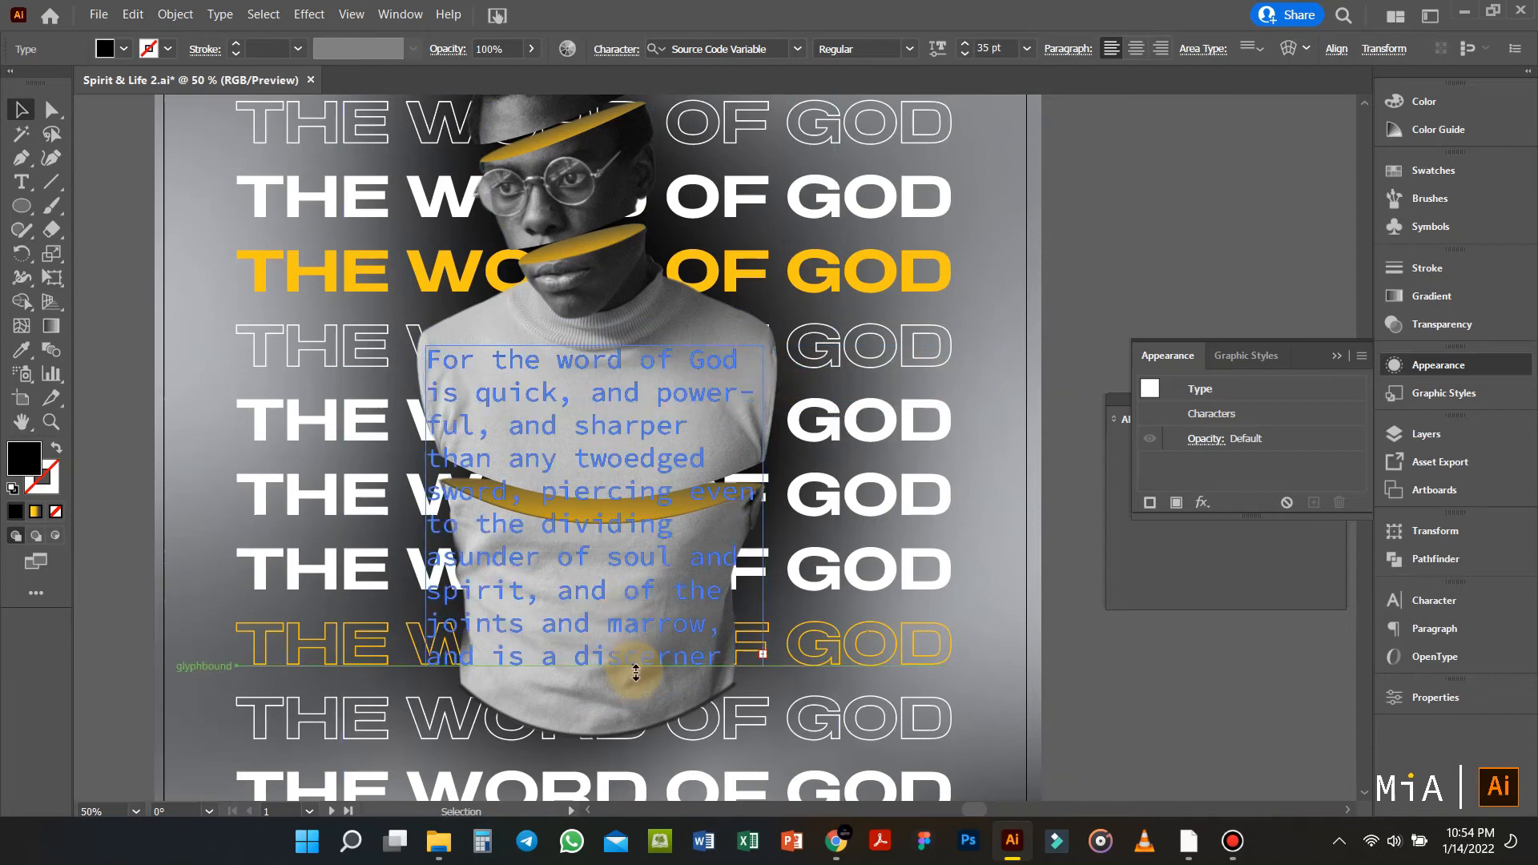
left_click_drag(639, 769, 639, 767)
left_click_drag(765, 557, 922, 540)
left_click_drag(673, 769, 693, 617)
Step: Set the verse text to 20 pt, fit its frame more tightly around the lines and fill it white
key("Return")
left_click_drag(922, 478, 638, 465)
left_click_drag(532, 614, 533, 548)
left_click_drag(566, 453, 740, 515)
left_click(105, 49)
left_click(43, 82)
left_click(884, 362)
Step: Reposition the white verse block so that it sits across the middle of the torso
scroll(769, 348, "down", 2)
left_click_drag(692, 340, 728, 466)
scroll(1106, 618, "down", 3)
left_click(1106, 617)
scroll(1105, 617, "down", 2)
scroll(1049, 552, "up", 2)
scroll(744, 464, "down", 1)
left_click(1037, 631)
mouse_move(846, 500)
left_mouse_down()
mouse_move(501, 498)
mouse_move(540, 397)
mouse_move(792, 200)
mouse_move(747, 422)
mouse_move(621, 396)
left_mouse_up()
scroll(799, 219, "up", 3)
scroll(744, 422, "up", 3)
Step: Draw a small square beside the verse's first line and color it with the yellow sampled from the lettering
key("m")
mouse_move(338, 321)
left_mouse_down()
mouse_move(376, 360)
mouse_move(383, 325)
left_mouse_up()
key("v")
scroll(401, 350, "up", 3)
scroll(382, 326, "down", 4)
key("i")
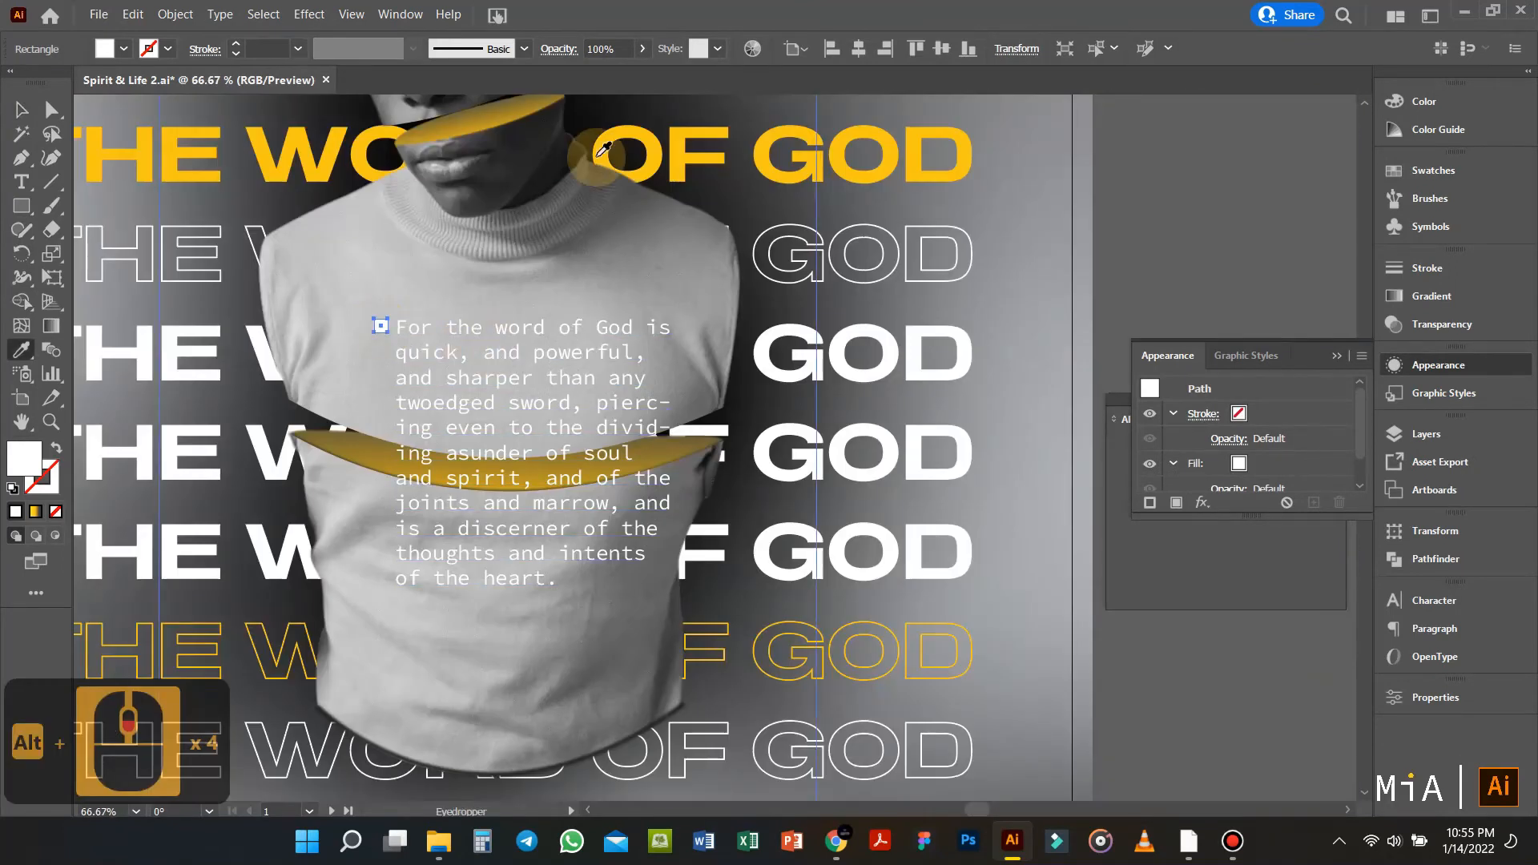
left_click(599, 155)
key("v")
Step: Place a dark copy of the verse behind the white text as a slightly offset shadow with 20% opacity
left_click(575, 325)
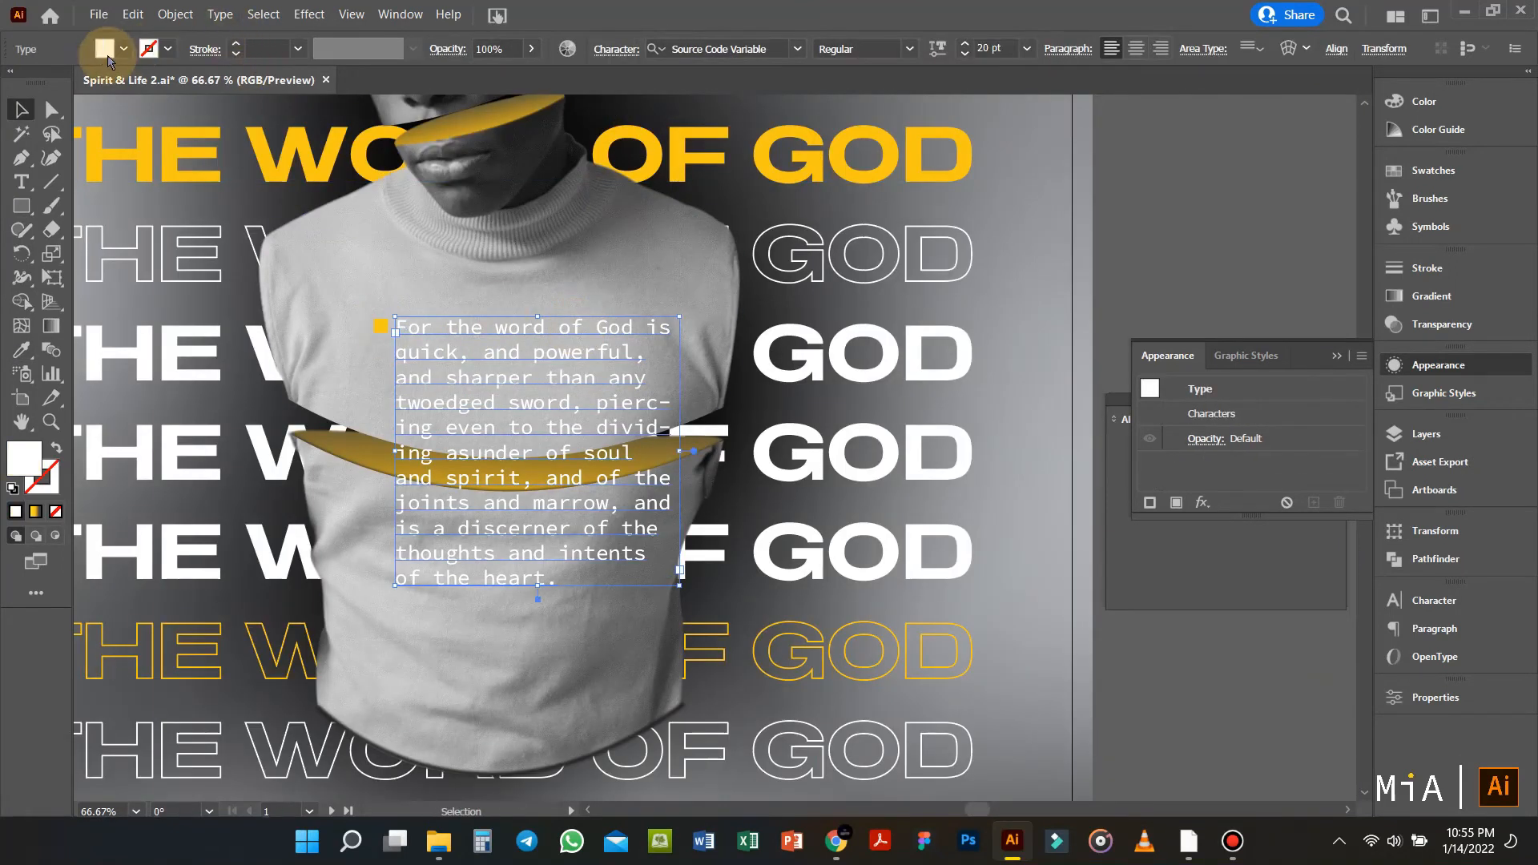
left_click(107, 56)
left_click(59, 90)
left_click(589, 344)
key("ctrl+[")
key("shift+Right")
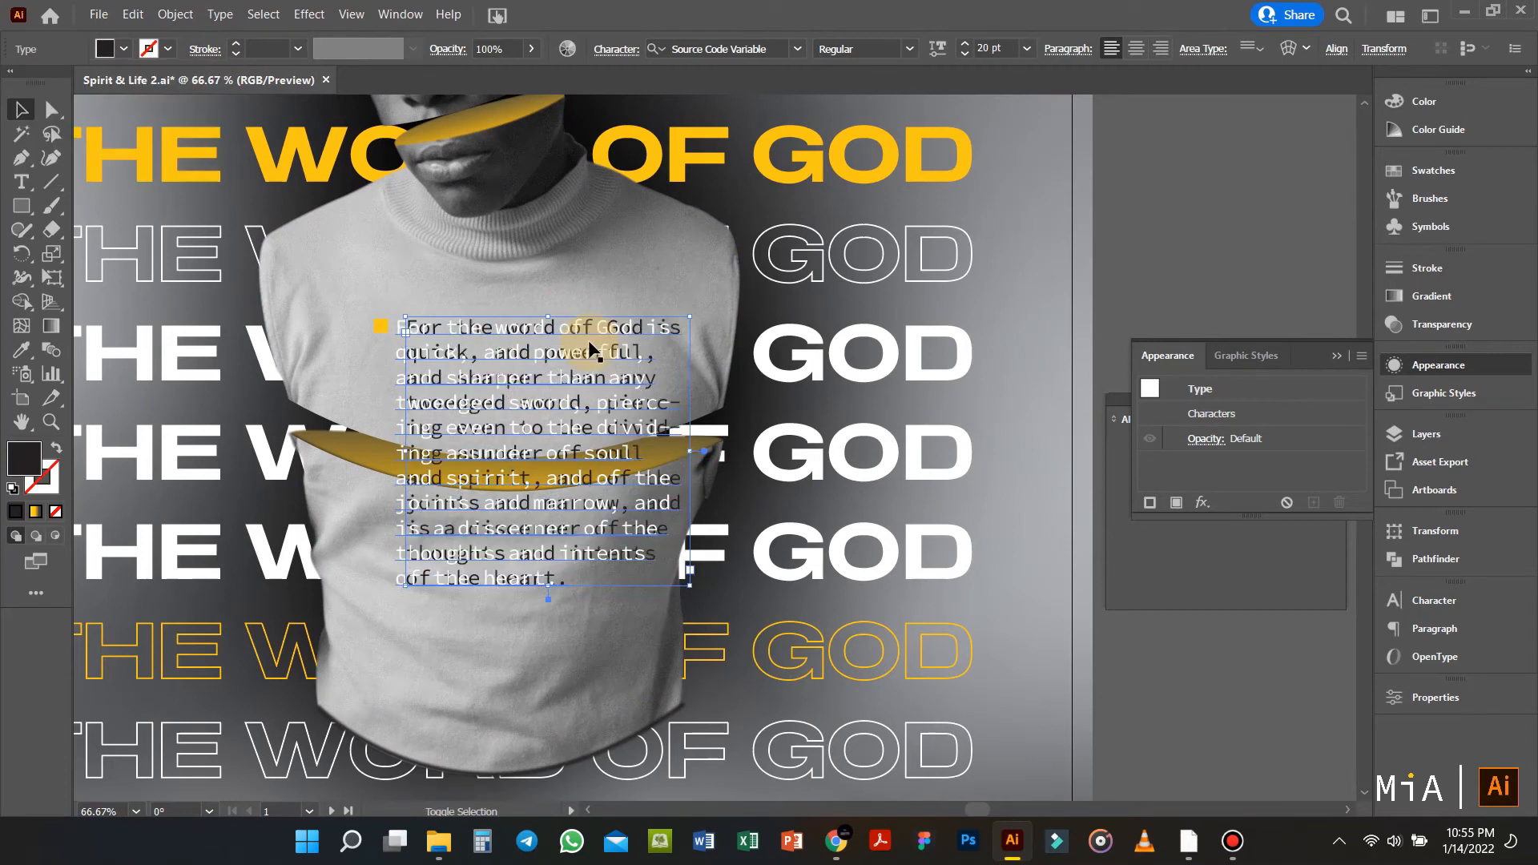
key("Return")
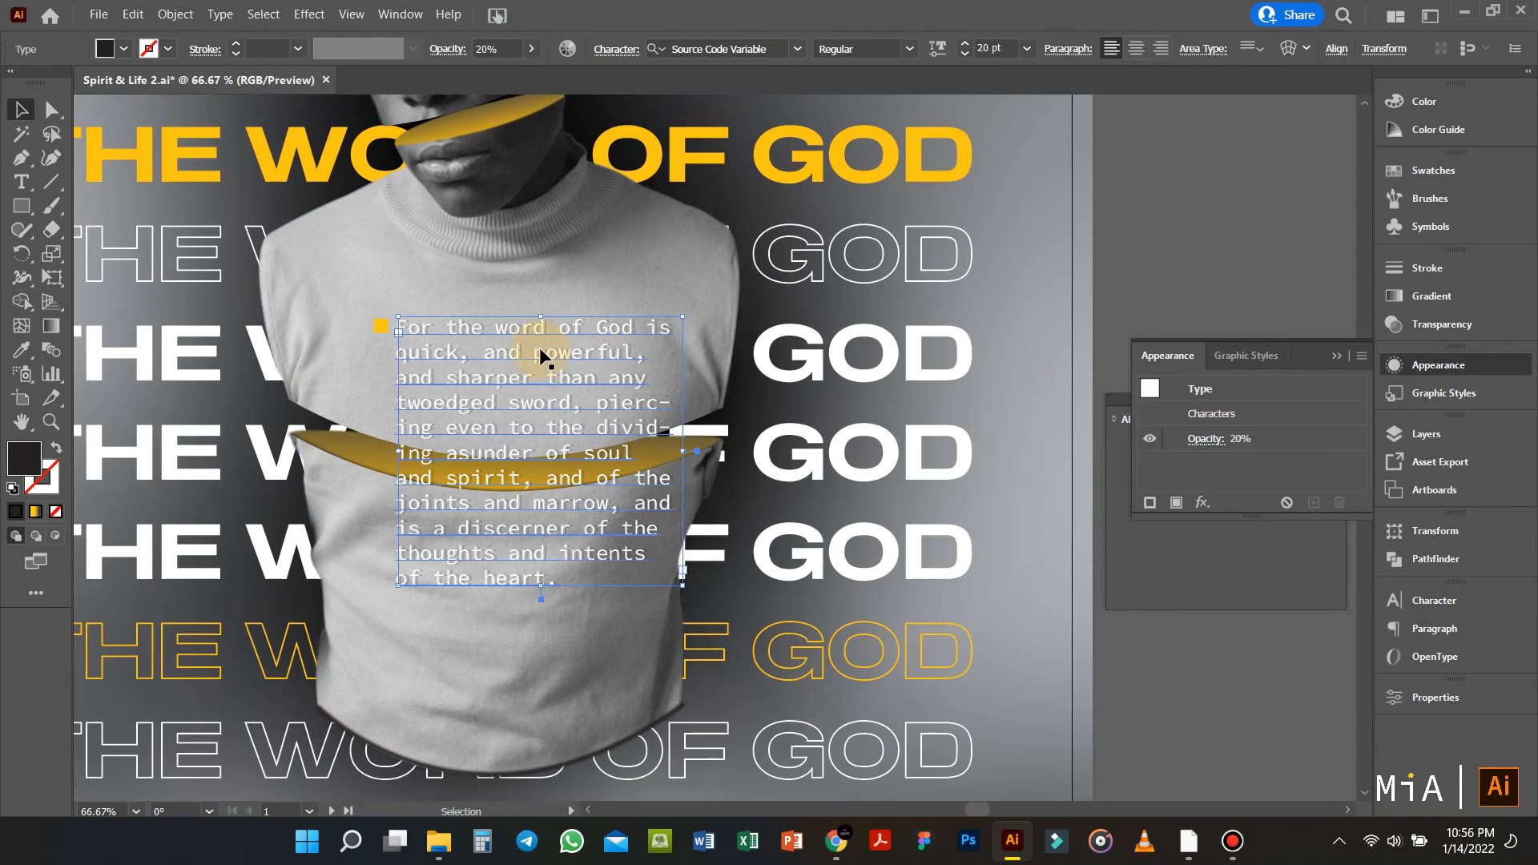
left_click(742, 386)
Step: Move the verse, its shadow copy and the yellow square down to just below the yellow torso cut
scroll(745, 388, "down", 4)
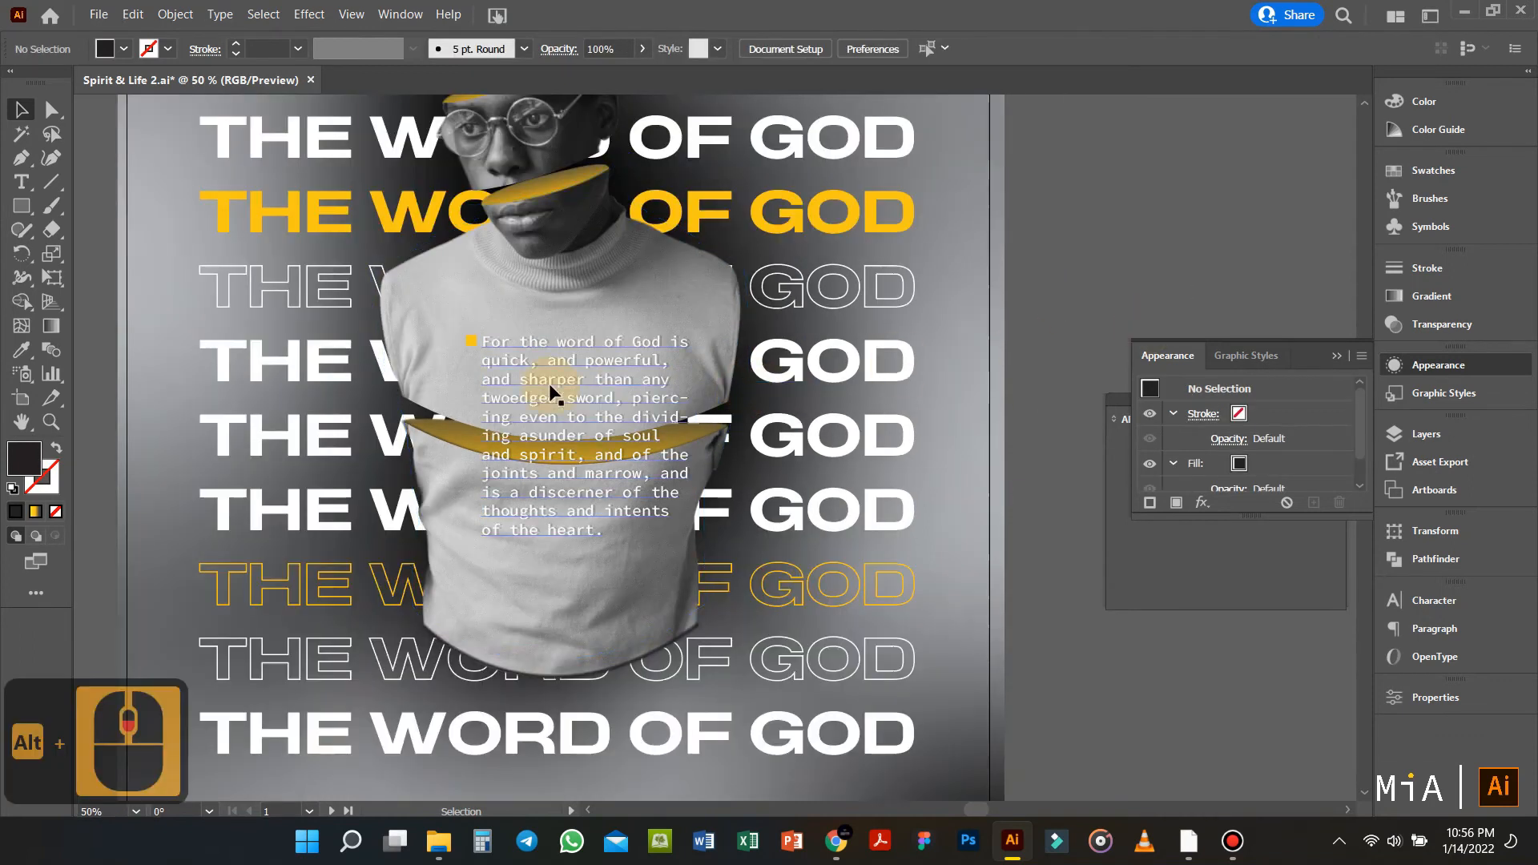
scroll(532, 374, "up", 4)
left_click_drag(343, 305, 360, 470)
left_click(382, 260)
left_click_drag(381, 260, 395, 425)
scroll(408, 481, "up", 3)
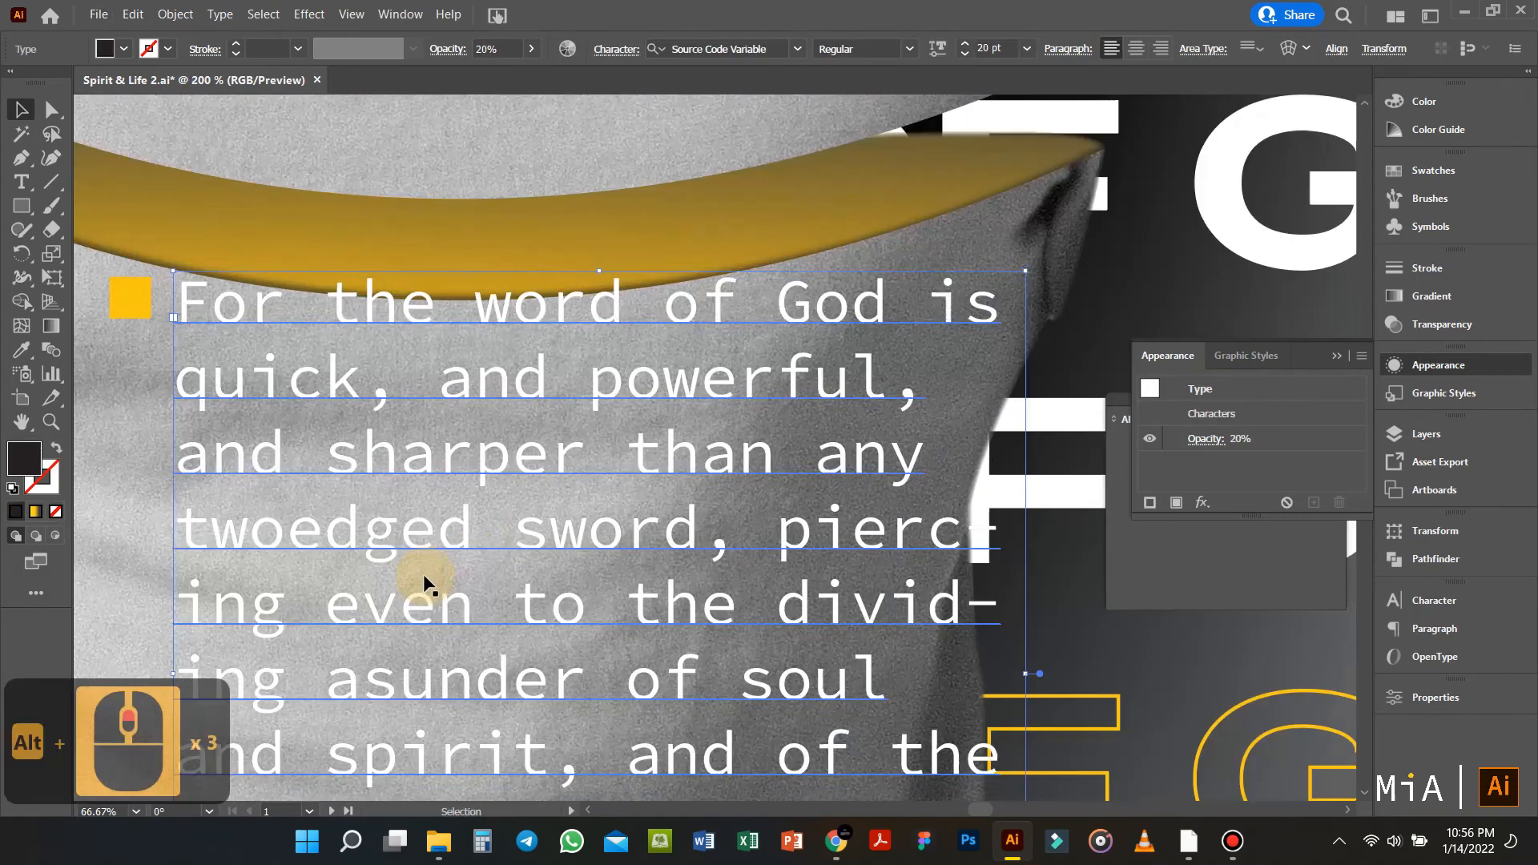
scroll(473, 554, "down", 4)
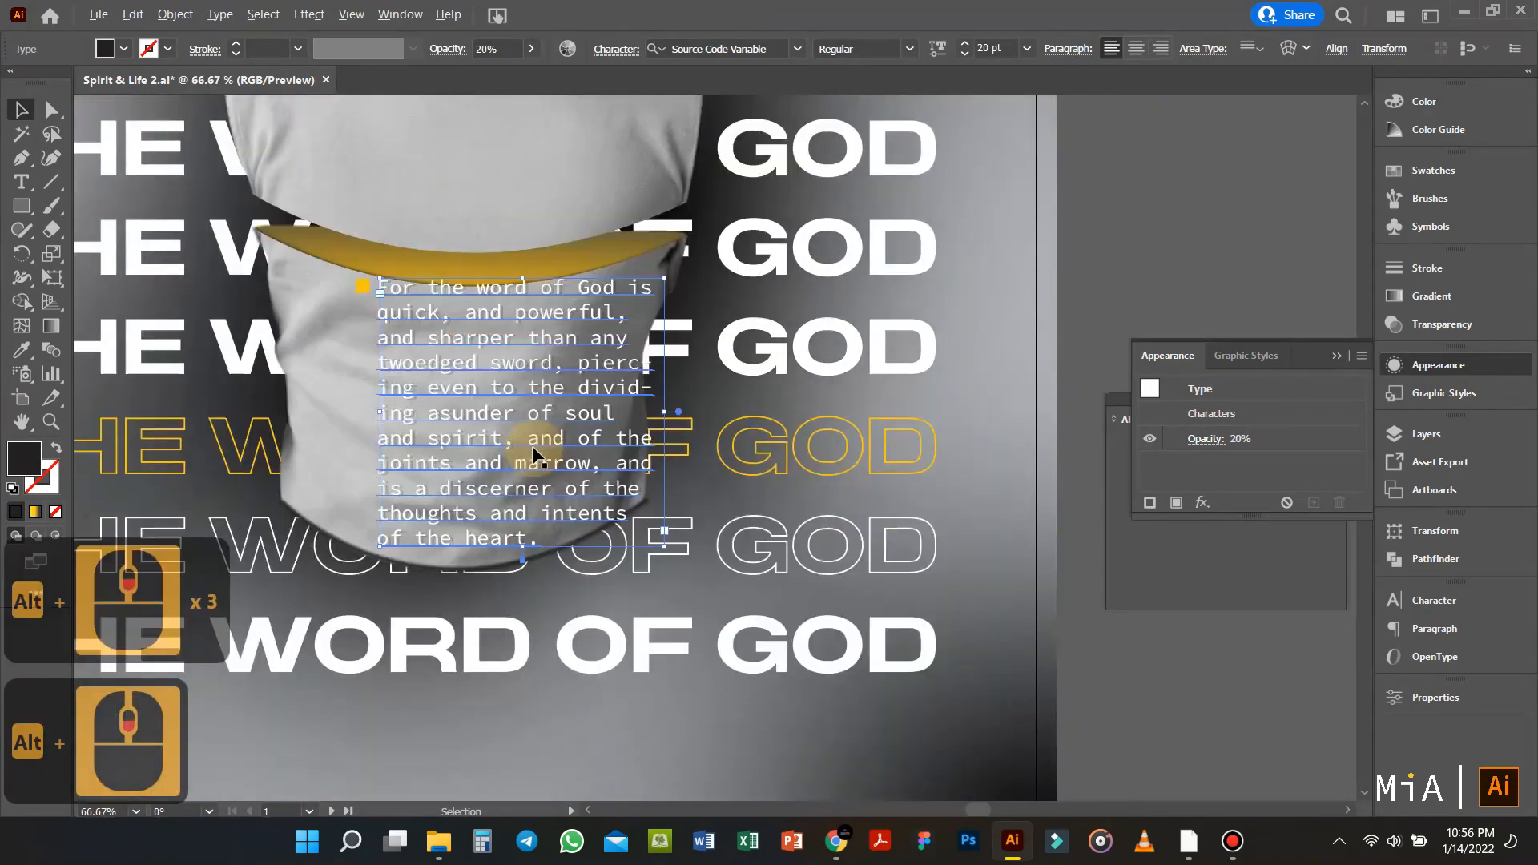
scroll(532, 445, "down", 1)
Step: Duplicate the yellow square and the white verse text onto the upper chest
left_click(1127, 289)
scroll(1128, 288, "up", 2)
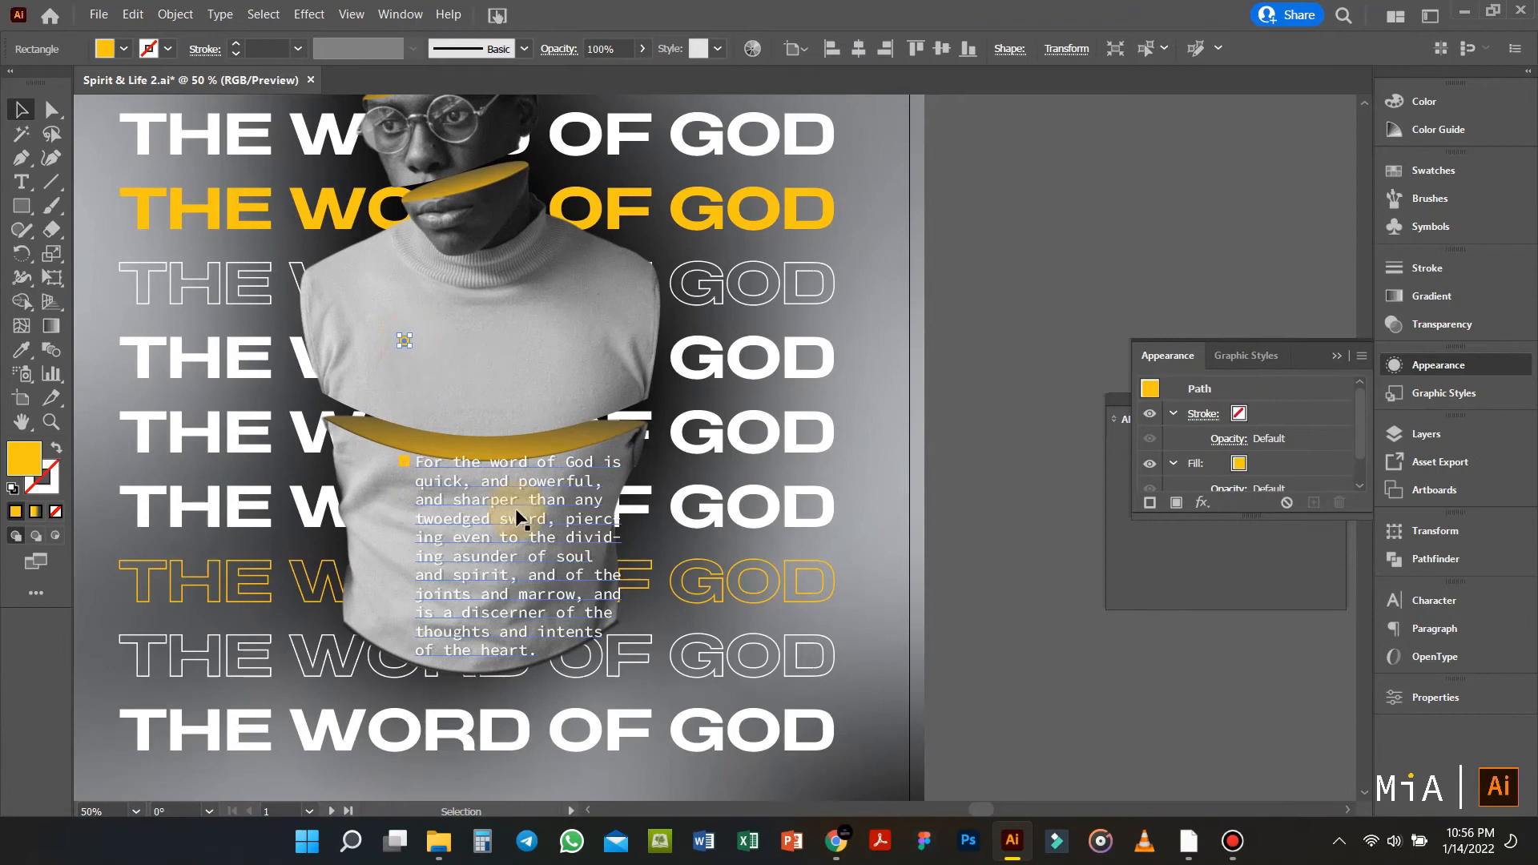
left_click_drag(579, 548, 544, 426)
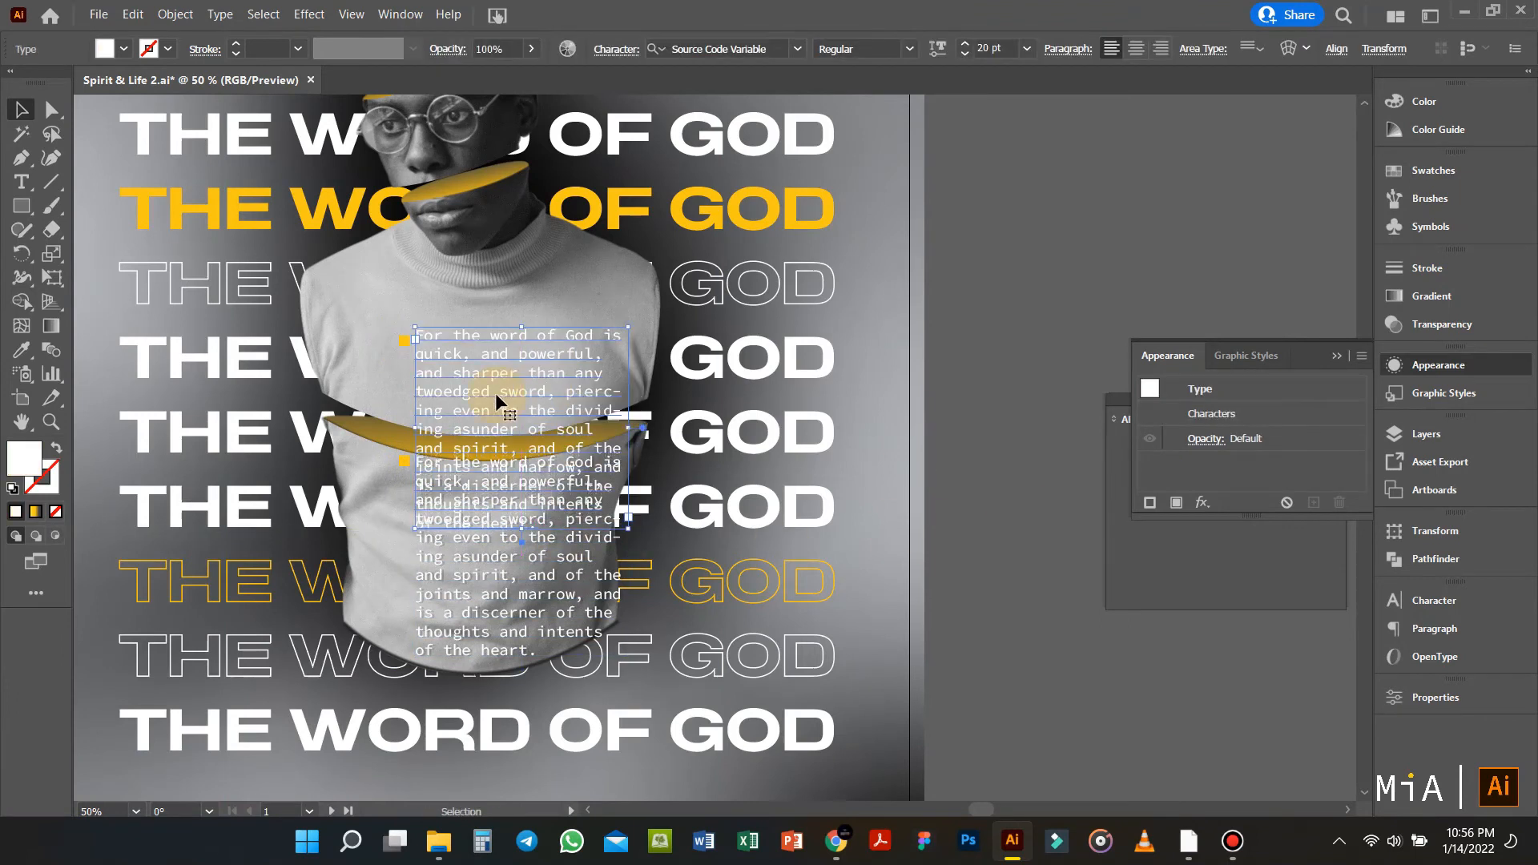
Step: Replace the text of the upper verse copy with "Hebrews 4:12 (KJV)", copied from the Bible site in Chrome
scroll(496, 396, "up", 1)
double_click(554, 447)
key("ctrl+a")
left_click(835, 841)
left_click_drag(706, 375, 508, 388)
key("ctrl+c")
left_click(1012, 841)
key("ctrl+v")
left_click(499, 385, "ctrl")
double_click(701, 496)
Step: Align the Hebrews 4:12 (KJV) label with its yellow square and change its font to NCS Radhiumz
scroll(410, 392, "up", 3)
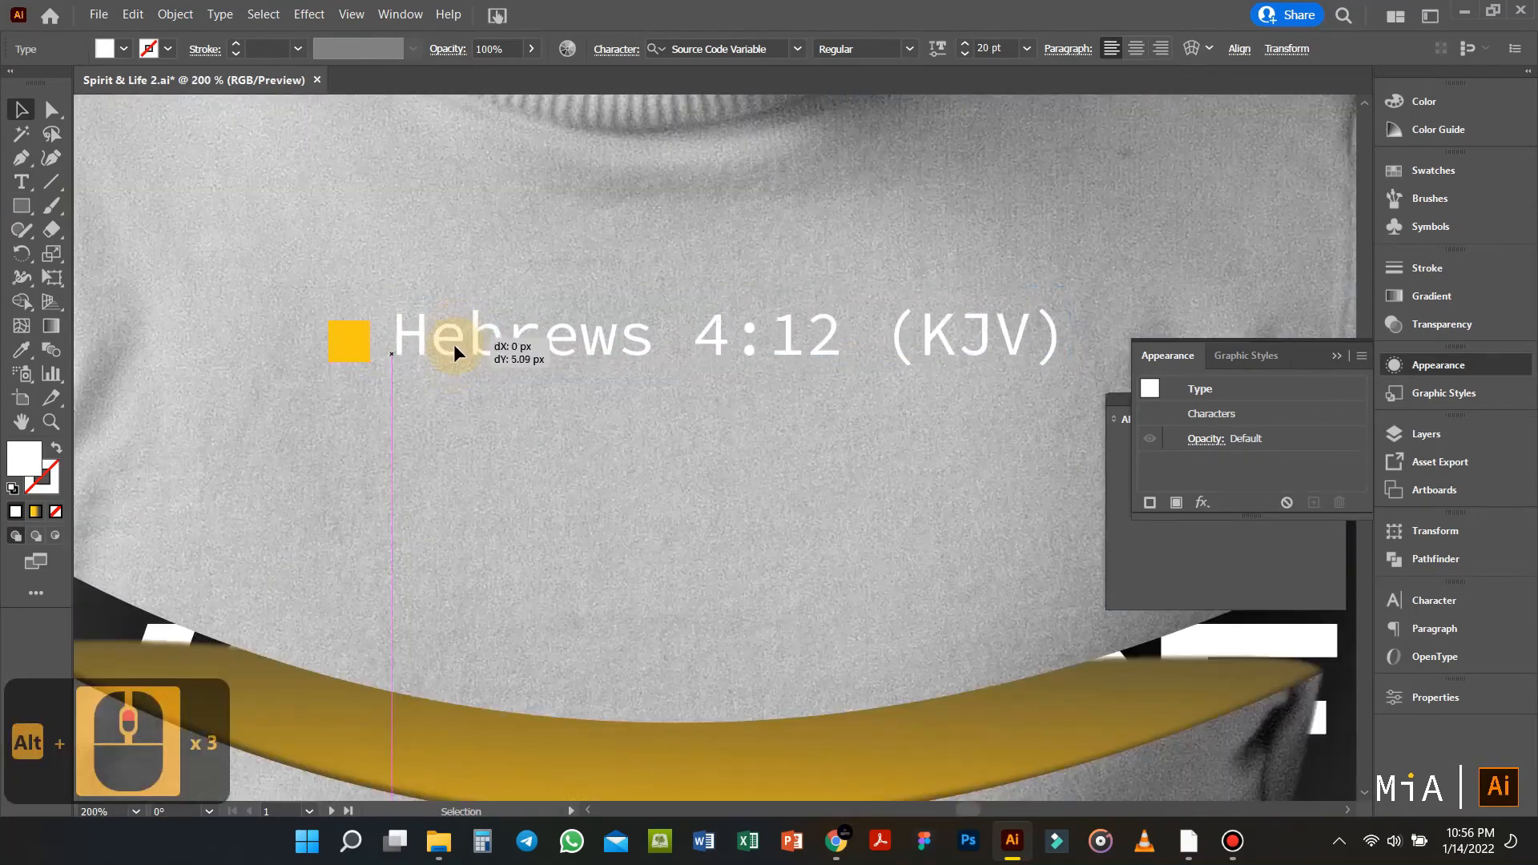
scroll(454, 346, "down", 4)
type("ncs")
key("Return")
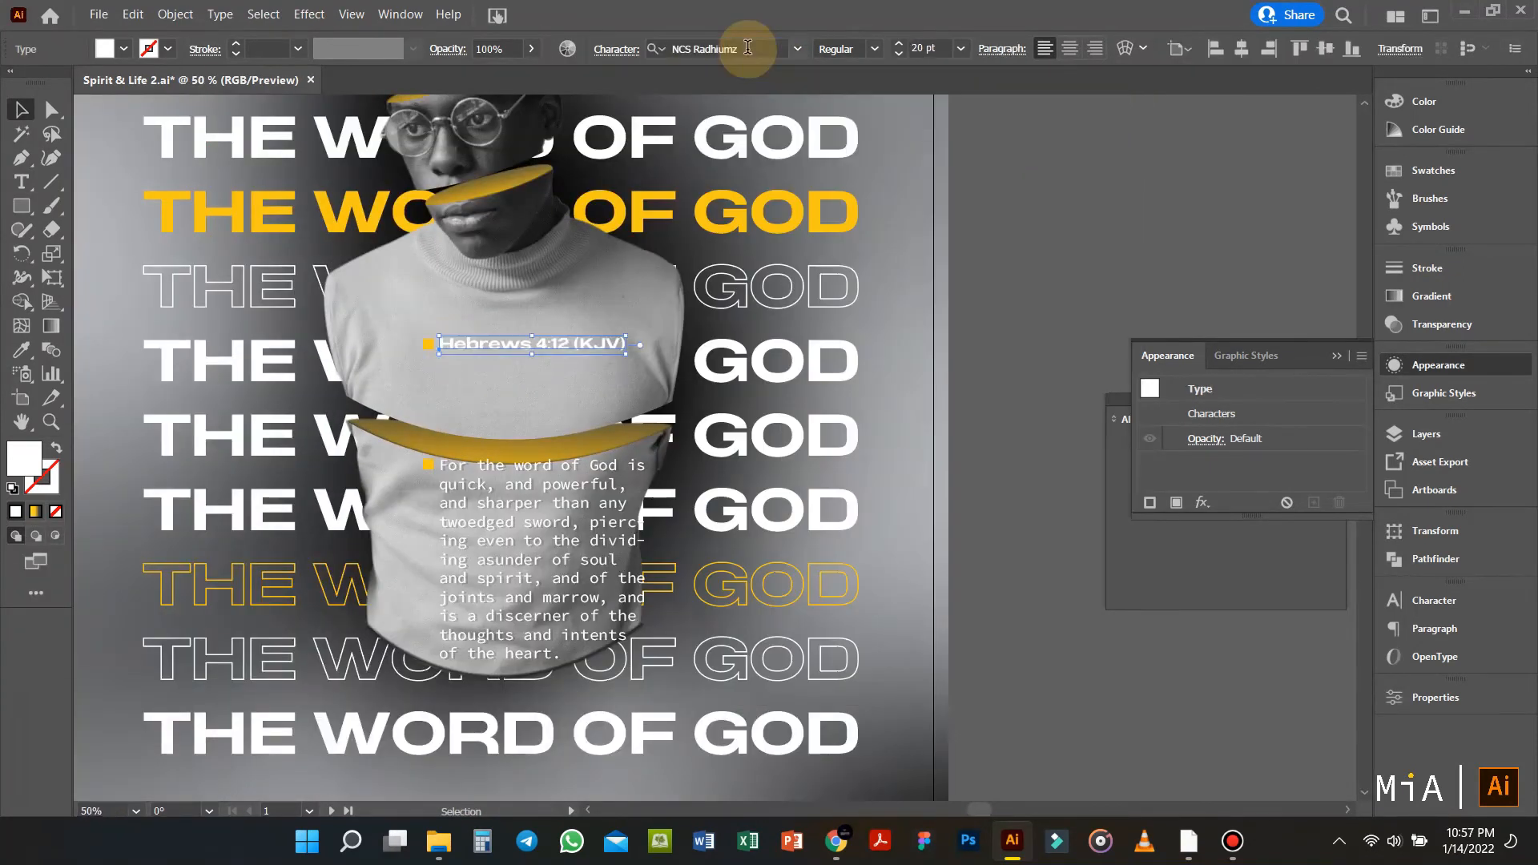
left_click(1072, 288)
Step: Move the verse block with its square and shadow copy off the torso to the poster's lower right area
scroll(535, 502, "down", 2)
scroll(541, 495, "up", 2)
scroll(444, 412, "down", 2)
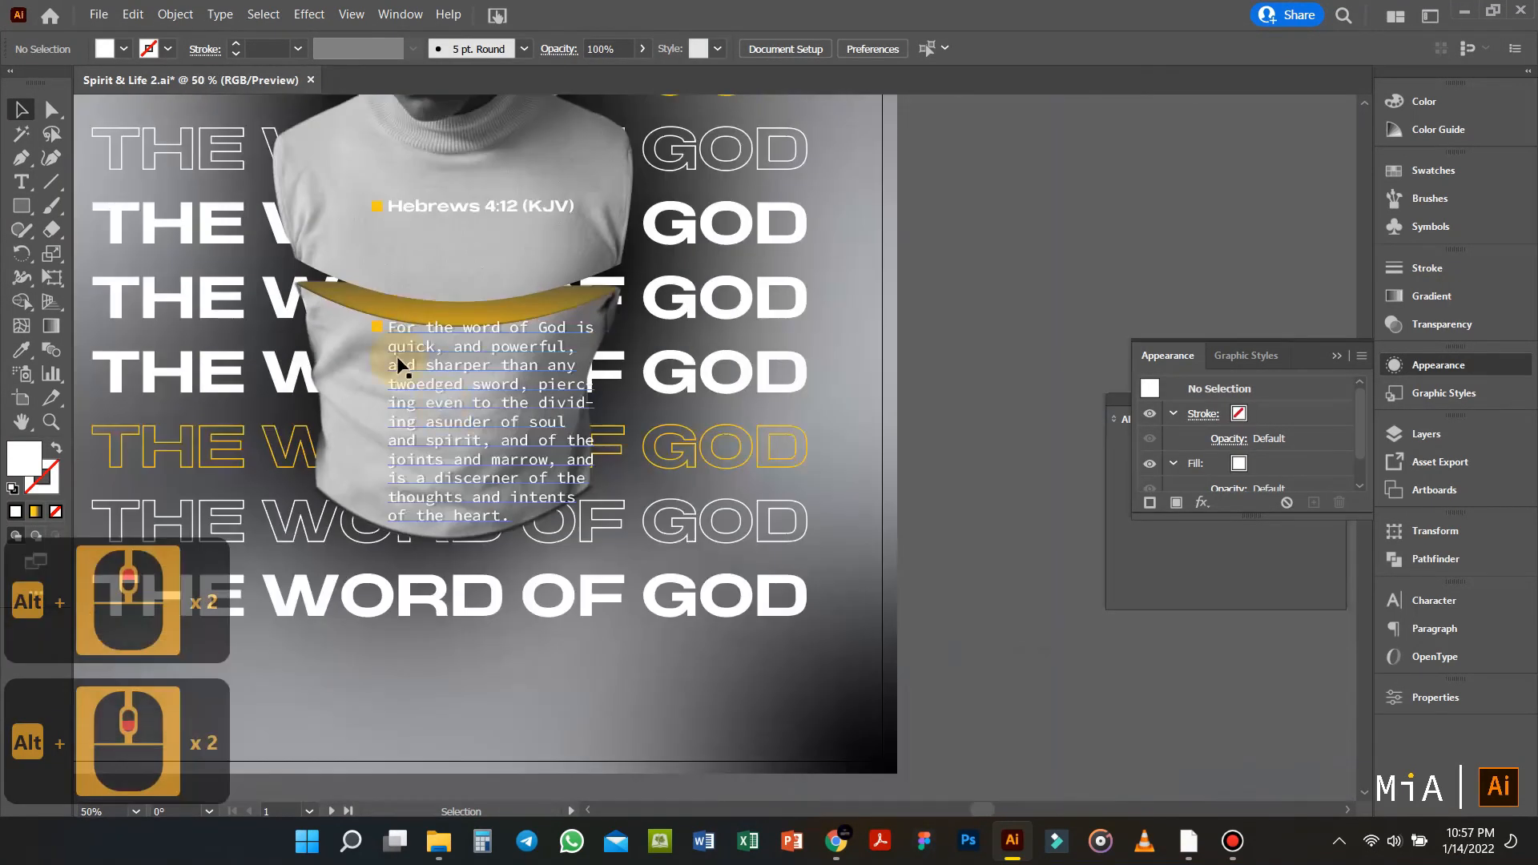
left_click_drag(395, 326, 641, 495)
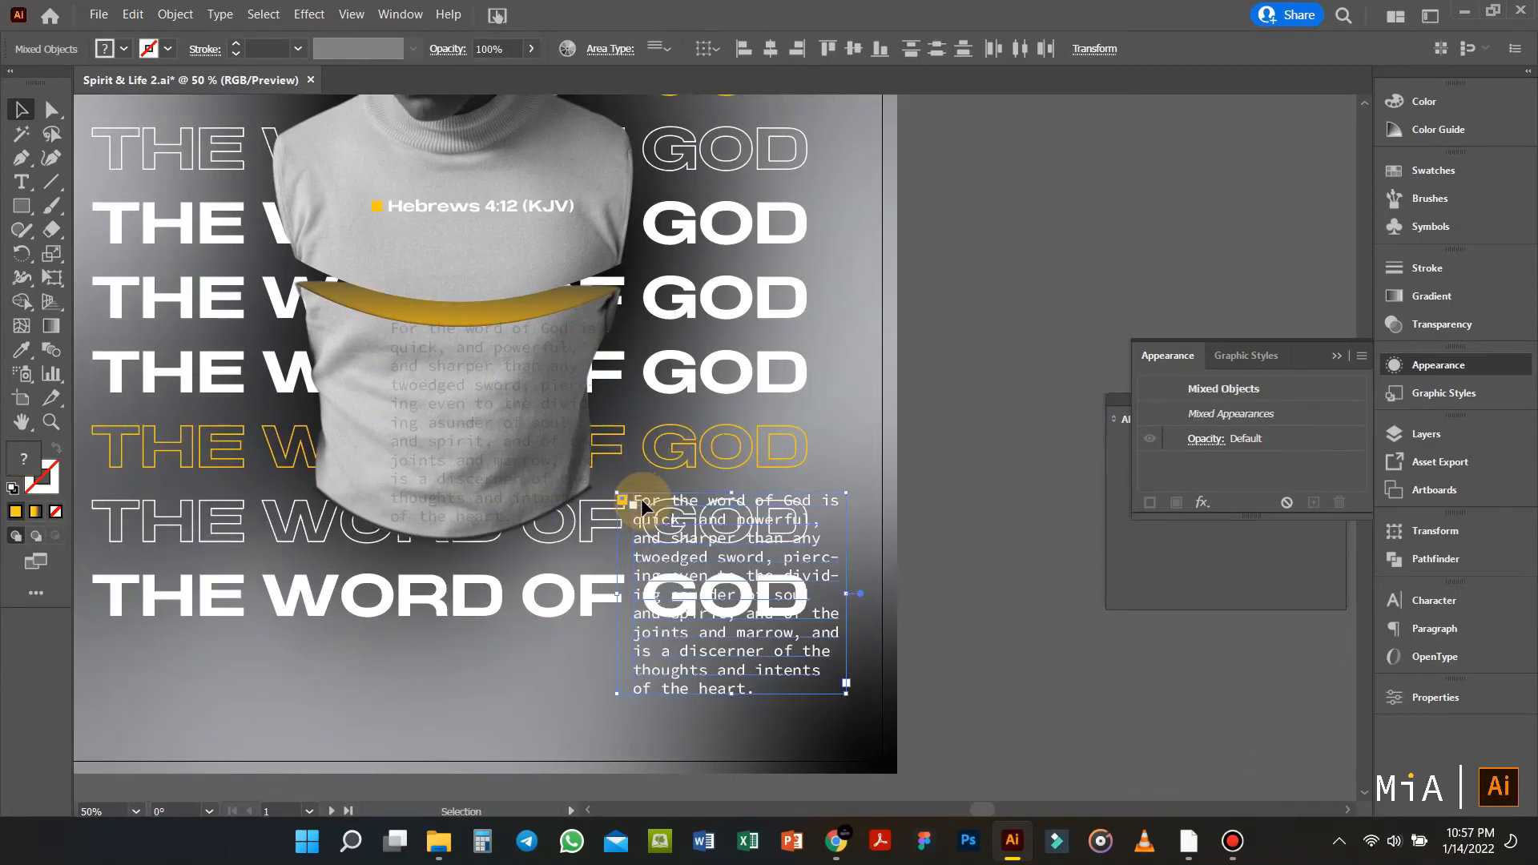
left_click_drag(527, 388, 783, 567)
left_click(975, 553)
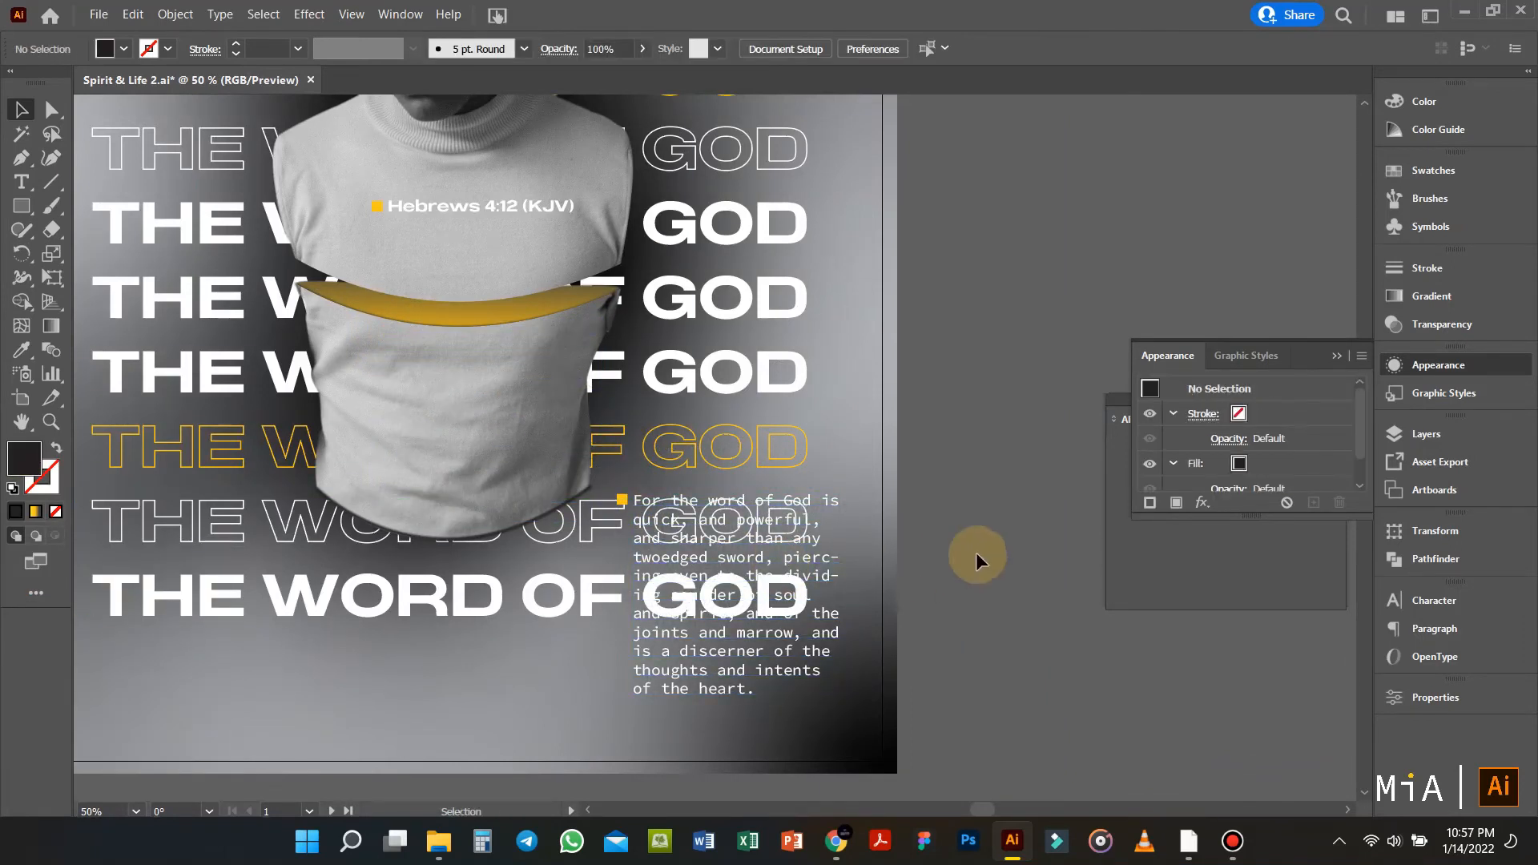
Step: Move the verse block and its yellow square off the artboard onto the empty canvas at the poster's left side
scroll(881, 541, "down", 2)
scroll(699, 516, "up", 2)
scroll(698, 516, "down", 2)
left_click(623, 403)
left_click(738, 402, "shift")
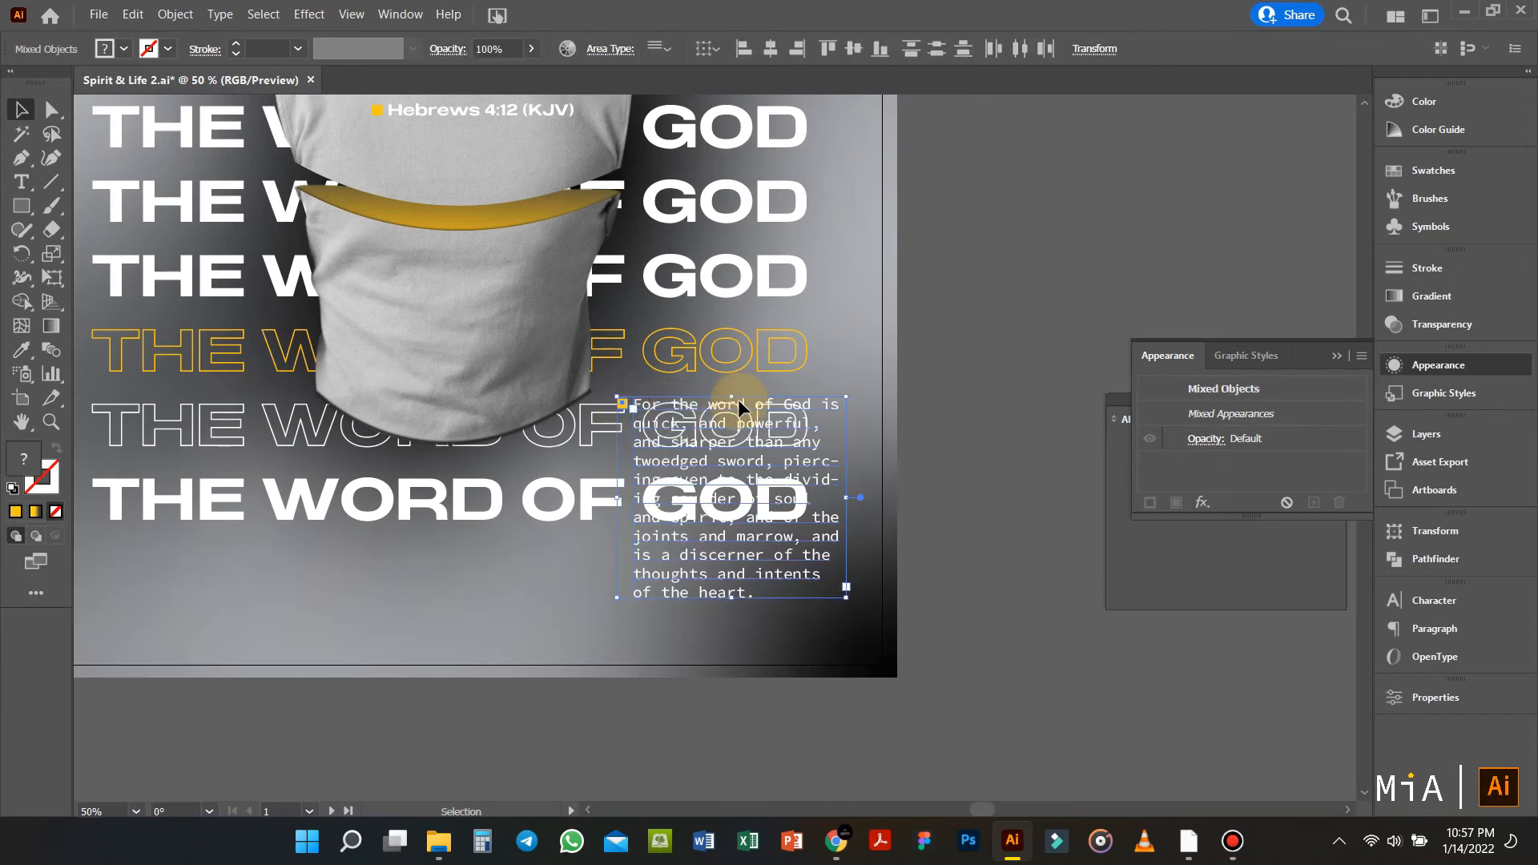
left_click_drag(737, 400, 739, 247)
scroll(740, 248, "down", 1)
scroll(741, 264, "up", 6)
scroll(721, 284, "left", 7)
scroll(709, 294, "up", 2)
scroll(708, 295, "left", 6)
left_click_drag(959, 402, 304, 290)
Step: Convert all the repeated THE WORD OF GOD text rows to outlines
scroll(577, 309, "up", 8)
left_click_drag(468, 137, 669, 756)
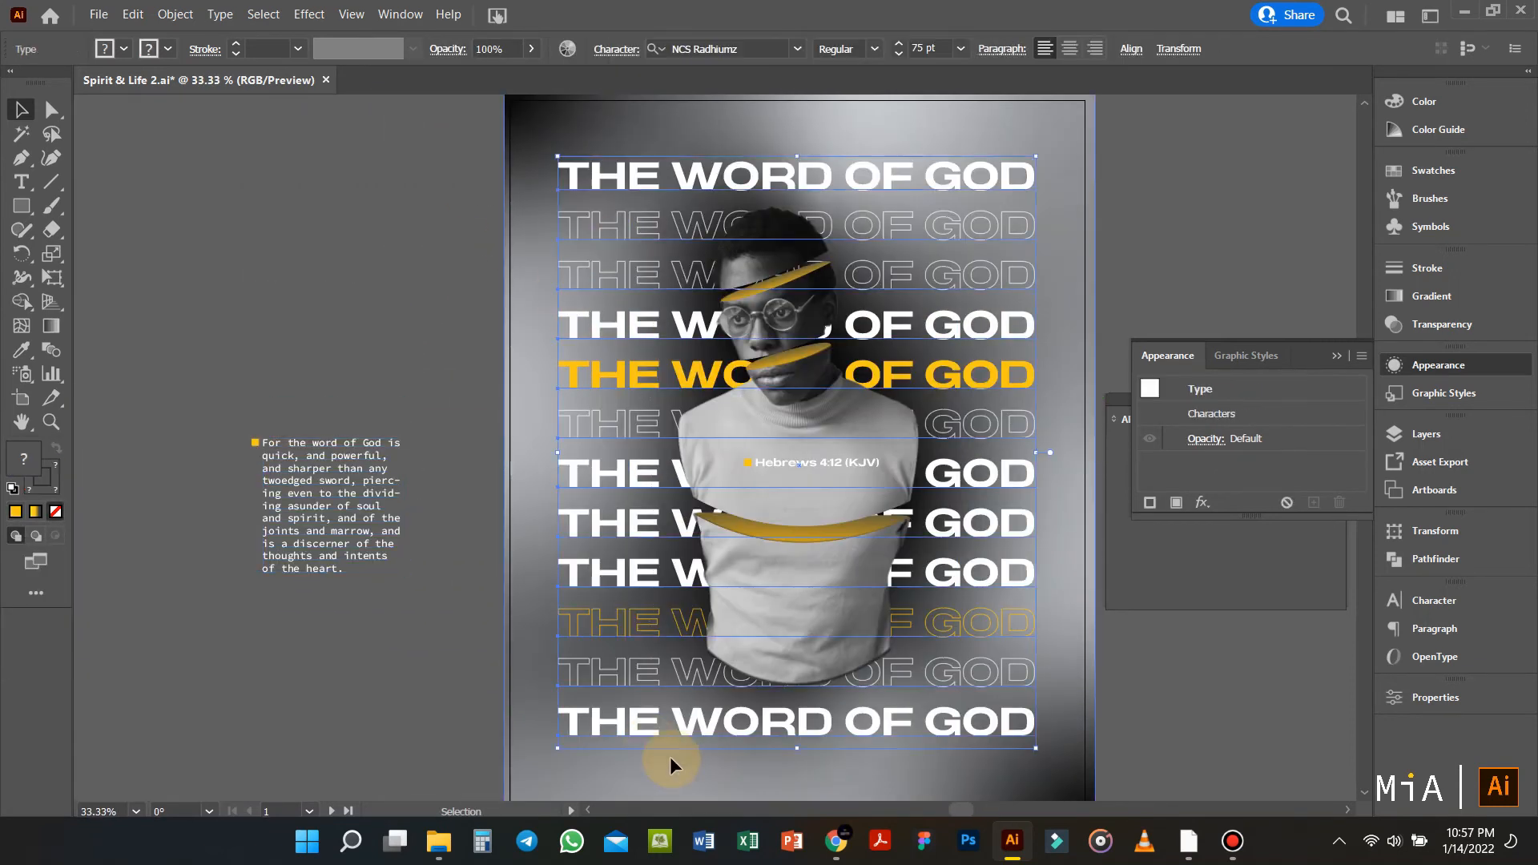
left_click(412, 354)
Step: Shift the Hebrews 4:12 (KJV) label and its yellow square slightly lower on the chest
scroll(778, 466, "up", 2)
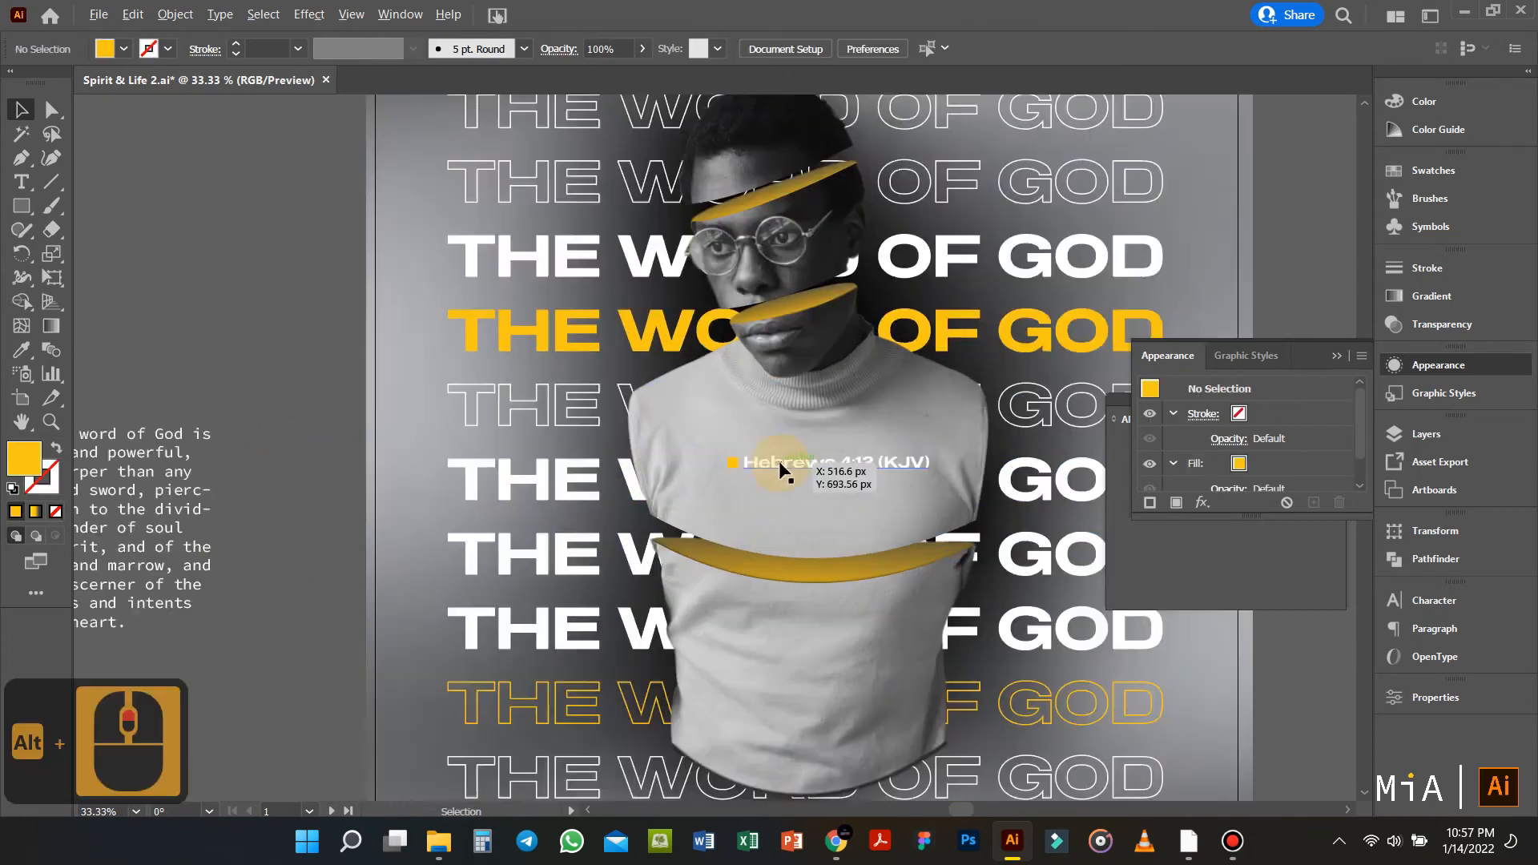
left_click(718, 461)
left_click(786, 459, "shift")
left_click_drag(790, 459, 791, 484)
scroll(791, 484, "down", 3)
scroll(724, 479, "down", 5)
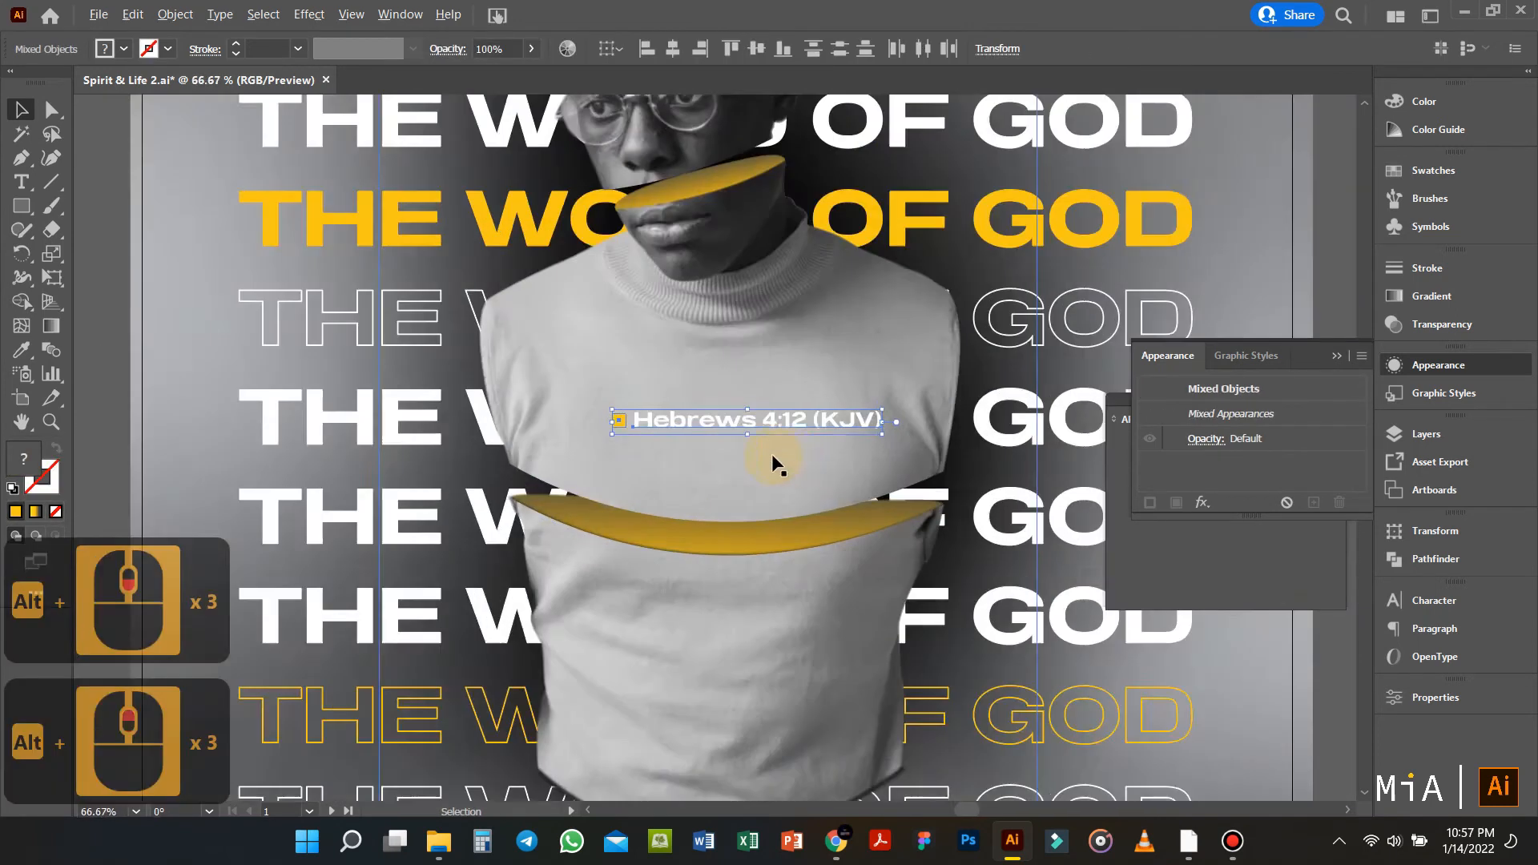
left_click(883, 343)
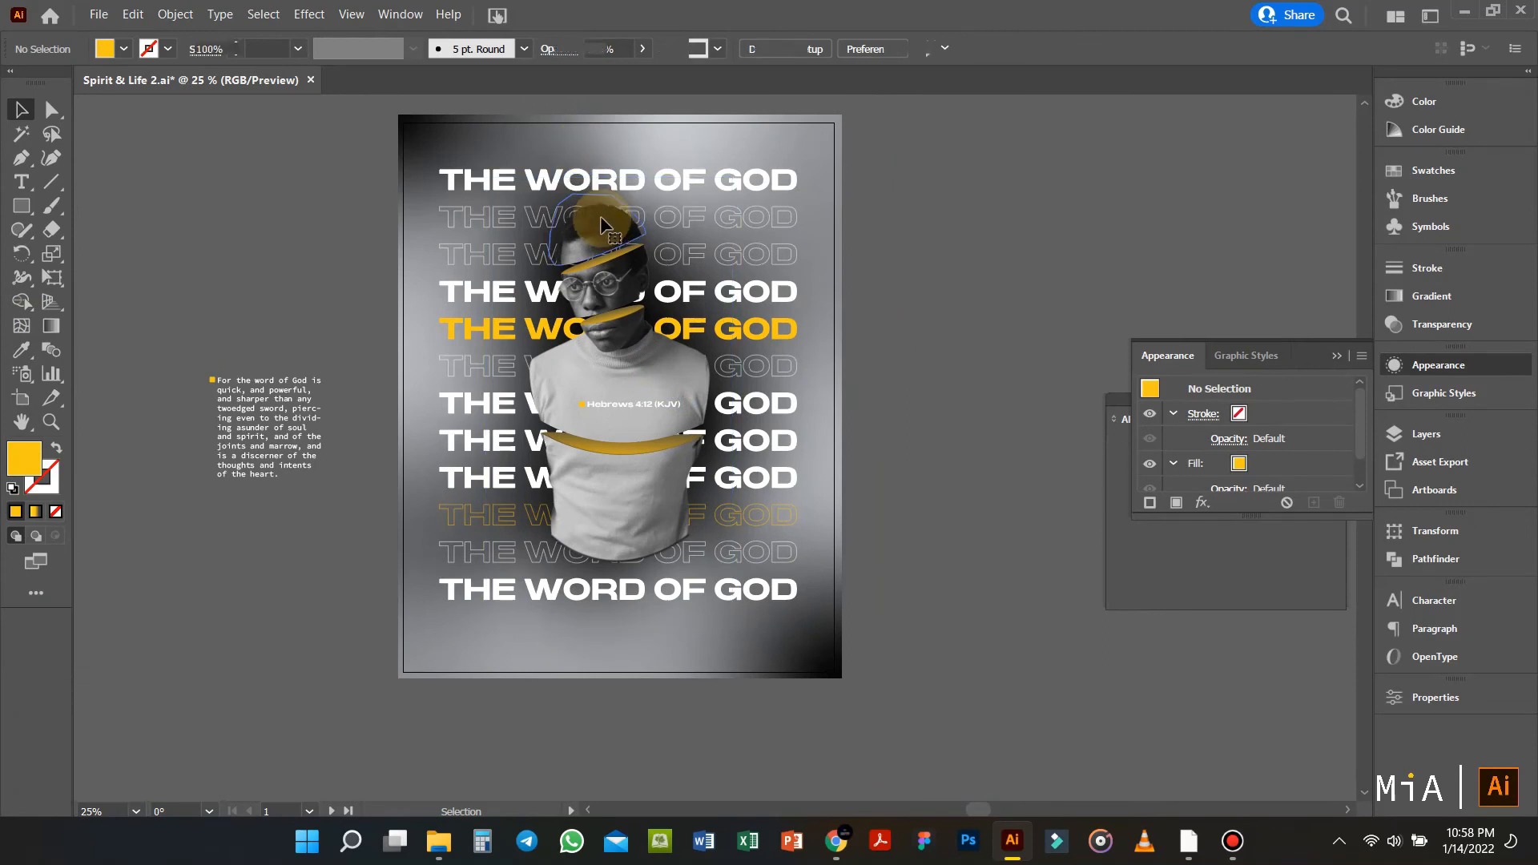
Step: Select the sliced portrait with its cuts, shadows and label, excluding the background and lettering, and nudge it to the right
left_click_drag(652, 568, 909, 301)
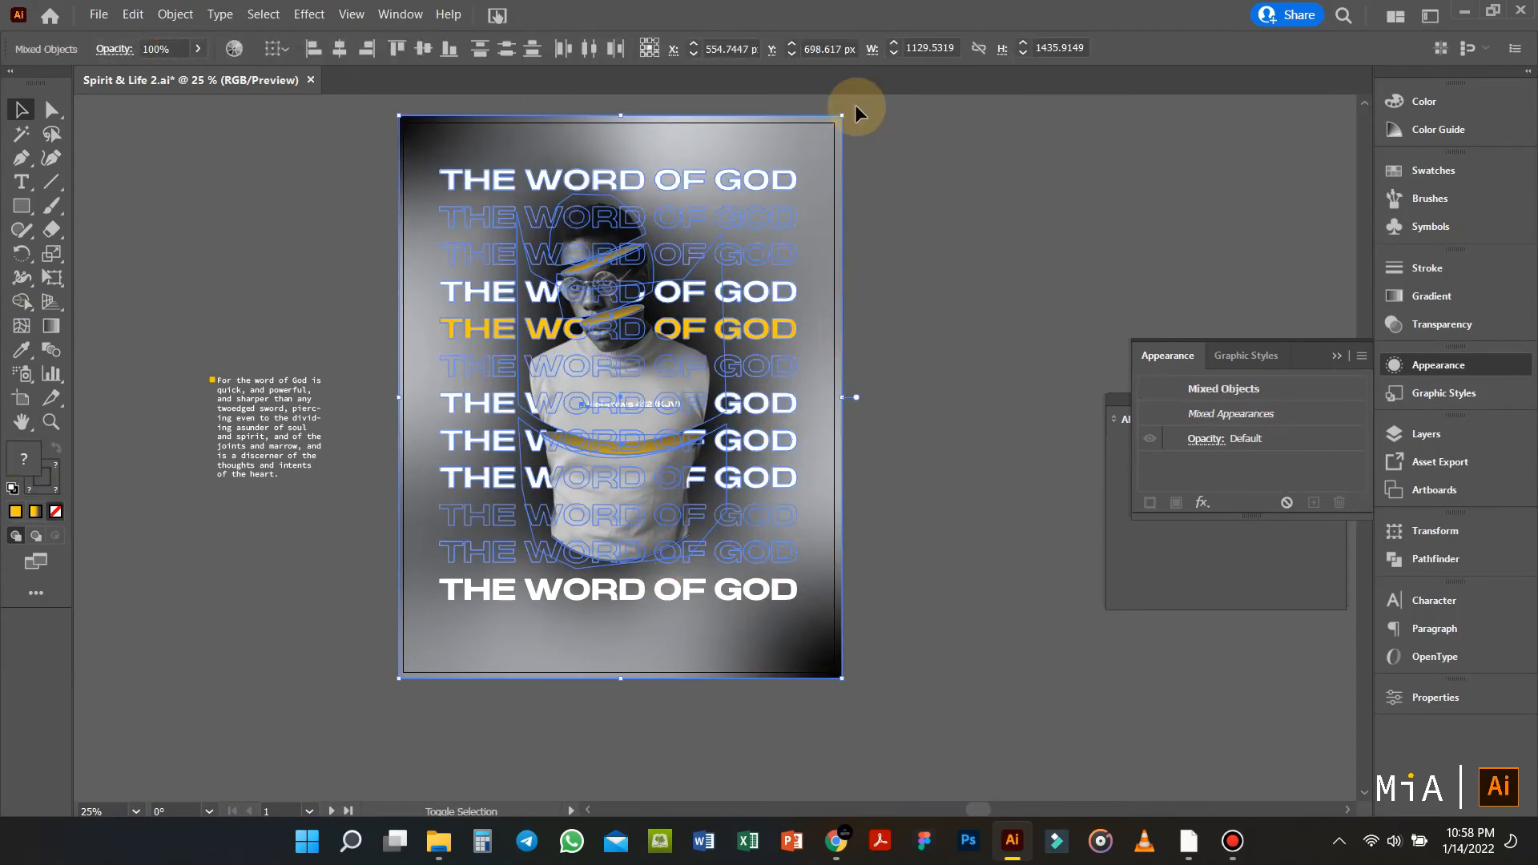
left_click(793, 647, "shift")
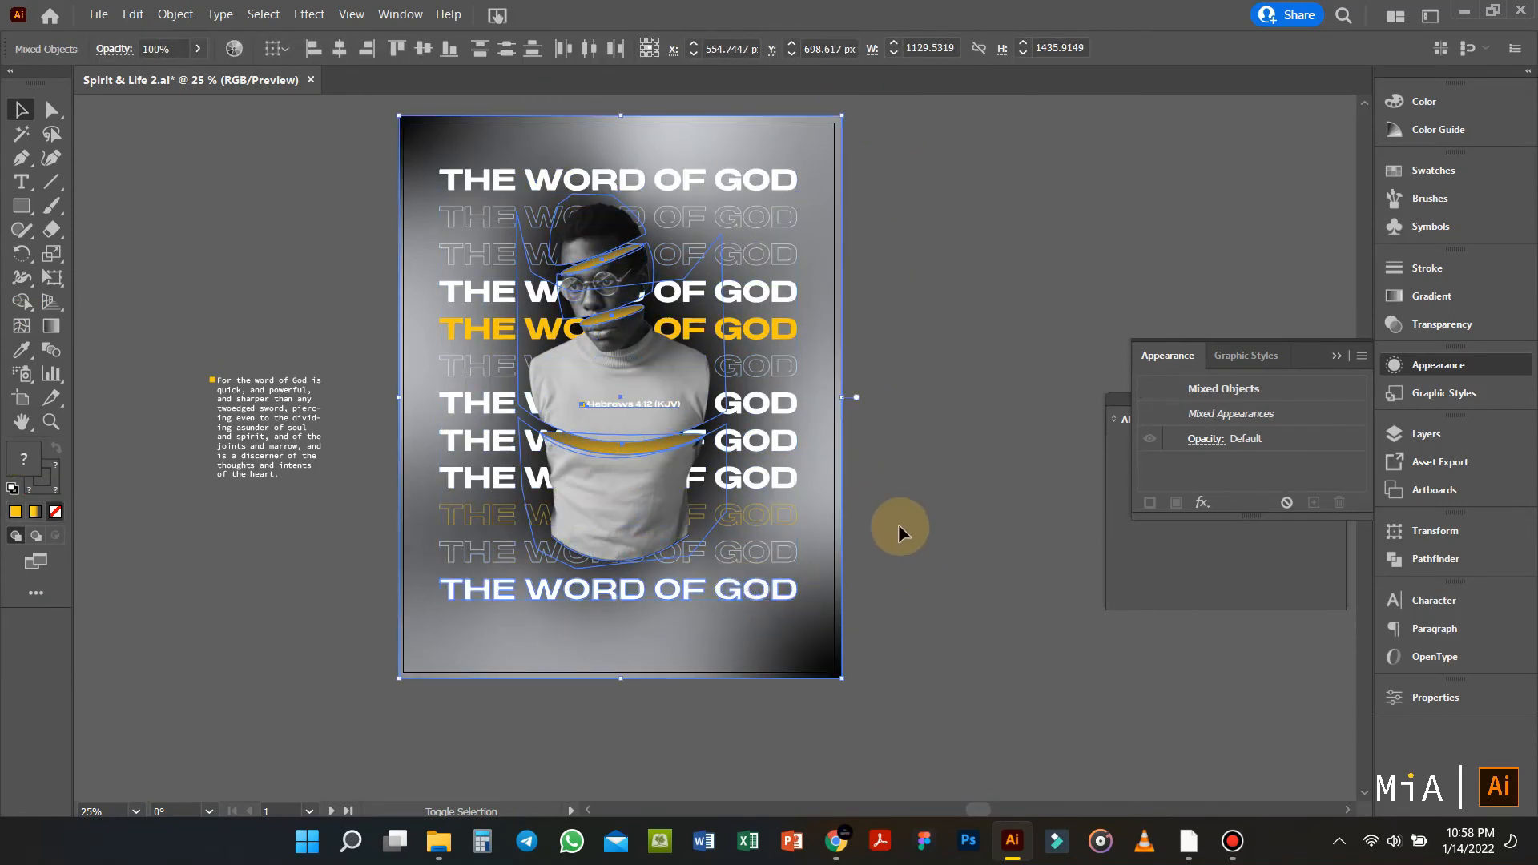
left_click(778, 594, "shift")
key("shift+Right")
key("shift+Right")
key("shift+Right")
key("shift+Right")
key("shift+Right")
key("shift+Right")
key("shift+Right")
key("shift+Right")
key("shift+Right")
key("shift+Right")
key("shift+Right")
key("shift+Right")
key("shift+Right")
key("shift+Right")
key("shift+Right")
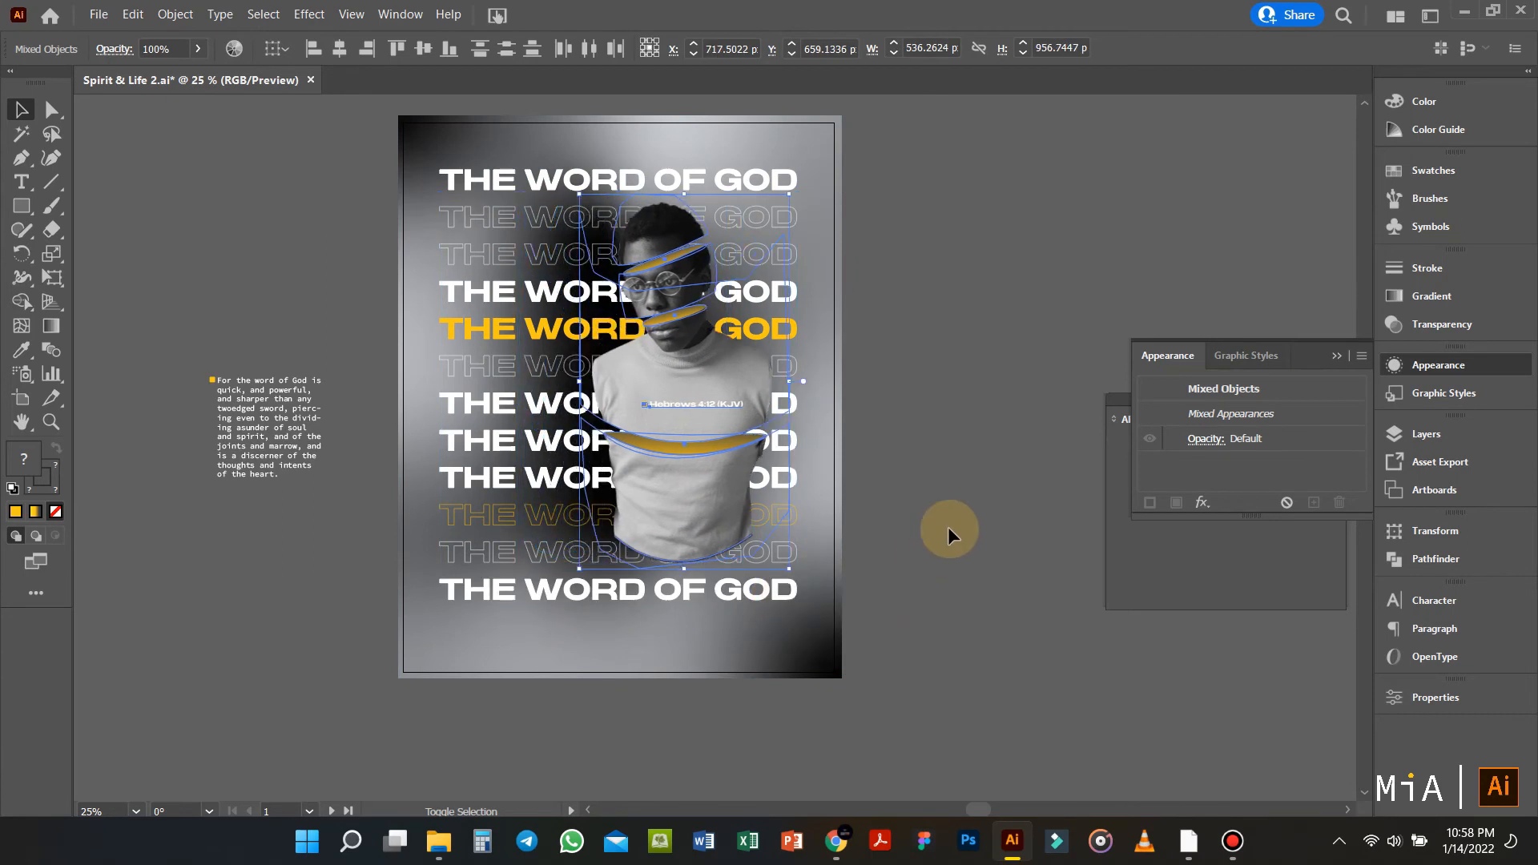
left_click(948, 527)
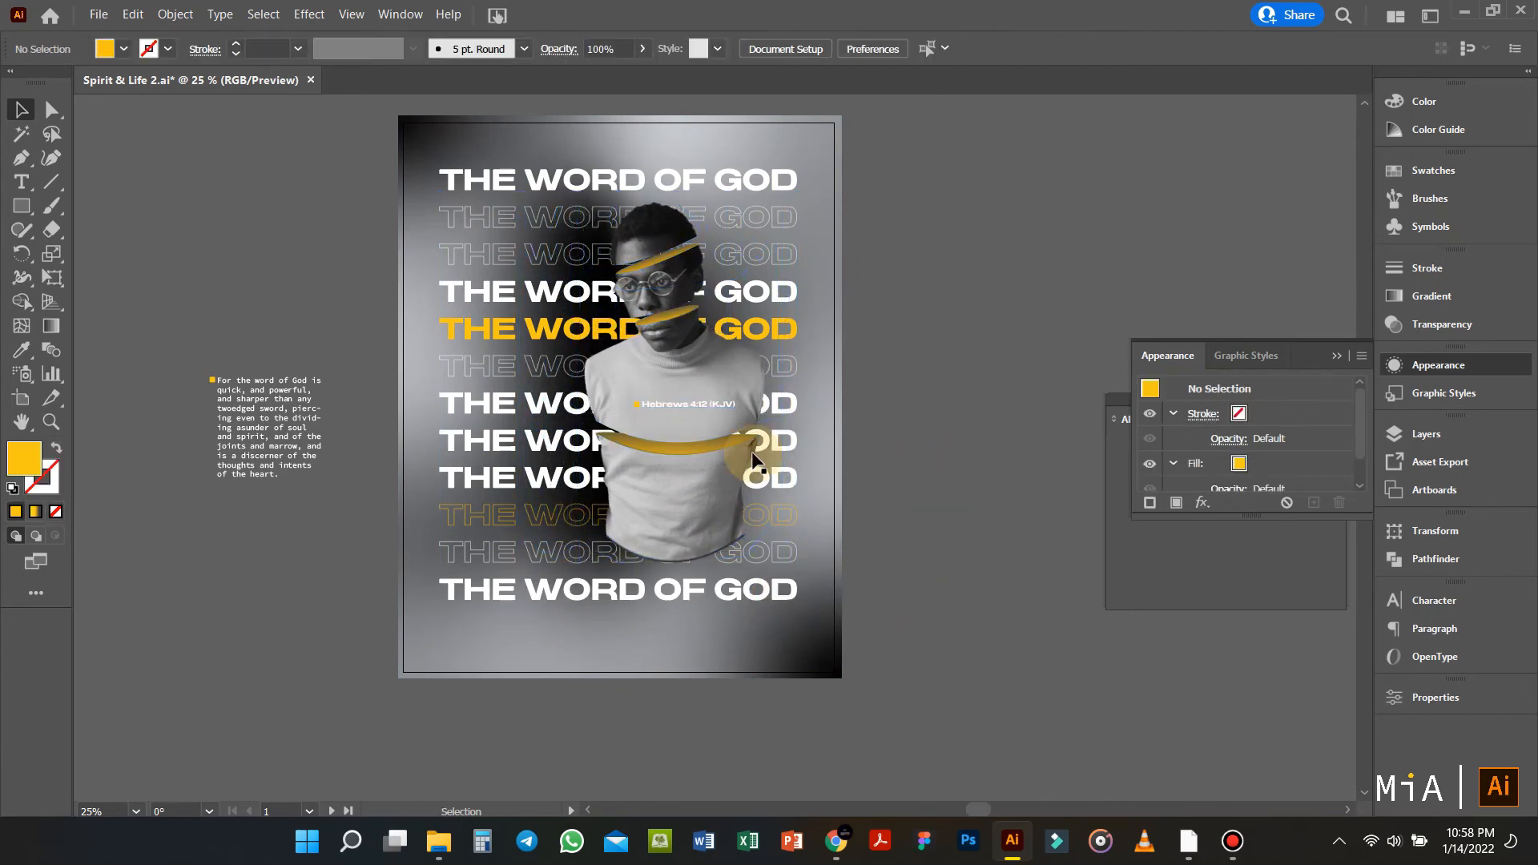
Step: Draw an L-shaped line with the Pen tool from the yellow square to beneath the Hebrews label, with a white 1 pt stroke
scroll(649, 415, "up", 4)
key("p")
left_click(616, 370)
scroll(624, 397, "up", 2)
left_click(605, 405)
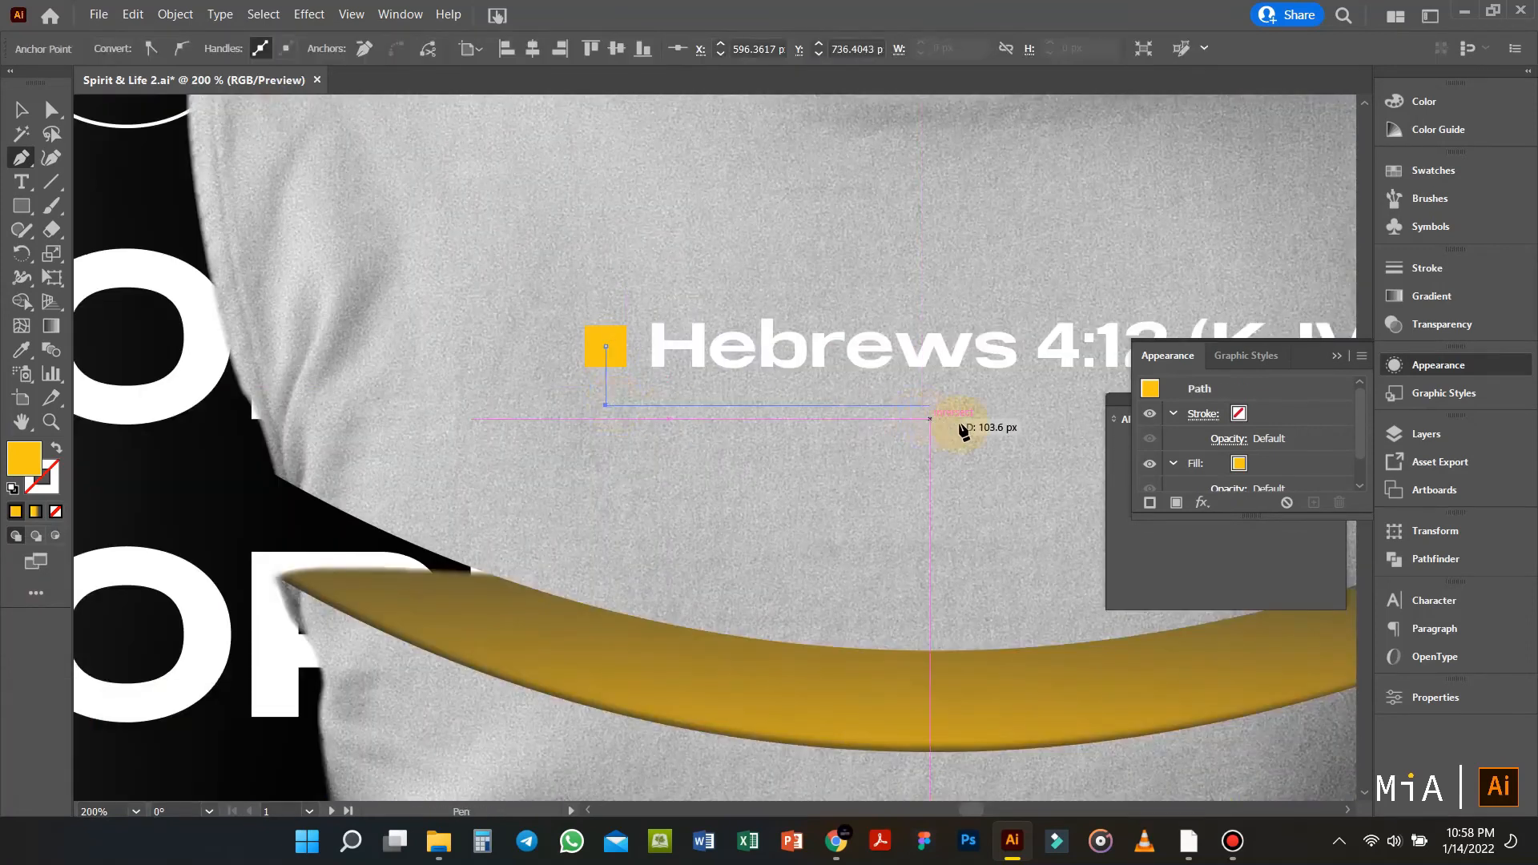
key("shift+x")
scroll(812, 347, "down", 3)
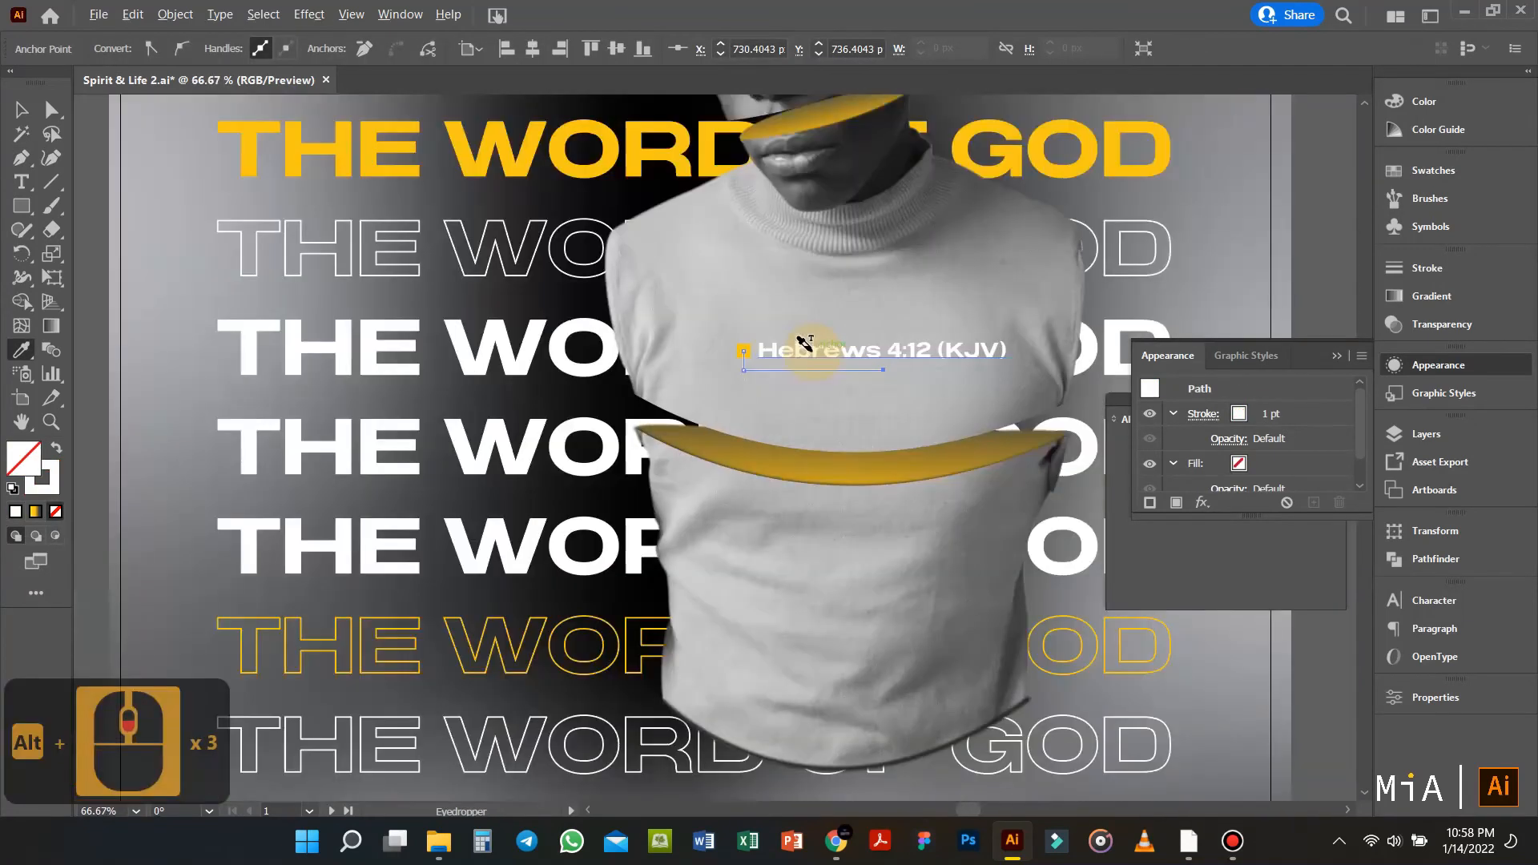
key("v")
scroll(816, 353, "down", 2)
left_click(1152, 271)
Step: Draw a tall white-filled rectangle without a stroke over the left part of the lettering, beside the torso
scroll(961, 320, "up", 2)
key("m")
key("v")
scroll(523, 192, "up", 2)
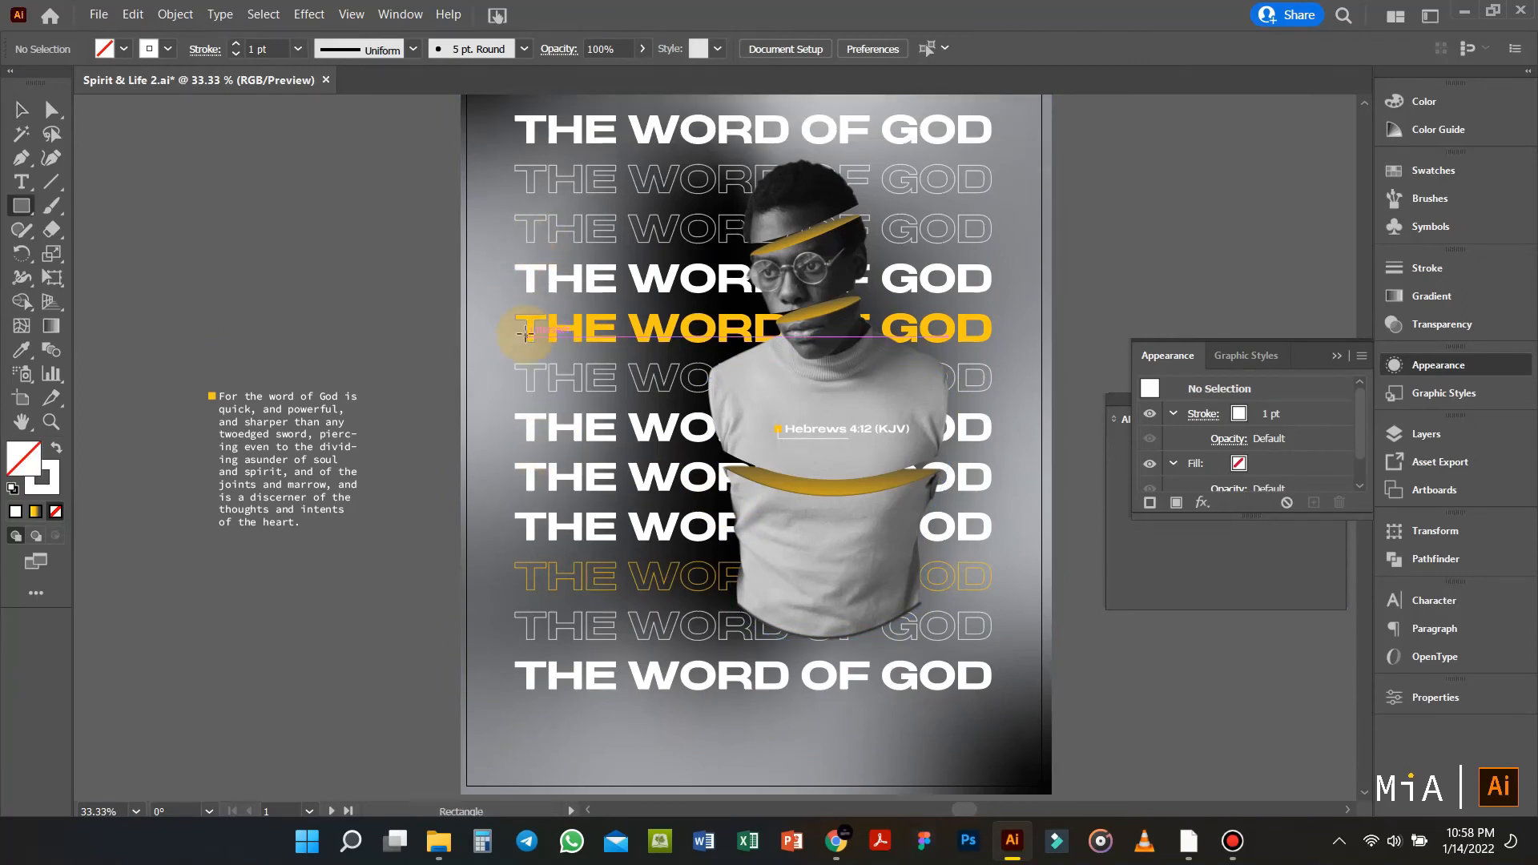
left_click(609, 780)
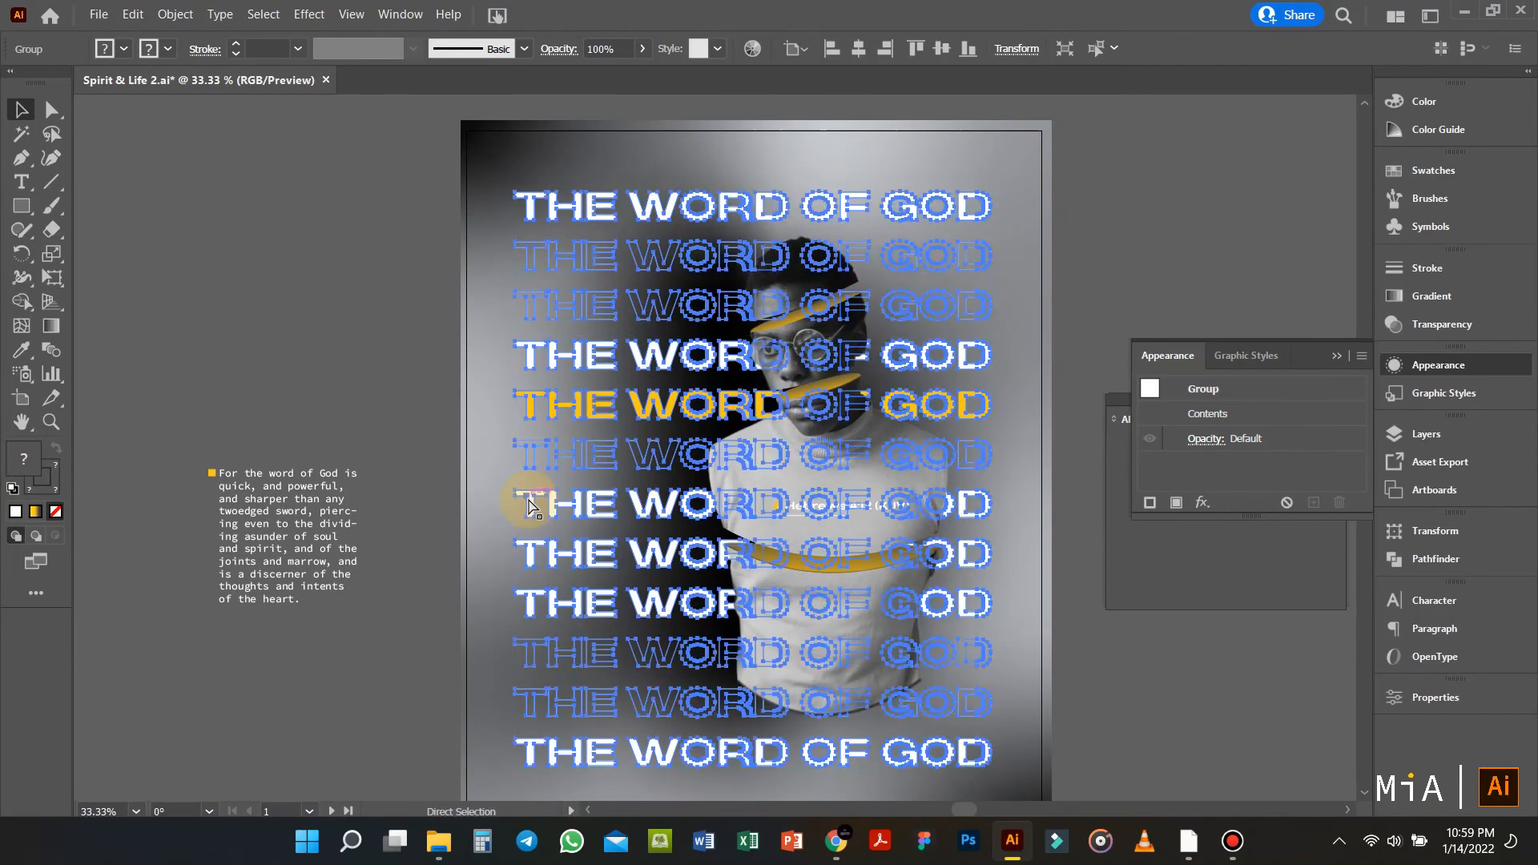
left_click(382, 343)
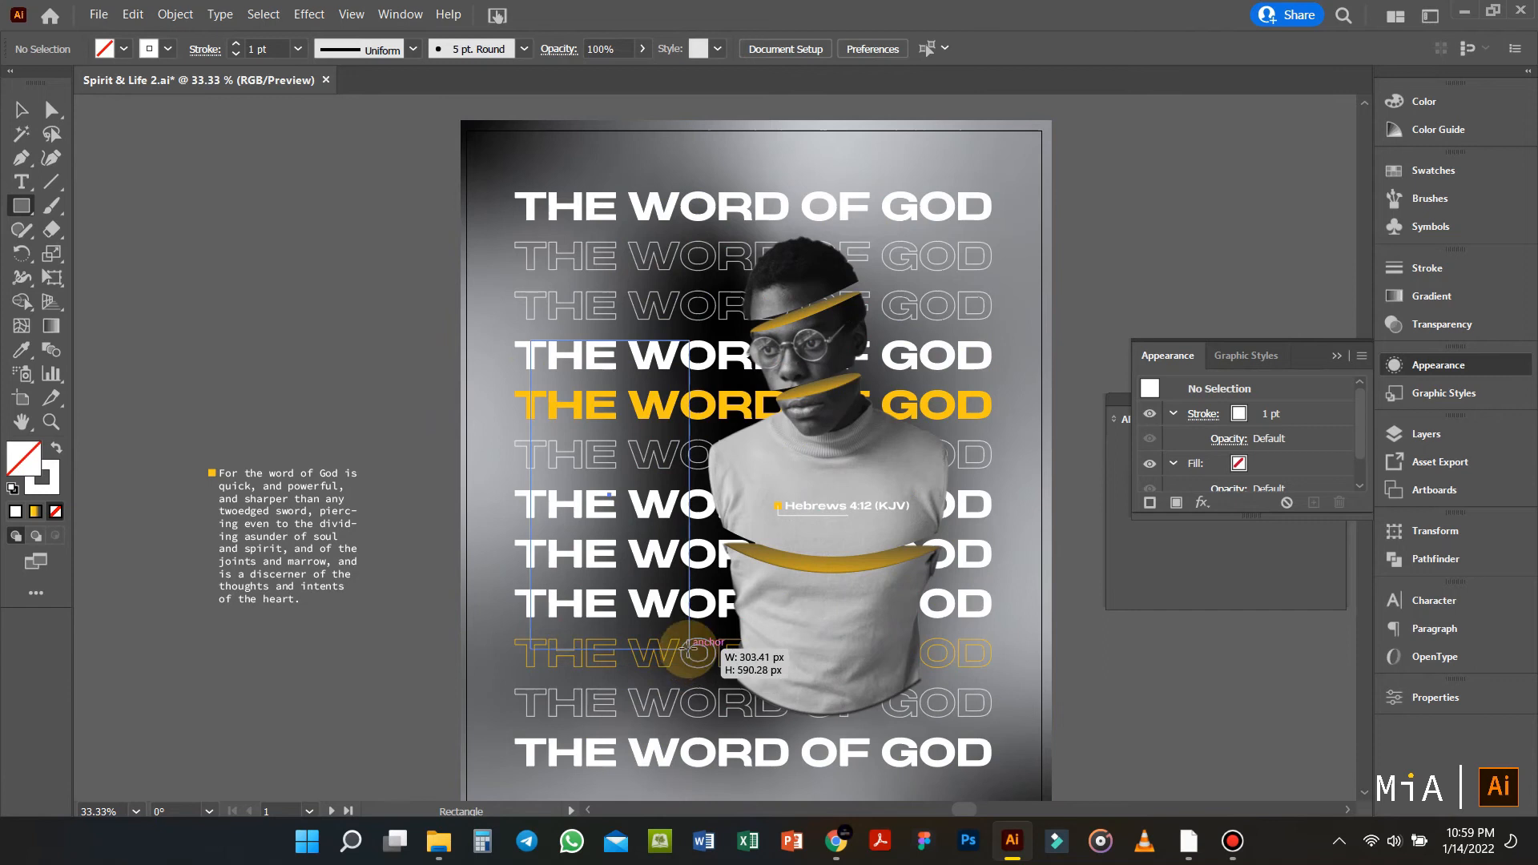
left_click_drag(625, 405, 619, 392)
key("shift+x")
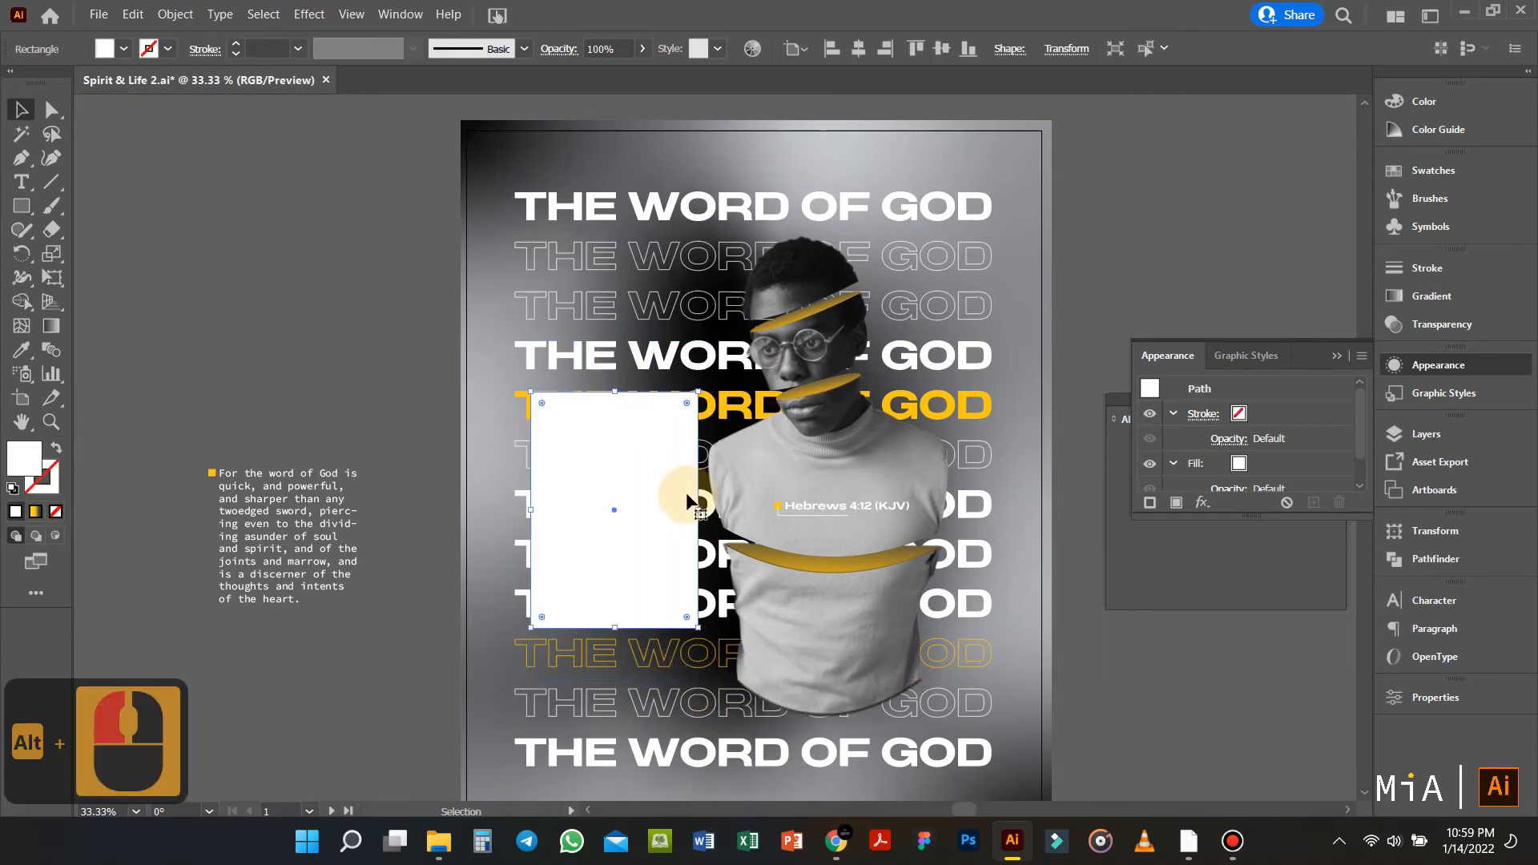
Step: Adjust the white rectangle beside the torso and align its top edge with the yellow square of the Hebrews label
left_click_drag(707, 508, 704, 507)
left_click_drag(625, 421, 630, 528)
scroll(823, 445, "up", 4)
left_click(820, 433, "shift")
left_click(1216, 574)
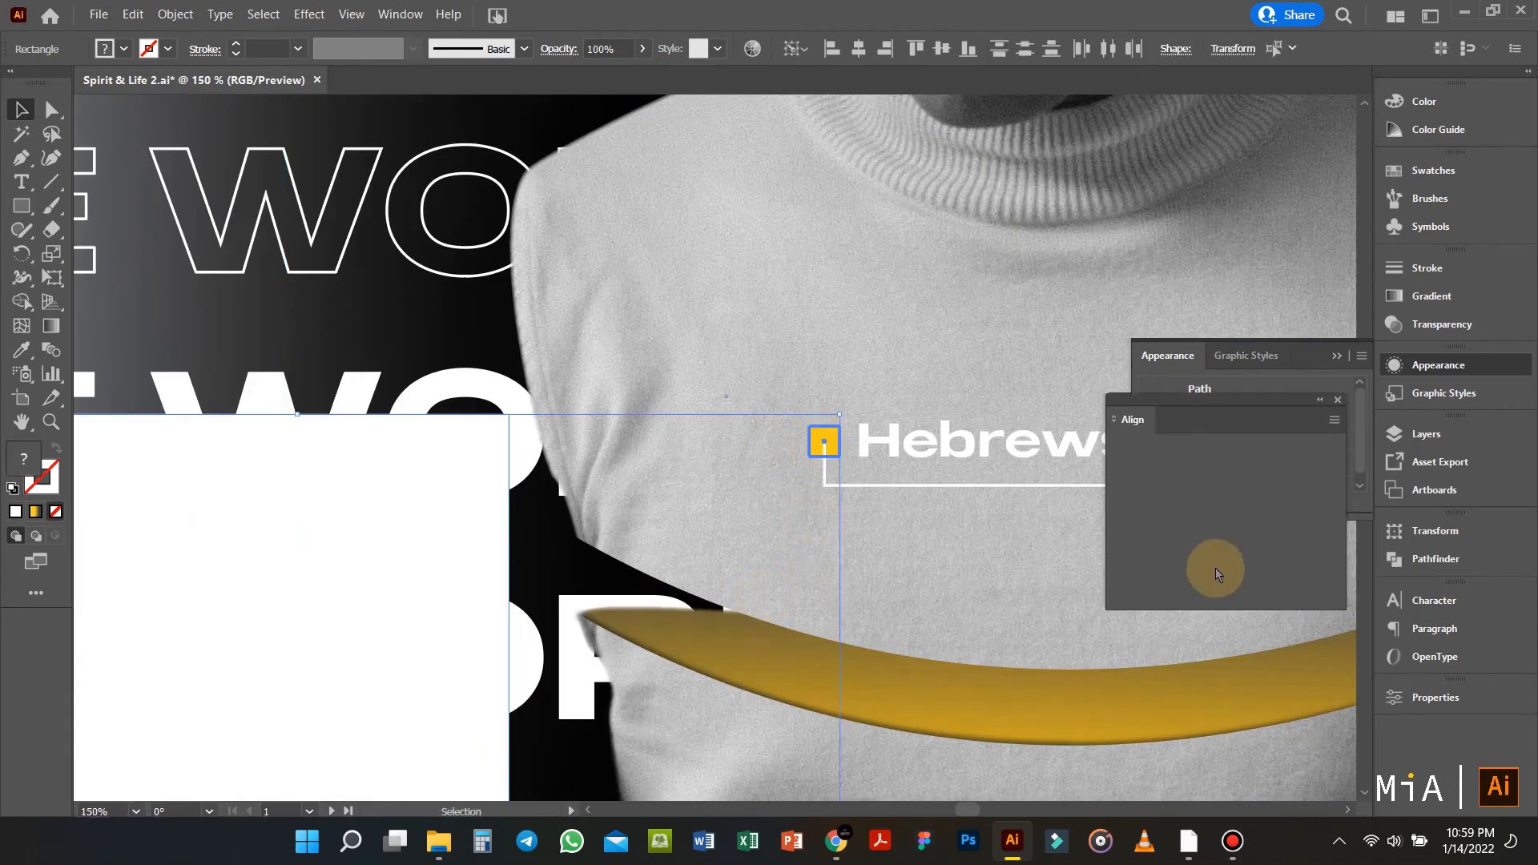
left_click(1336, 402)
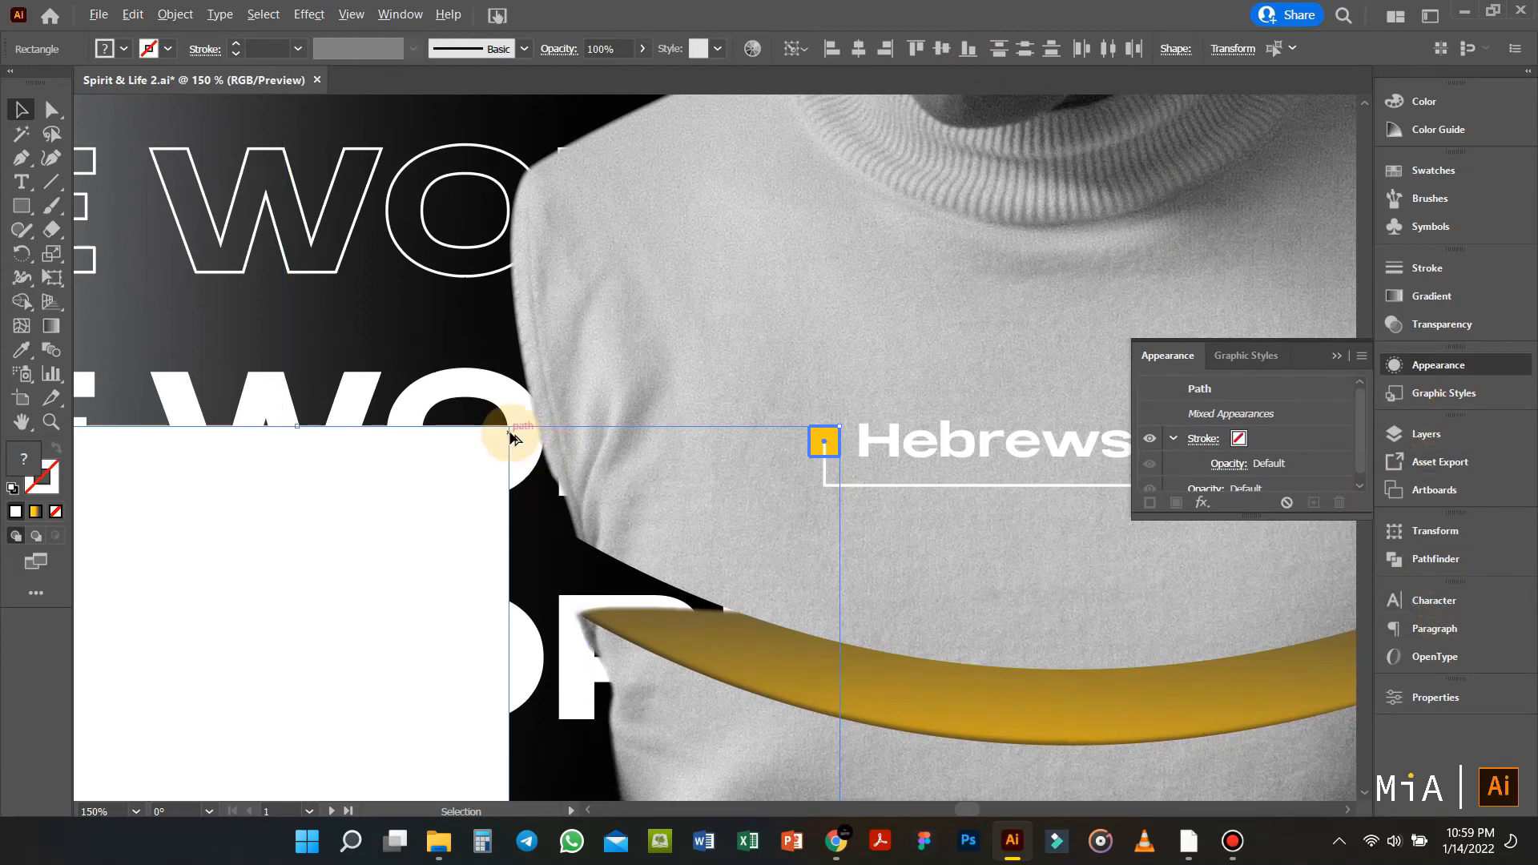
Step: Try to cut the white rectangle's area out of the lettering using Outline Stroke and Pathfinder Trim
scroll(513, 438, "down", 5)
left_click(483, 402, "shift")
left_click(1436, 559)
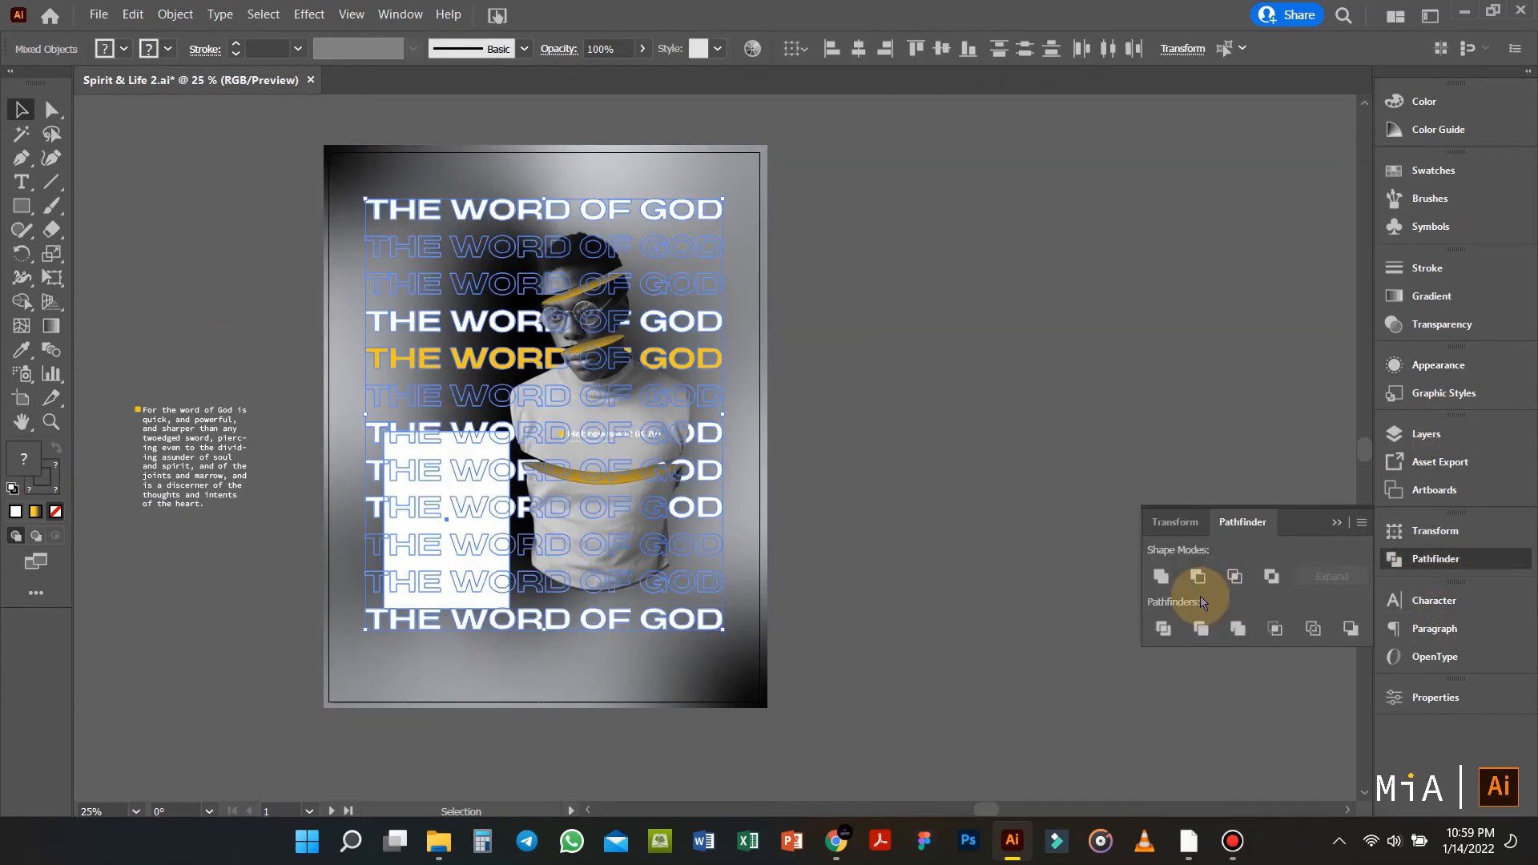
left_click(1199, 629)
left_click(176, 13)
mouse_move(376, 476)
left_click(497, 526)
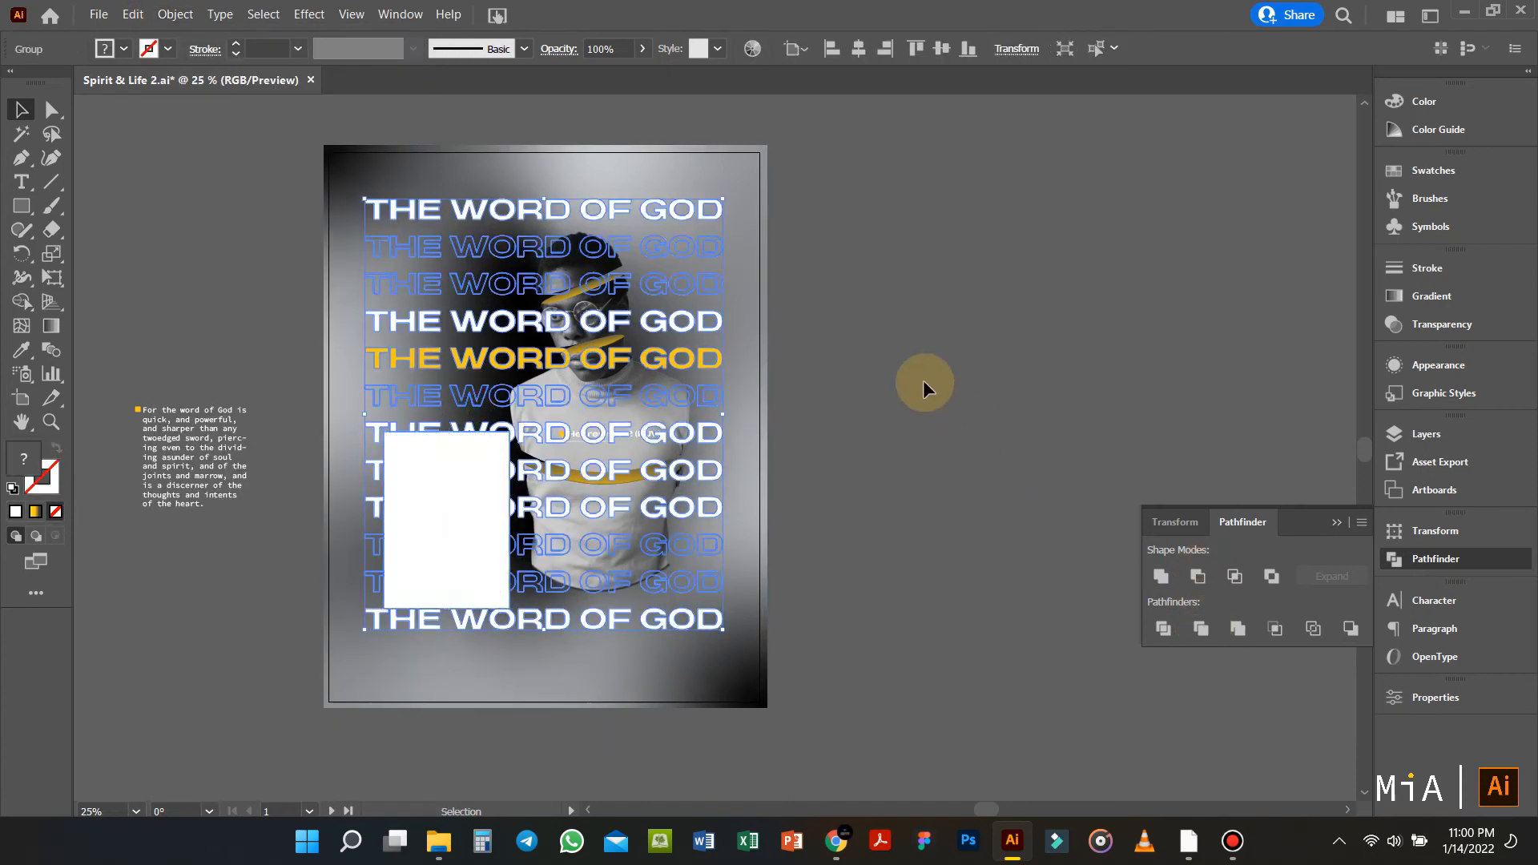
Step: Send the trimmed lettering behind the portrait but above the background, and move the ungrouped white rectangle off the artboard
right_click(449, 479)
left_click(520, 308)
left_click(905, 390)
left_click(692, 361)
key("ctrl+shift+[")
key("ctrl+]")
left_click(965, 336)
right_click(436, 506)
left_click(506, 327)
left_click(873, 368)
left_click_drag(466, 508, 999, 393)
Step: Place the verse in the lettering gap beside the torso, extend its text frame downward and enlarge the type
left_click_drag(197, 454, 444, 488)
scroll(445, 489, "up", 2)
left_click_drag(445, 592, 445, 707)
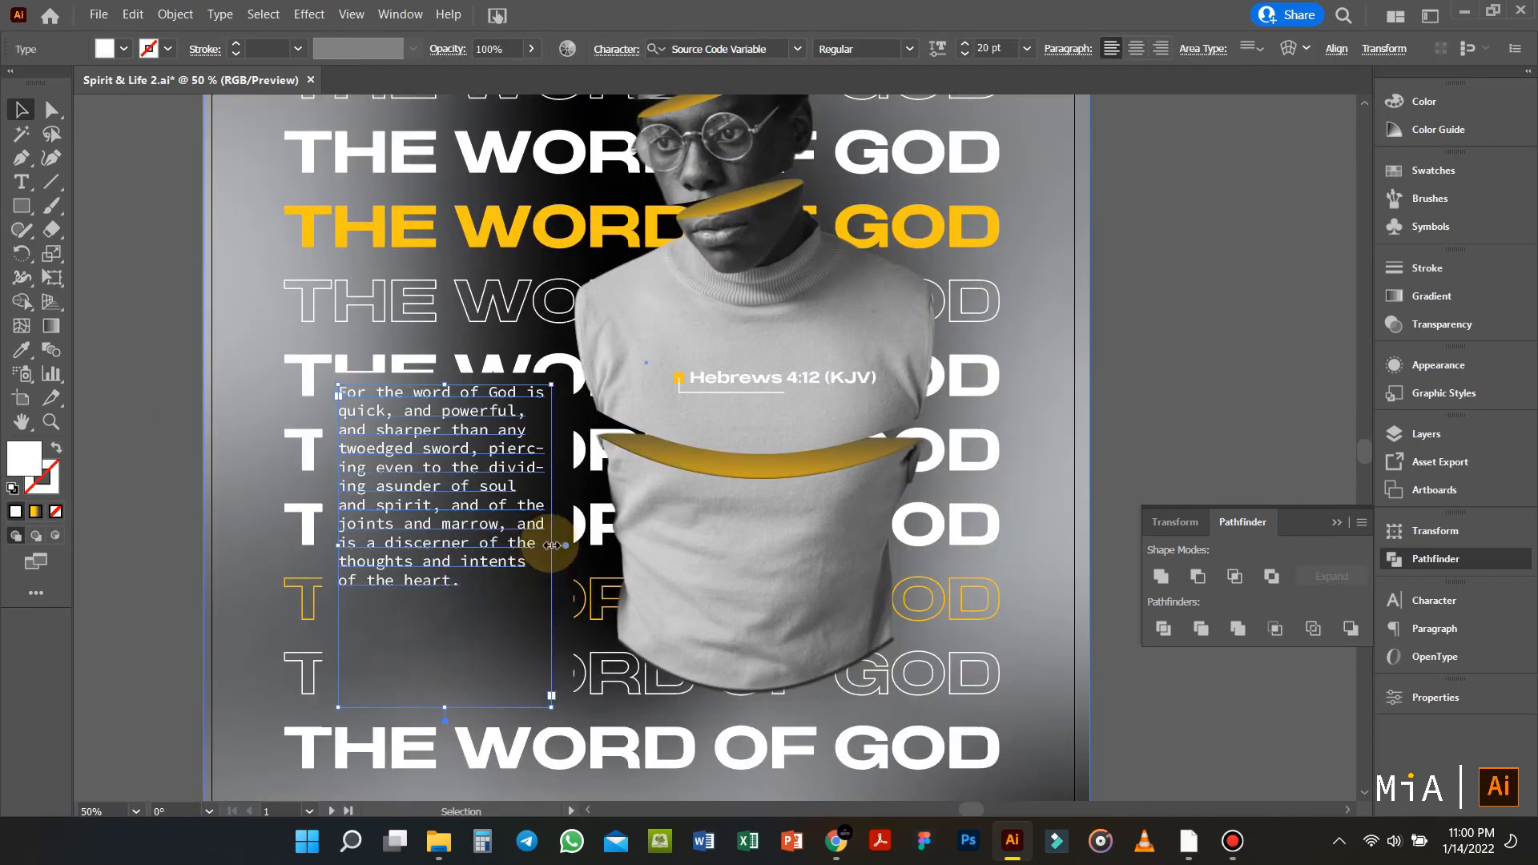
scroll(993, 46, "up", 5)
left_click(1131, 234)
scroll(324, 500, "down", 2)
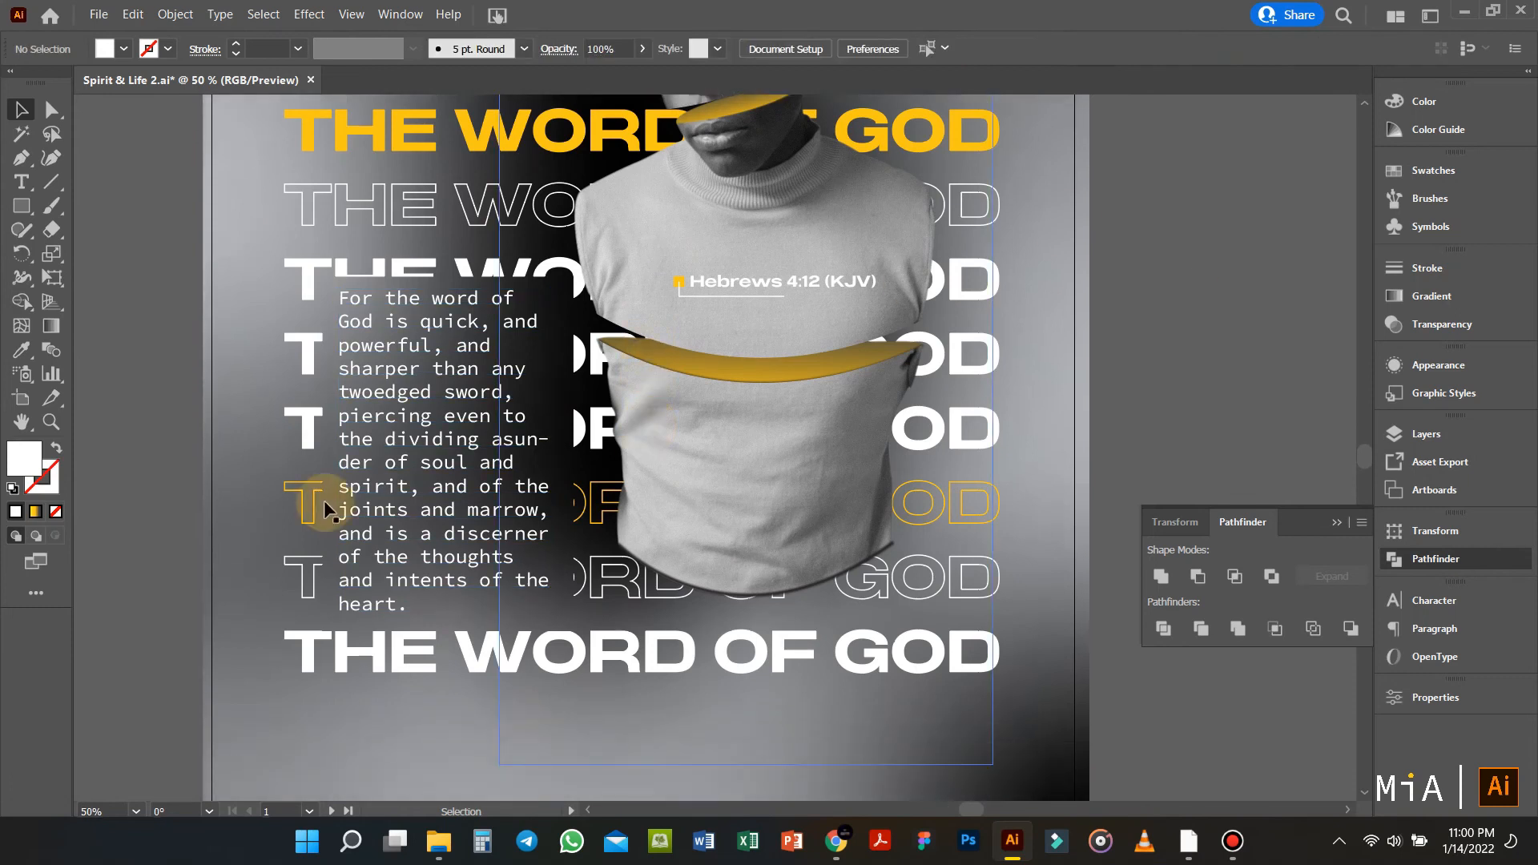
scroll(306, 368, "down", 1)
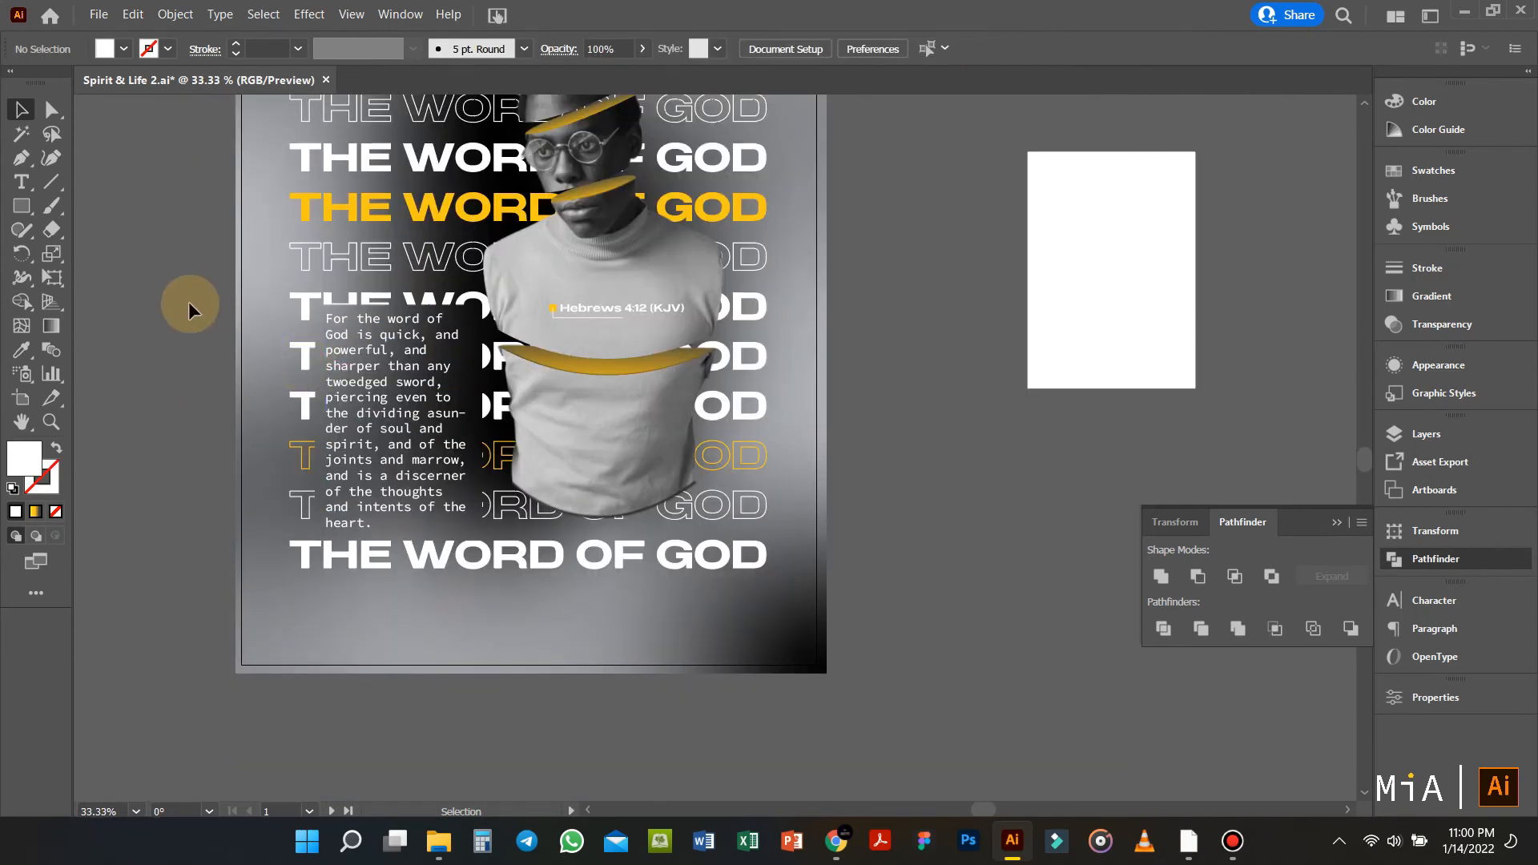
Step: Position the yellow square beside the first line of the enlarged verse
scroll(182, 292, "left", 10)
left_click_drag(509, 318, 509, 319)
scroll(518, 327, "up", 5)
left_click_drag(455, 267, 448, 271)
scroll(448, 276, "down", 5)
left_click(232, 284)
scroll(233, 286, "down", 2)
scroll(460, 509, "up", 2)
scroll(482, 533, "up", 2)
left_click(504, 556)
left_click(479, 438)
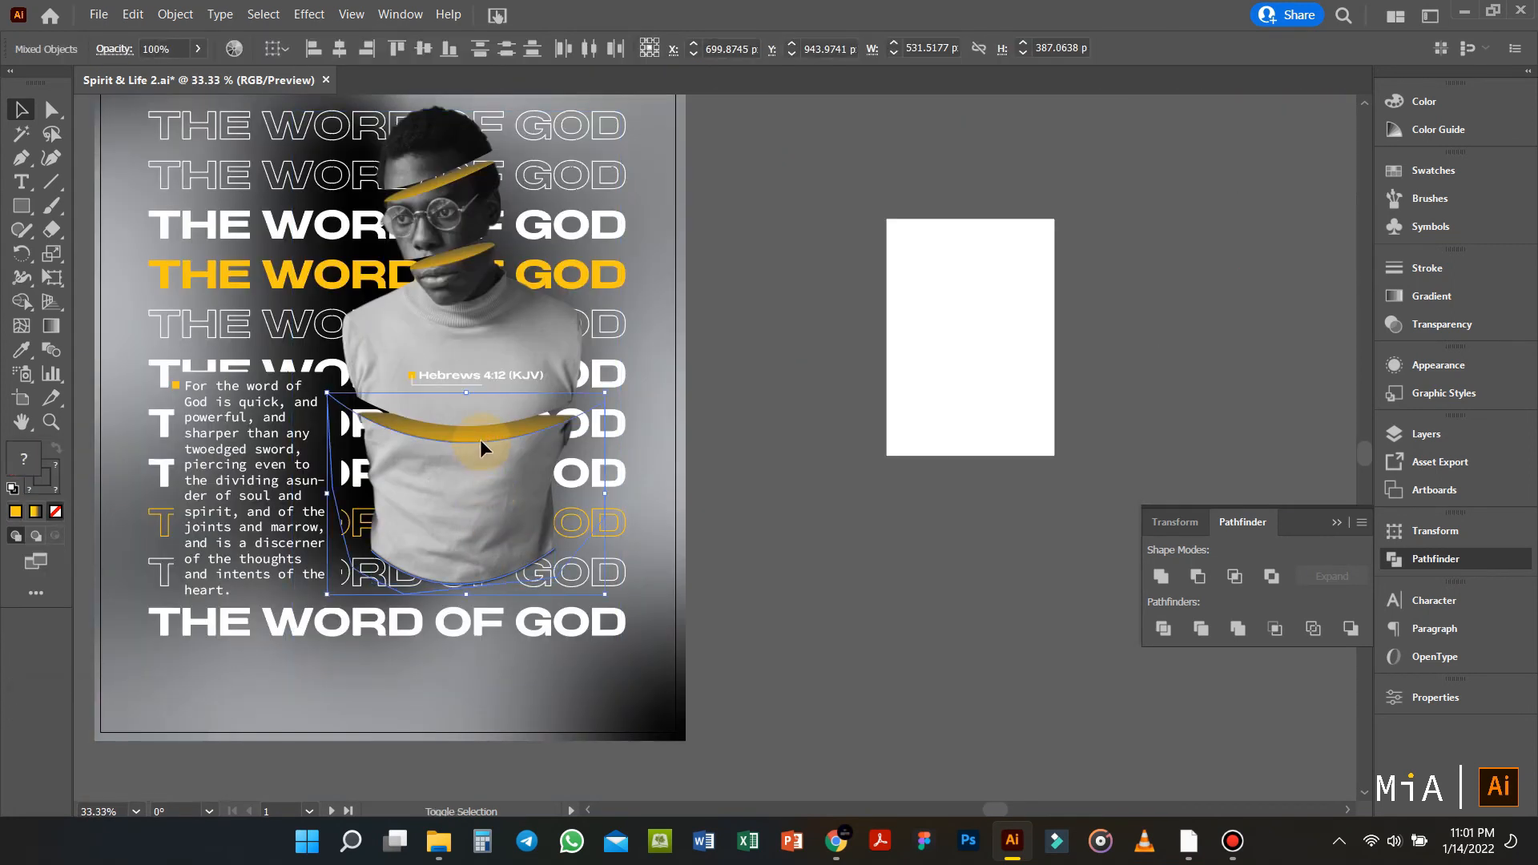
left_click(705, 482)
scroll(705, 482, "up", 7)
left_click(761, 255)
scroll(695, 412, "down", 11)
Step: Undo the verse placement, the rectangle's removal and the stacking changes to the lettering
key("ctrl+z")
key("ctrl+z")
key("ctrl+z")
key("ctrl+z")
key("ctrl+z")
key("ctrl+z")
key("ctrl+z")
key("ctrl+z")
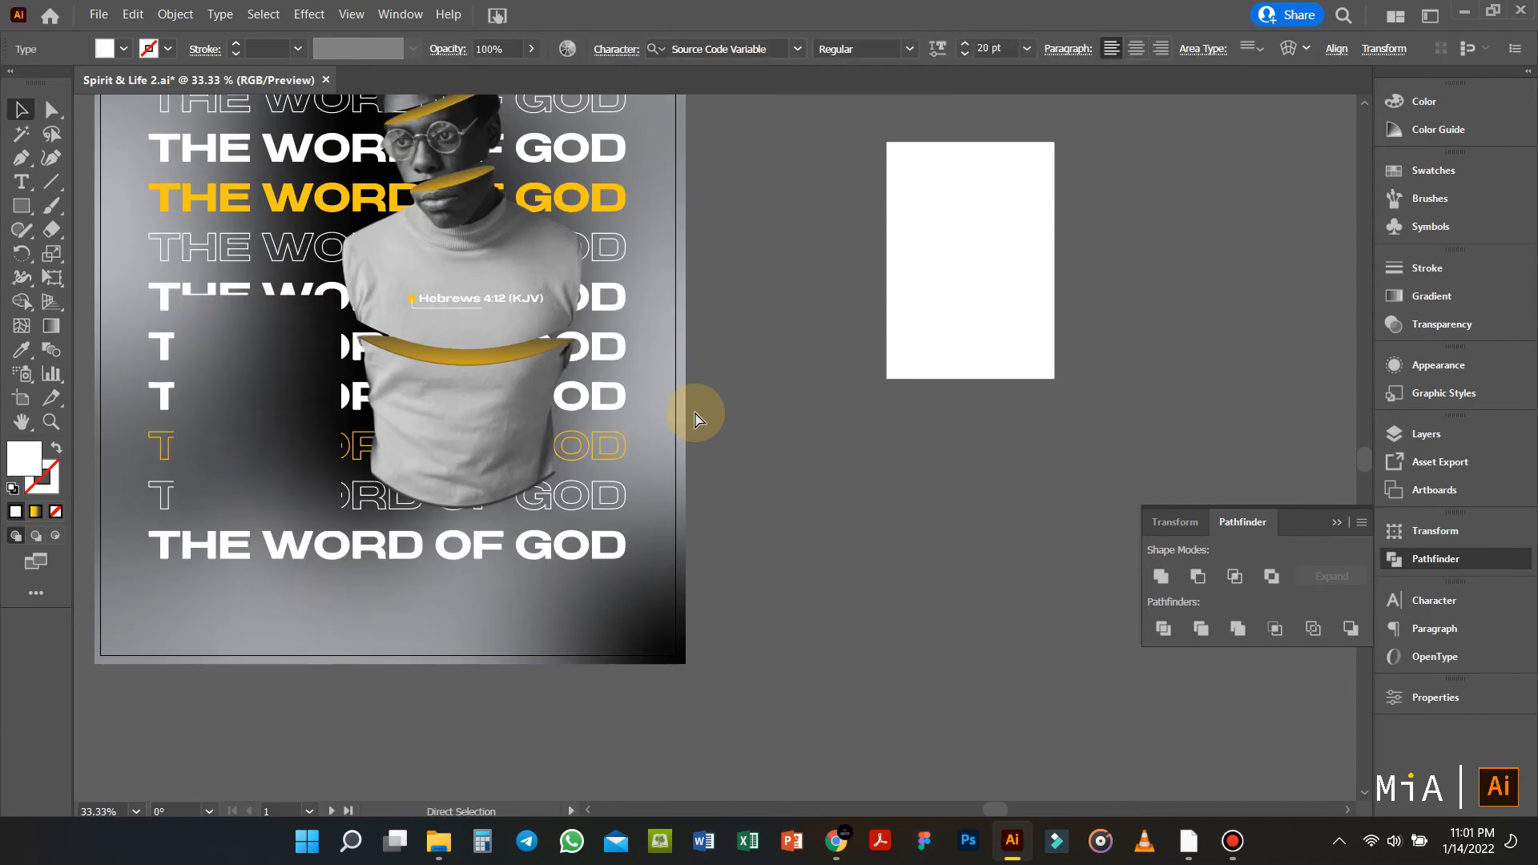
key("ctrl+z")
key("ctrl+z")
key("ctrl+z")
scroll(698, 410, "left", 12)
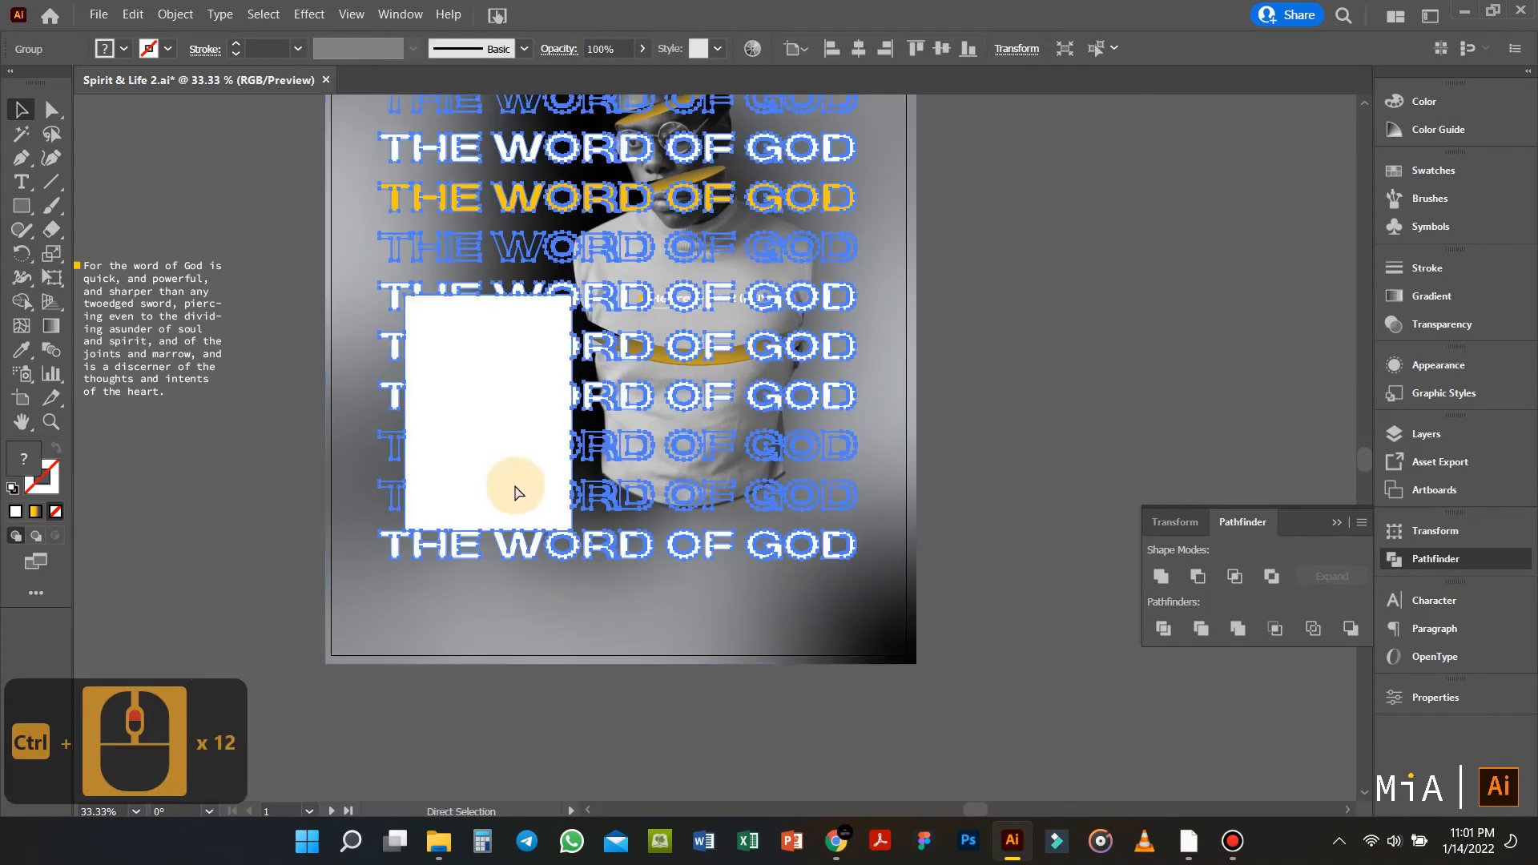
Step: Move the white rectangle off the artboard, over the verse waiting beside the poster
left_click(497, 436)
scroll(500, 448, "up", 5)
left_click_drag(509, 469, 238, 503)
left_click(965, 385)
scroll(635, 436, "up", 5)
scroll(631, 431, "down", 2)
Step: Shift the sliced portrait with its cuts and label toward the left of the lettering and scale it up slightly
left_click_drag(474, 250, 708, 591)
scroll(708, 591, "up", 2)
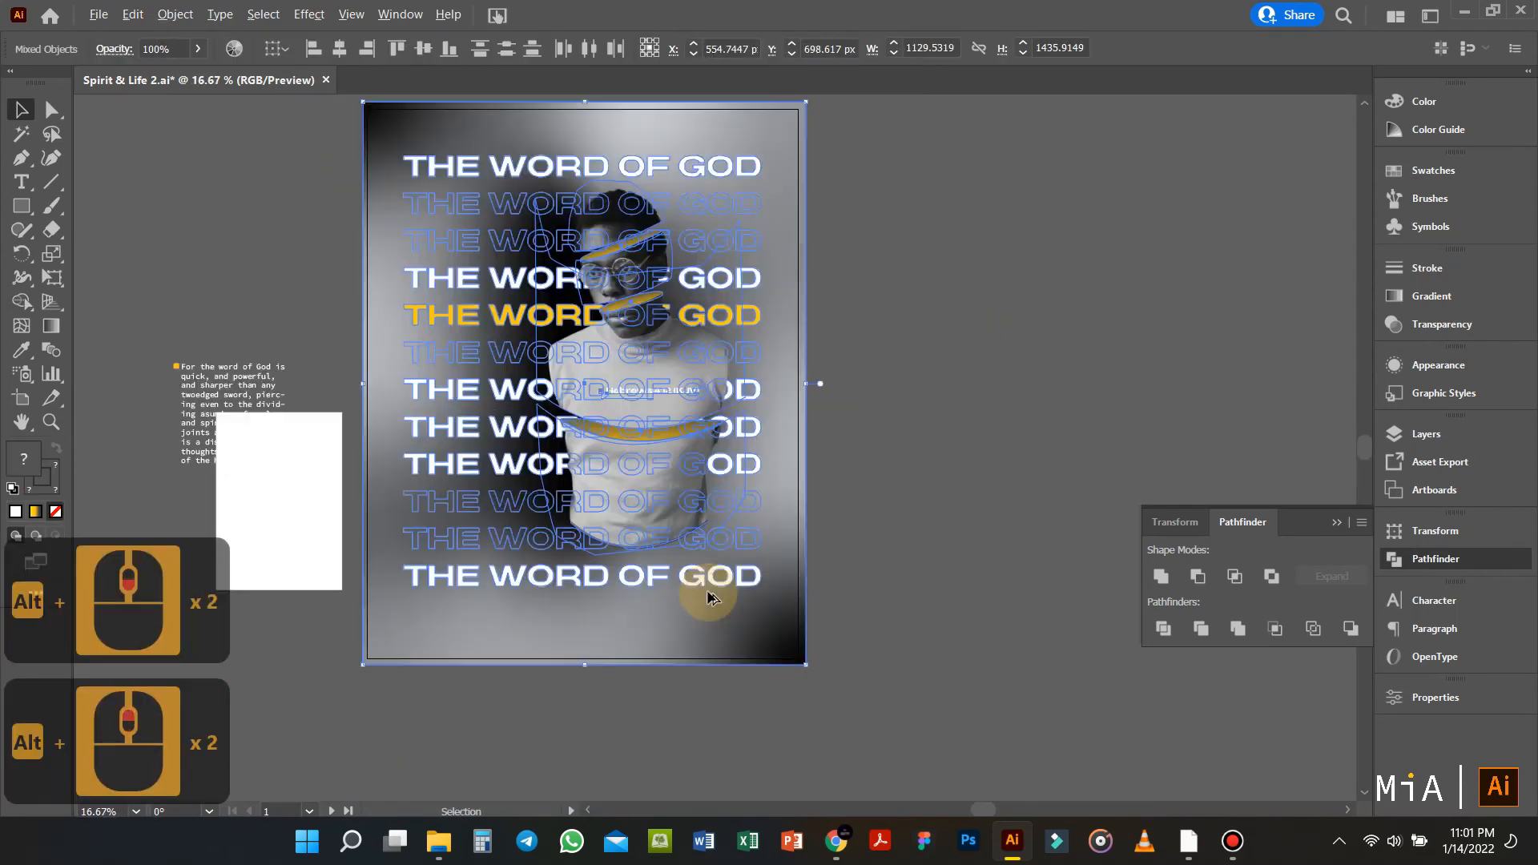
left_click(954, 559)
left_click(657, 534)
scroll(627, 506, "down", 1)
left_click_drag(628, 466, 513, 473)
left_click_drag(596, 528, 680, 569)
left_click(849, 402)
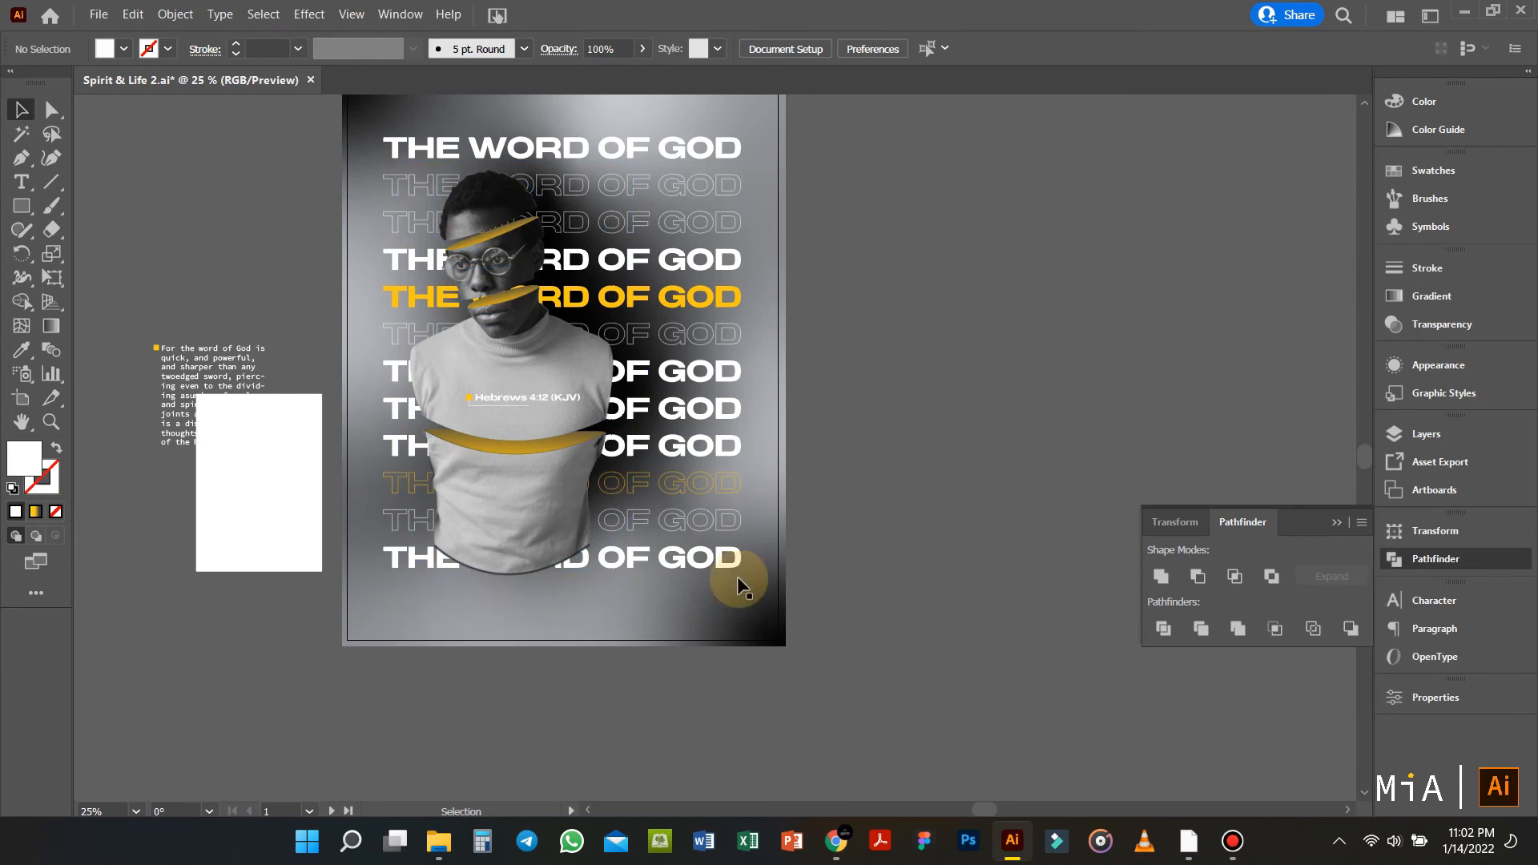
Step: Isolate the dark curved line along the torso's bottom edge and set its opacity to 50%
scroll(502, 565, "up", 3)
double_click(508, 558)
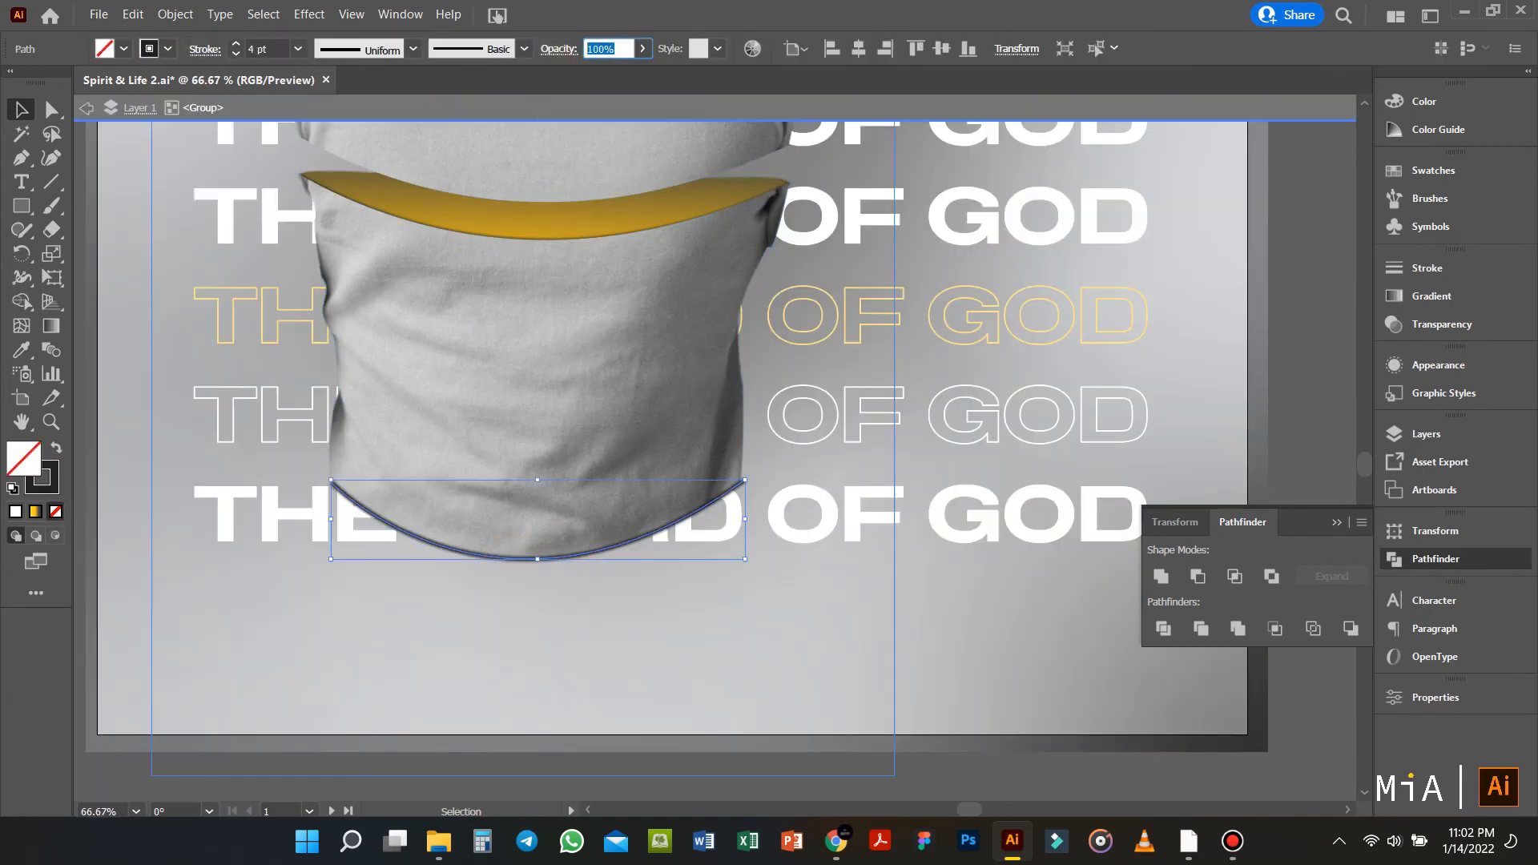
type("50")
key("Return")
scroll(837, 525, "down", 2)
double_click(1148, 387)
scroll(950, 426, "up", 6)
Step: Outline the strokes of the lettering group
left_click(940, 378)
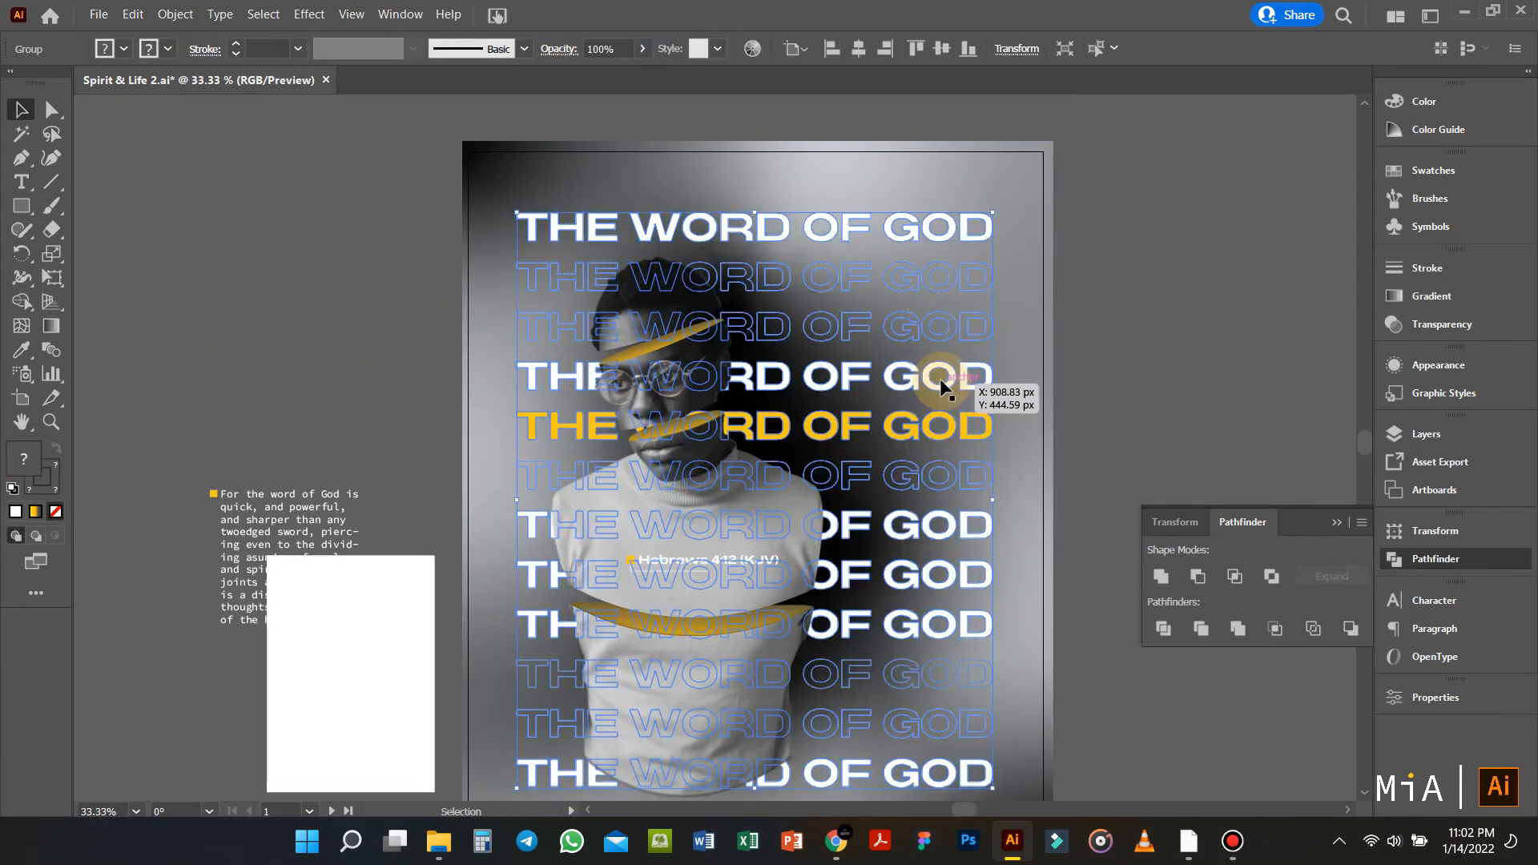
left_click(175, 14)
mouse_move(337, 475)
Step: Place the white rectangle over the upper lettering to the right of the head, making it shorter and wider
left_click_drag(387, 656, 993, 371)
left_click_drag(866, 489, 871, 432)
left_click_drag(741, 344, 790, 345)
left_click_drag(880, 347, 863, 319)
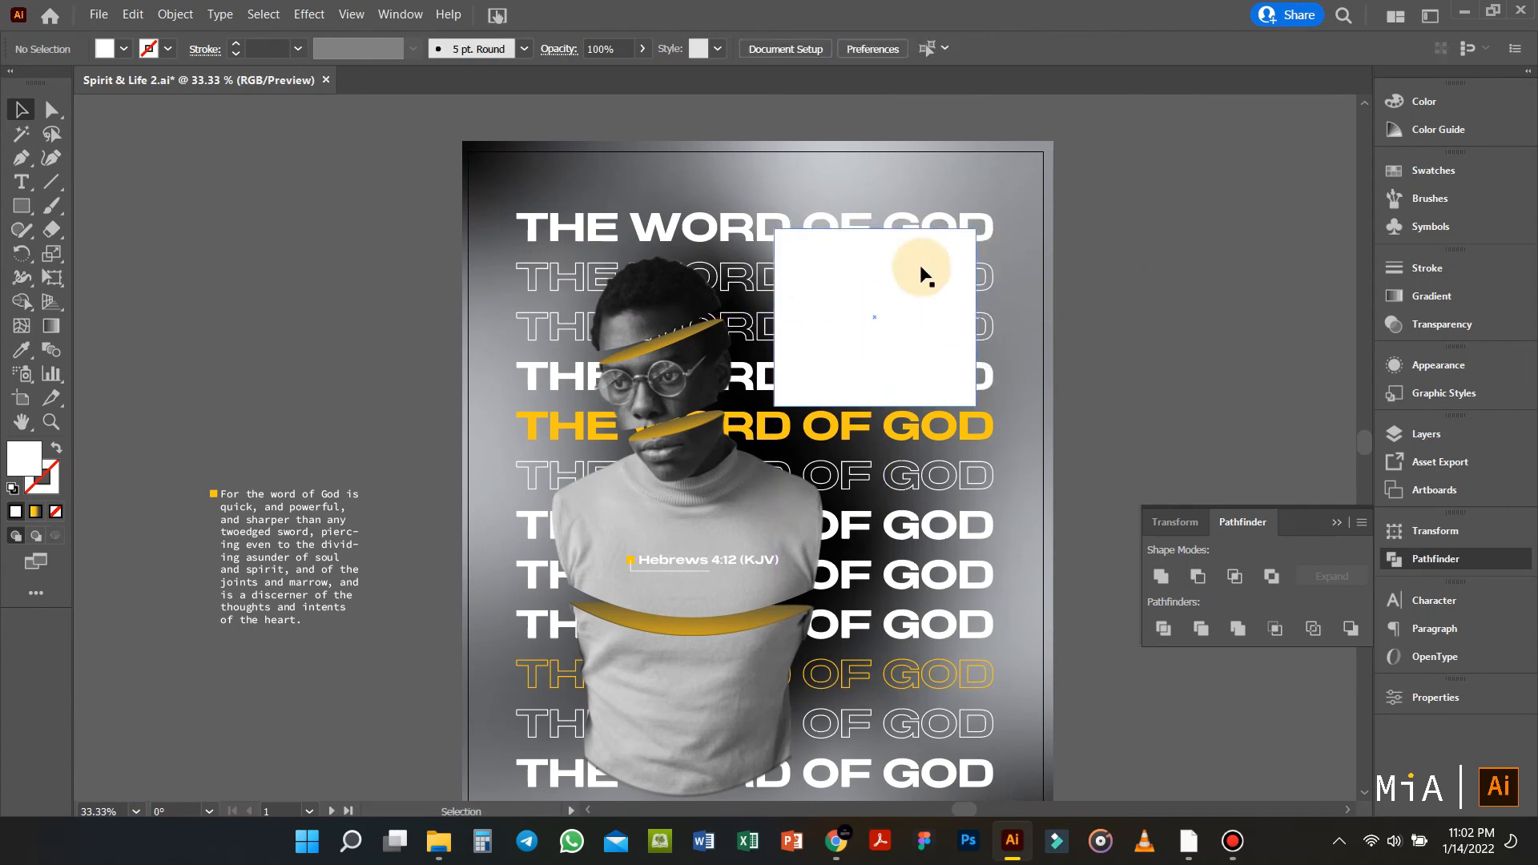
Step: Cut the rectangle's area out of the lettering with Pathfinder Trim and delete the leftover white rectangle
left_click(993, 228, "shift")
left_click(1199, 628)
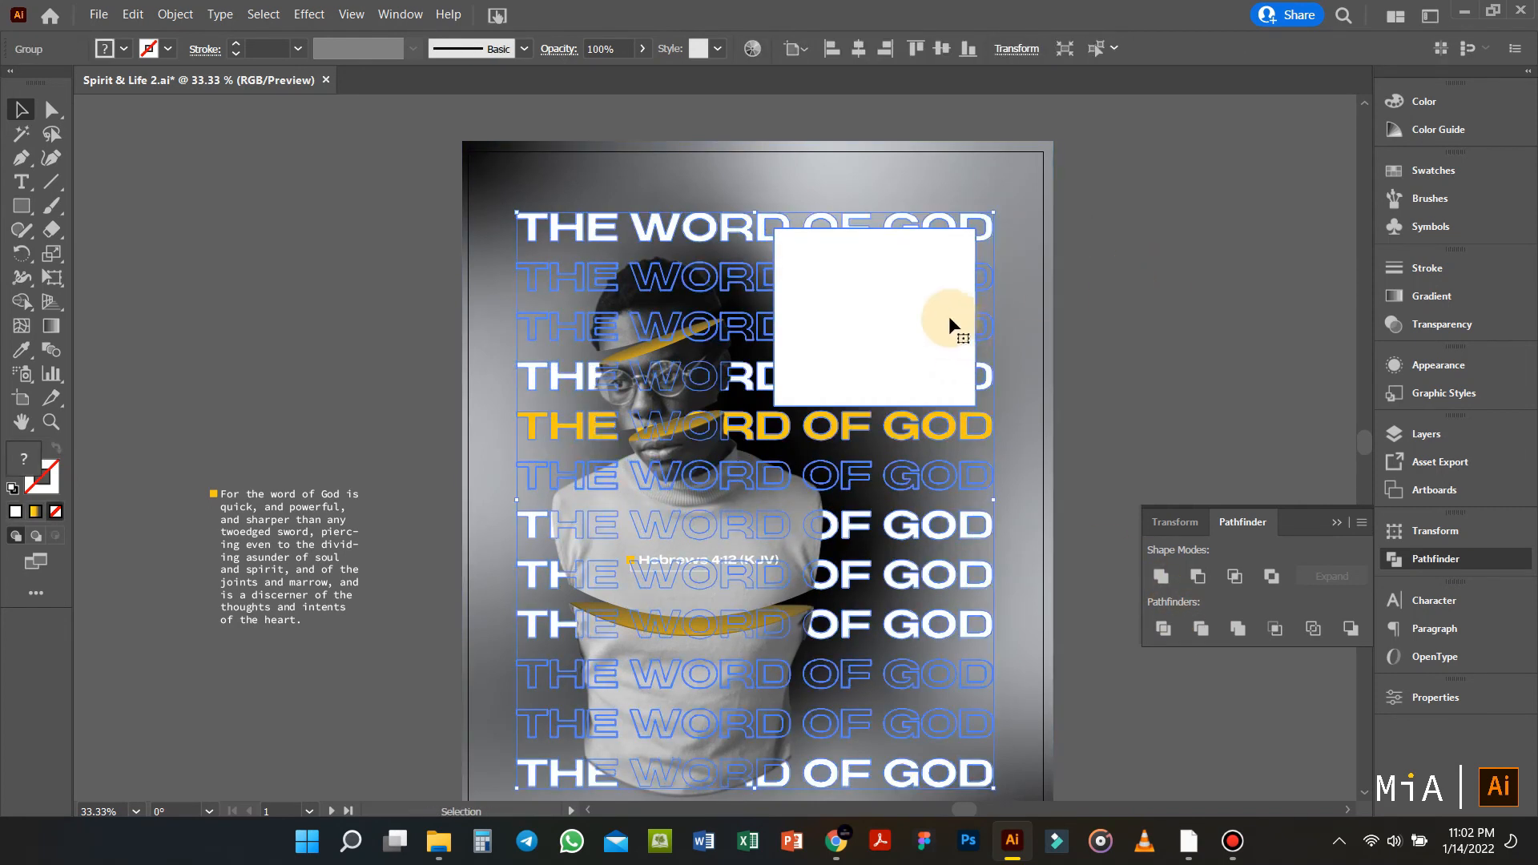
right_click(949, 317)
left_click(989, 474)
left_click(1232, 348)
left_click(944, 301)
key("Delete")
Step: Place the verse with its yellow square in the cleared area beside the head, enlarging its text frame and type
left_click_drag(291, 565, 864, 310)
left_click(816, 402)
scroll(867, 353, "up", 2)
left_click(867, 358)
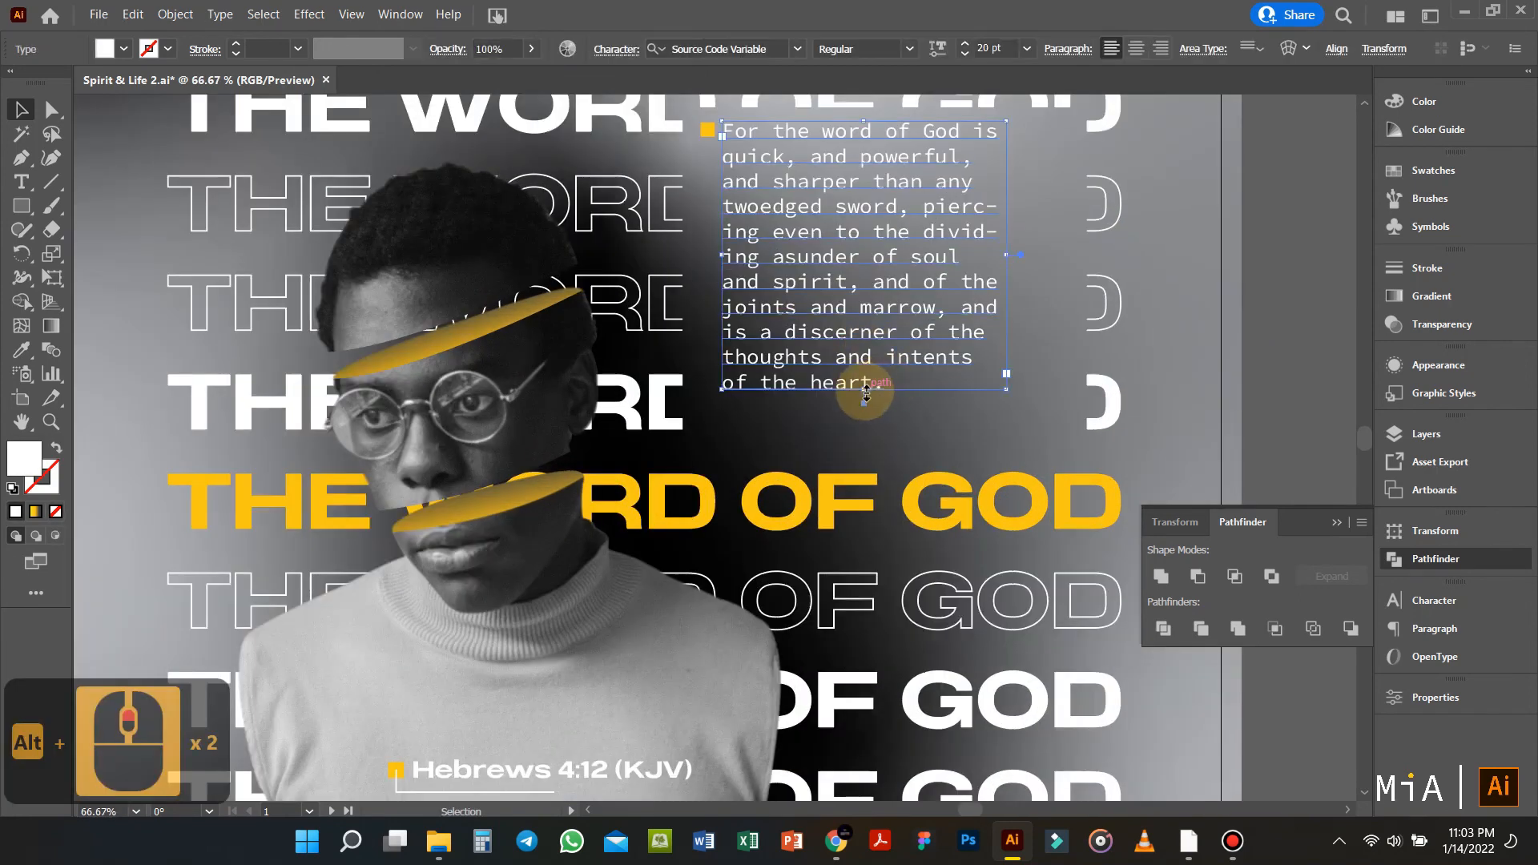
left_click_drag(865, 391, 865, 444)
left_click_drag(1010, 284, 1060, 285)
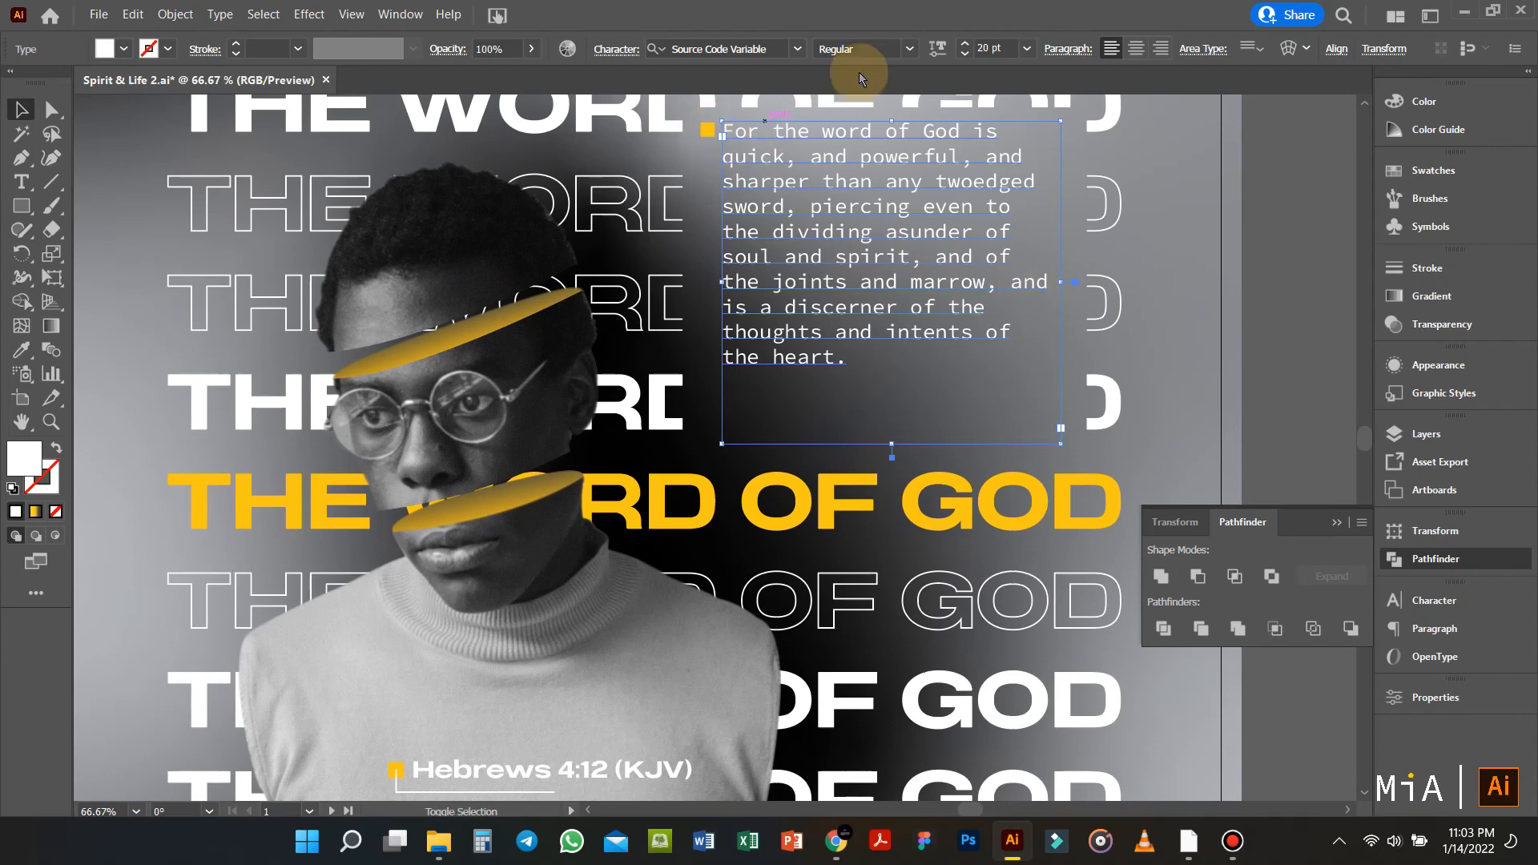
scroll(992, 49, "up", 5)
left_click_drag(891, 444, 896, 462)
scroll(1006, 49, "down", 1)
Step: Fine-tune the yellow square beside the first line of the verse
left_click(1328, 253)
scroll(840, 350, "down", 1)
scroll(746, 198, "up", 1)
left_click(732, 186)
scroll(732, 185, "down", 2)
left_click(1075, 208)
scroll(1076, 216, "down", 1)
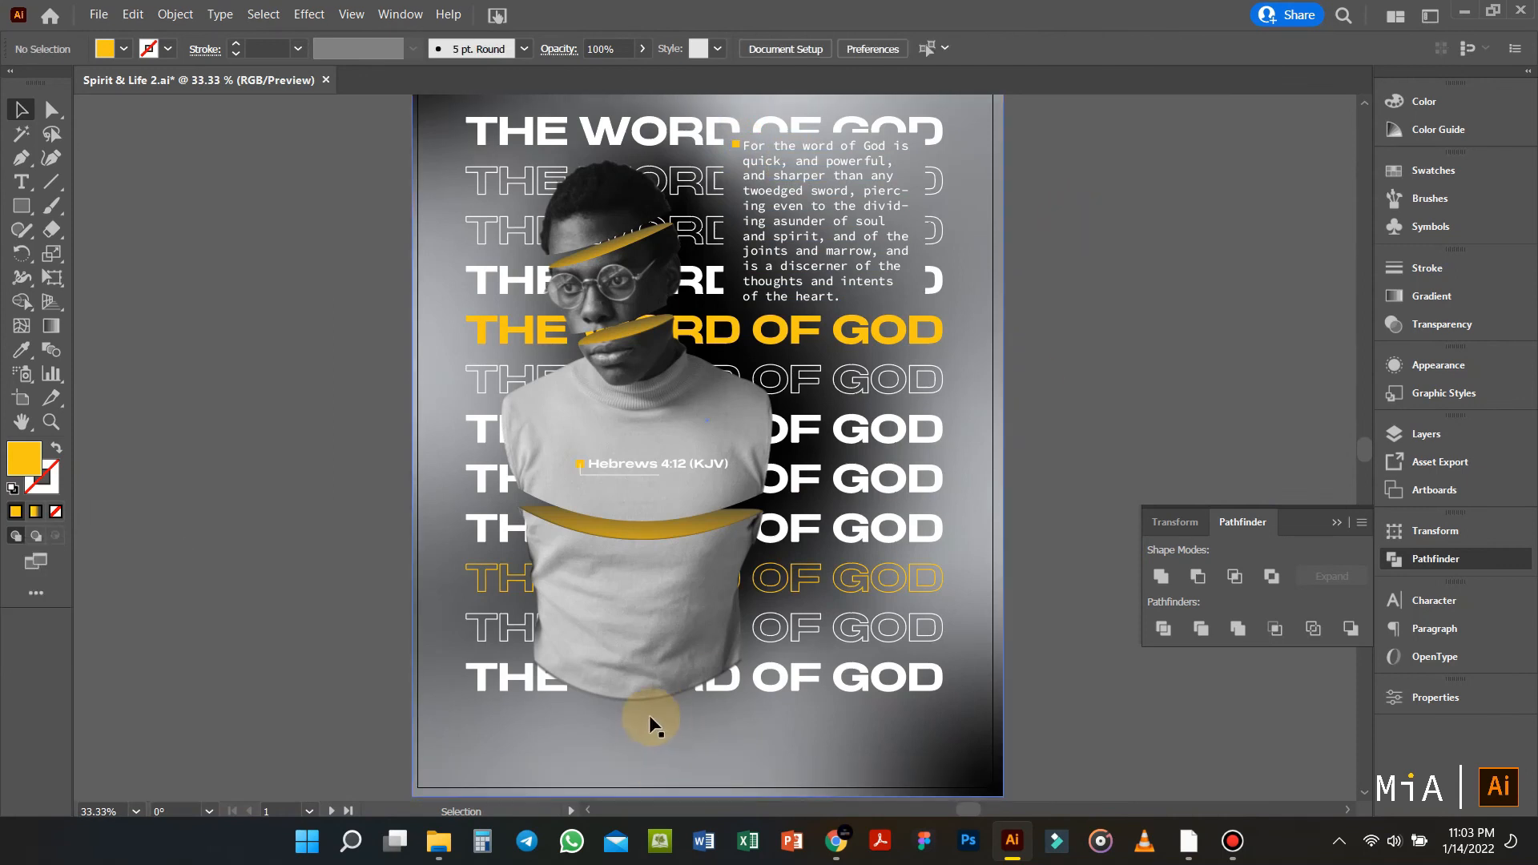
scroll(649, 714, "up", 2)
scroll(619, 688, "down", 2)
scroll(315, 397, "up", 4)
scroll(315, 397, "down", 3)
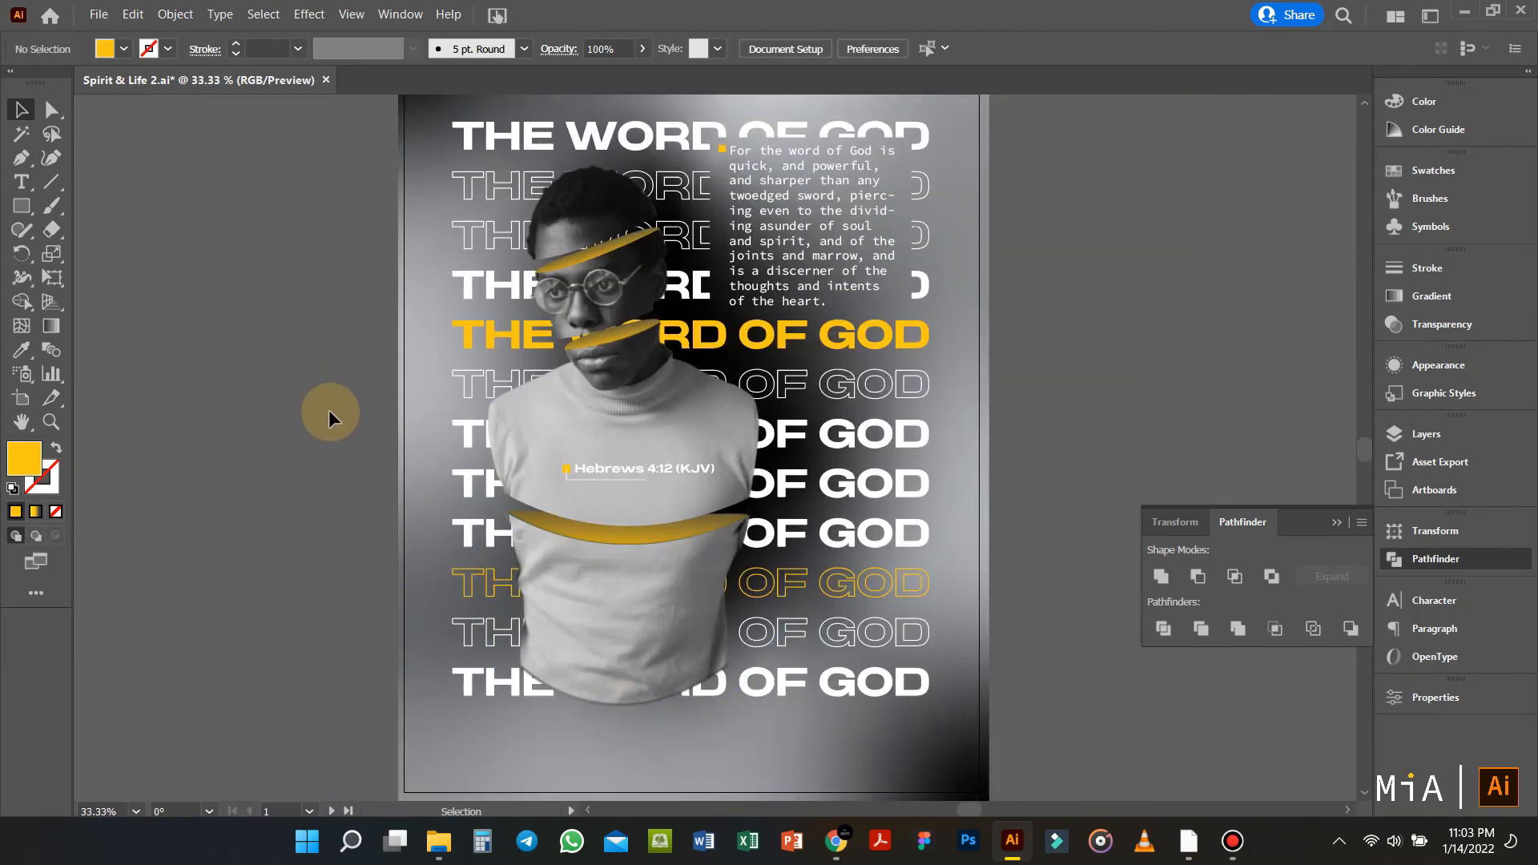
scroll(929, 478, "down", 2)
Step: Bring the dark and yellow gradient stops of the chest cut closer together for a stronger glow
scroll(620, 464, "up", 3)
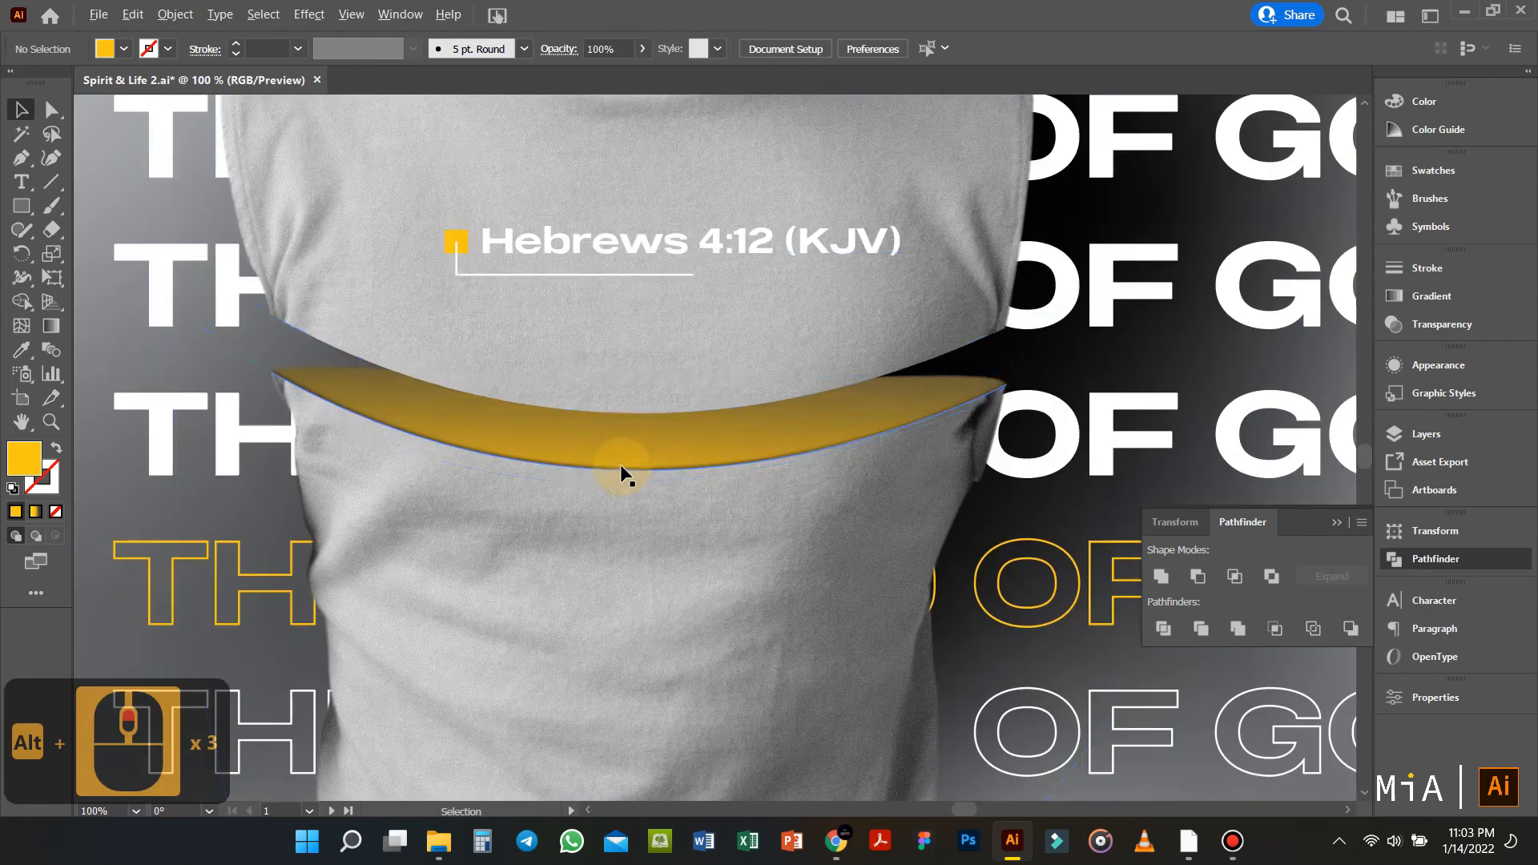
right_click(624, 450)
scroll(633, 464, "down", 2, "alt")
key("g")
scroll(668, 502, "up", 1)
left_click_drag(648, 423, 647, 460)
left_click_drag(643, 612, 641, 579)
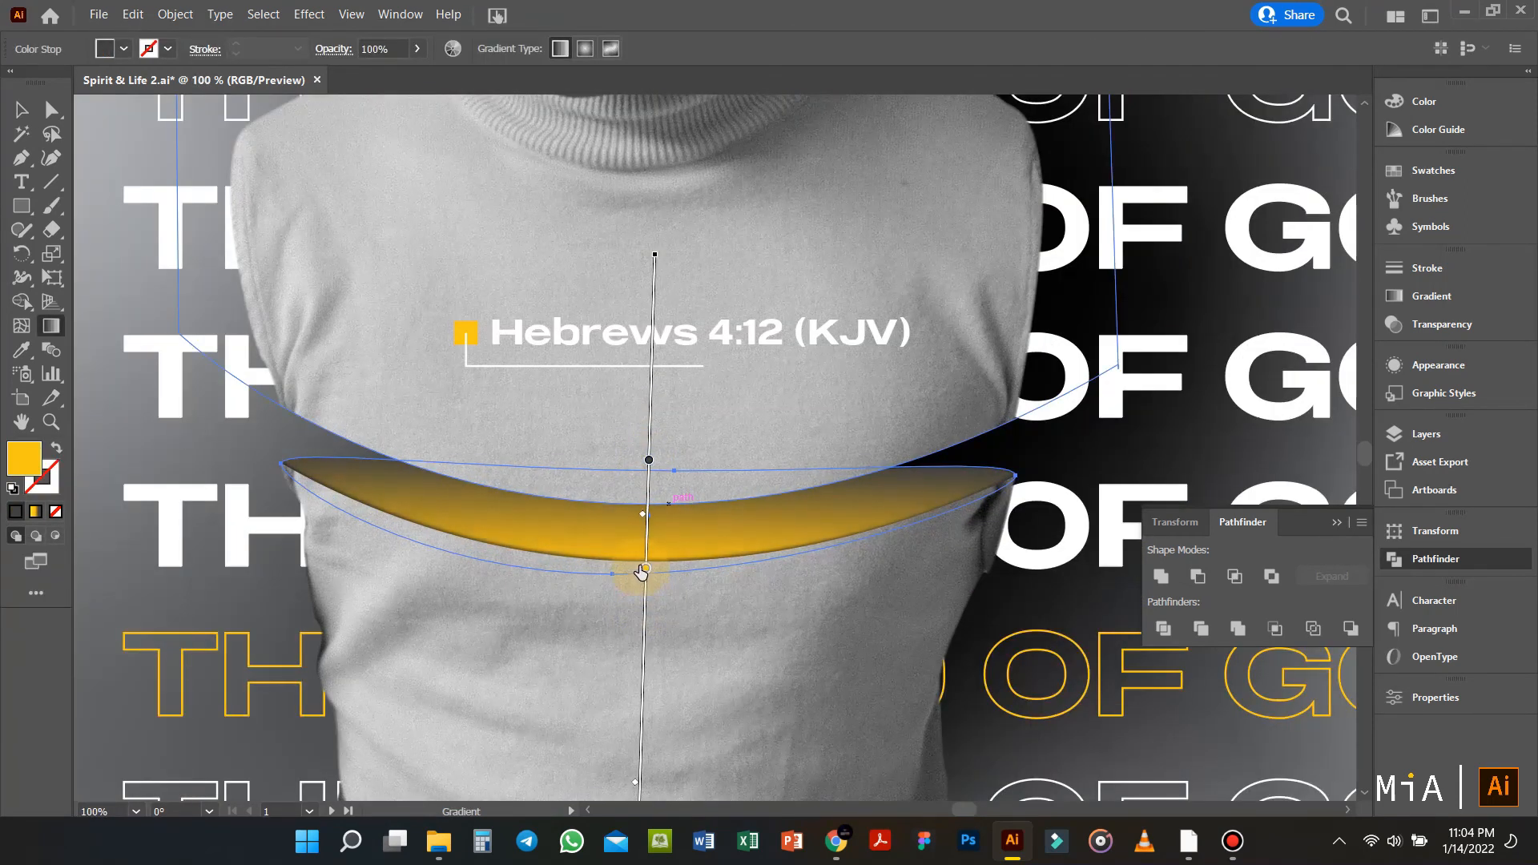
left_click_drag(648, 462, 648, 474)
scroll(649, 476, "down", 2, "alt")
key("v")
Step: Select the yellow cut above the mouth and shift its dark and yellow gradient stops with the Gradient tool
scroll(645, 401, "up", 2)
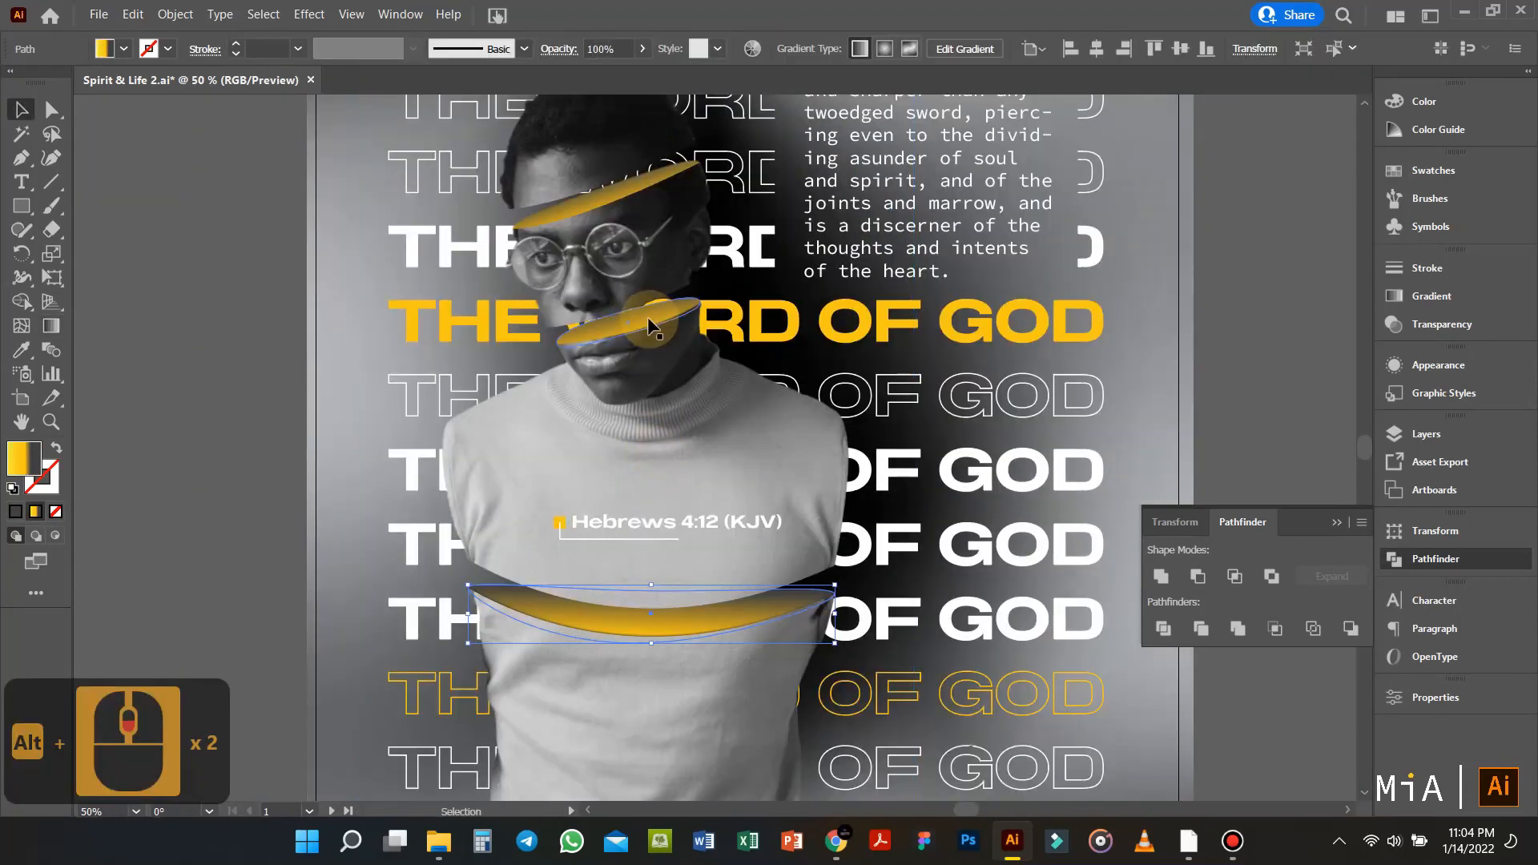
left_click(637, 321)
scroll(637, 320, "up", 2, "alt")
scroll(627, 309, "up", 2, "alt")
key("g")
left_click_drag(587, 252, 598, 294)
left_click_drag(619, 391, 607, 383)
Step: Try other gradient directions and stop positions on the cut above the mouth
mouse_move(523, 555)
left_mouse_down()
mouse_move(539, 432)
mouse_move(484, 152)
mouse_move(414, 206)
left_mouse_up()
left_click_drag(594, 394, 509, 410)
left_click_drag(509, 579, 433, 322)
left_click_drag(598, 417, 611, 465)
left_click_drag(633, 542, 663, 640)
mouse_move(613, 473)
left_mouse_down()
mouse_move(553, 234)
mouse_move(585, 368)
left_mouse_up()
left_click_drag(627, 519, 618, 498)
left_click_drag(411, 672, 872, 134)
left_click_drag(725, 306, 598, 292)
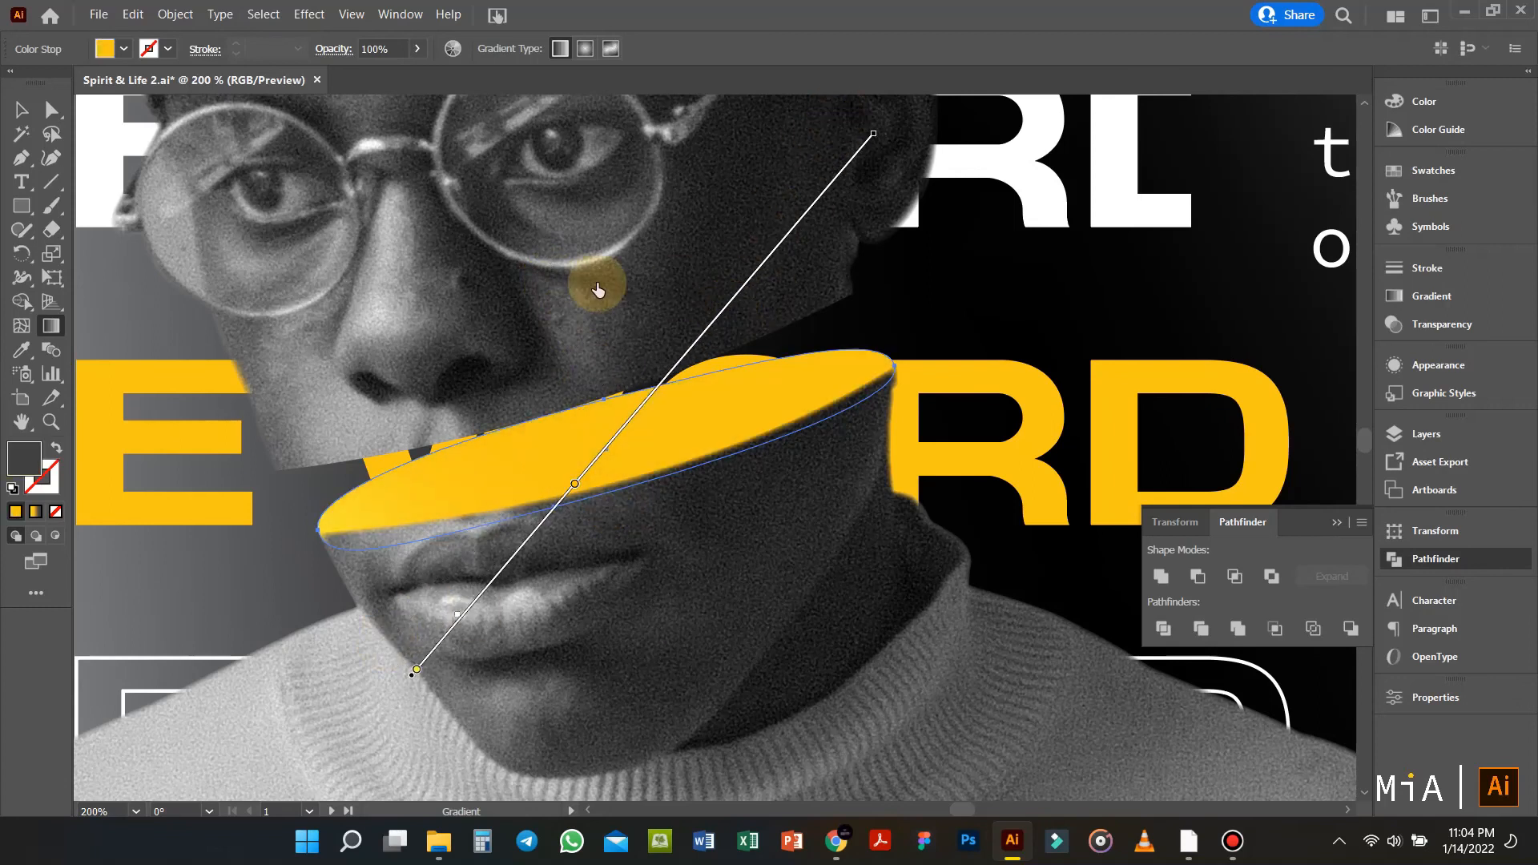
Step: Undo the last gradient trials on the mouth cut and move its dark and yellow stops slightly upward
key("ctrl+z")
key("ctrl+z")
key("ctrl+z")
left_click_drag(582, 367, 575, 343)
left_click_drag(627, 519, 620, 495)
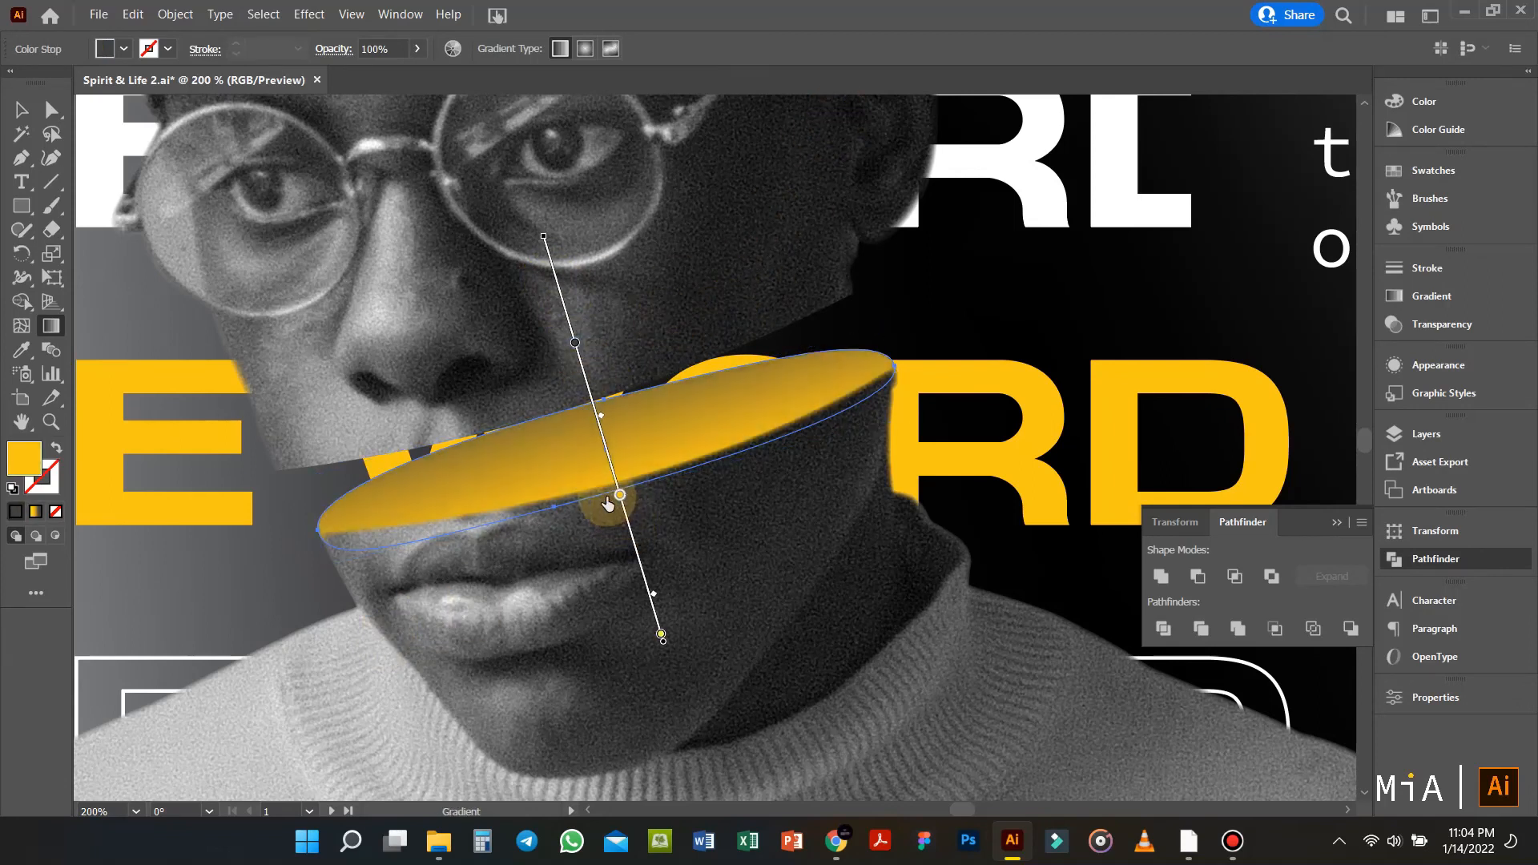
key("v")
Step: Bring the dark and yellow gradient stops of the forehead cut closer together, and deselect it
scroll(586, 350, "down", 3)
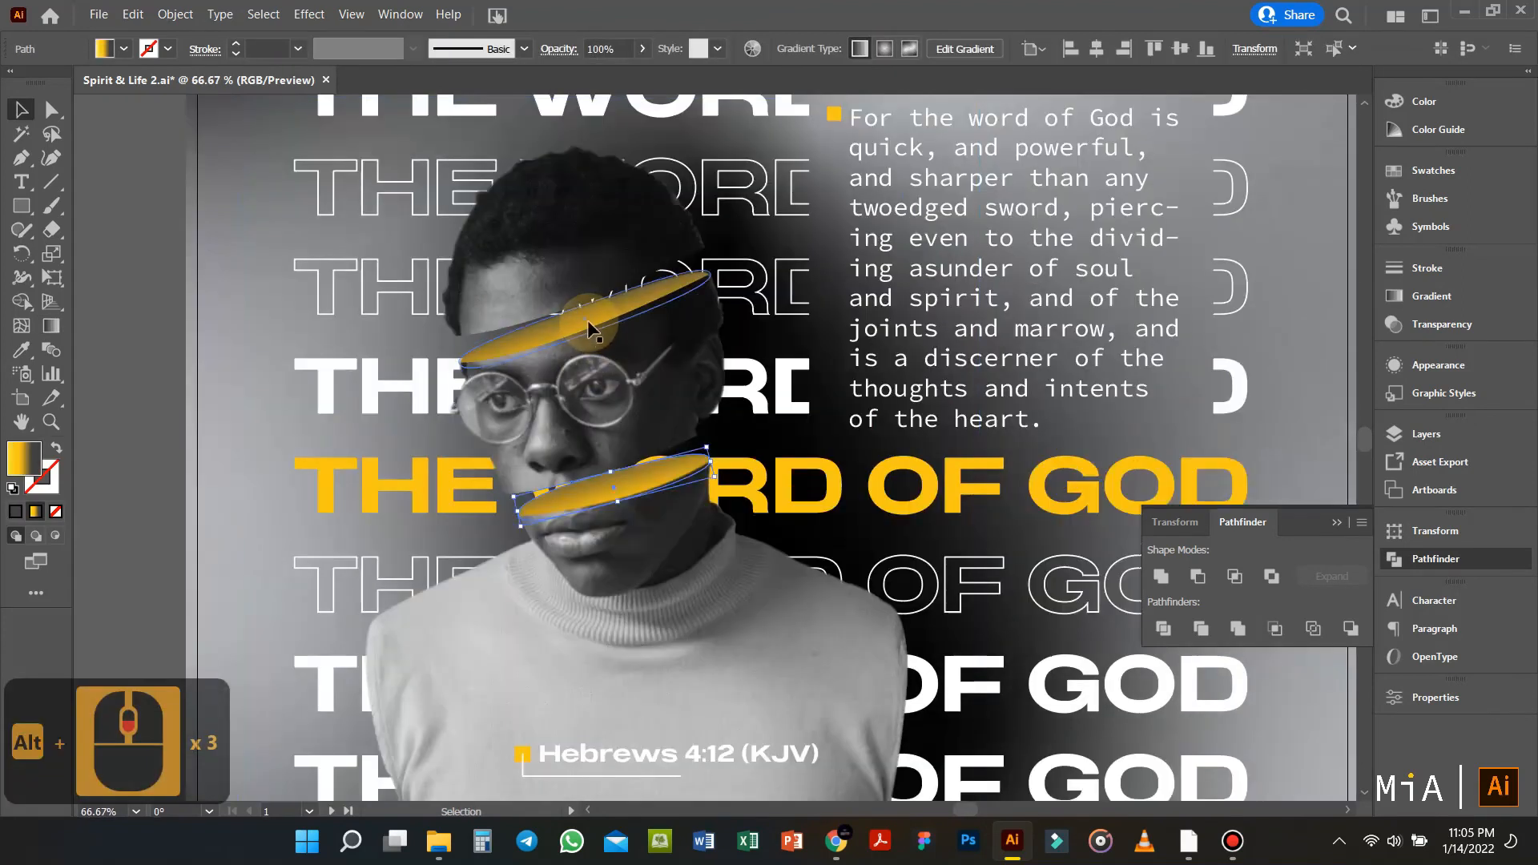
left_click(594, 320)
scroll(575, 329, "up", 2)
key("g")
left_click_drag(582, 262, 587, 278)
left_click_drag(614, 365, 605, 333)
key("v")
scroll(655, 378, "down", 3)
left_click(420, 452)
scroll(420, 452, "down", 2)
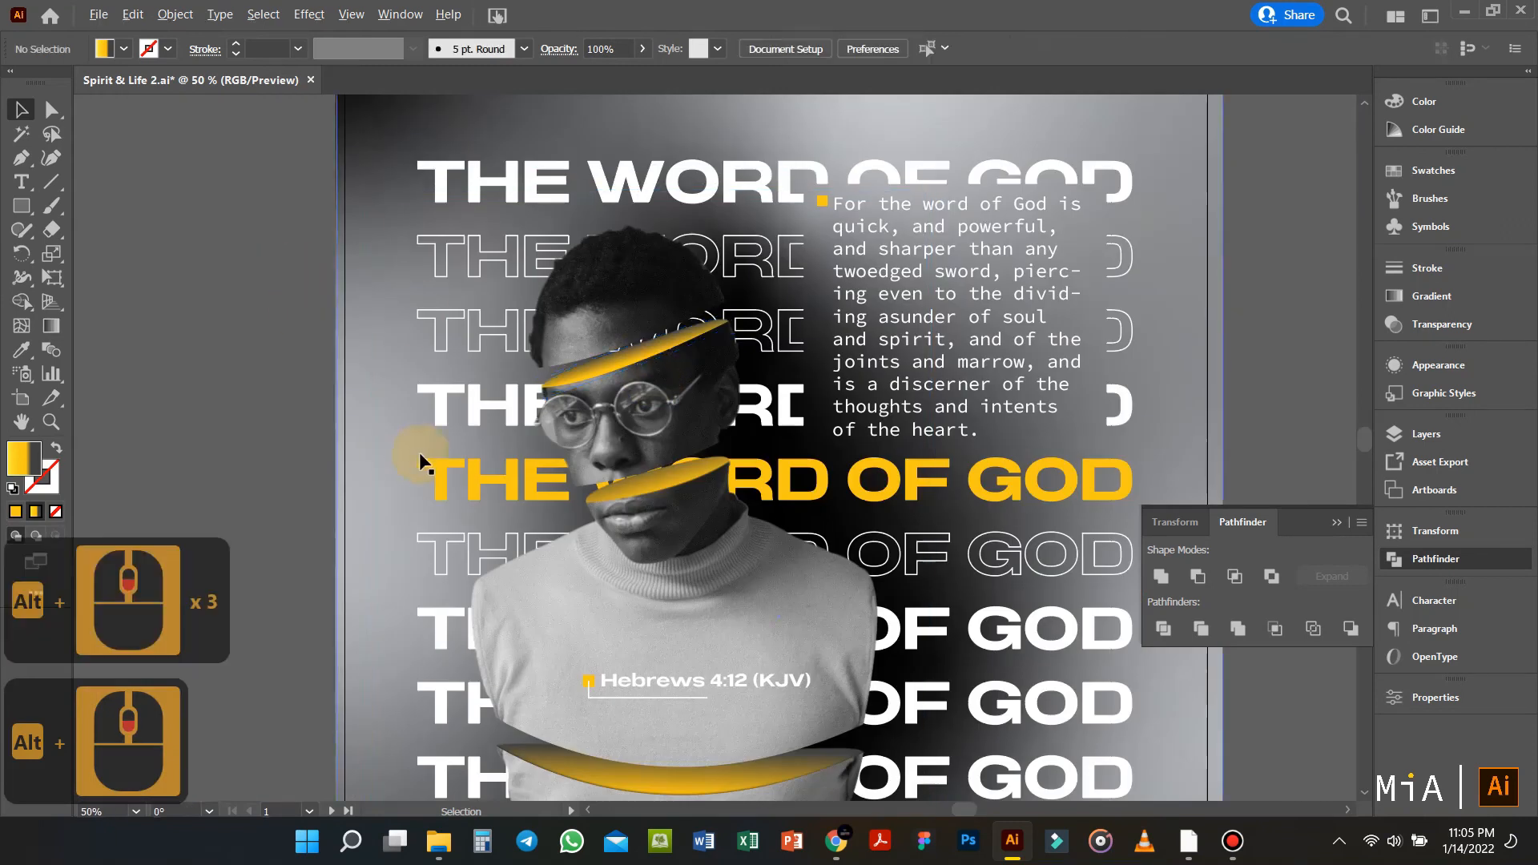
scroll(517, 333, "up", 3)
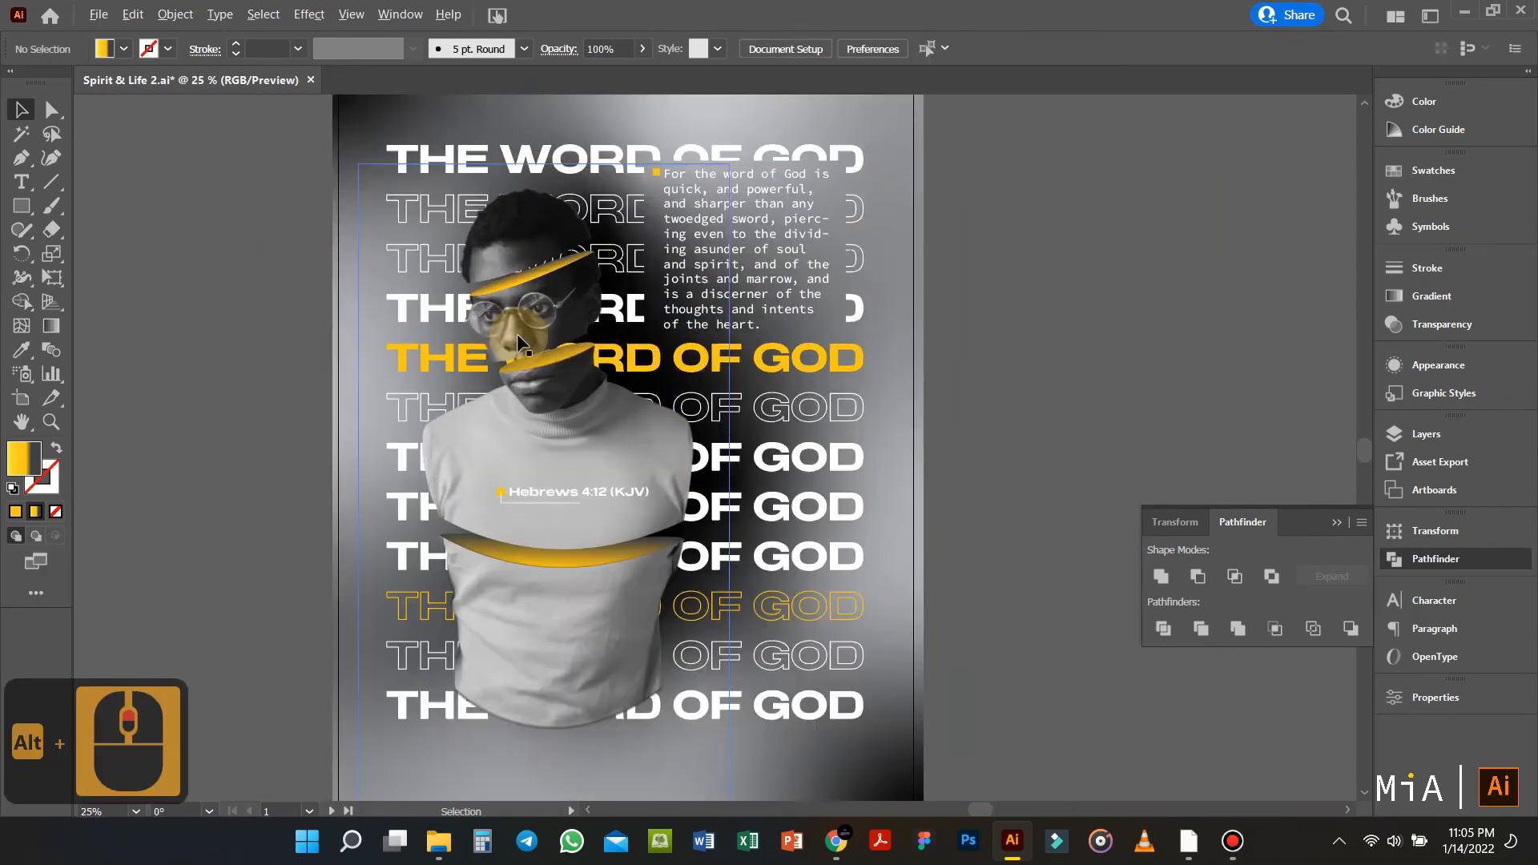
scroll(440, 305, "down", 4)
scroll(205, 310, "down", 1)
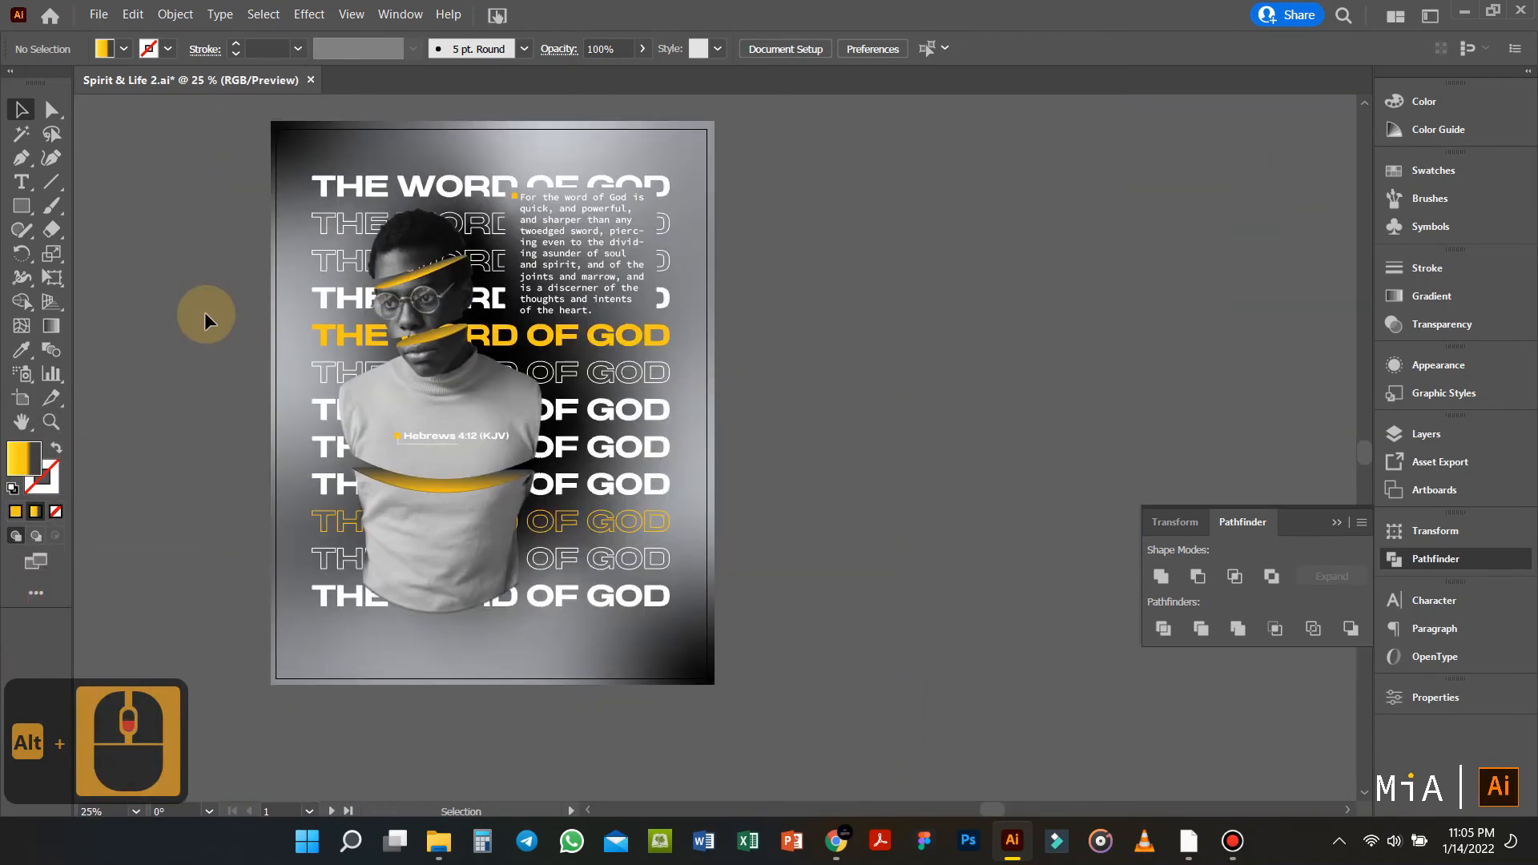
Step: Place the white MiA logo image from File Explorer in the poster's lower-left corner, inside the margin frame
left_click(439, 841)
scroll(580, 605, "up", 1)
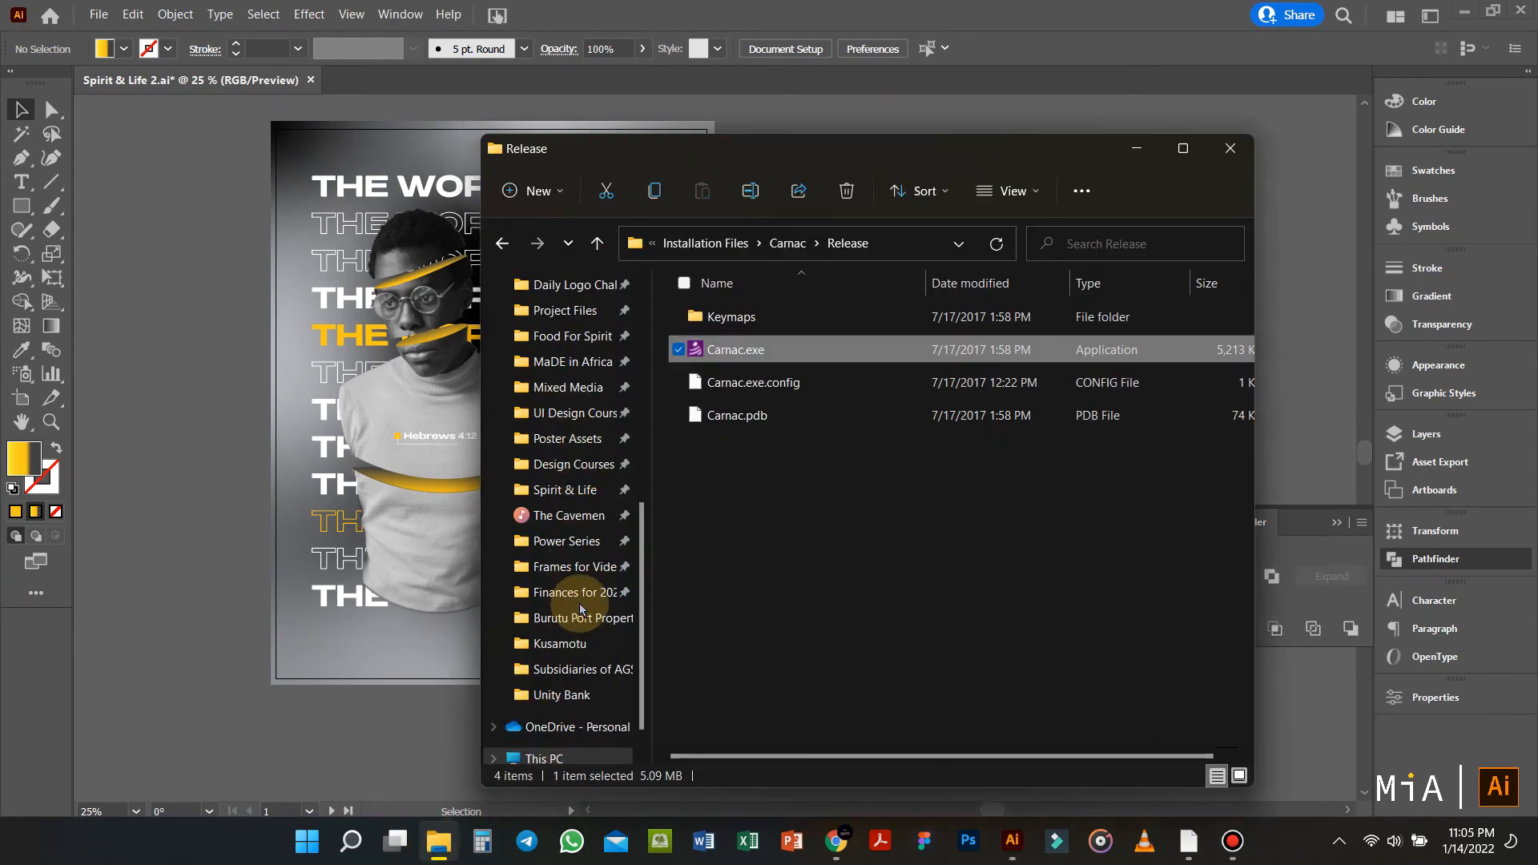
left_click(584, 549)
left_click_drag(1062, 354, 535, 651)
scroll(330, 645, "up", 3)
left_click(1322, 669, "shift")
key("ctrl+z")
key("ctrl+z")
Step: Draw a straight horizontal white line with the Pen tool from beside the MiA logo toward the poster's right margin
left_click(343, 653)
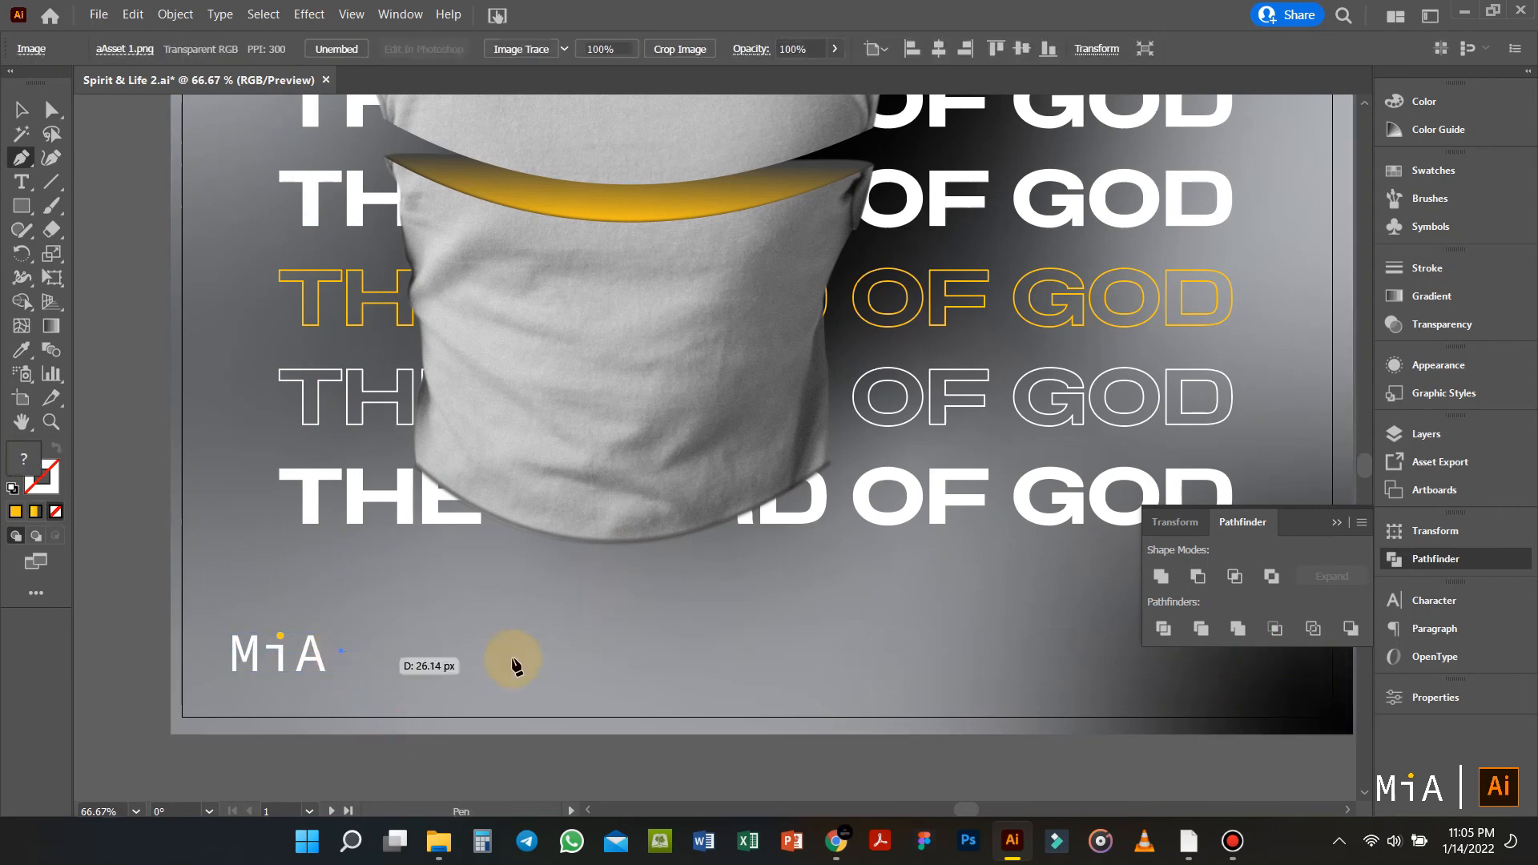
left_click(1265, 678, "shift")
key("v")
left_click(937, 503)
scroll(588, 767, "down", 2)
scroll(650, 719, "up", 2)
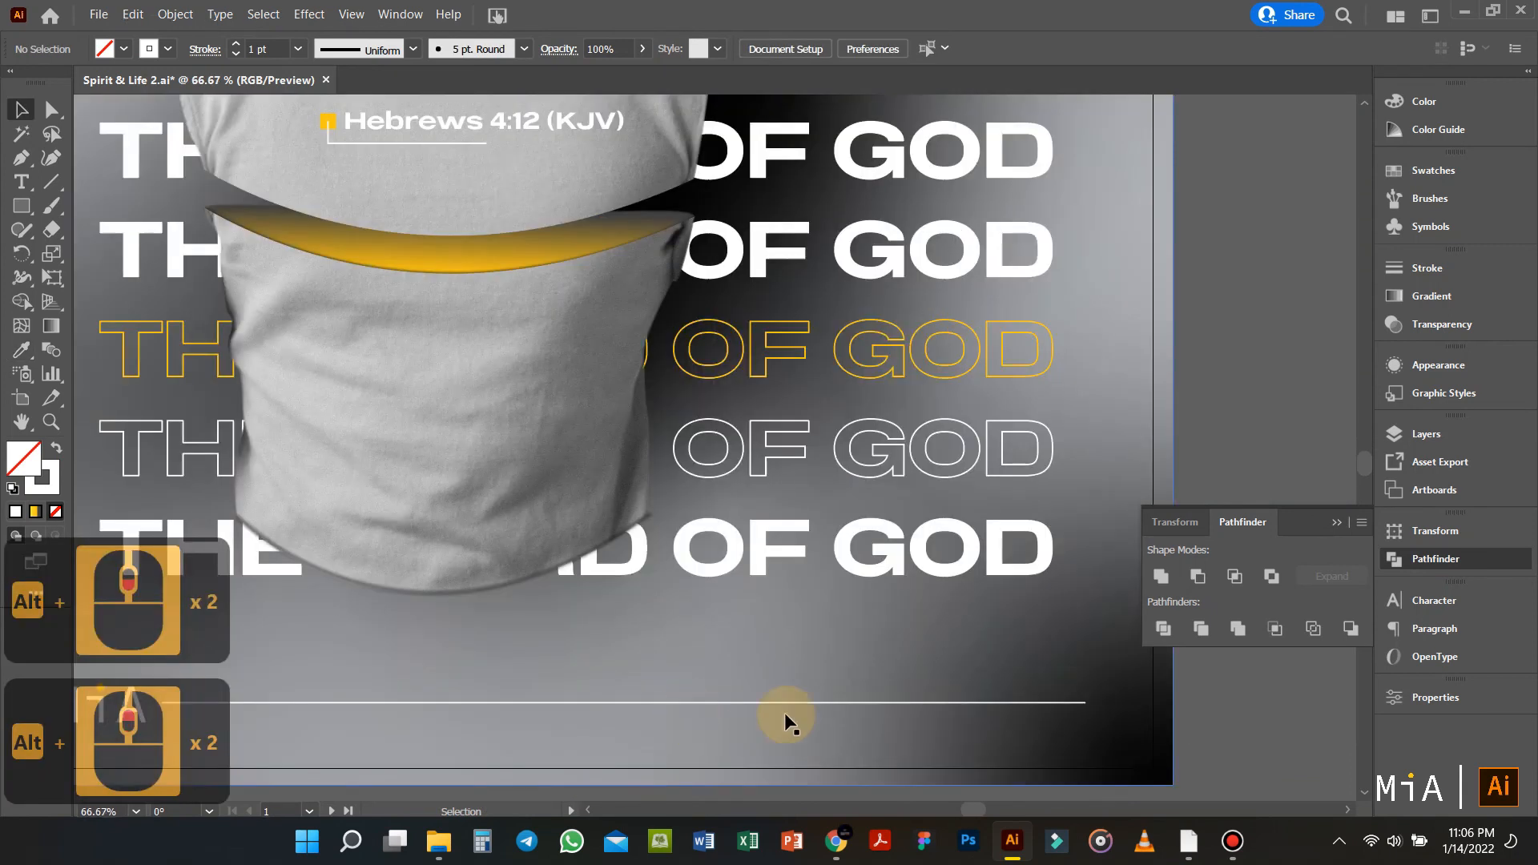
Step: Select the footer line together with the MiA logo and align them by their vertical centres
scroll(721, 709, "left", 3)
left_click(675, 703)
left_click(301, 710, "shift")
left_click(400, 15)
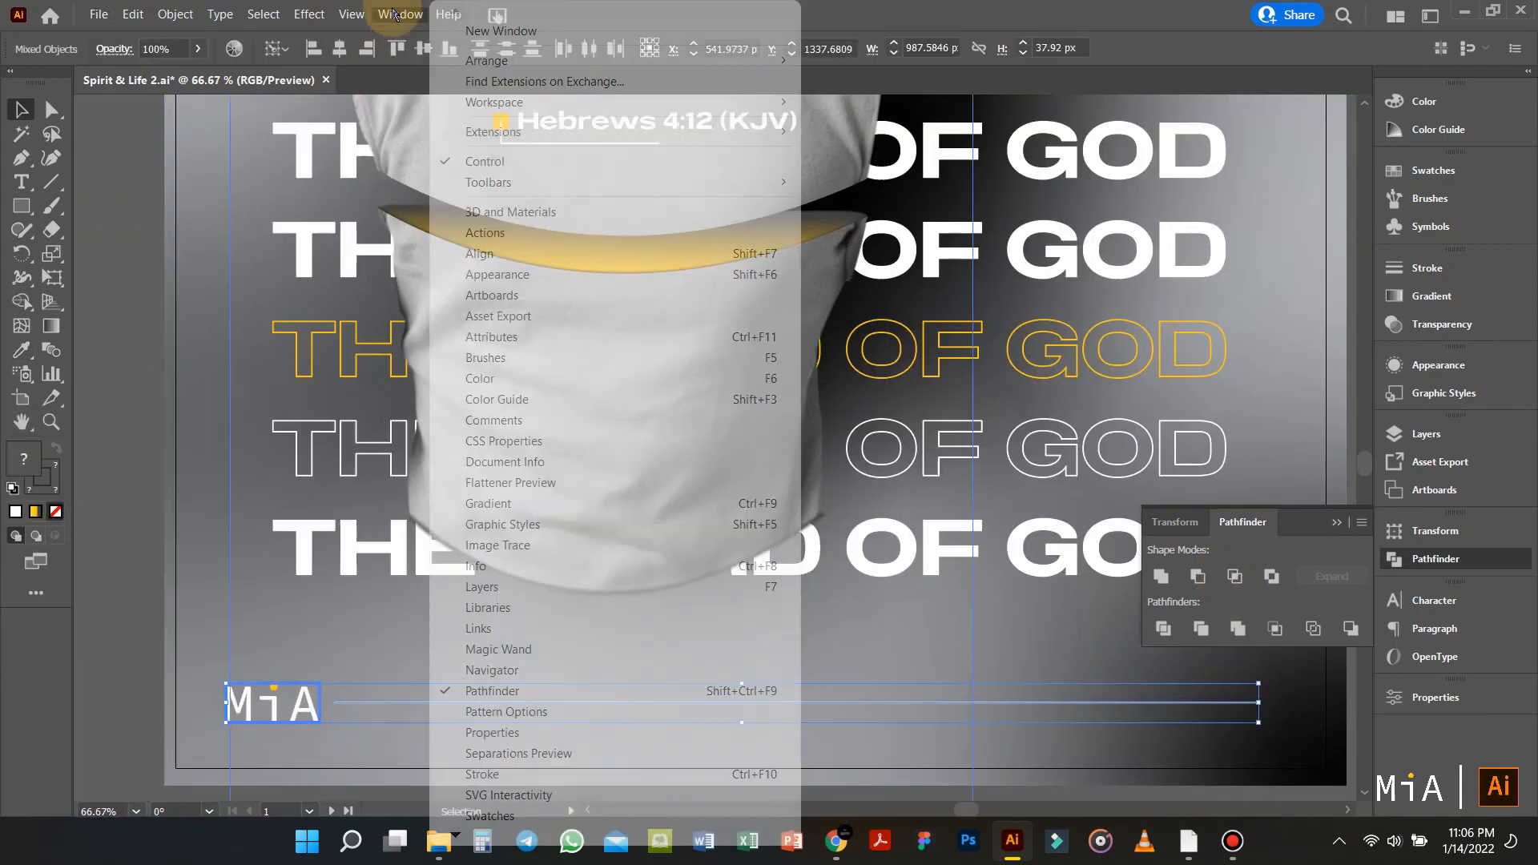
left_click(549, 252)
left_click(1117, 420)
left_click(1130, 422)
left_click(1134, 421)
left_click(1339, 400)
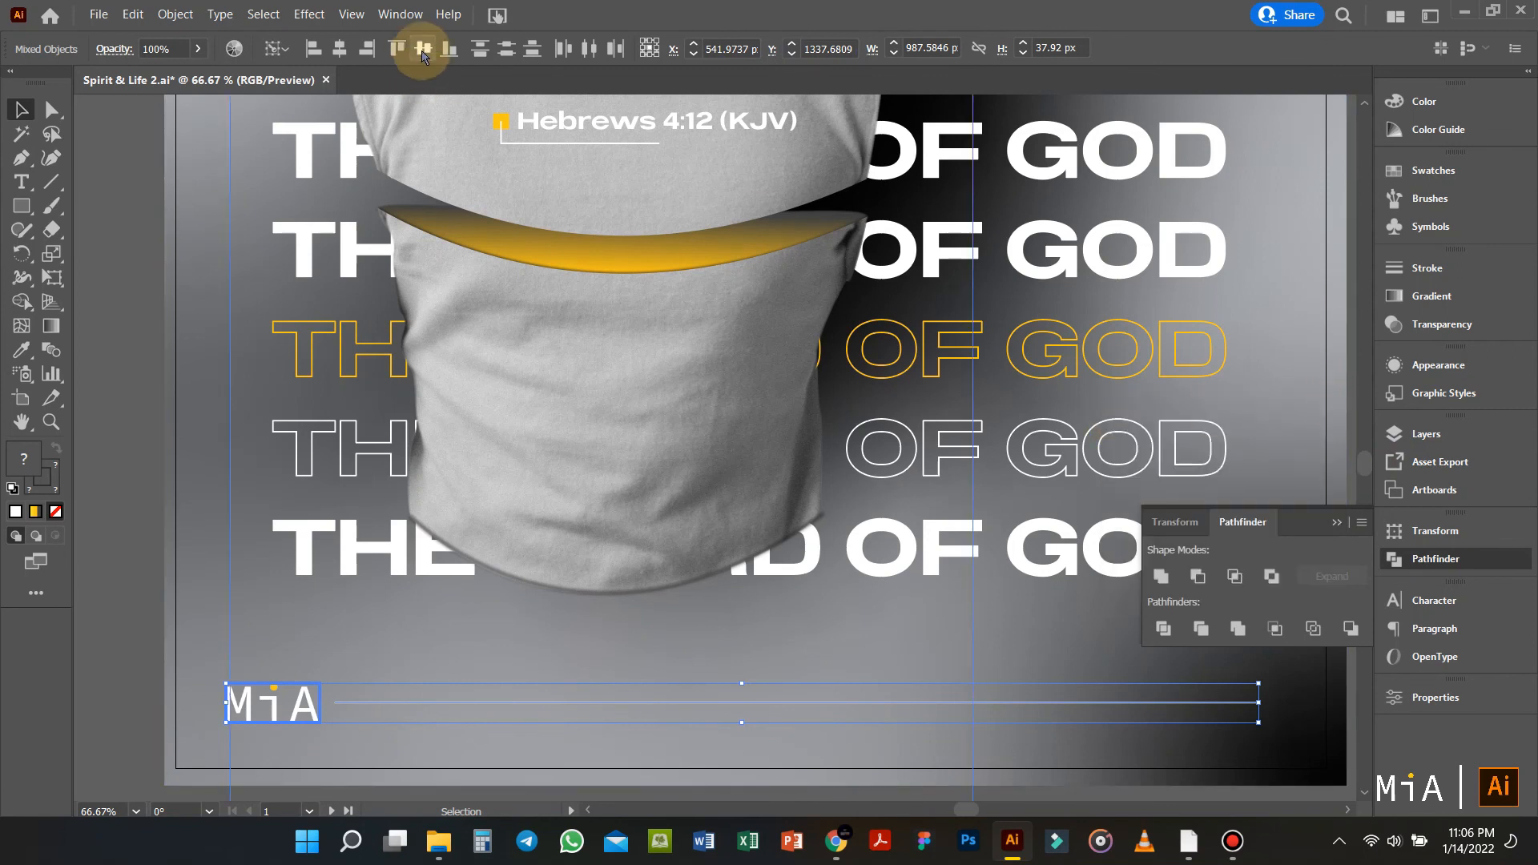
left_click(589, 673)
Step: Duplicate the Hebrews 4:12 (KJV) text above the footer line and replace its wording with the date 15.01.2021
scroll(825, 674, "right", 8)
key("v")
left_click_drag(606, 120, 1057, 679)
triple_click(1054, 680)
type("15.")
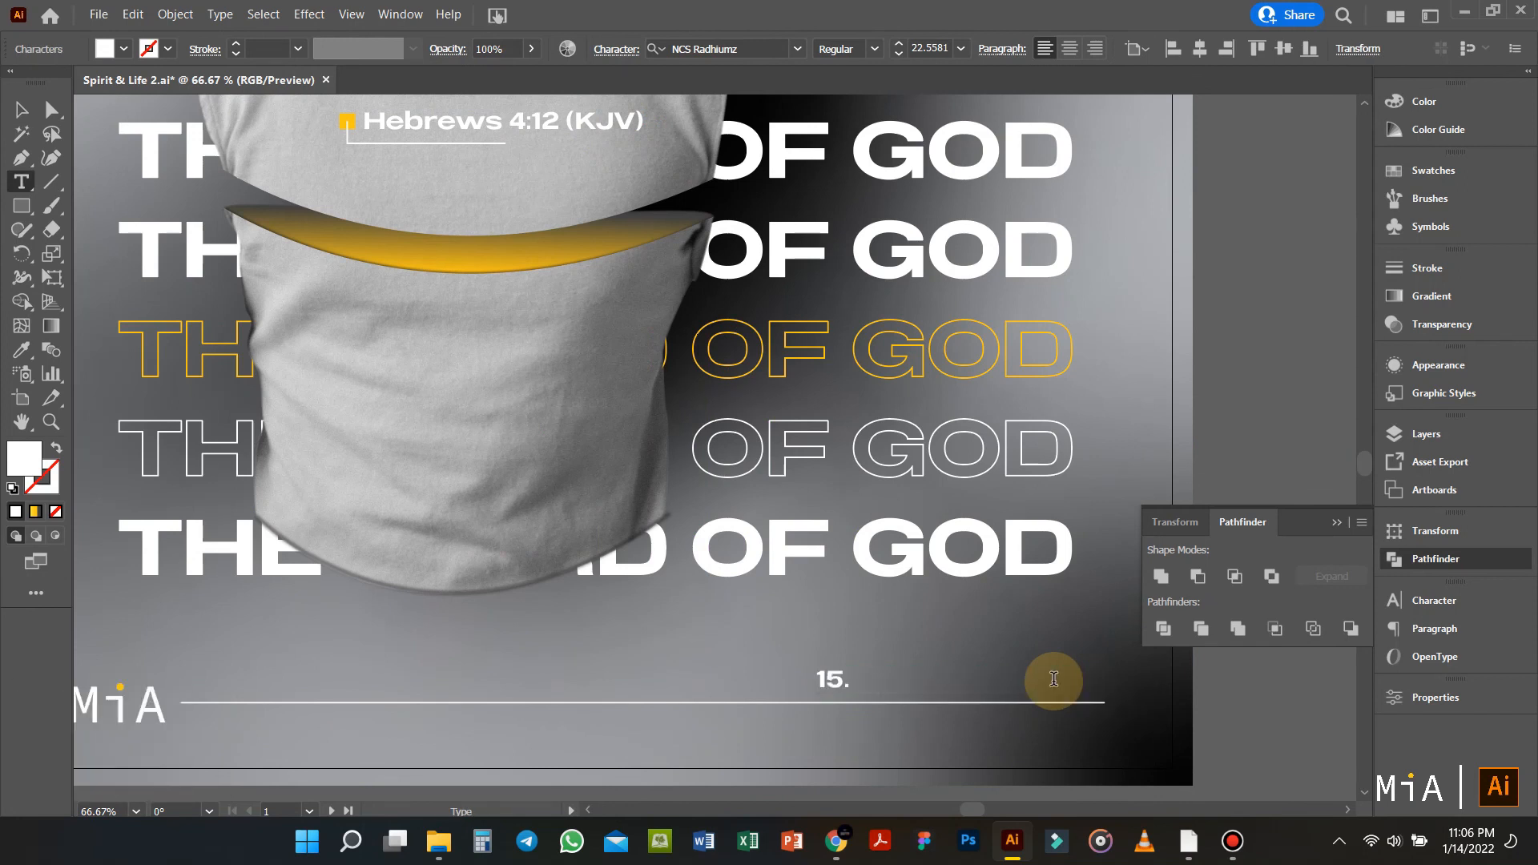
Step: Move the date so its end lines up with the right end of the footer line, just above it
left_click_drag(883, 682, 1054, 685)
left_click(1240, 700)
left_click(1054, 682)
scroll(1045, 703, "up", 2)
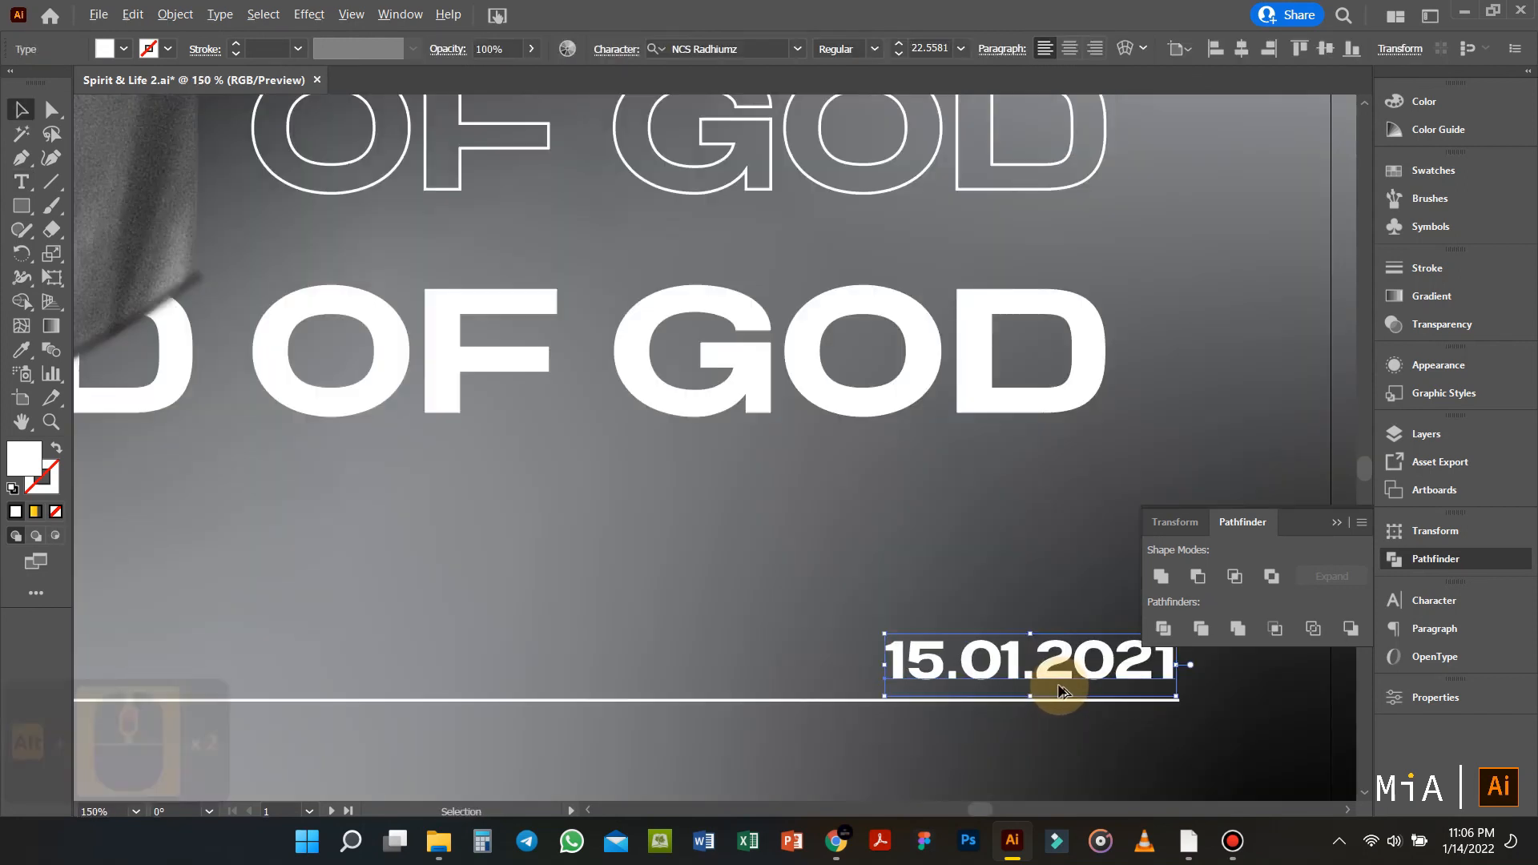
Step: Fill the date above the footer line with the poster's yellow and deselect it
scroll(1054, 685, "down", 4)
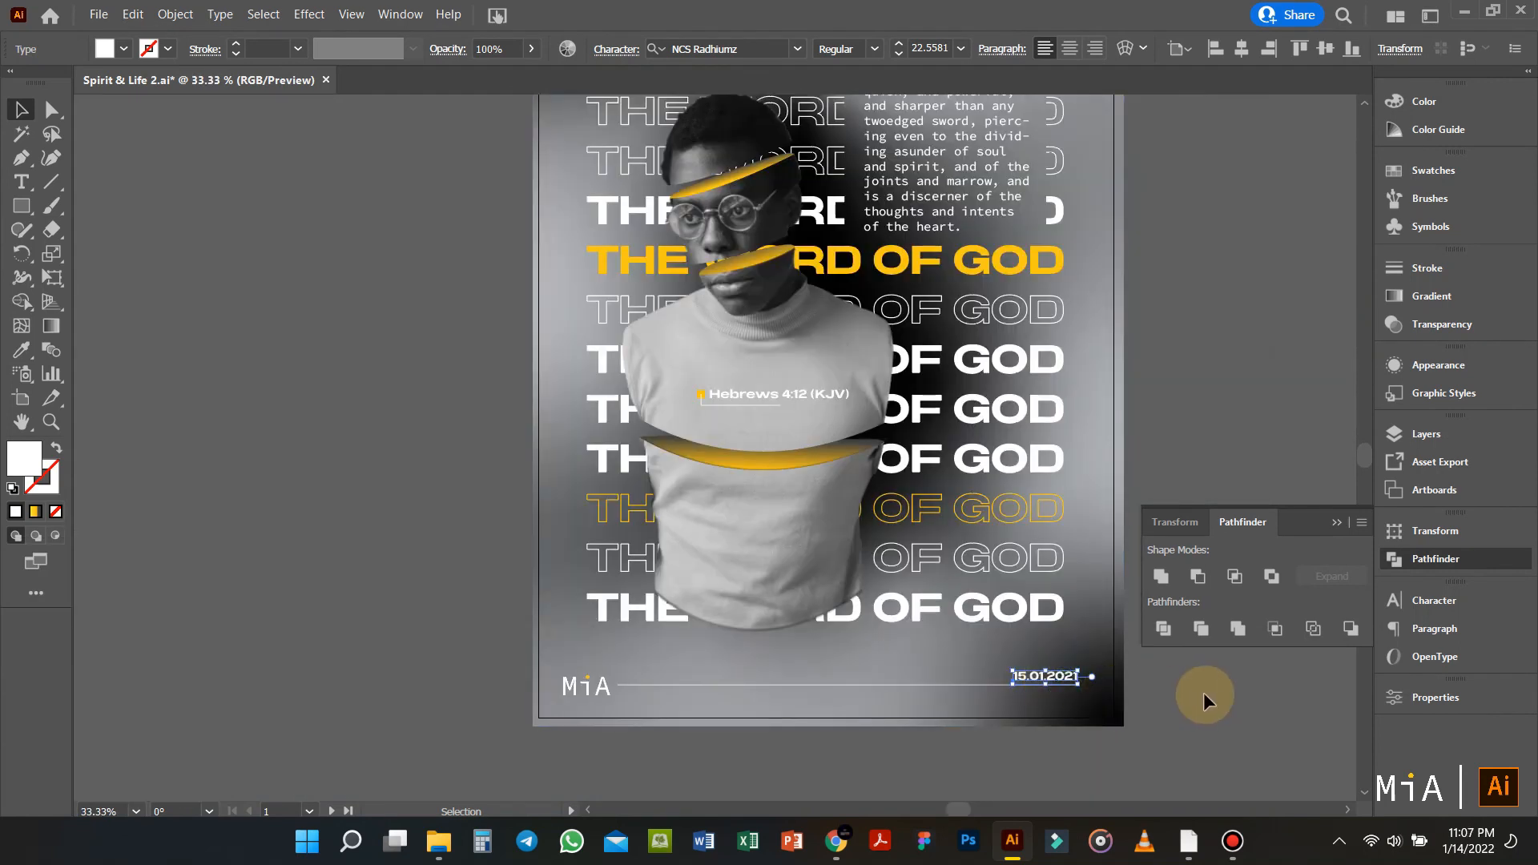
scroll(1021, 416, "down", 2)
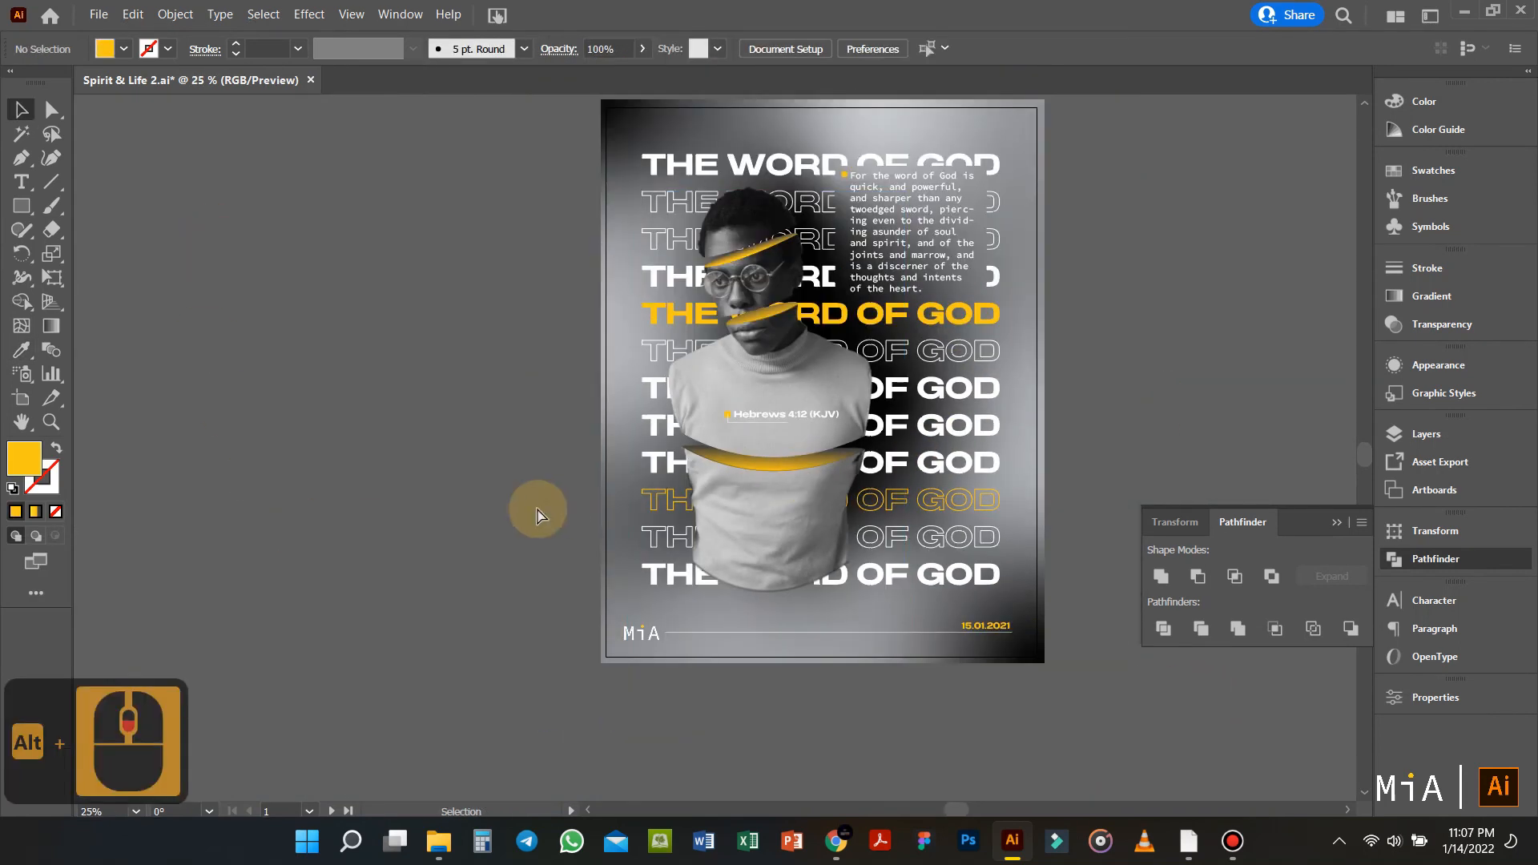
scroll(1023, 420, "right", 7)
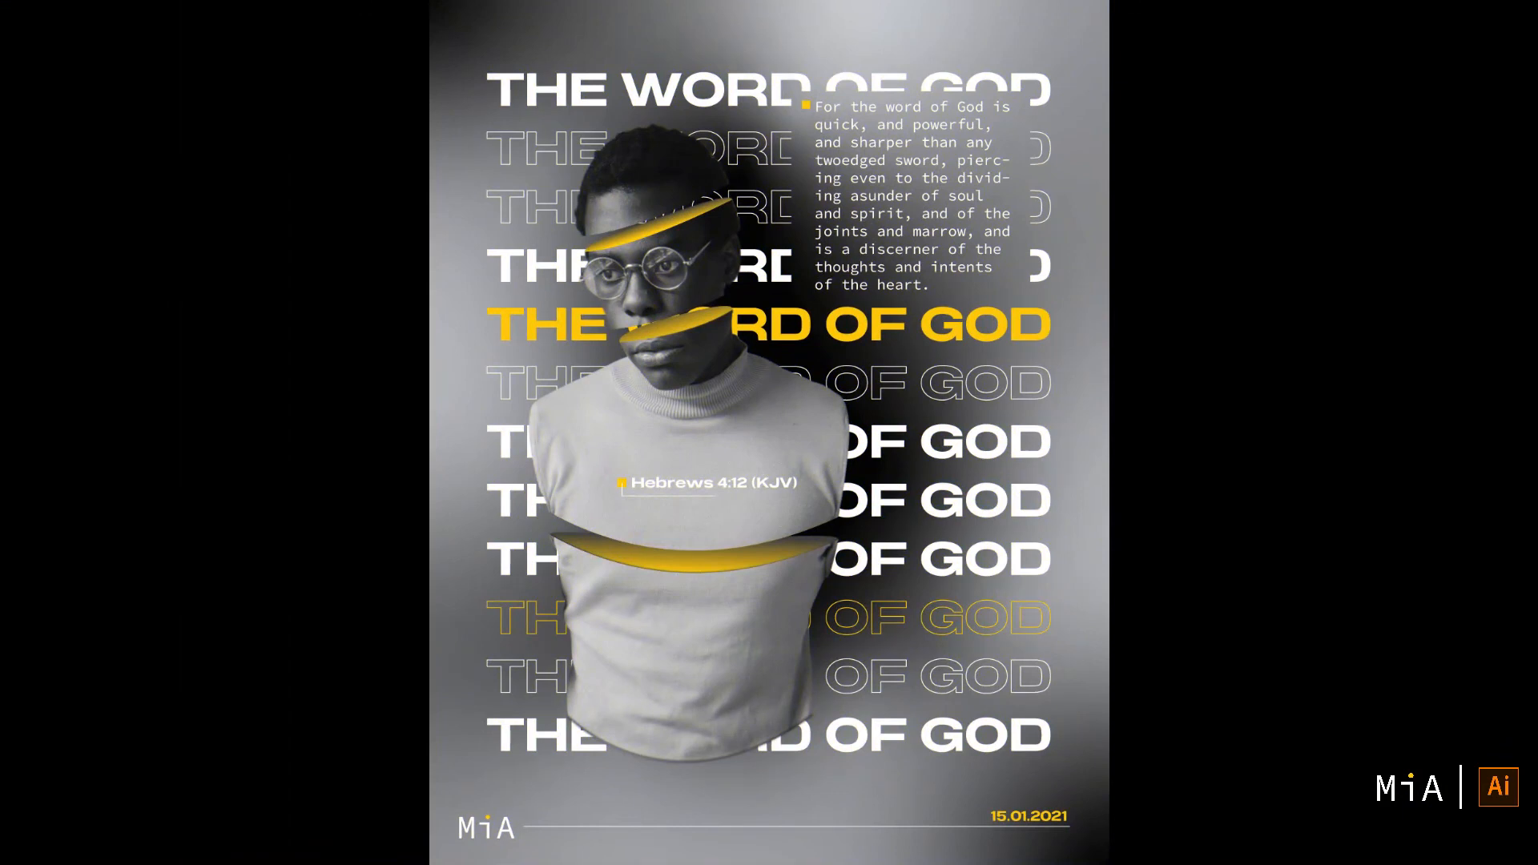